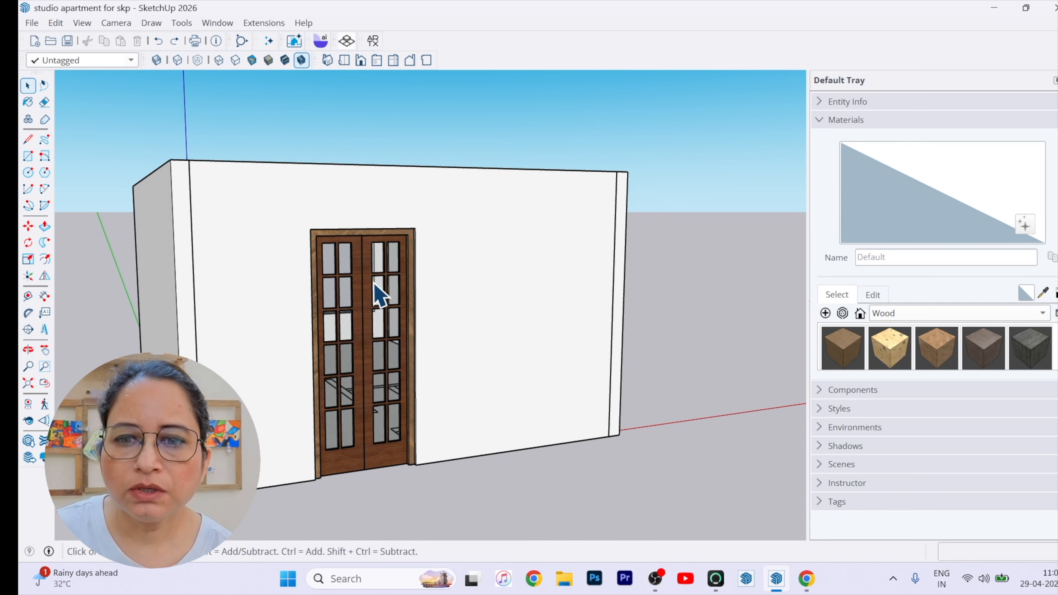
# Examine the double door and the empty apartment shell from outside and from above
pyautogui.moveTo(332, 349); pyautogui.dragTo(332, 392, button='middle')
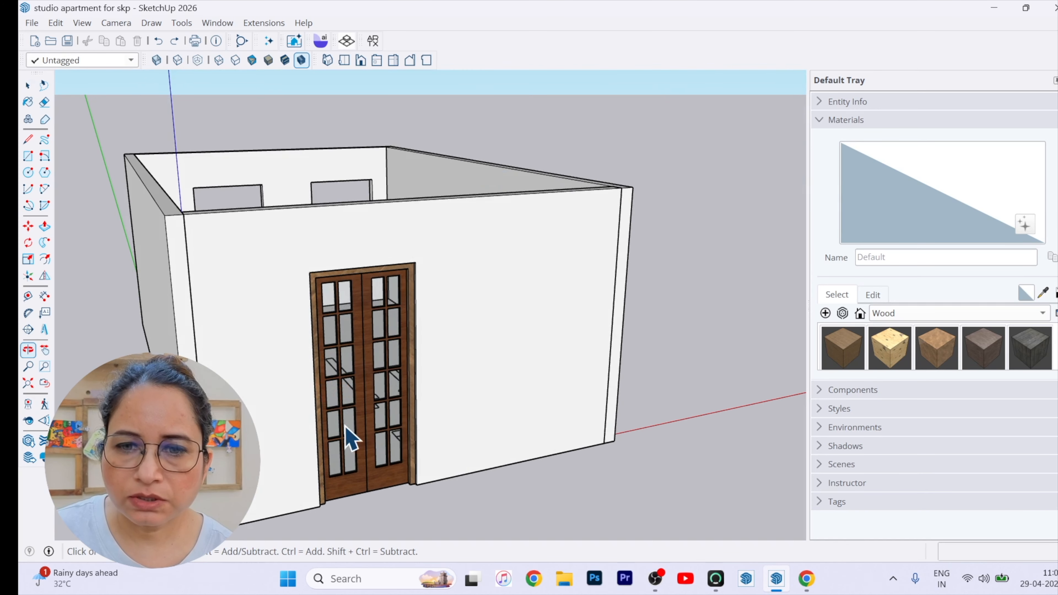
pyautogui.scroll(3, 344, 460)
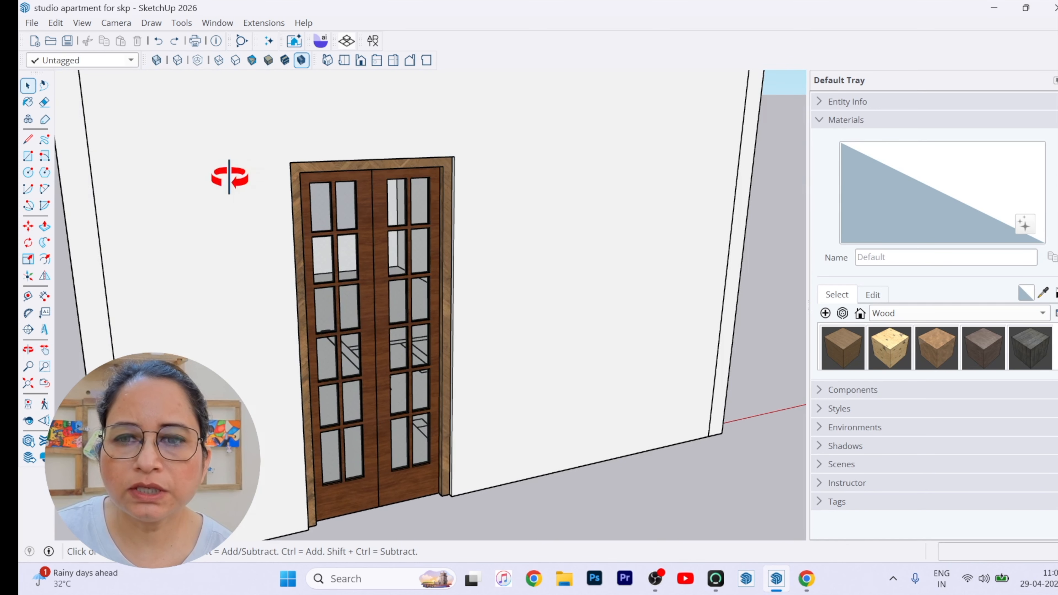
pyautogui.moveTo(227, 177); pyautogui.dragTo(715, 354, button='middle')
pyautogui.scroll(3, 579, 318)
pyautogui.scroll(-10, 575, 309)
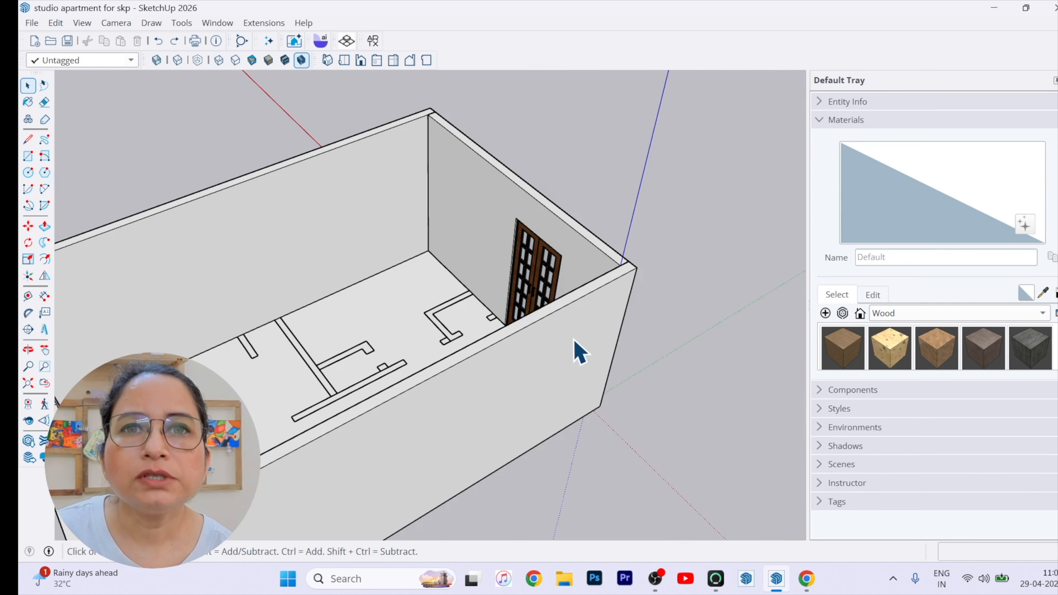
pyautogui.moveTo(612, 375); pyautogui.dragTo(371, 406, button='middle')
pyautogui.scroll(6, 421, 402)
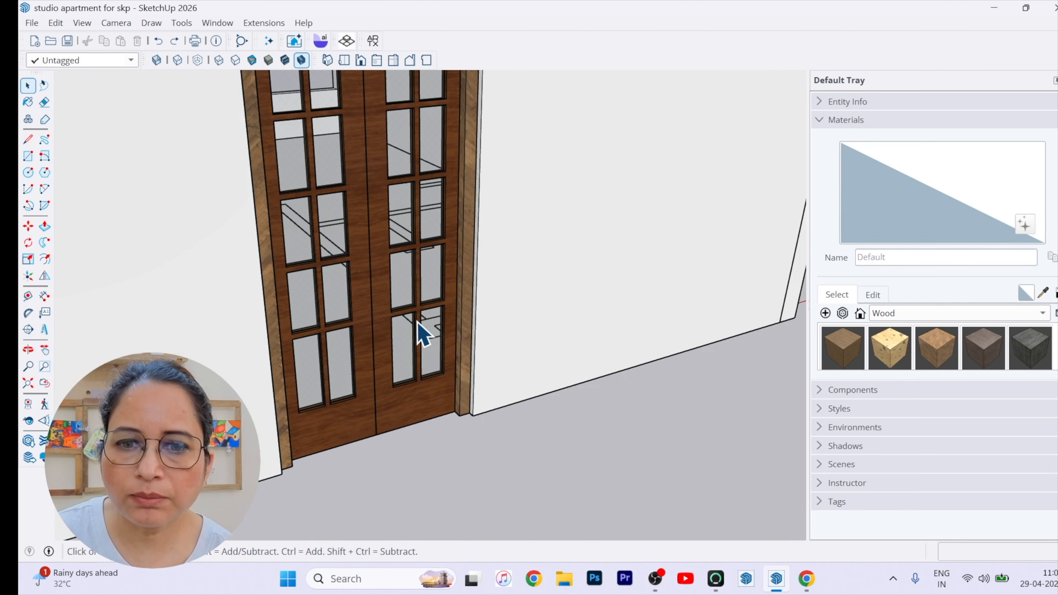
pyautogui.scroll(-4, 481, 410)
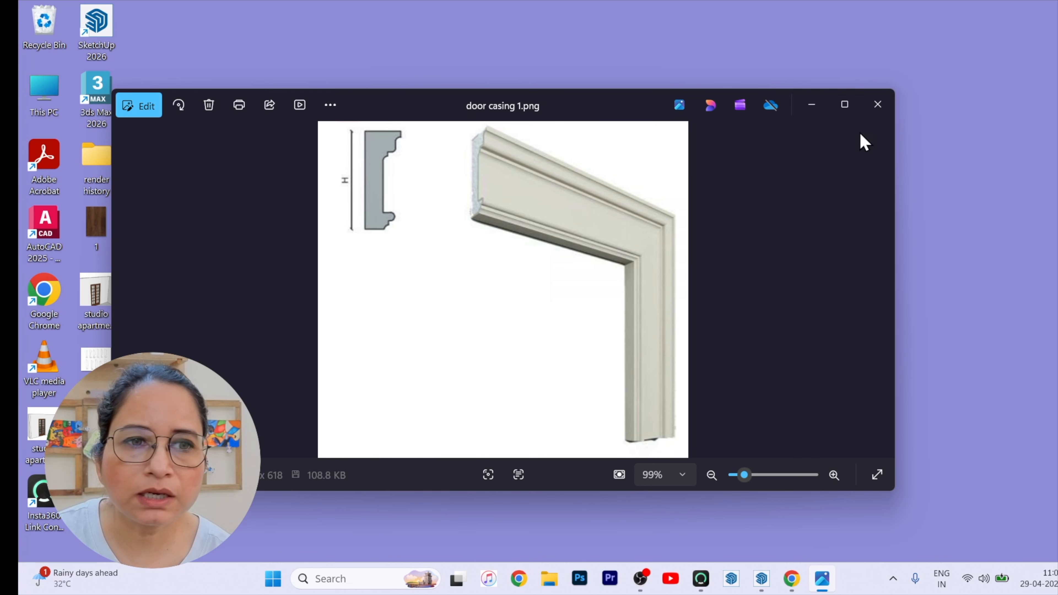
# Look through the reference images of door casing, wood texture and chair rail profiles, and close the image viewer
pyautogui.click(882, 292)
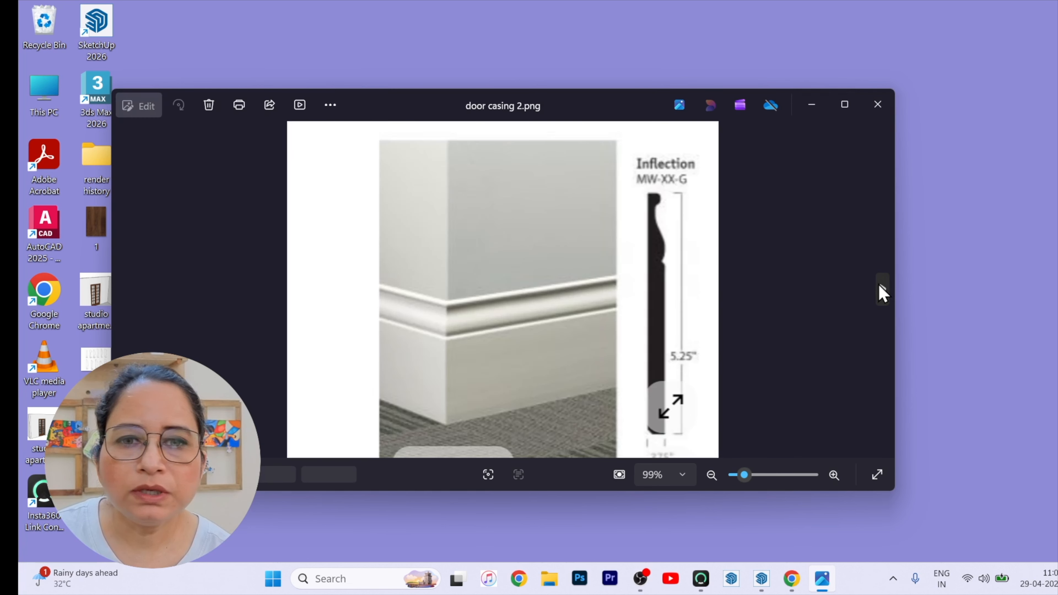
pyautogui.scroll(3, 500, 346)
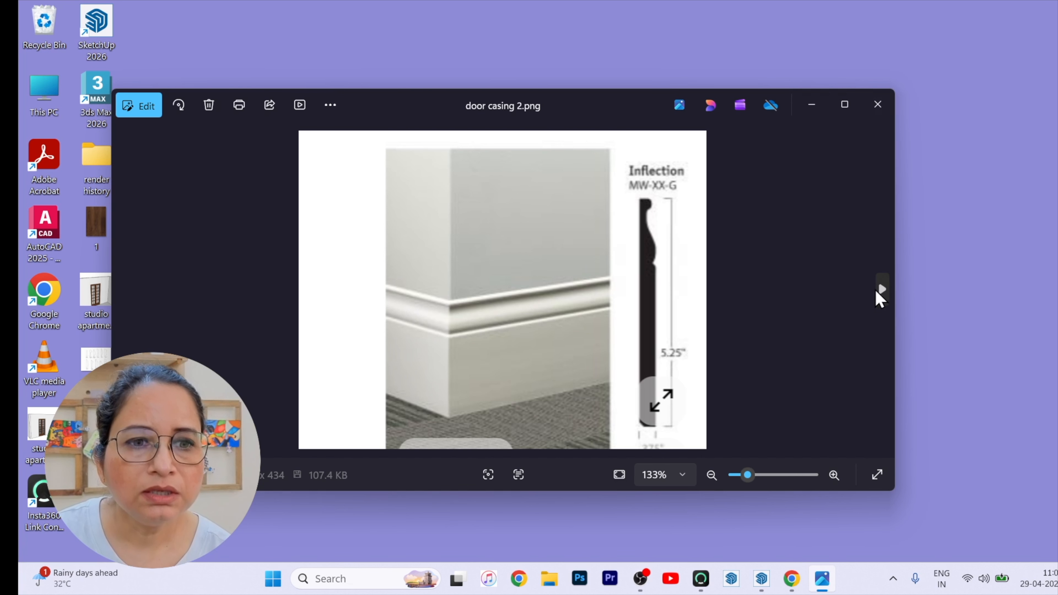
pyautogui.click(882, 292)
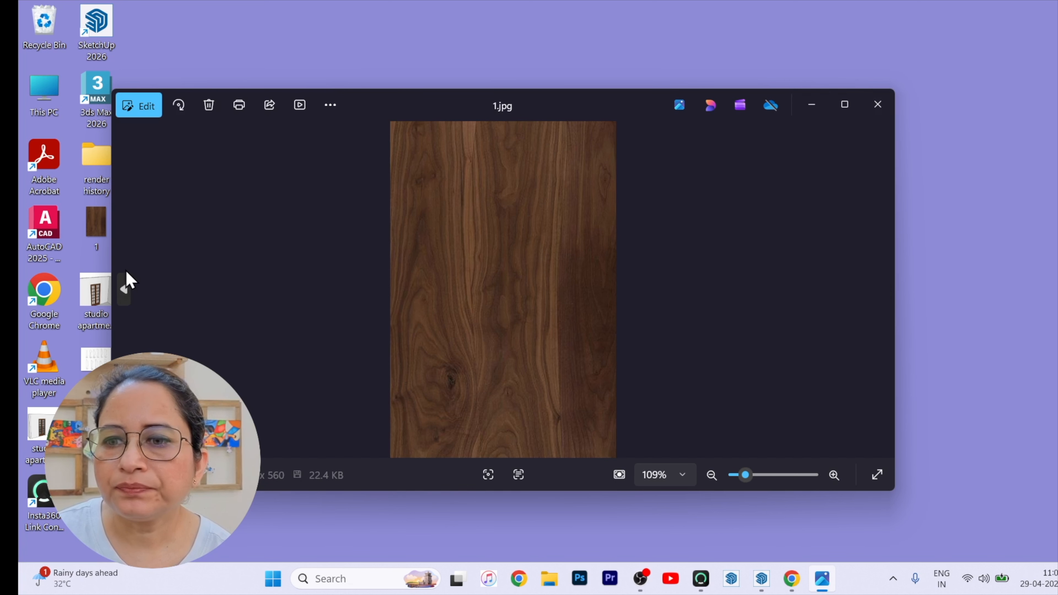
pyautogui.click(126, 275)
pyautogui.scroll(8, 515, 264)
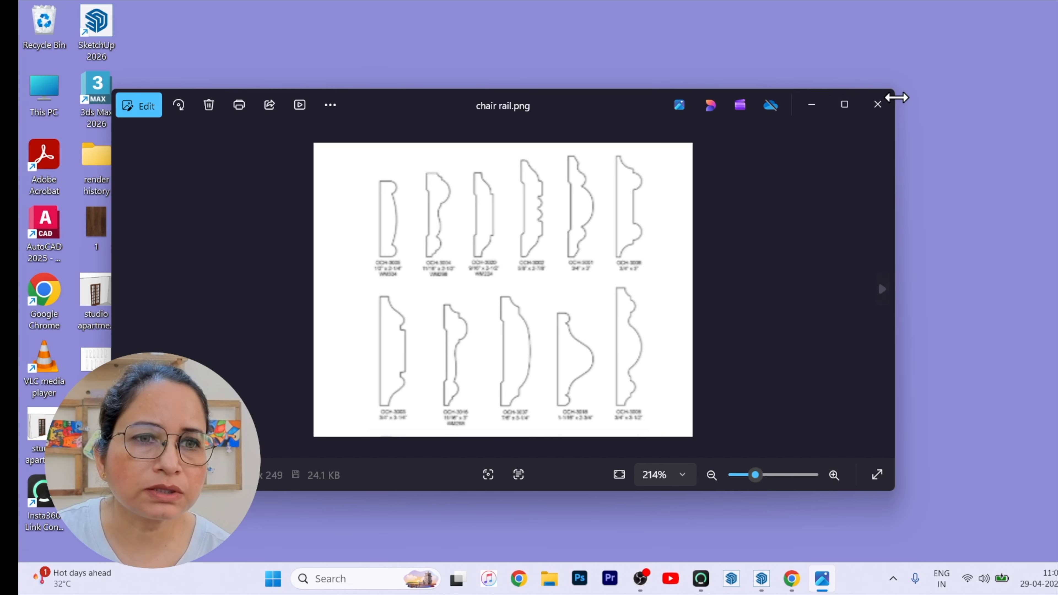
pyautogui.click(877, 104)
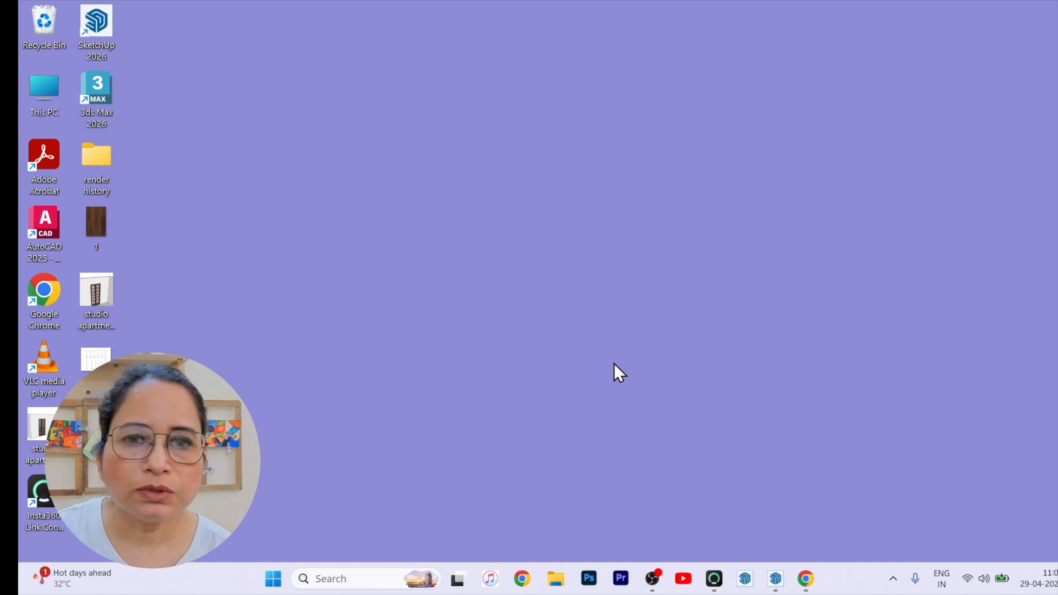
# Switch to SketchUp, import "door casing 1" as an image, and place it flat on the ground in front of the door wall
pyautogui.click(776, 580)
pyautogui.scroll(2, 450, 475)
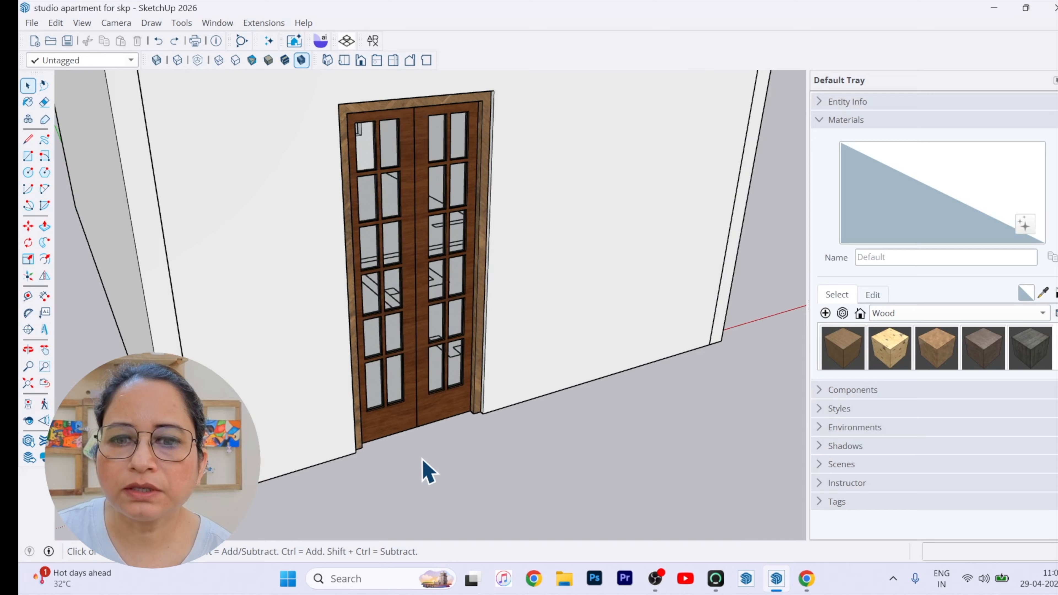
pyautogui.scroll(-4, 317, 400)
pyautogui.moveTo(383, 458)
pyautogui.mouseDown(button='middle')
pyautogui.moveTo(346, 423)
pyautogui.moveTo(374, 462)
pyautogui.mouseUp(button='middle')
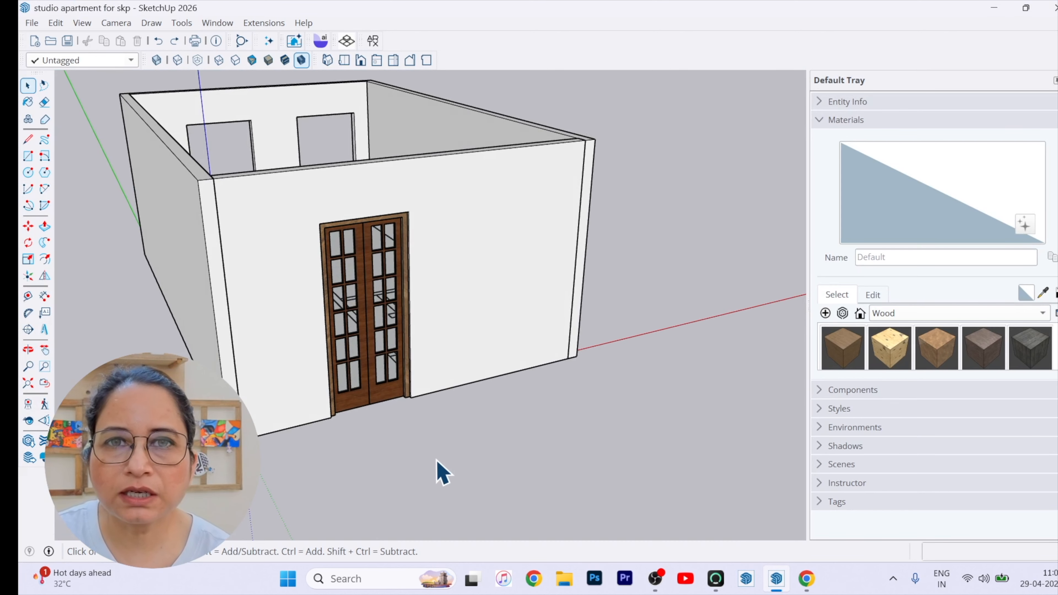
pyautogui.click(31, 24)
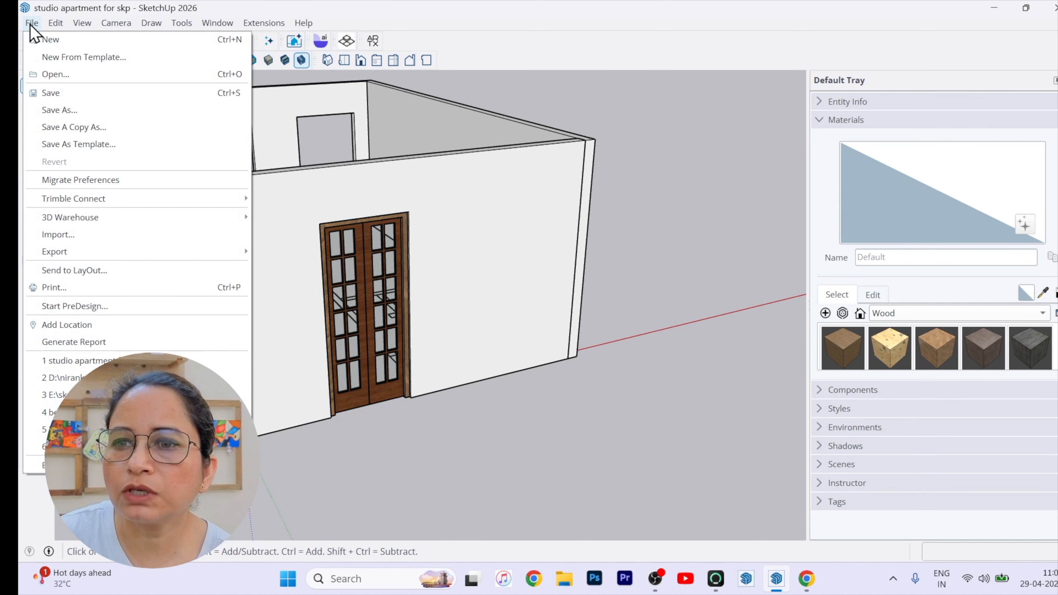
pyautogui.click(67, 237)
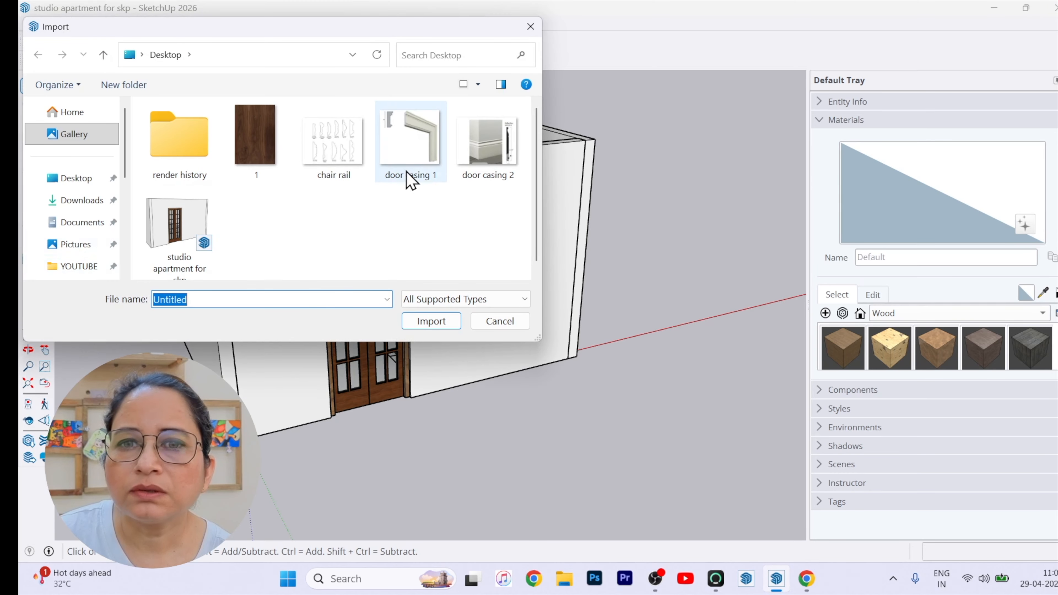
pyautogui.click(401, 138)
pyautogui.click(420, 385)
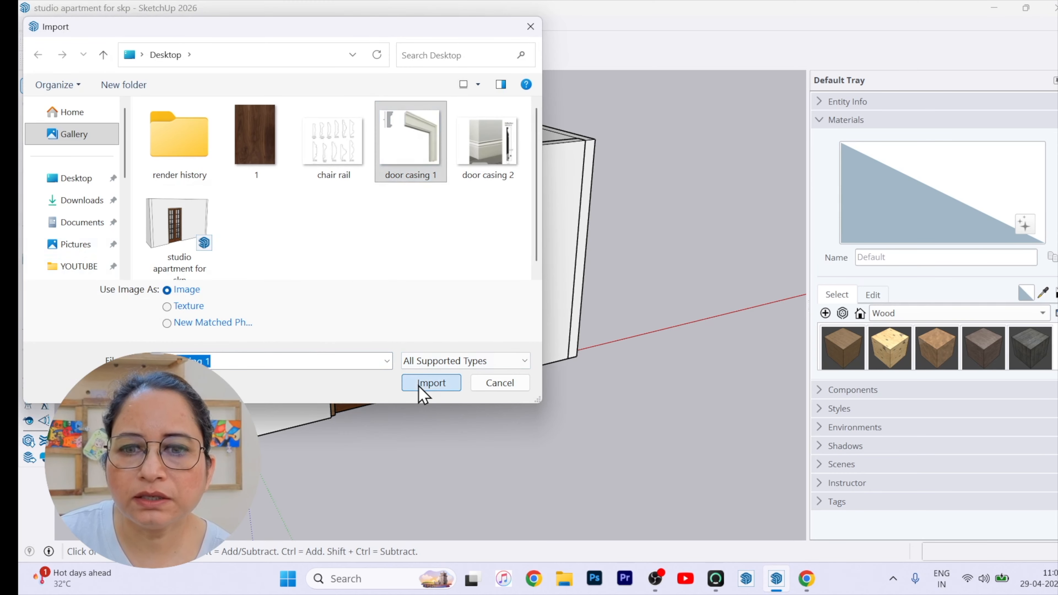
pyautogui.scroll(-3, 612, 470)
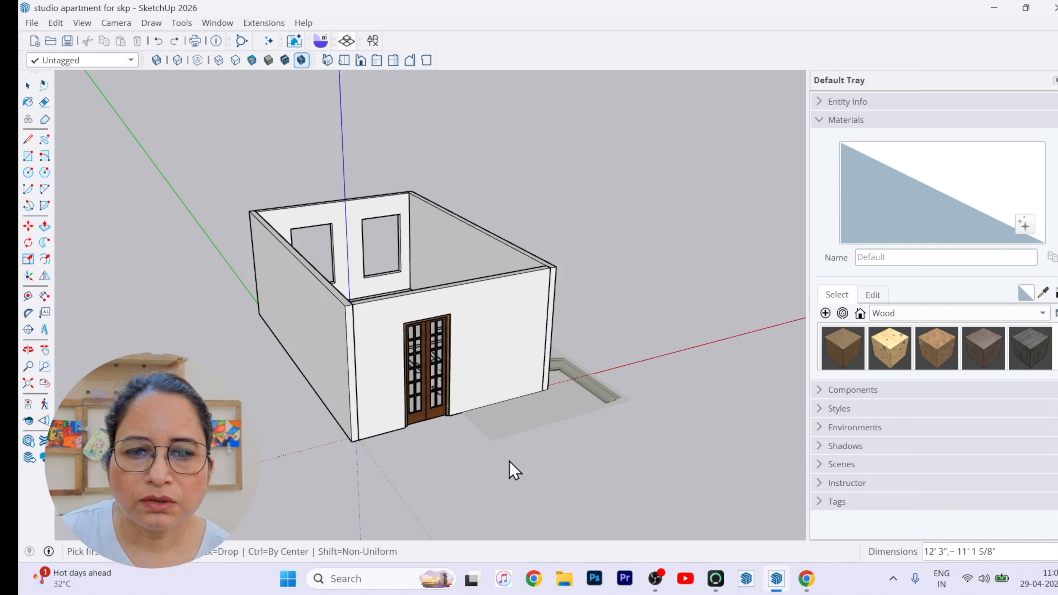
pyautogui.click(547, 472)
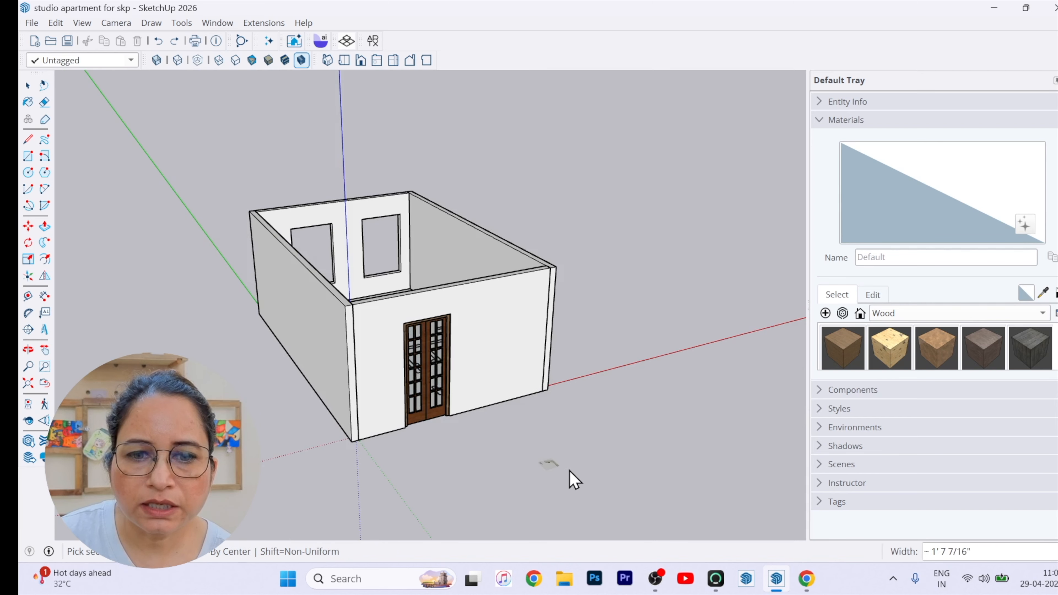
pyautogui.click(606, 463)
# Trace the casing profile's straight outline with lines: short lip, top edge, long back edge about 1' 1 7/8", and bottom edge
pyautogui.scroll(1, 516, 458)
pyautogui.scroll(4, 538, 433)
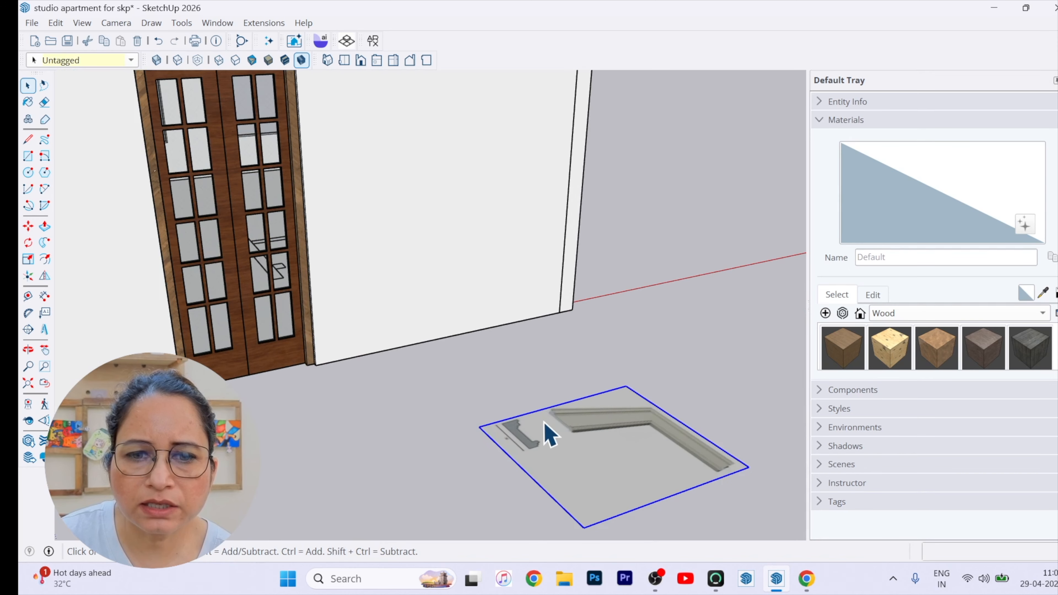
pyautogui.moveTo(544, 425); pyautogui.dragTo(498, 484, button='middle')
pyautogui.scroll(-3, 575, 273)
pyautogui.scroll(4, 500, 392)
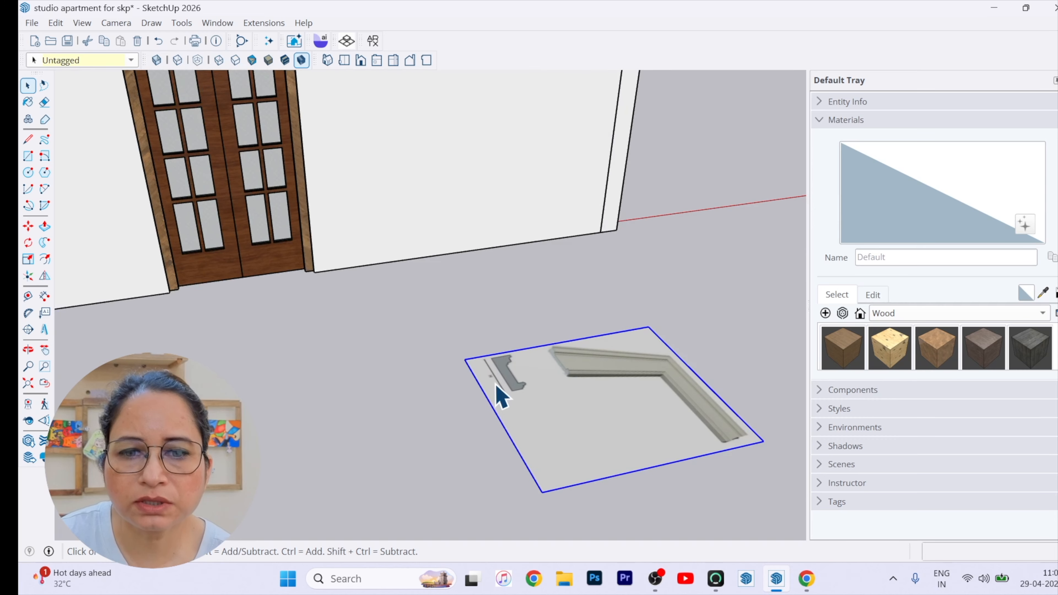
pyautogui.moveTo(500, 384); pyautogui.dragTo(509, 403, button='middle')
pyautogui.scroll(1, 465, 452)
pyautogui.moveTo(465, 452)
pyautogui.mouseDown(button='middle')
pyautogui.moveTo(543, 437)
pyautogui.moveTo(482, 449)
pyautogui.mouseUp(button='middle')
pyautogui.scroll(3, 398, 454)
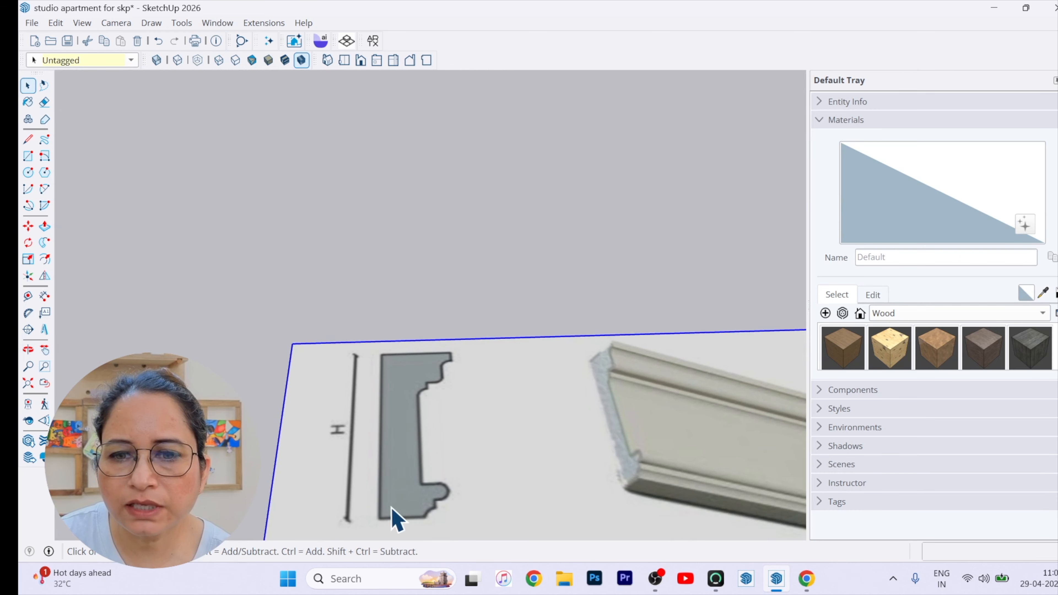
pyautogui.moveTo(396, 519); pyautogui.dragTo(362, 495, button='middle')
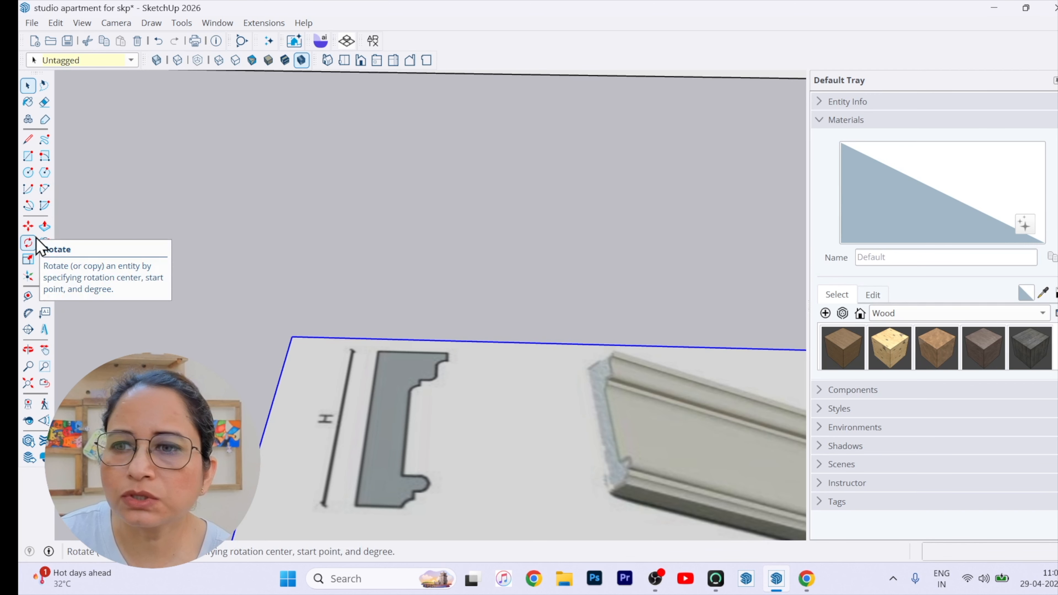
pyautogui.click(28, 140)
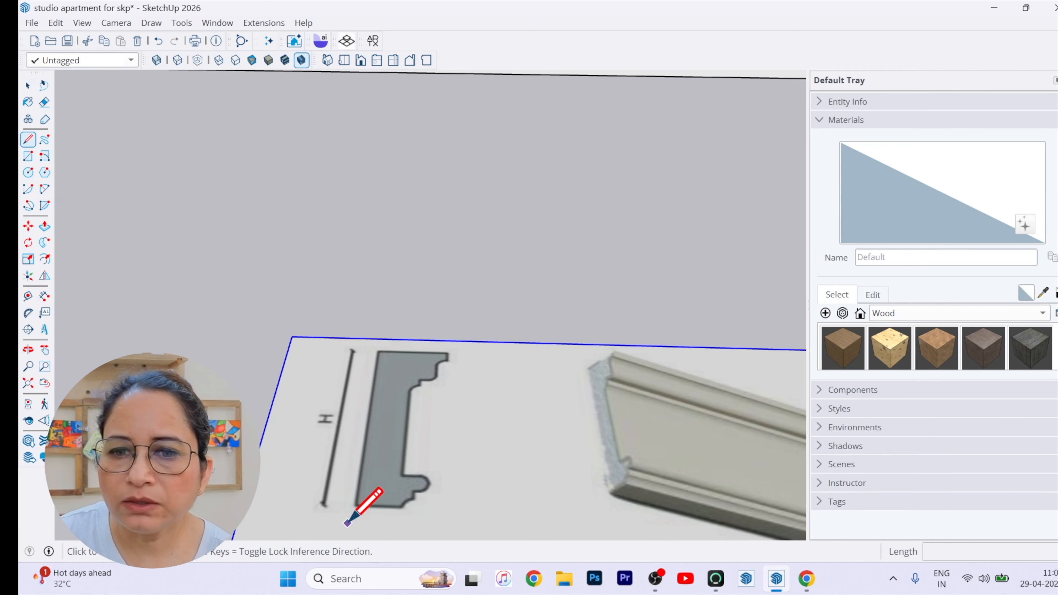
pyautogui.scroll(4, 358, 498)
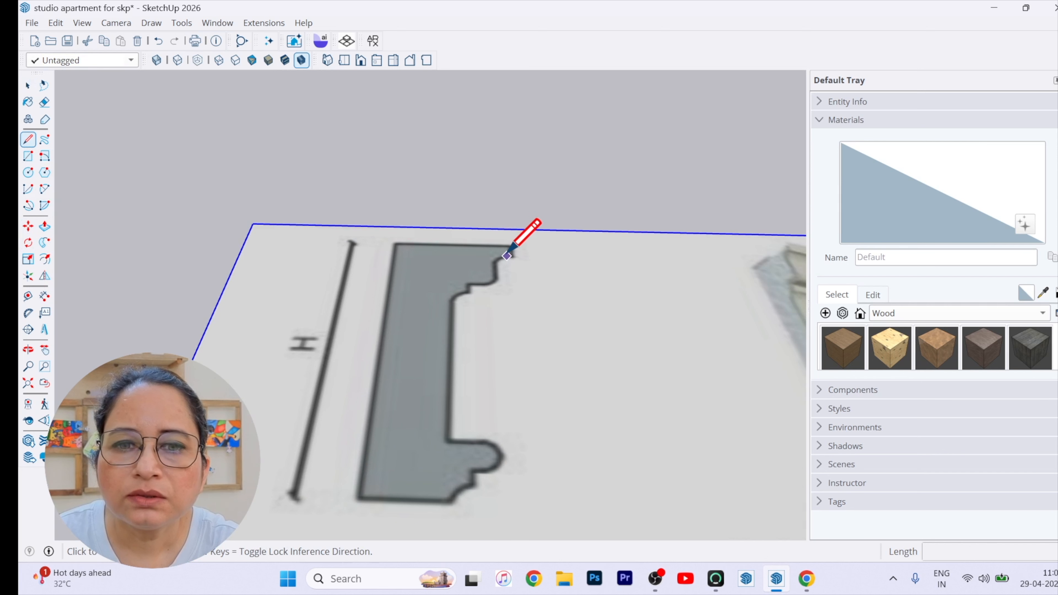
pyautogui.click(513, 257)
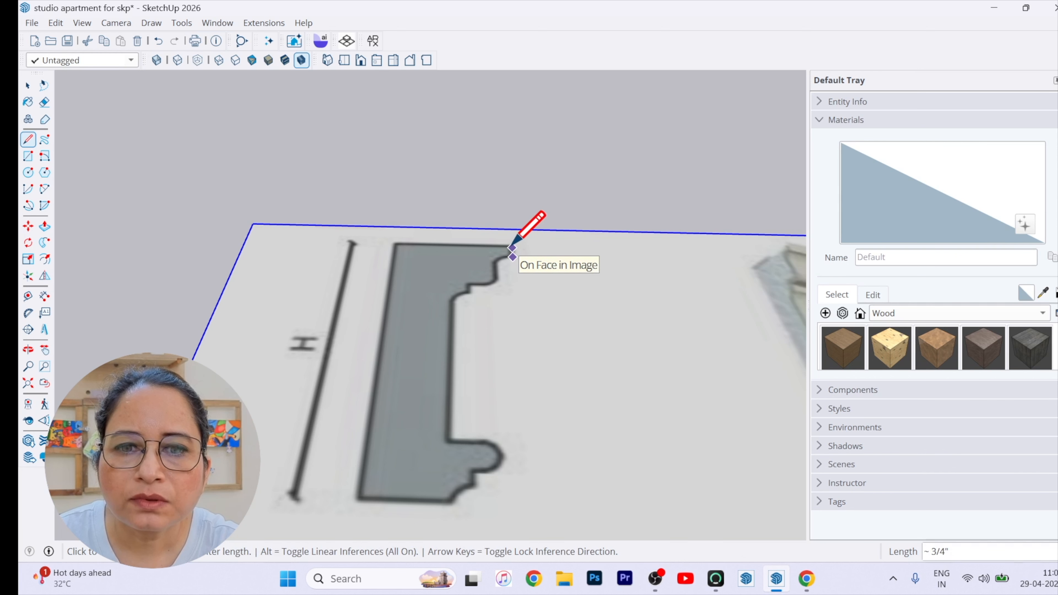
pyautogui.click(512, 246)
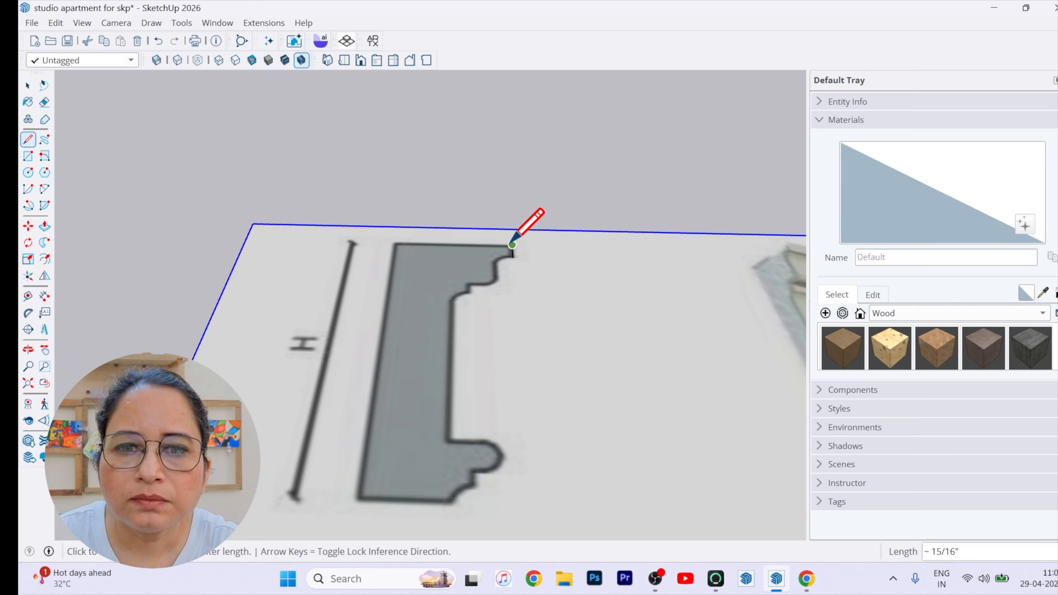
pyautogui.click(396, 243)
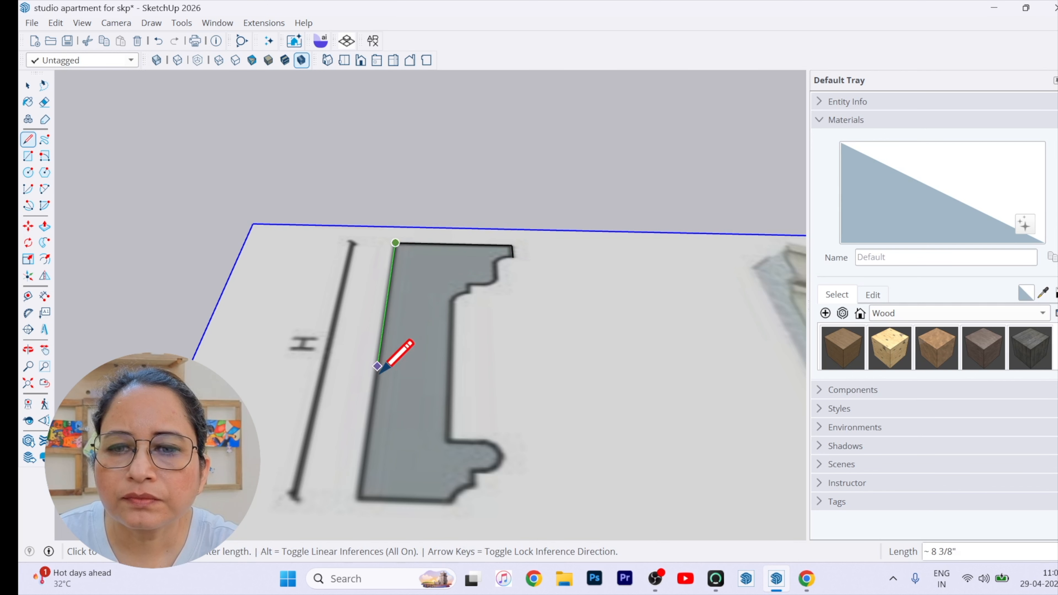
pyautogui.click(358, 498)
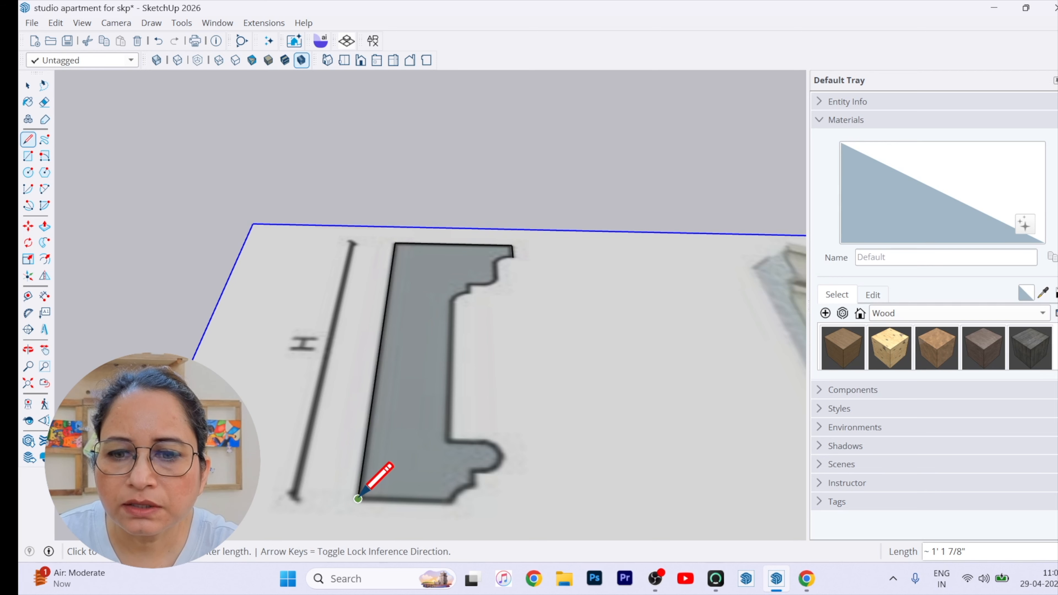
pyautogui.click(454, 502)
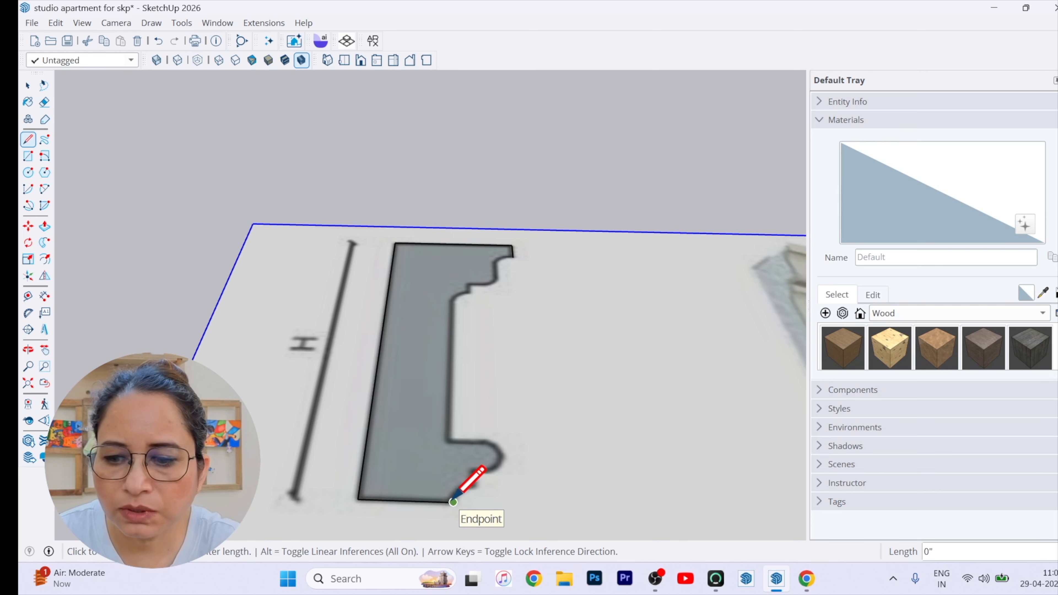
# Draw a two-point arc about 13/16" long with a 5/16" bulge along the concave curve at the end of the profile's bottom edge
pyautogui.press('a')
pyautogui.scroll(5, 454, 500)
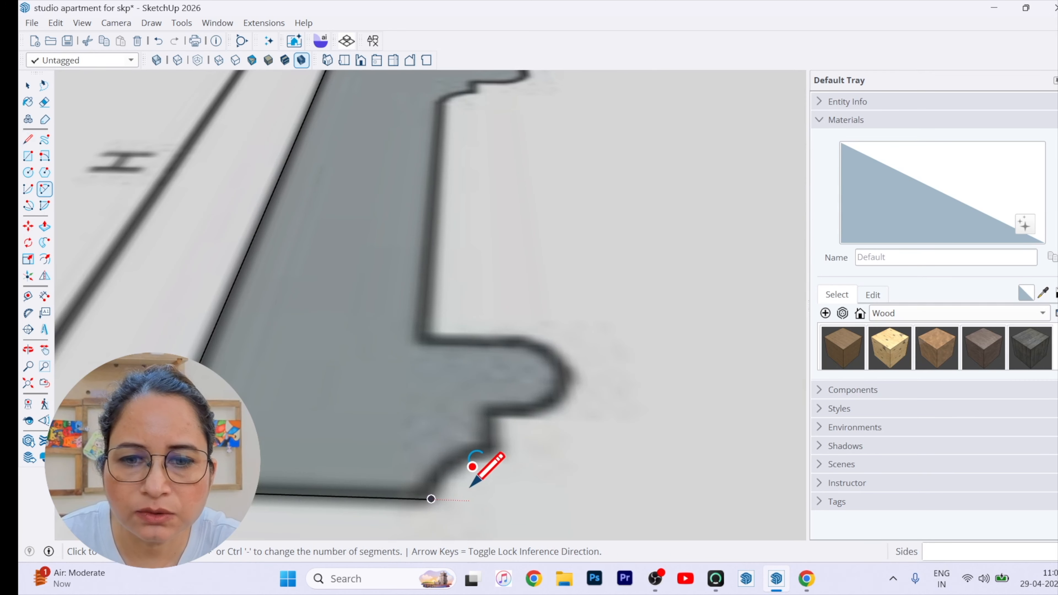
pyautogui.click(431, 499)
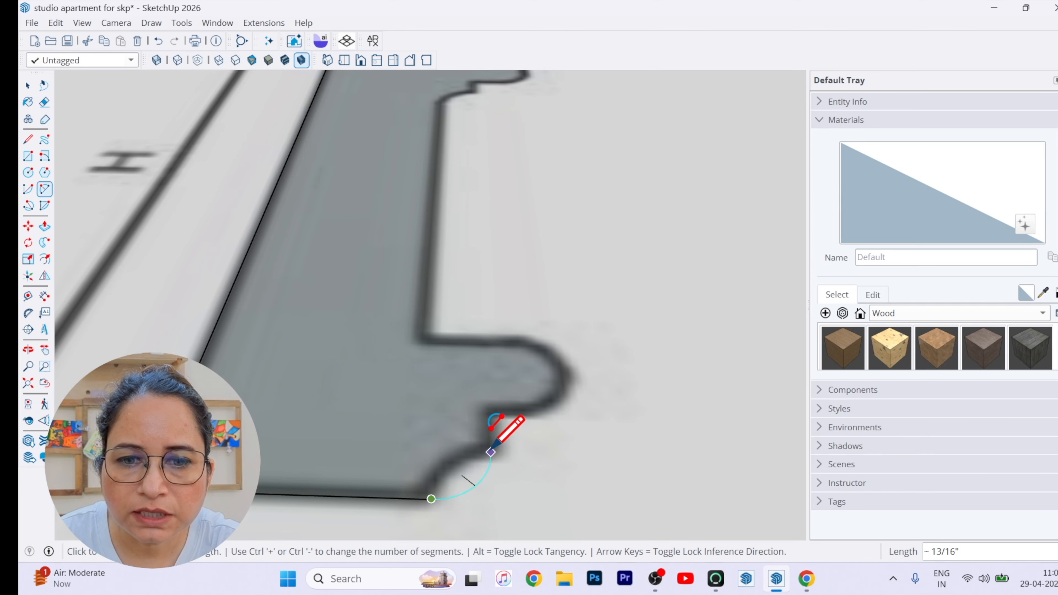
pyautogui.click(491, 452)
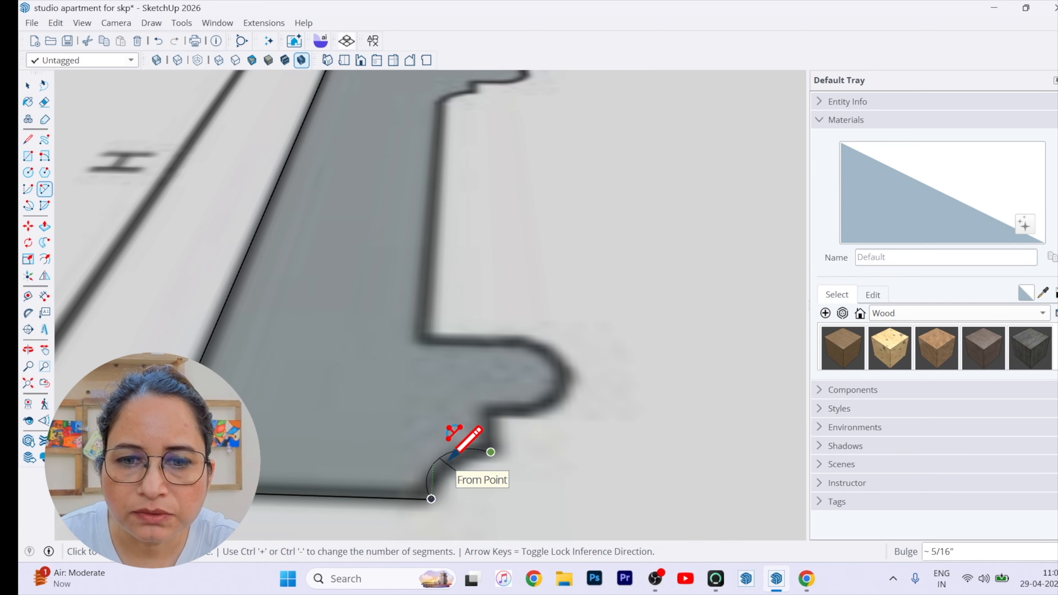
pyautogui.click(449, 459)
# Trace the short edge above the concave arc with a line about 9/16" long, and the rounded nose with an arc bulging about 13/16"
pyautogui.scroll(3, 521, 417)
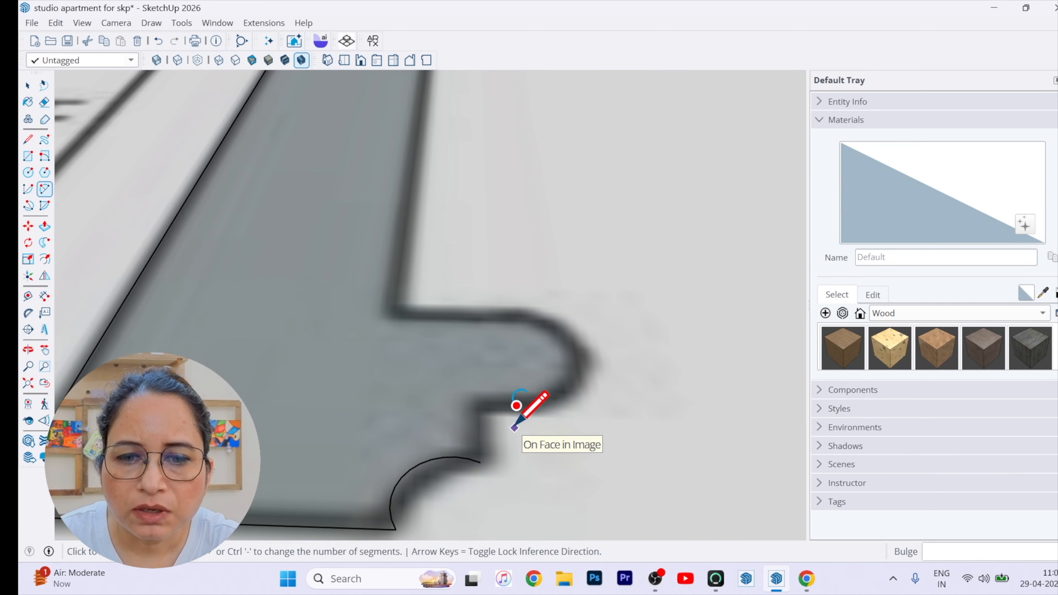
pyautogui.press('l')
pyautogui.click(480, 462)
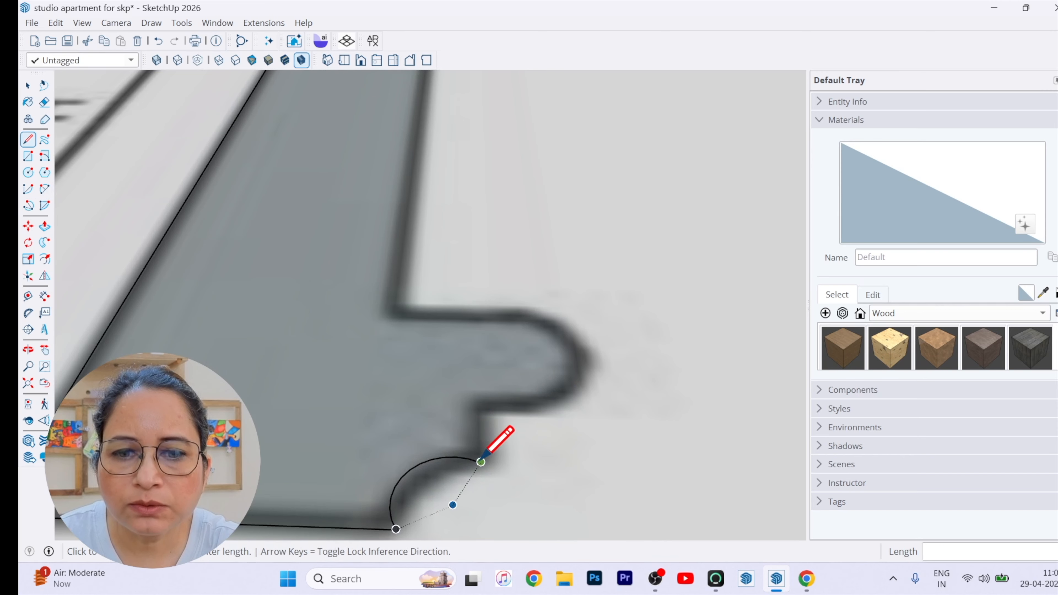
pyautogui.click(480, 407)
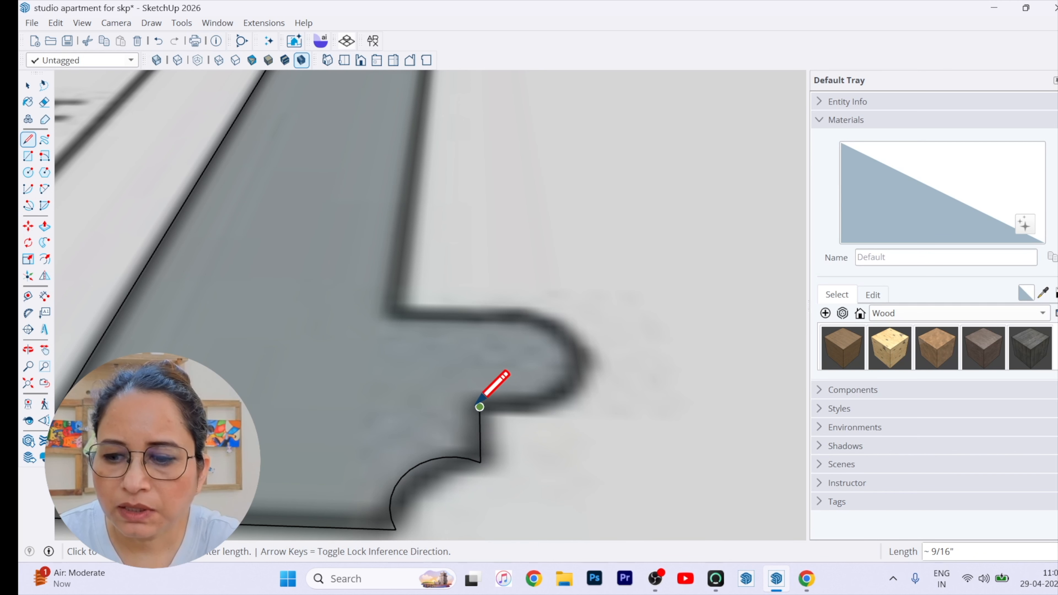
pyautogui.press('a')
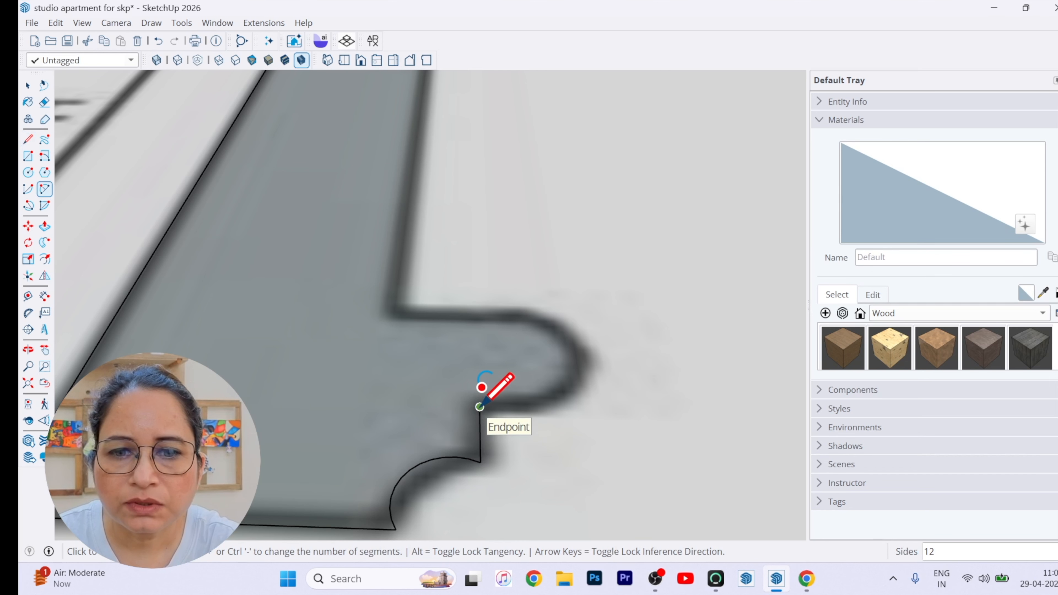
pyautogui.click(479, 406)
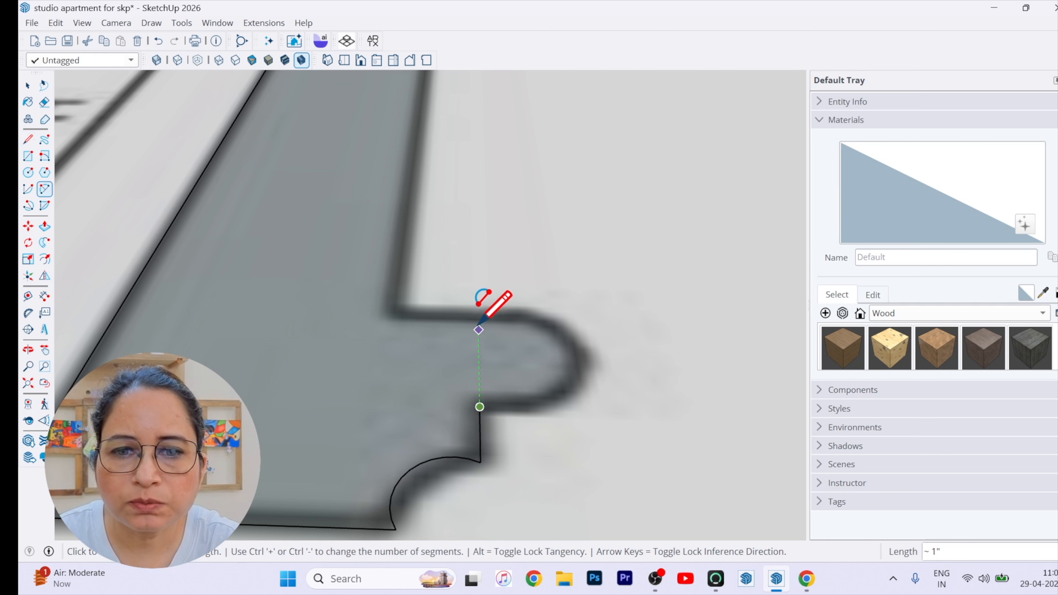
pyautogui.click(478, 314)
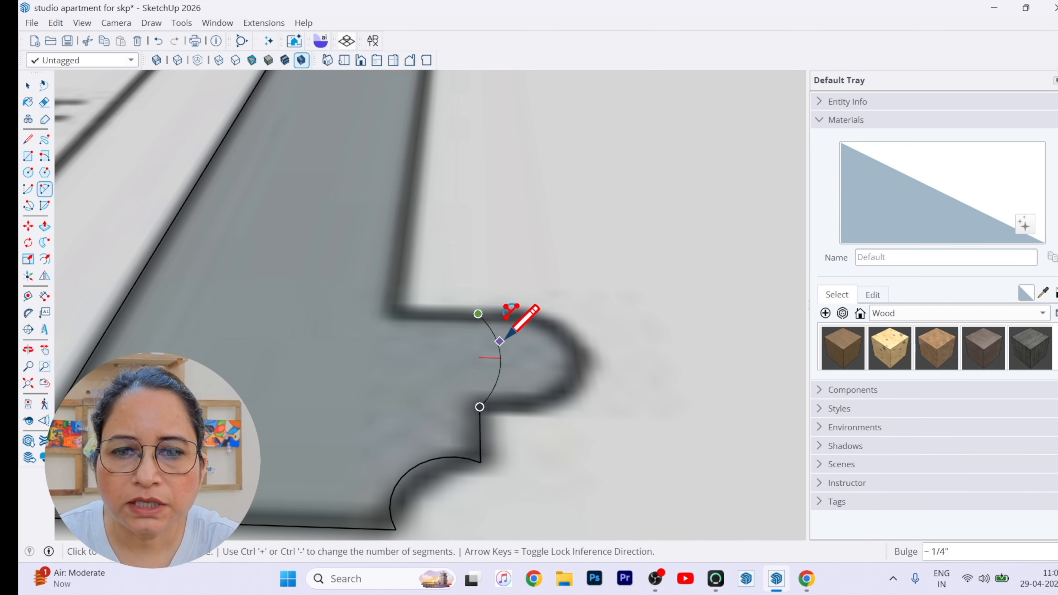
pyautogui.click(575, 340)
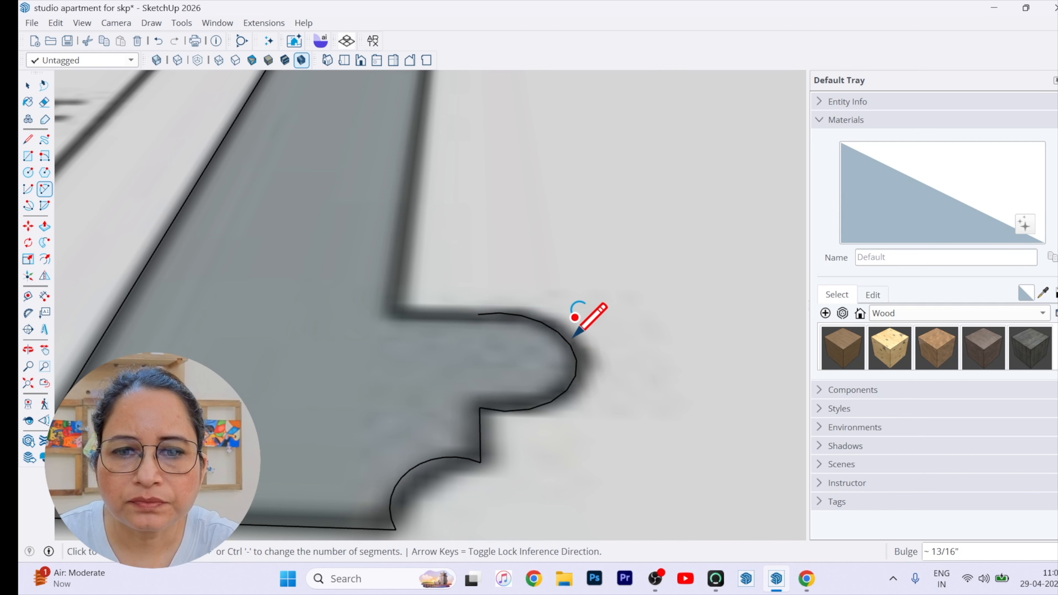
# Draw lines from the nose arc's open end to the inner corner and along the profile's long front edge to the start of the upper curve
pyautogui.scroll(-2, 570, 396)
pyautogui.scroll(2, 499, 340)
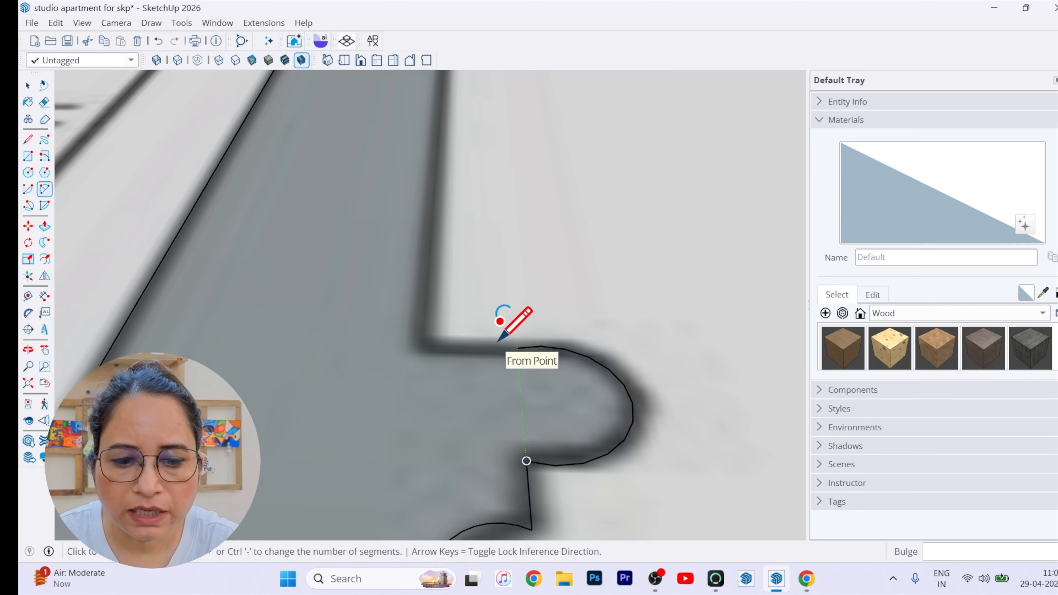
pyautogui.press('l')
pyautogui.click(517, 348)
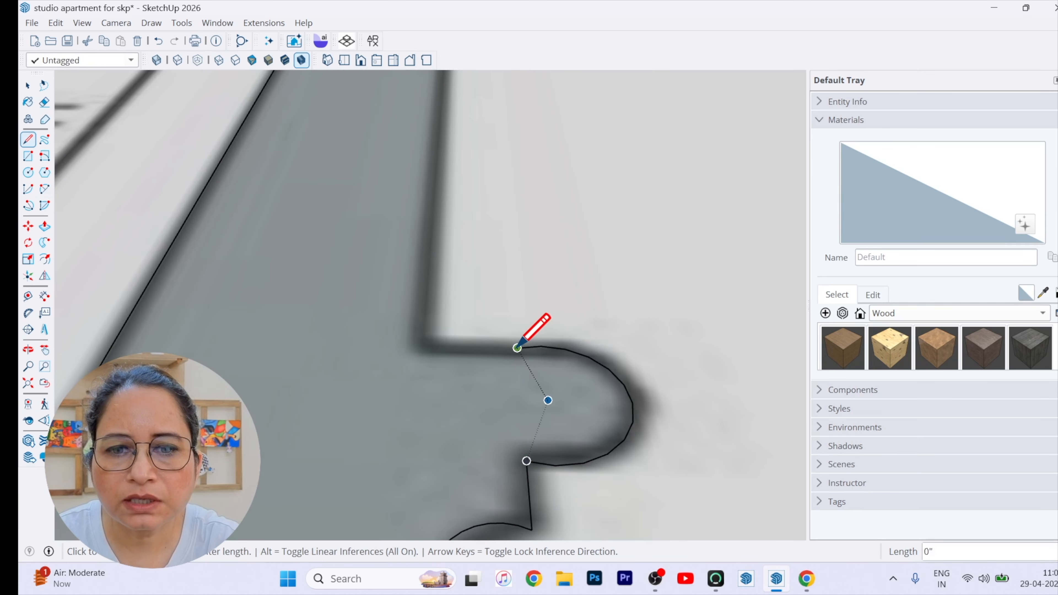
pyautogui.click(423, 345)
pyautogui.scroll(-3, 424, 340)
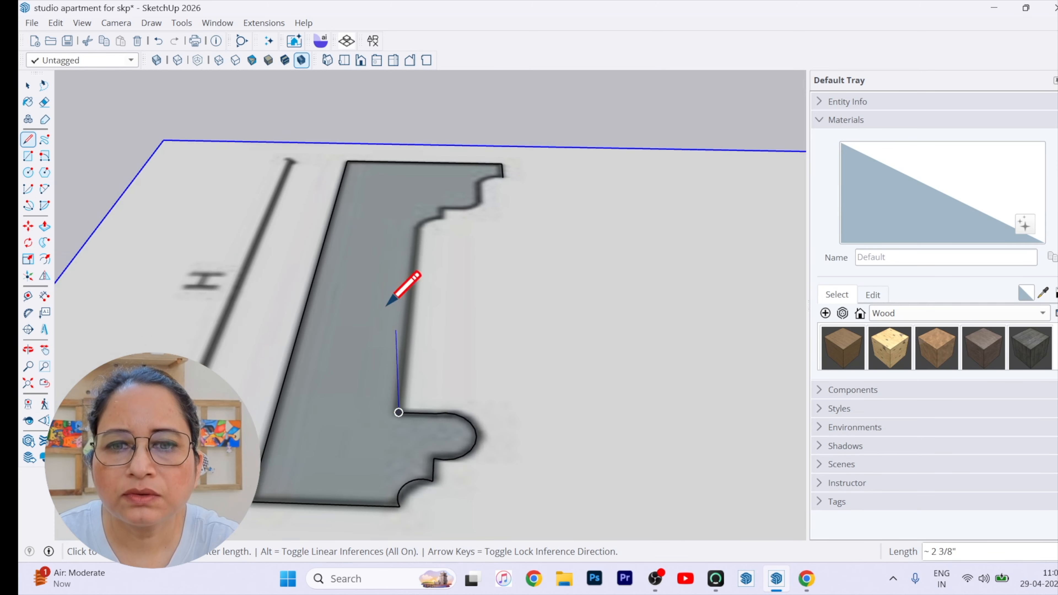
pyautogui.scroll(1, 432, 237)
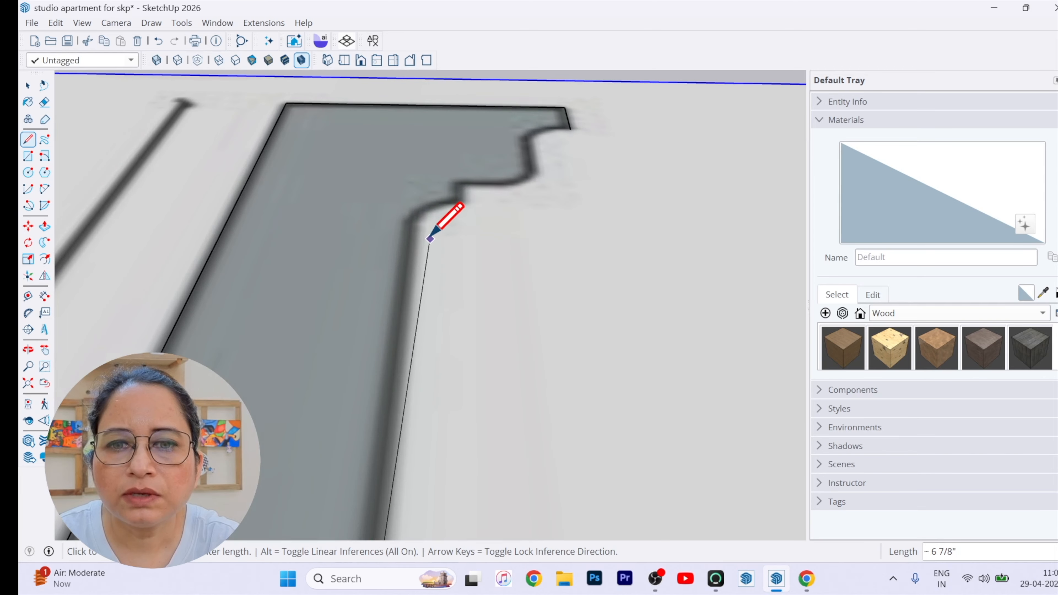
pyautogui.click(411, 226)
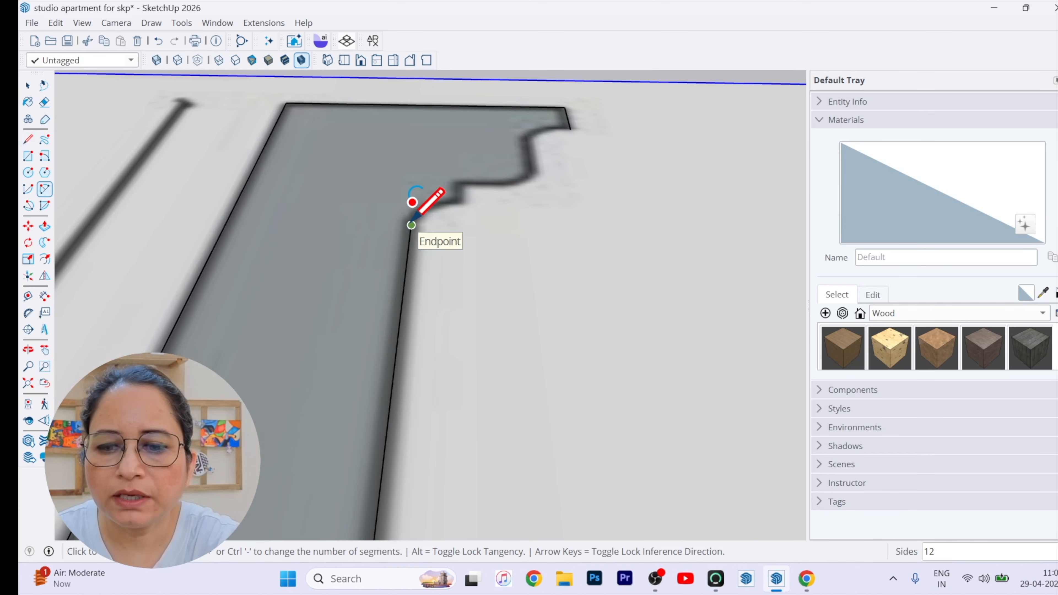
# Draw a two-point arc with a bulge of about 3/16" from the long front edge's end to the foot of the small step
pyautogui.press('space')
pyautogui.press('a')
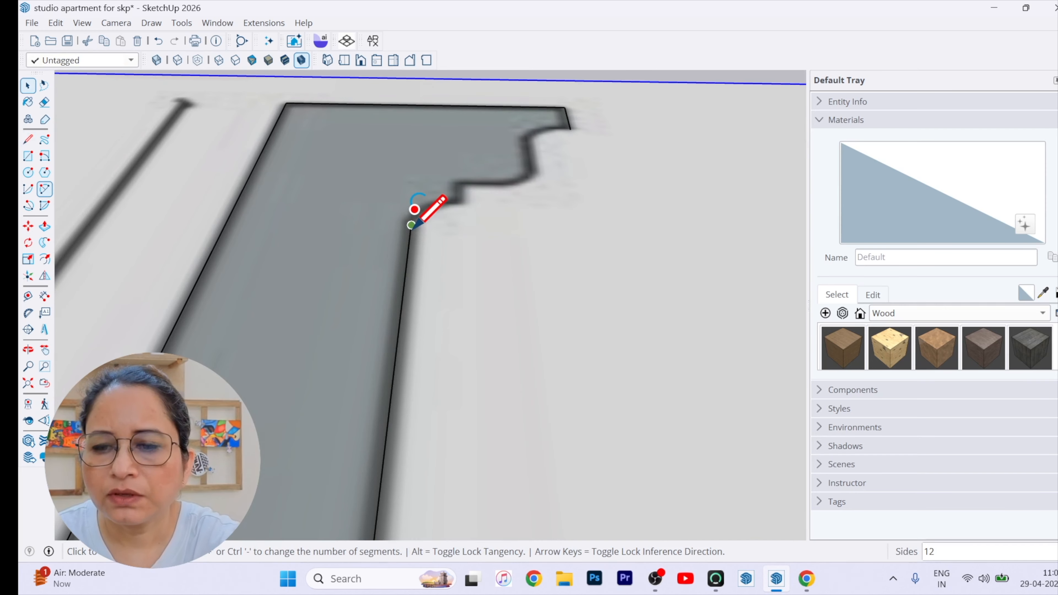
pyautogui.click(411, 226)
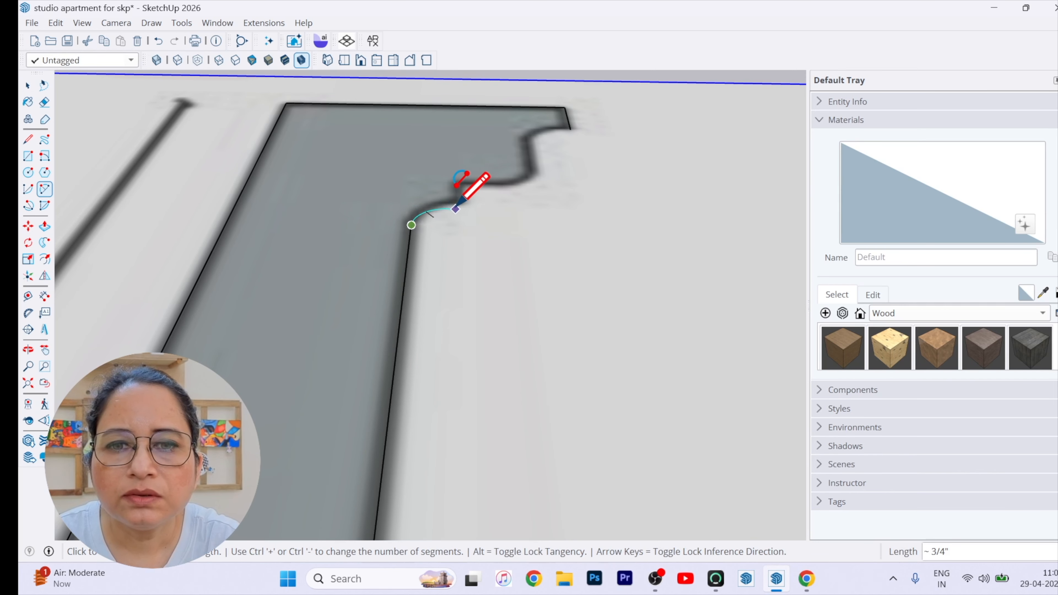
pyautogui.click(461, 204)
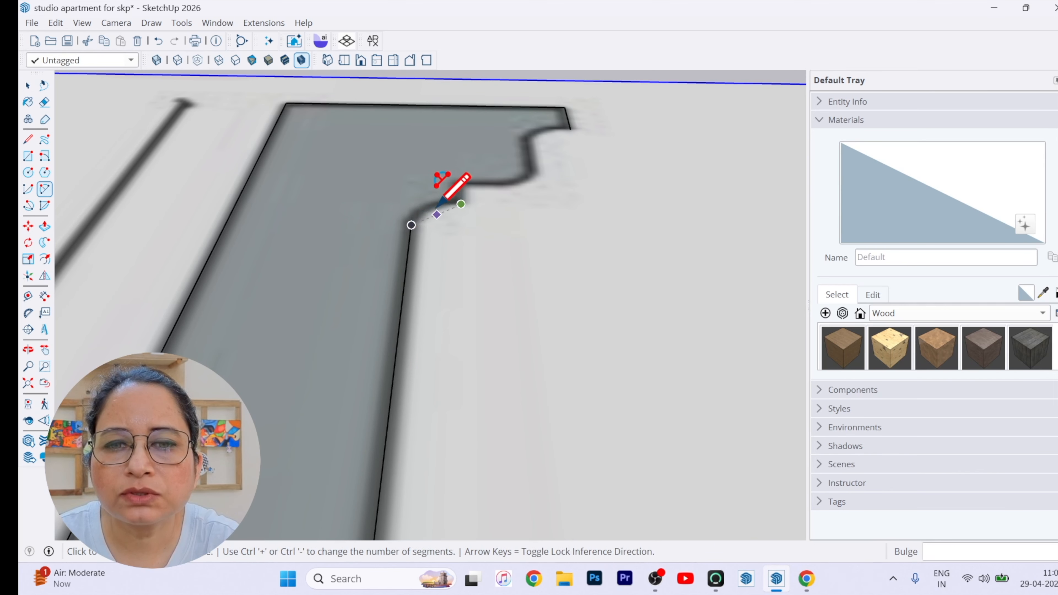
pyautogui.scroll(3, 427, 208)
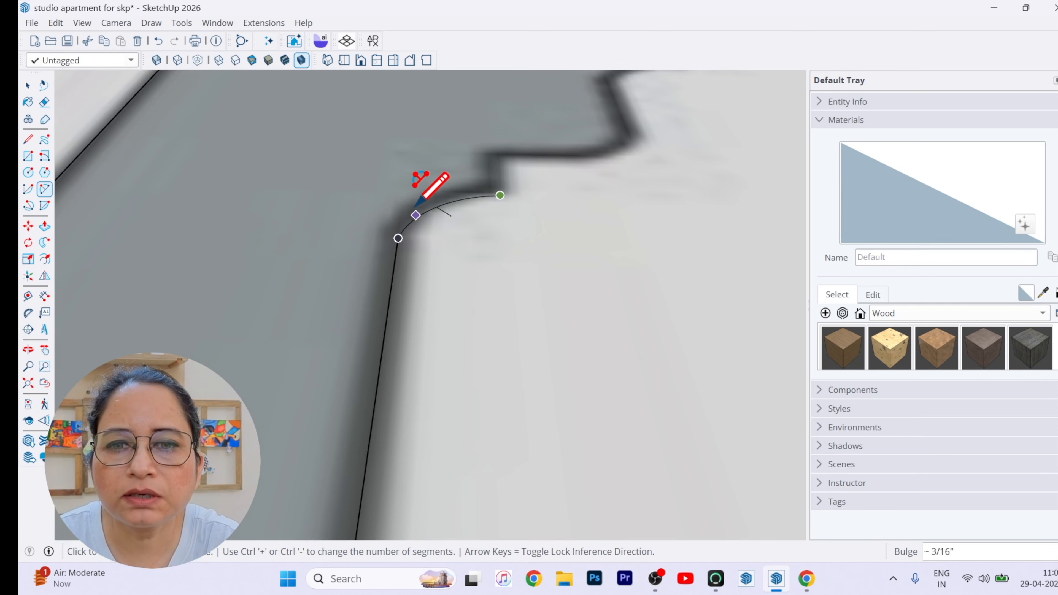
pyautogui.click(421, 205)
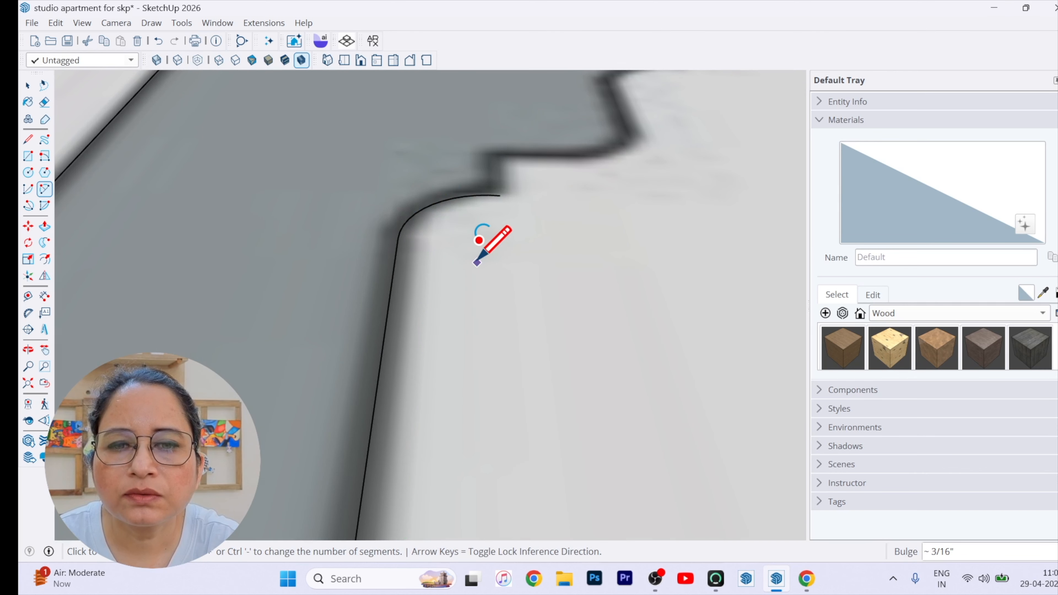
# Trace the small step with a riser line about 5/8" long and a straight edge up to the start of the convex curve
pyautogui.press('l')
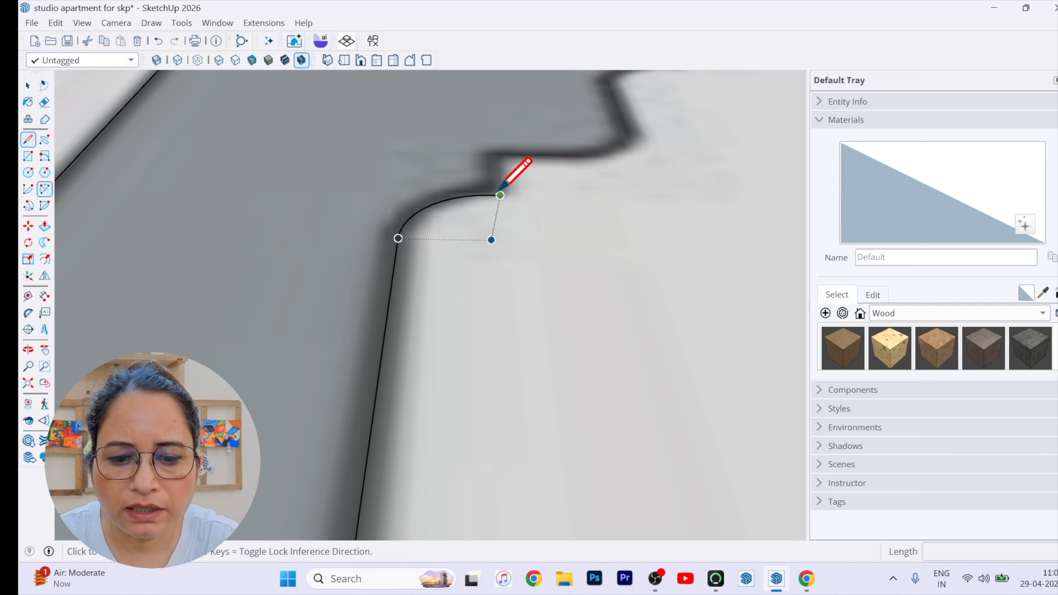
pyautogui.click(499, 195)
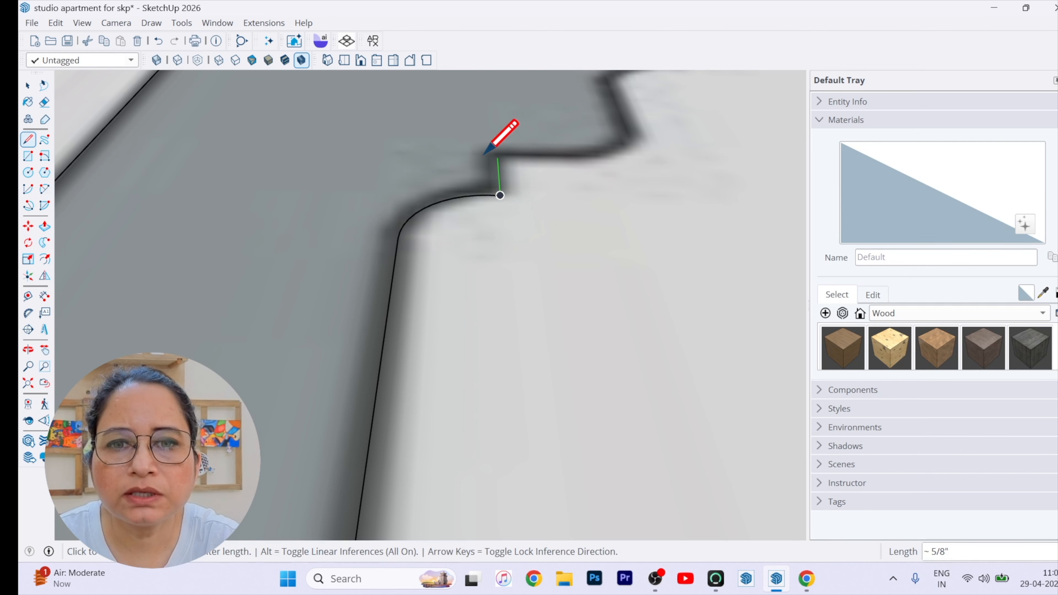
pyautogui.click(497, 157)
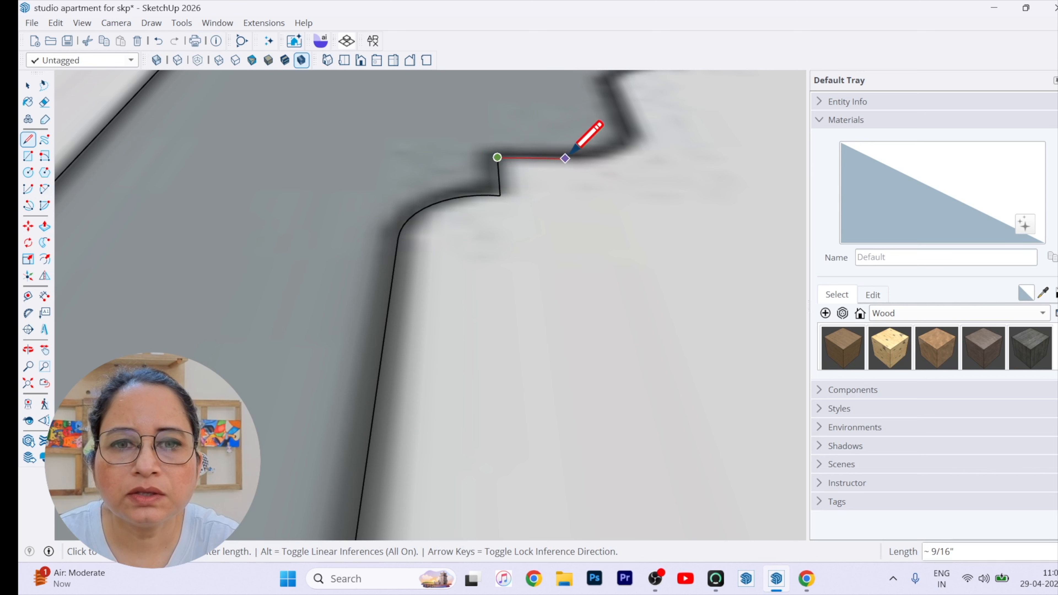
pyautogui.click(584, 159)
# Draw a tangent two-point arc about 9/16" long with a 1/8" bulge along the convex curve beyond the small step
pyautogui.press('a')
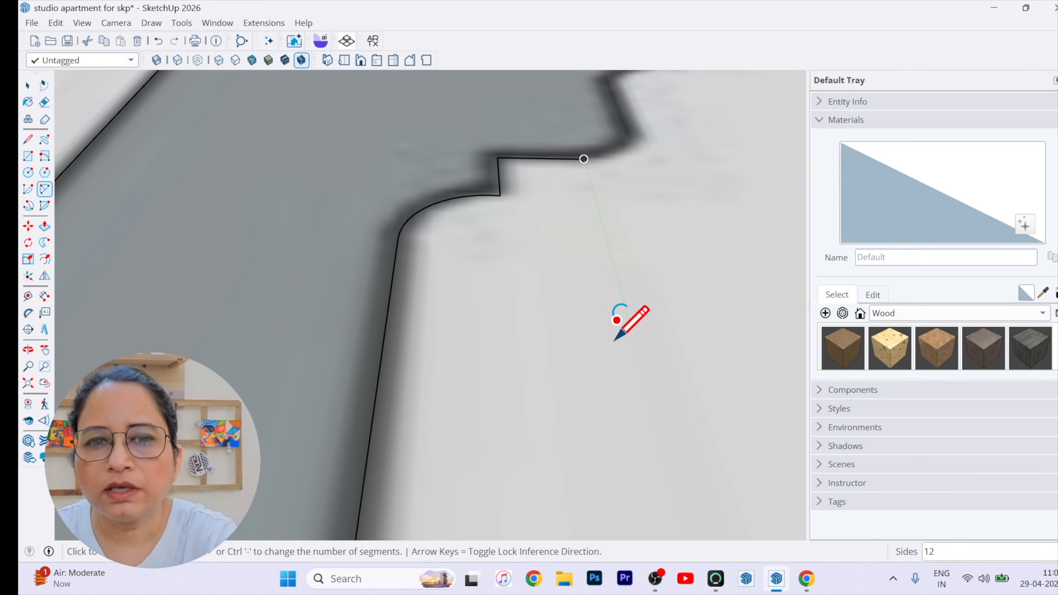
pyautogui.moveTo(616, 321); pyautogui.dragTo(120, 519, button='middle')
pyautogui.scroll(-1, 121, 518)
pyautogui.scroll(2, 587, 295)
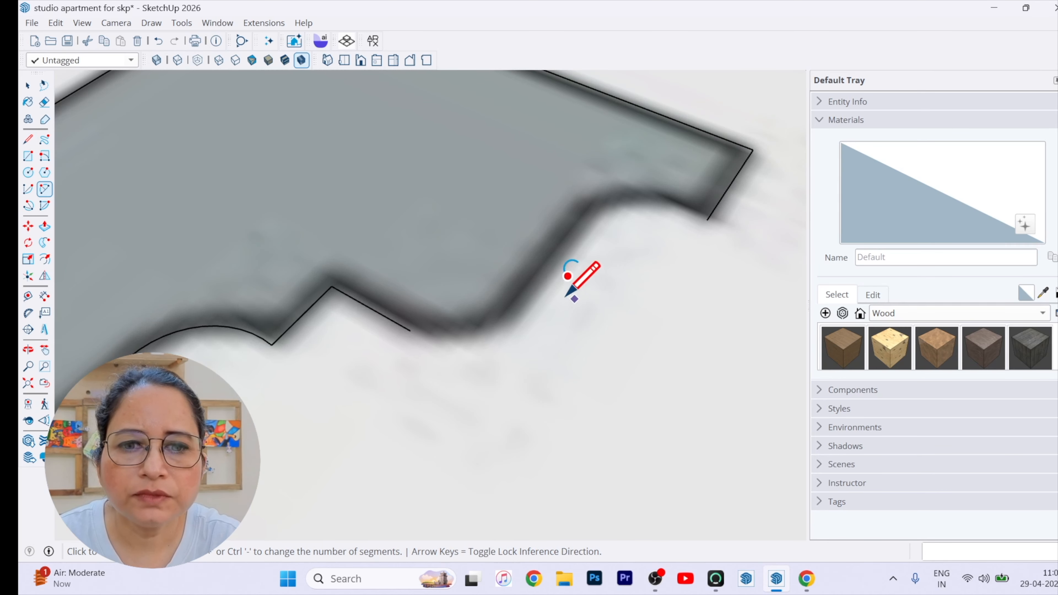
pyautogui.click(410, 330)
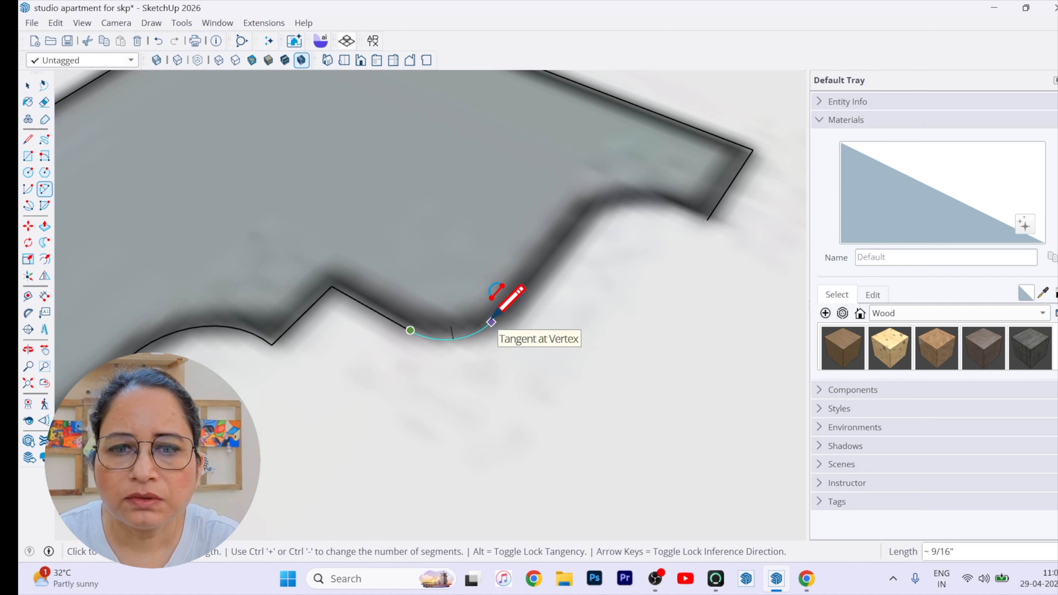
pyautogui.click(492, 322)
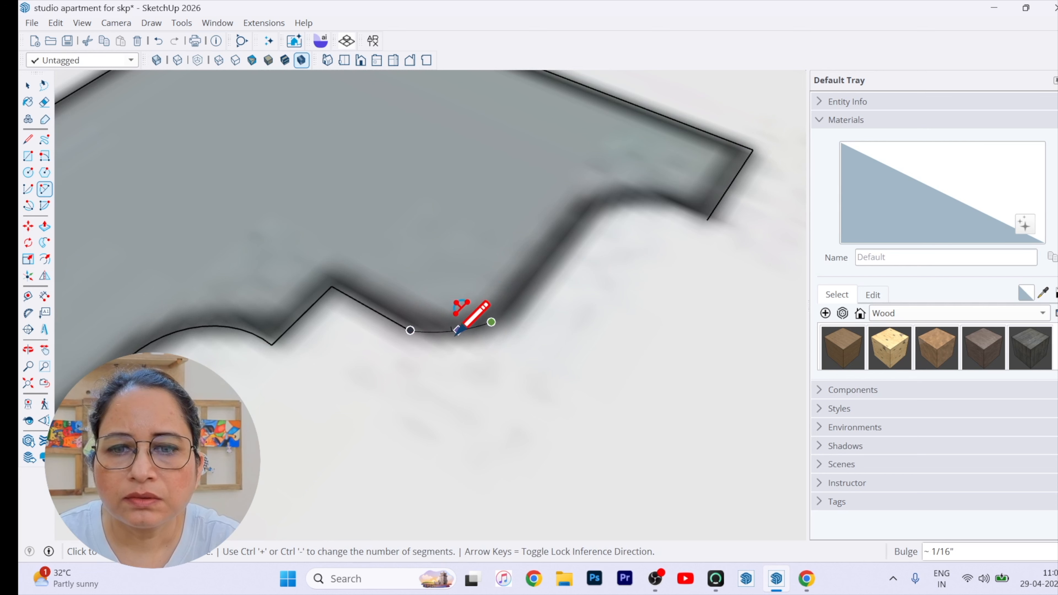
pyautogui.scroll(3, 450, 343)
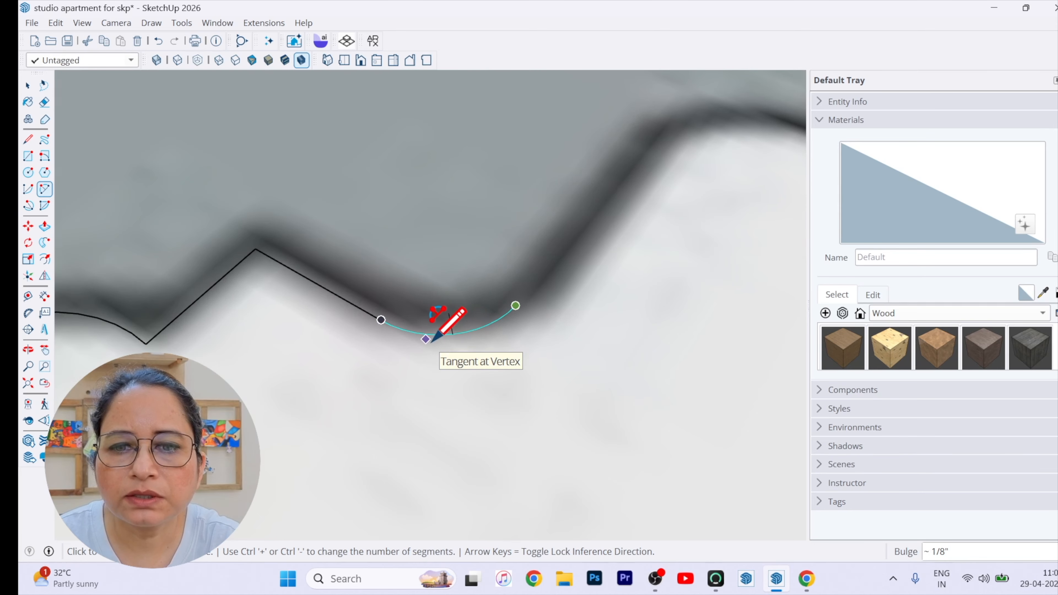
pyautogui.click(450, 334)
# Draw a line about 1 1/4" long from the convex arc's end to the start of the last concave curve
pyautogui.scroll(-3, 314, 386)
pyautogui.click(413, 350)
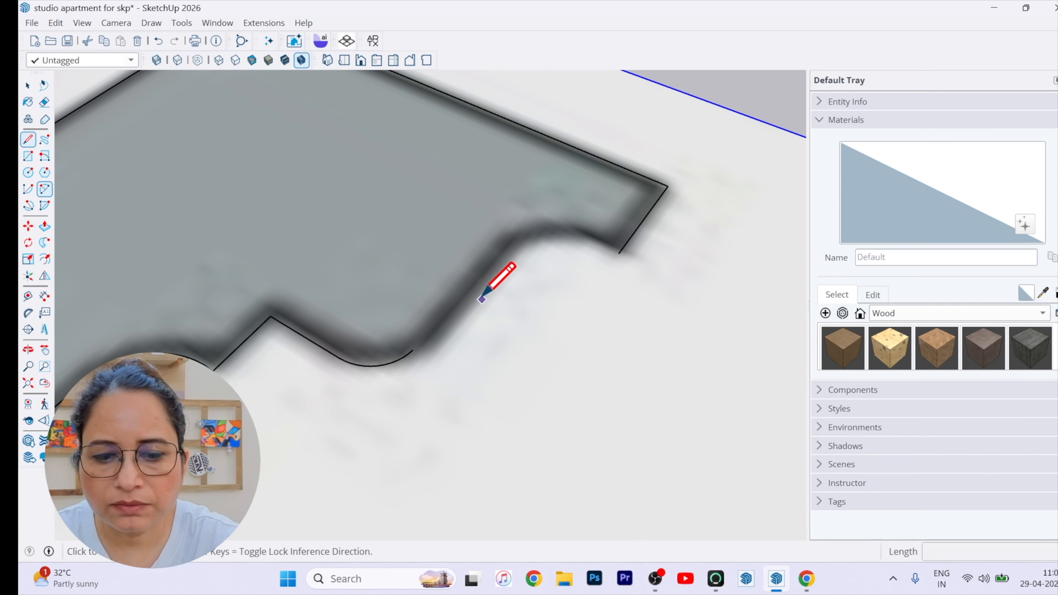
pyautogui.press('space')
pyautogui.press('l')
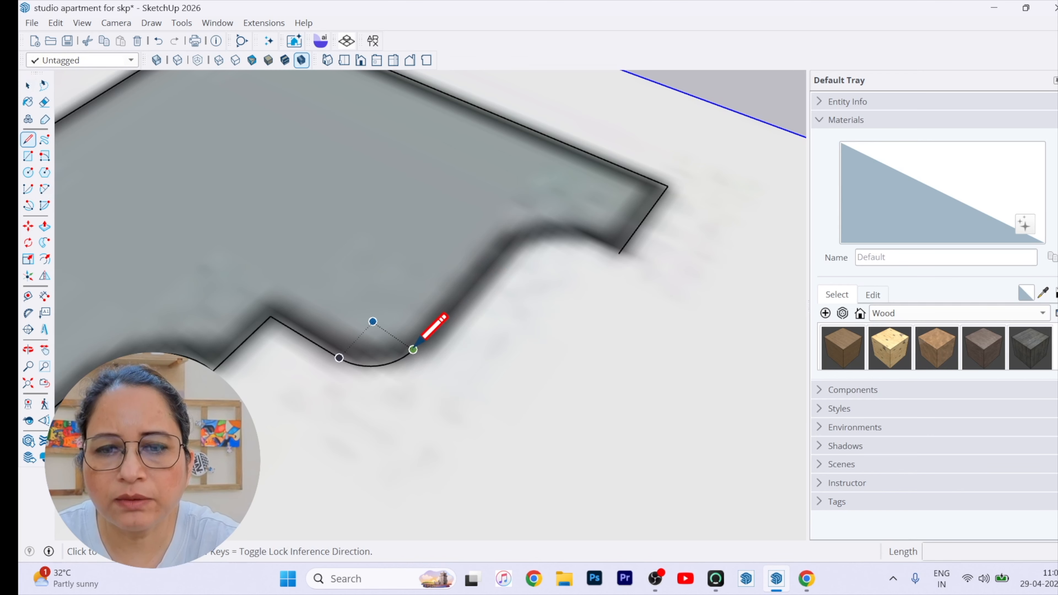
pyautogui.click(413, 349)
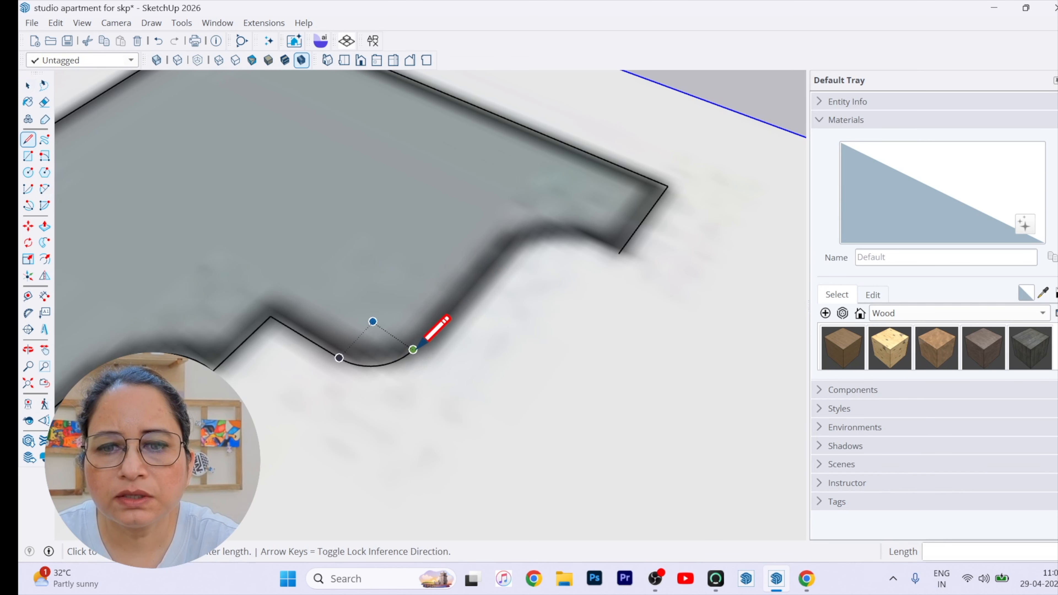
pyautogui.click(503, 245)
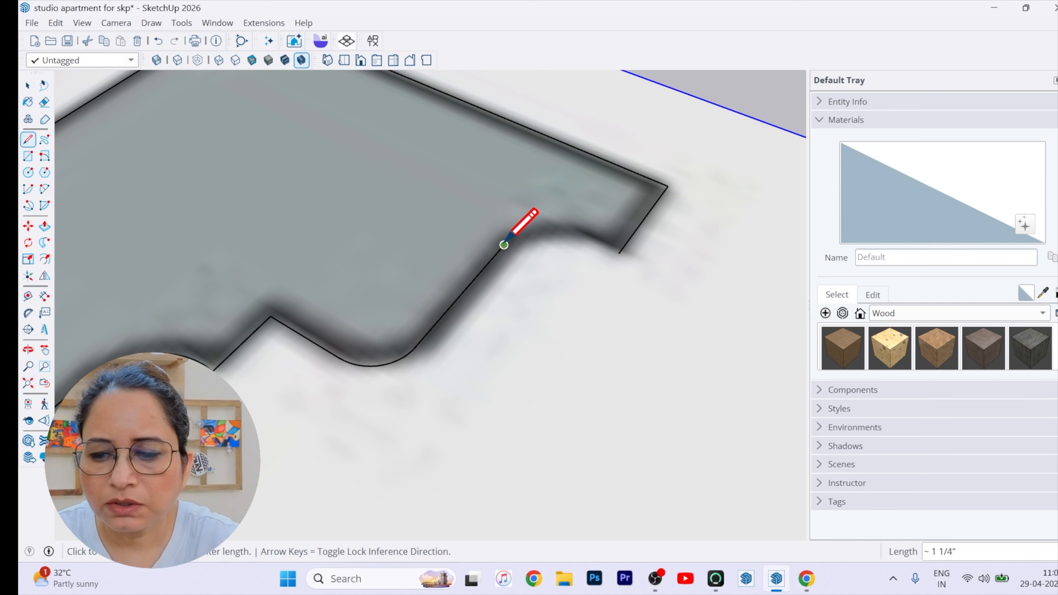
# Close the casing profile with a tangent two-point arc along the last concave curve, ending at the short lip's endpoint
pyautogui.press('a')
pyautogui.click(504, 245)
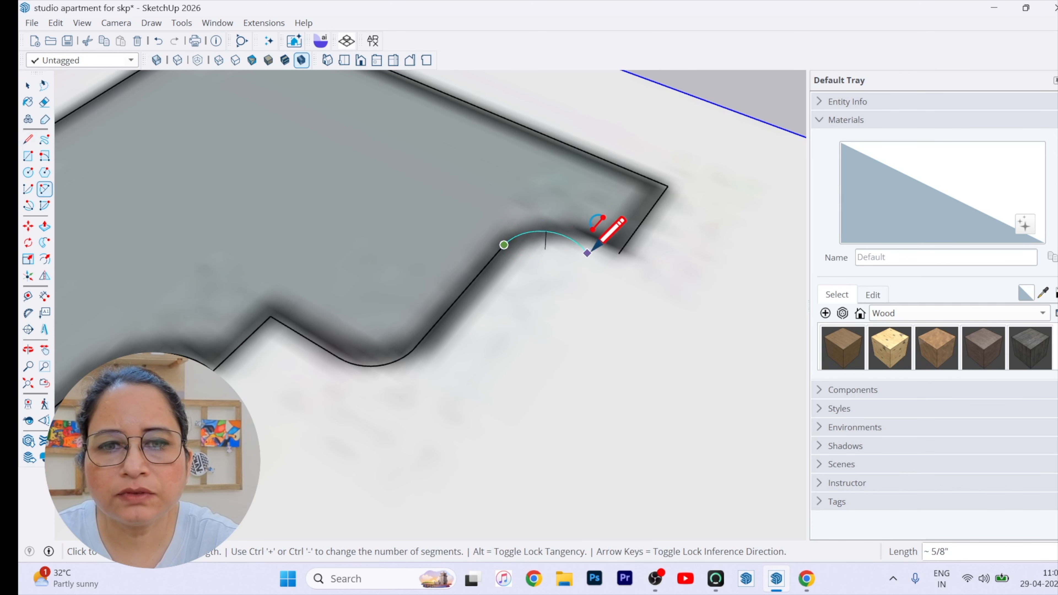
pyautogui.click(618, 253)
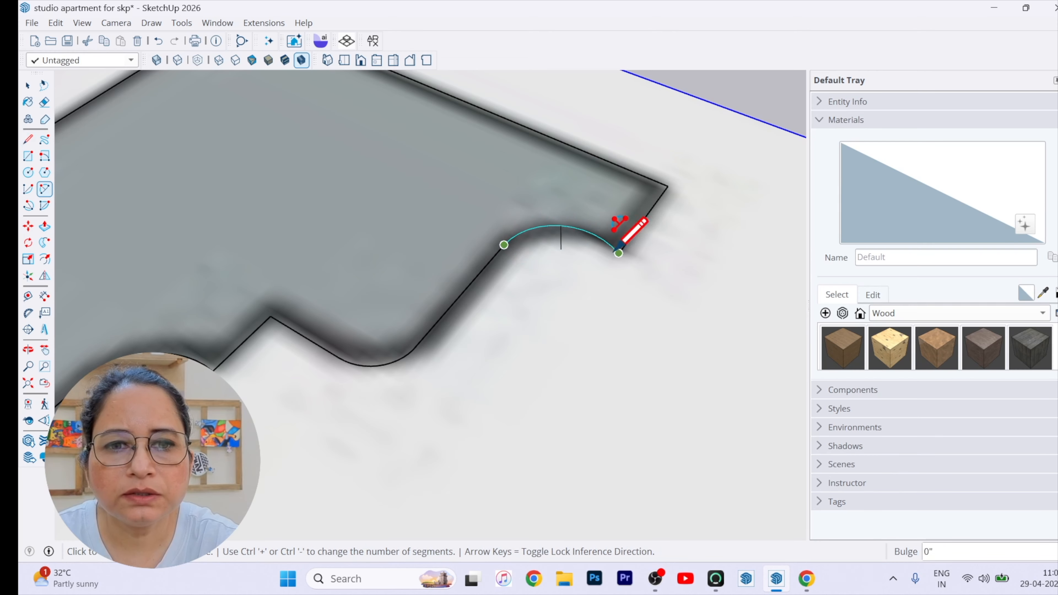
pyautogui.click(559, 225)
pyautogui.press('space')
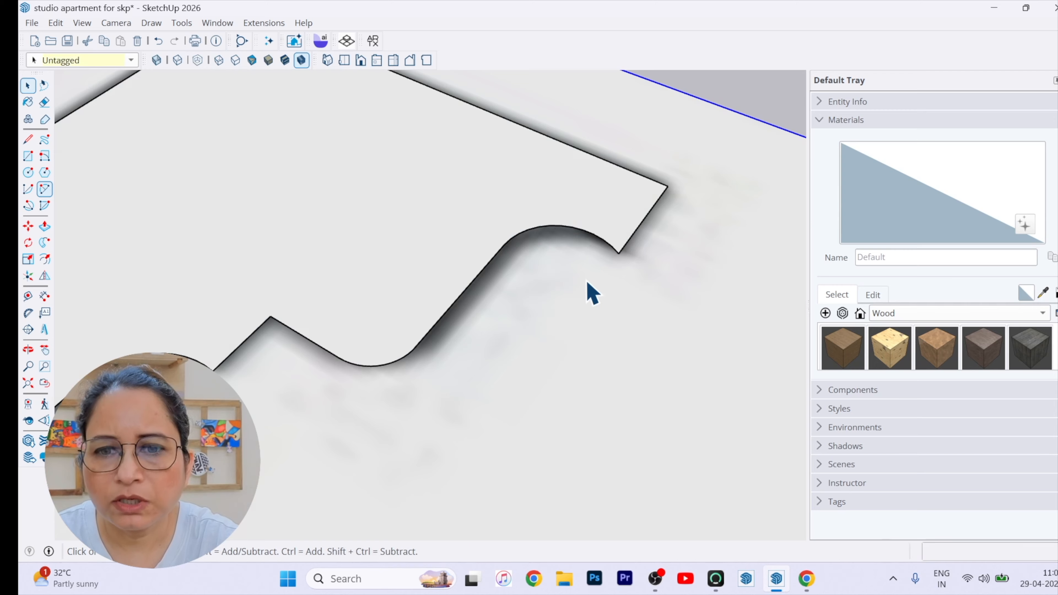
# Delete the imported casing reference image, keeping the traced profile face
pyautogui.scroll(-6, 588, 293)
pyautogui.moveTo(540, 414); pyautogui.dragTo(551, 326, button='middle')
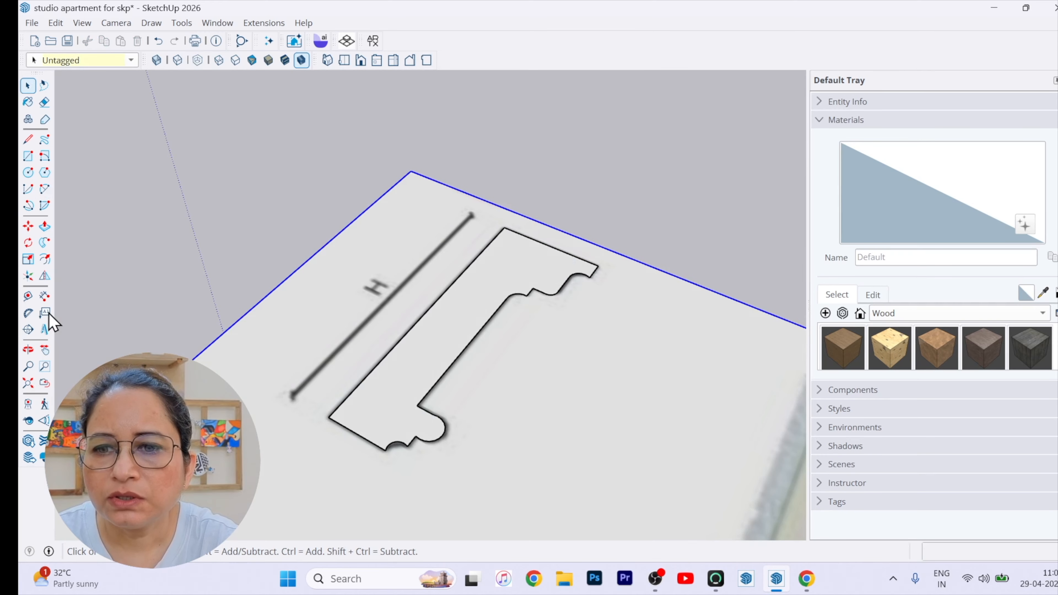
pyautogui.scroll(-3, 472, 216)
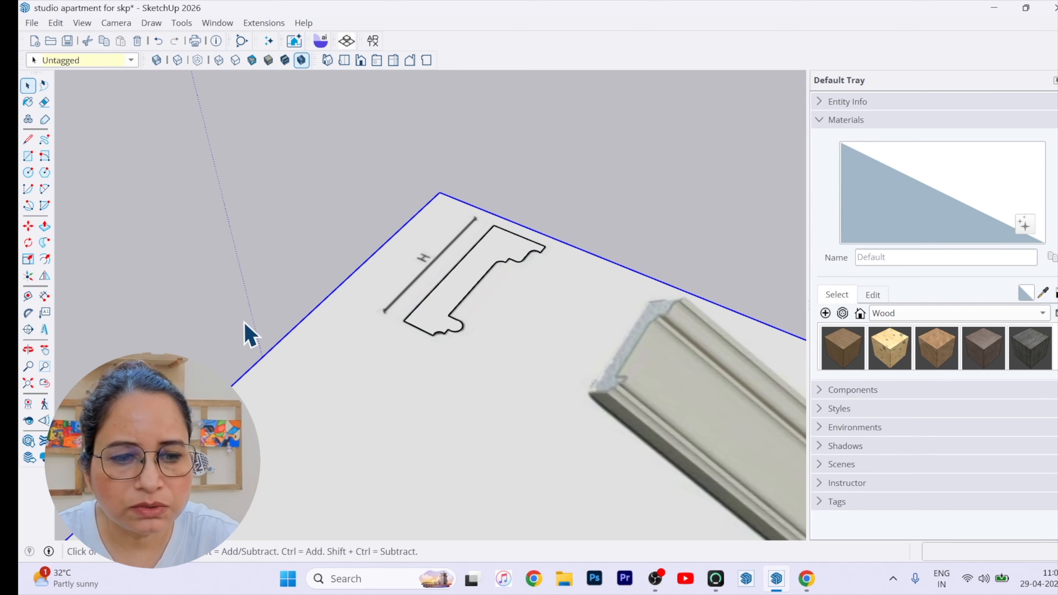
pyautogui.press('Delete')
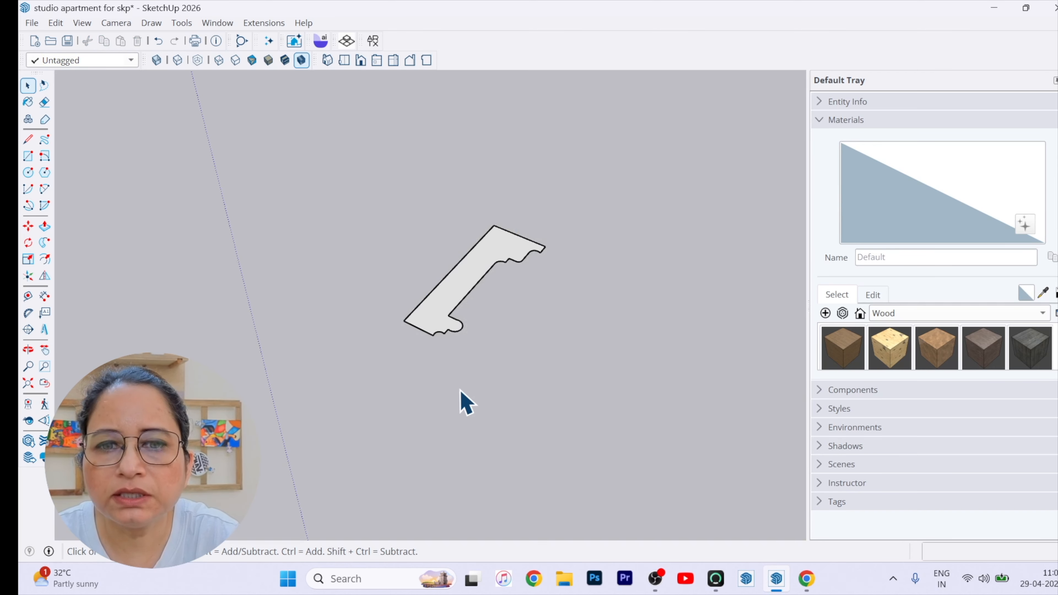
# Rotate the traced casing profile face 90° on the ground plane so its flat back runs parallel to the door wall
pyautogui.scroll(-8, 491, 373)
pyautogui.moveTo(428, 407); pyautogui.dragTo(433, 444, button='middle')
pyautogui.scroll(4, 506, 339)
pyautogui.scroll(-3, 445, 341)
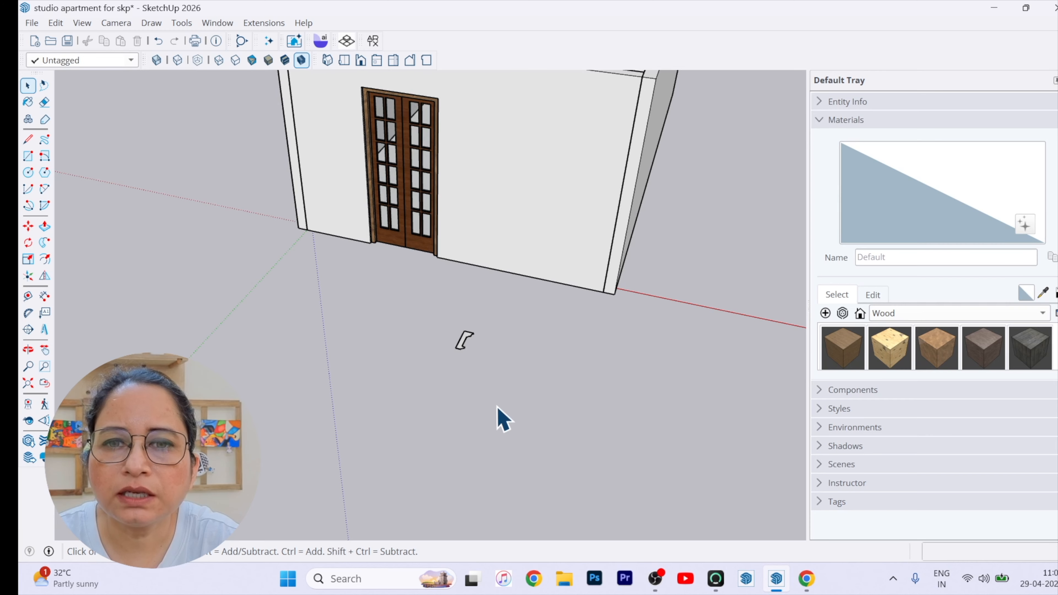
pyautogui.scroll(2, 444, 371)
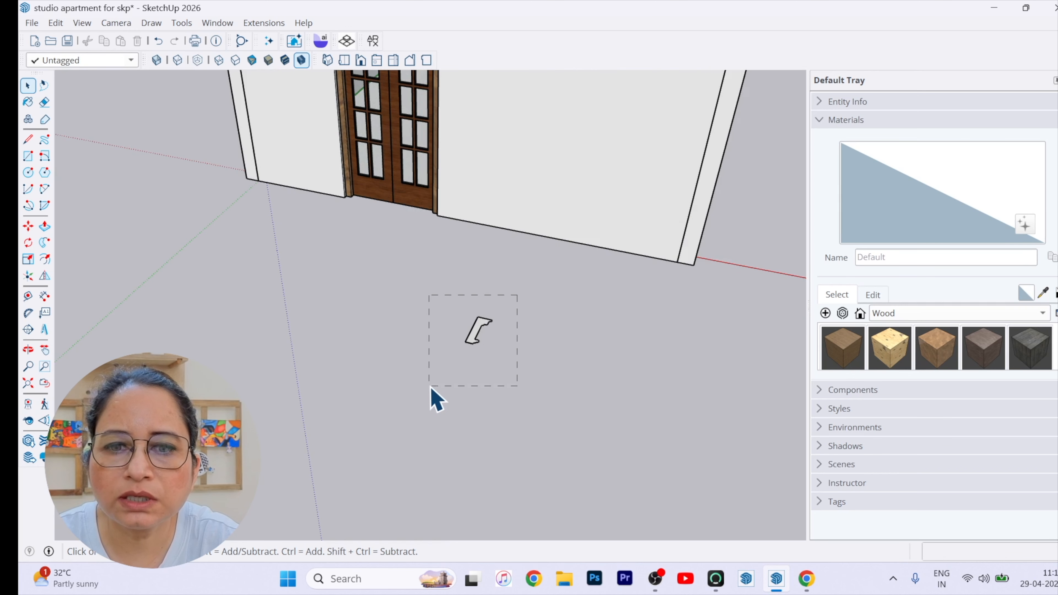
pyautogui.scroll(5, 496, 337)
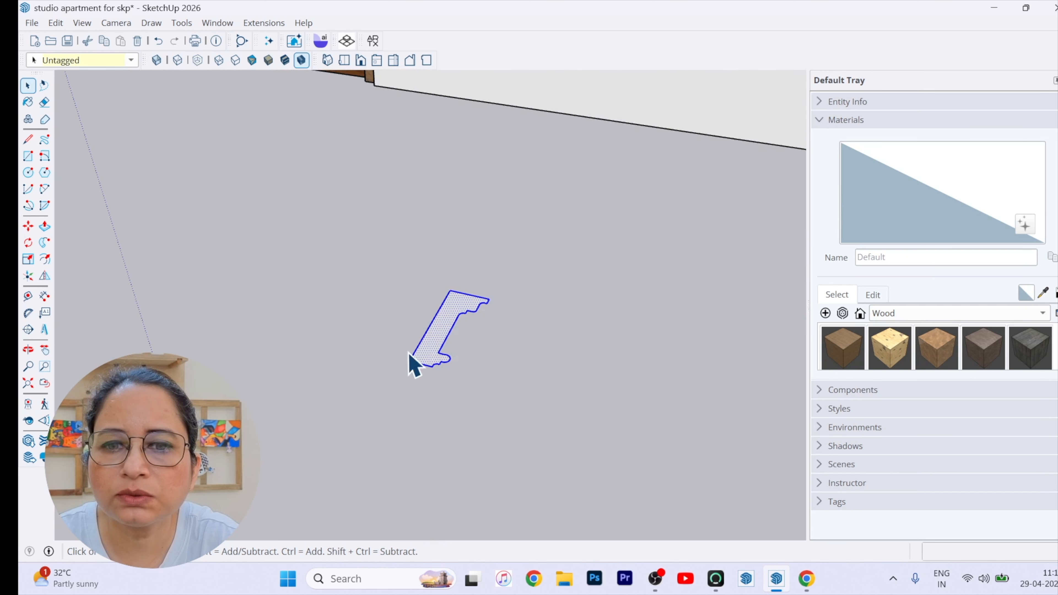
pyautogui.click(28, 243)
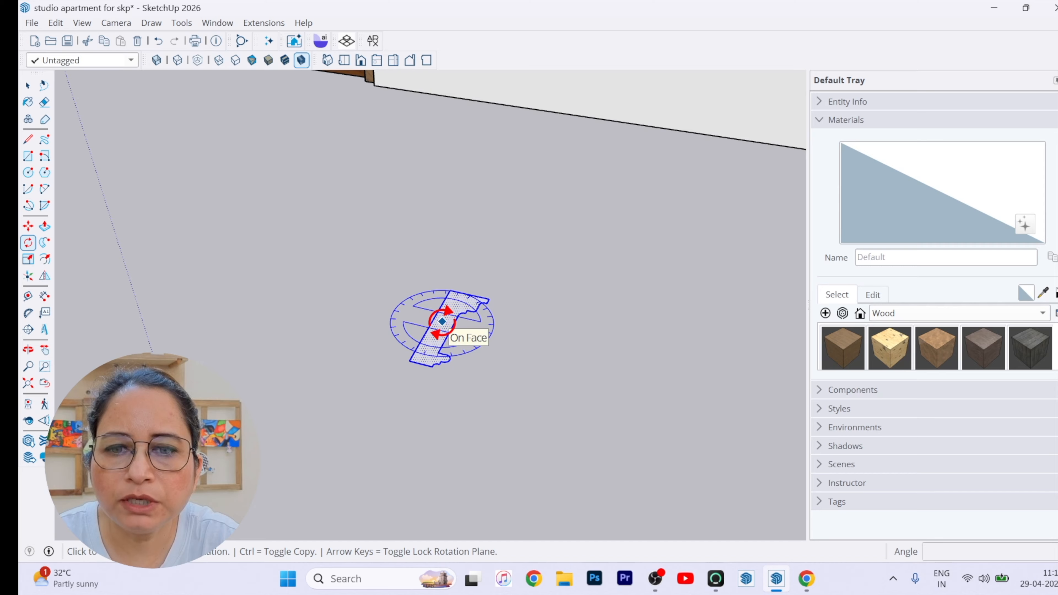
pyautogui.click(442, 321)
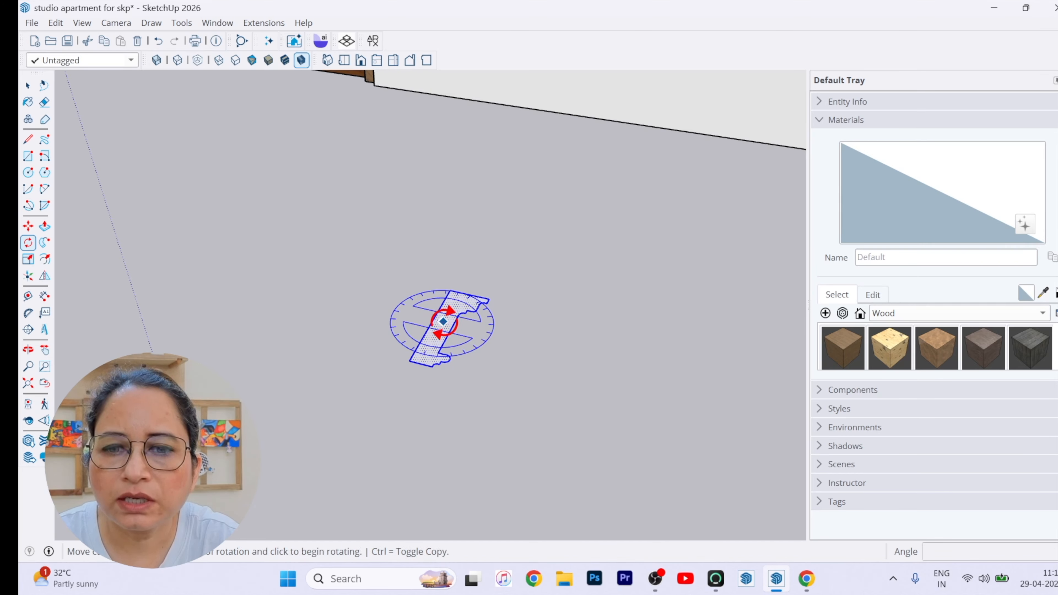
pyautogui.click(525, 342)
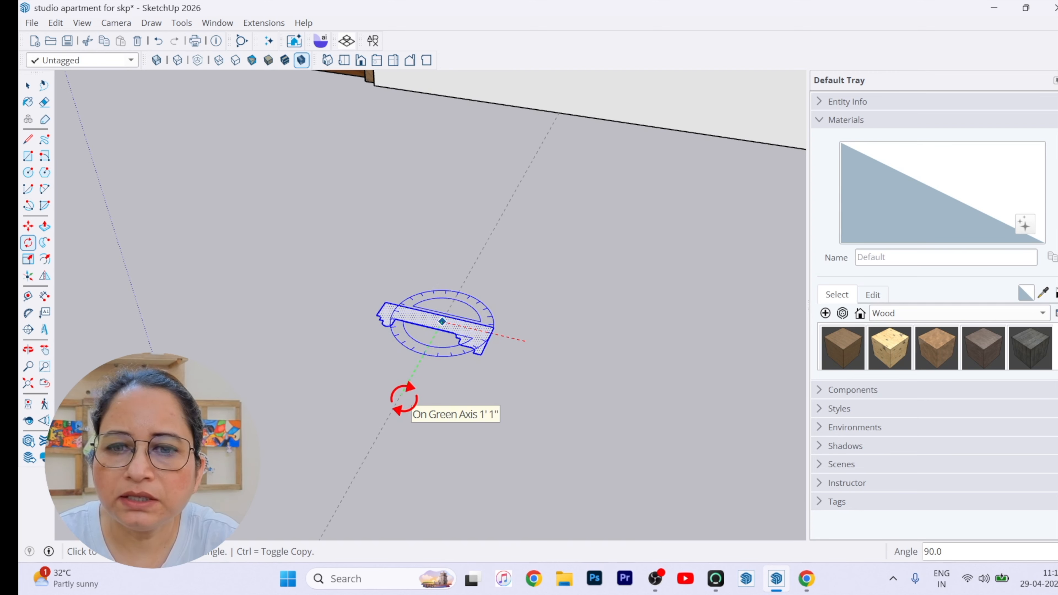
pyautogui.click(403, 399)
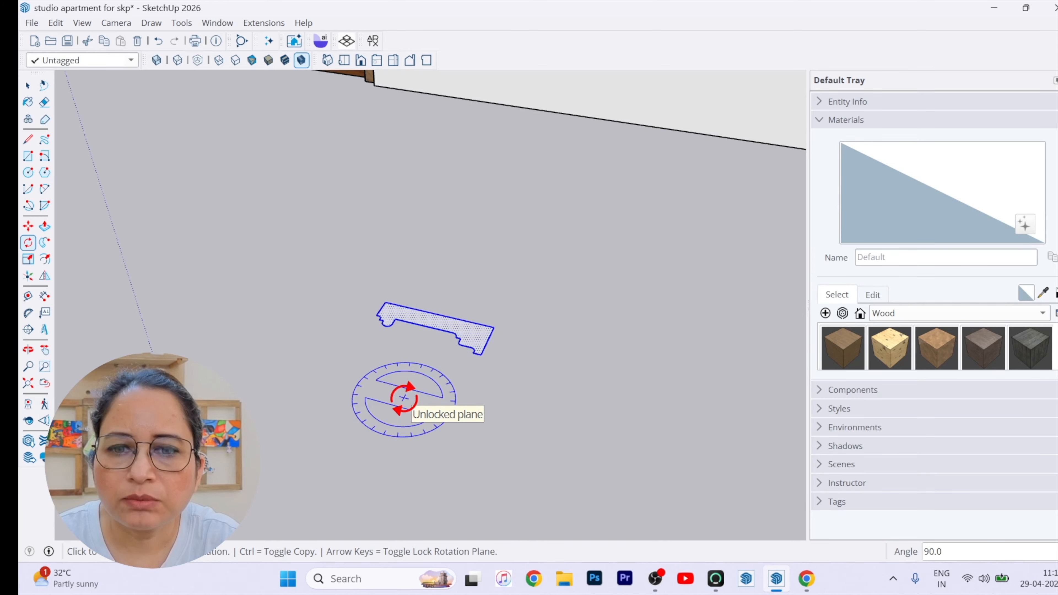
pyautogui.press('space')
# Draw a rectangle over the double door, from the frame's upper outer corner to its diagonally opposite lower outer corner
pyautogui.moveTo(342, 416); pyautogui.dragTo(546, 357, button='middle')
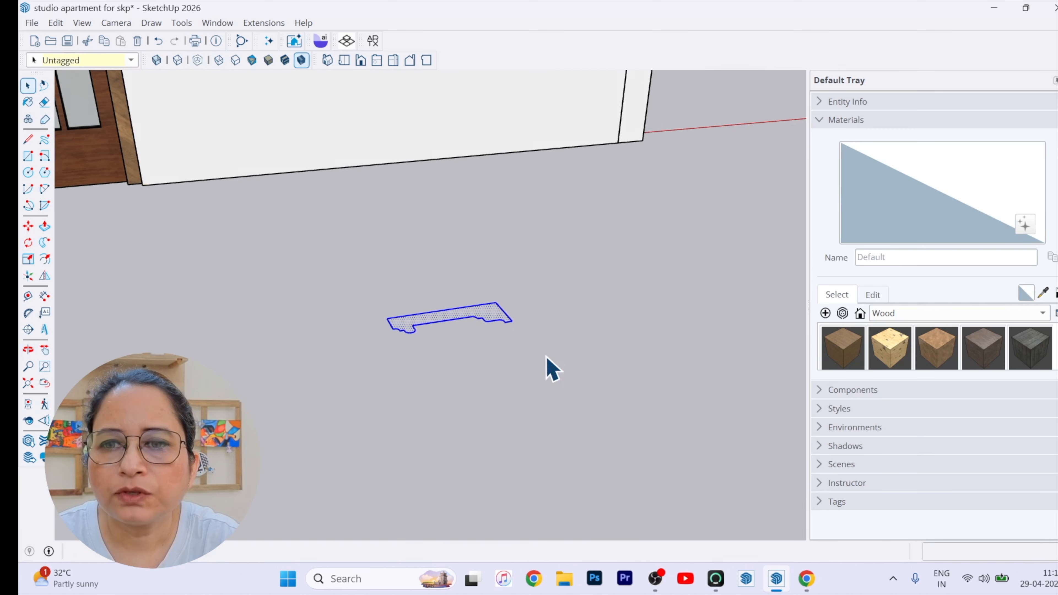
pyautogui.scroll(-3, 604, 401)
pyautogui.scroll(2, 481, 299)
pyautogui.scroll(-2, 460, 403)
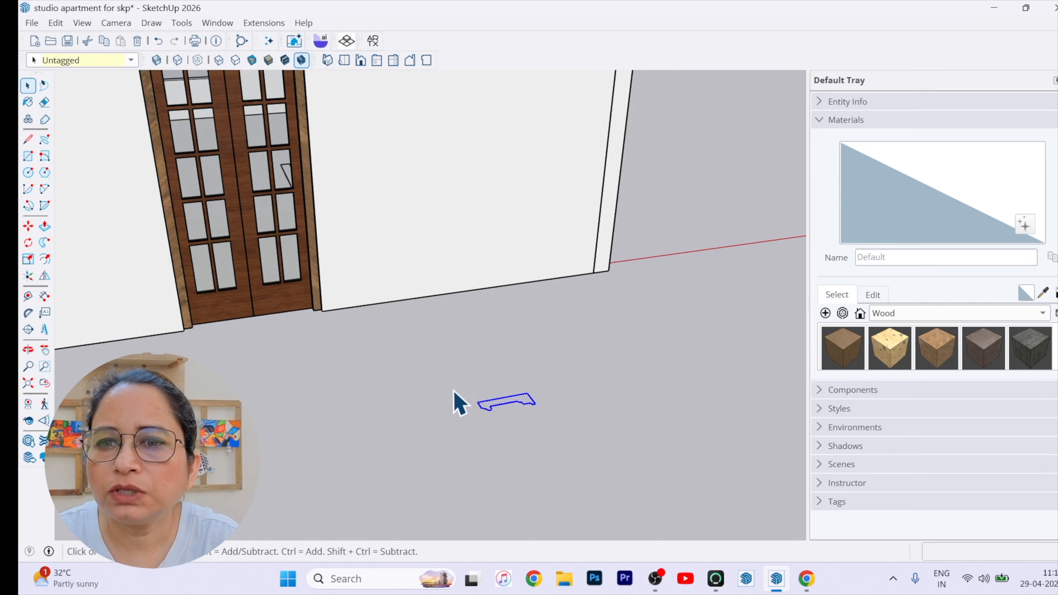
pyautogui.scroll(-3, 458, 521)
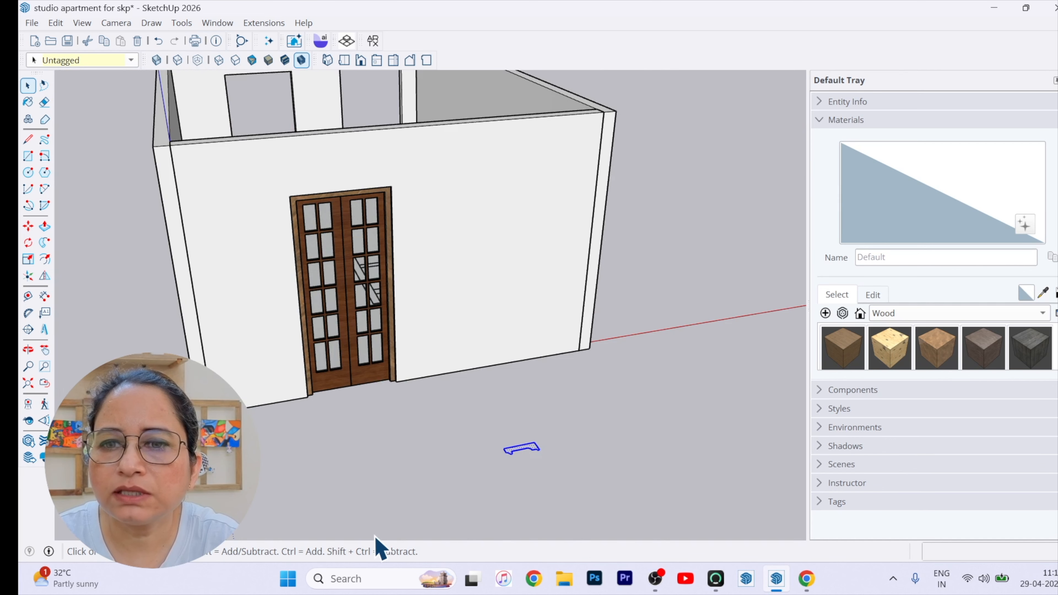
pyautogui.click(28, 156)
pyautogui.scroll(3, 287, 185)
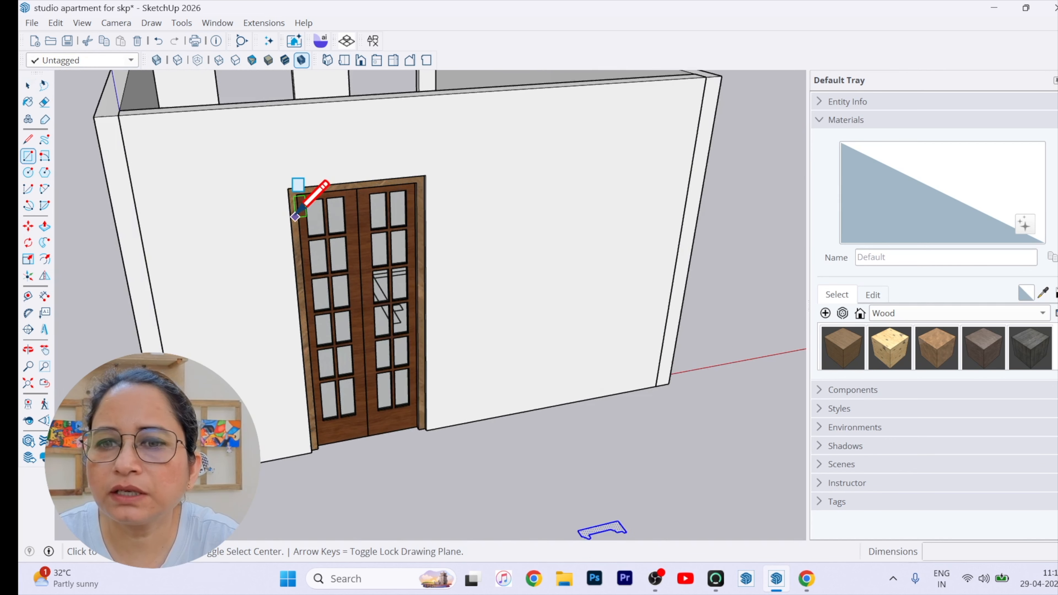
pyautogui.click(287, 185)
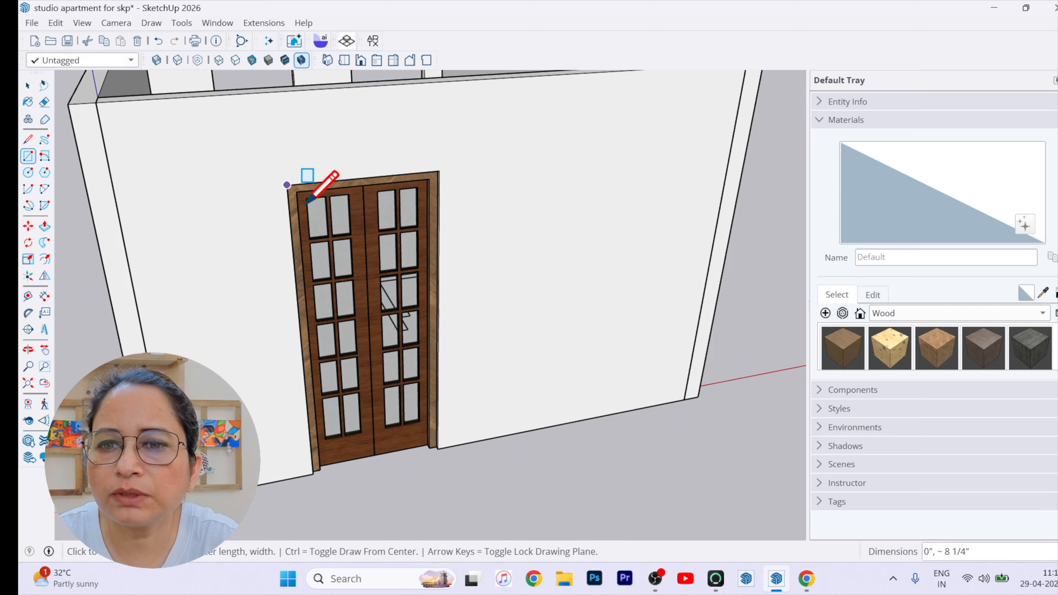
pyautogui.click(438, 449)
pyautogui.press('space')
# Move the door-sized rectangle with its edges about 10' 7" away from the door, out past the wall's corner
pyautogui.click(389, 425)
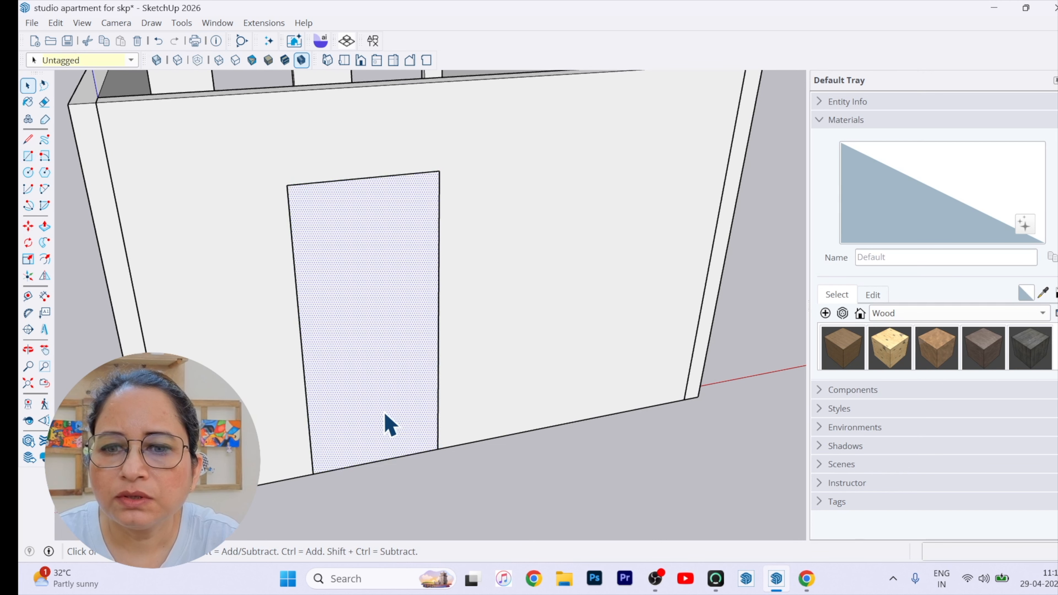
pyautogui.scroll(-4, 329, 331)
pyautogui.press('m')
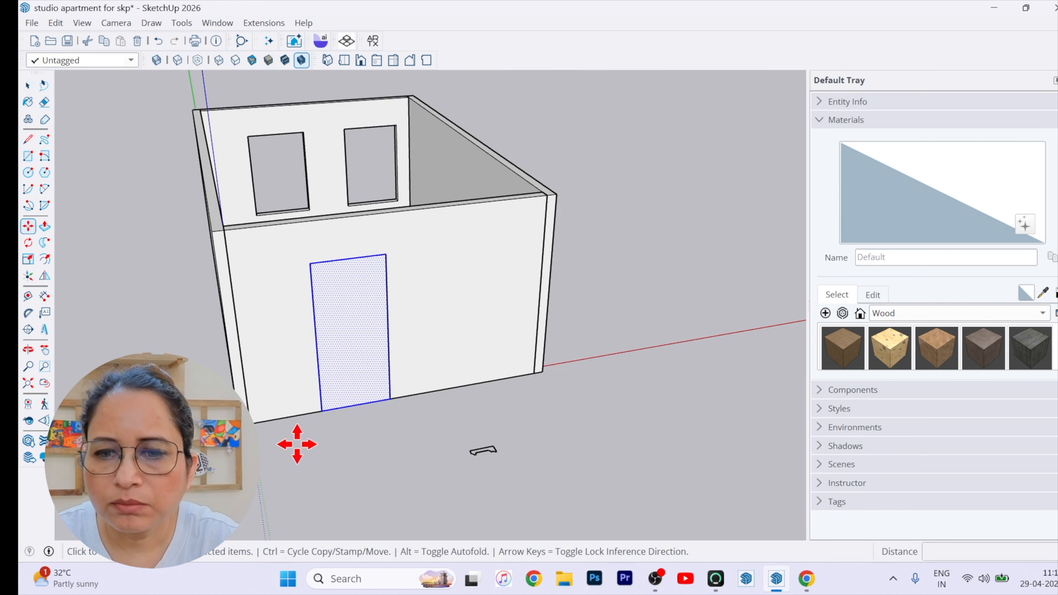
pyautogui.click(321, 410)
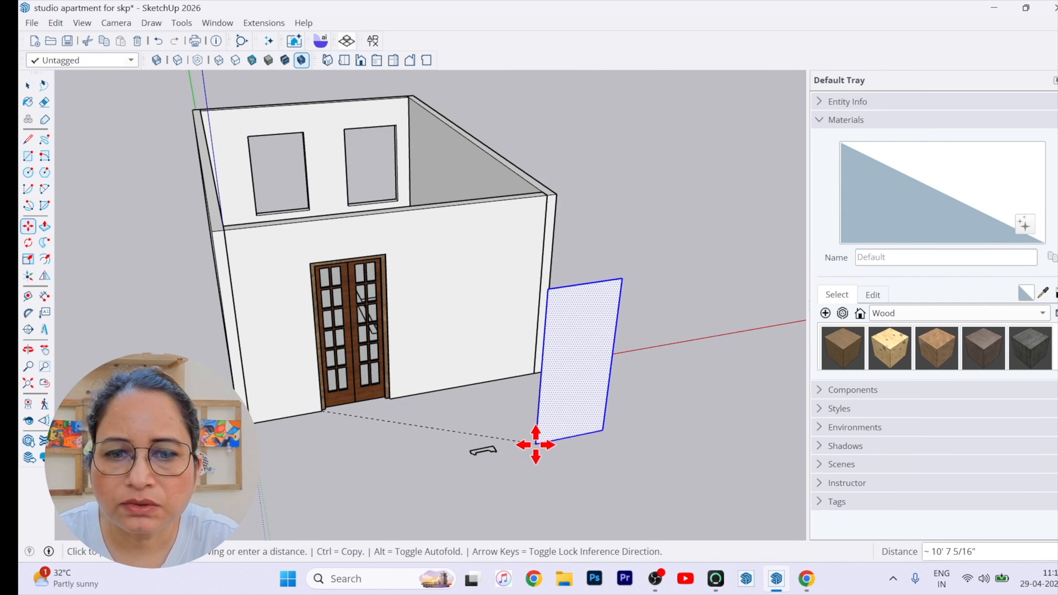
pyautogui.click(535, 449)
pyautogui.press('space')
# Erase the bottom edge of the moved rectangle so only its two vertical edges and top edge remain as a path
pyautogui.moveTo(575, 466); pyautogui.dragTo(720, 338, button='middle')
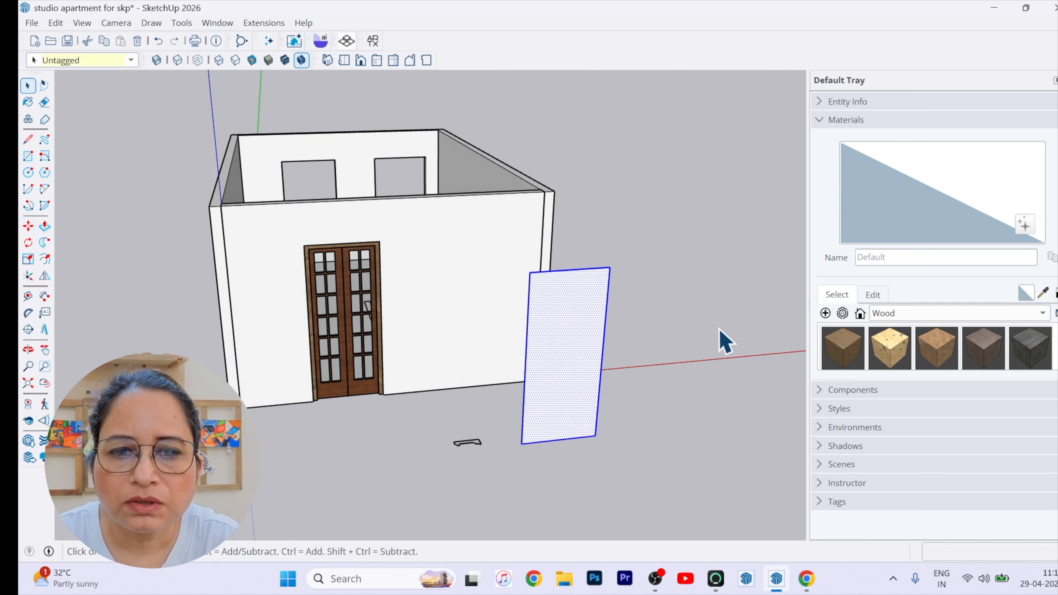
pyautogui.scroll(3, 633, 444)
pyautogui.click(633, 444)
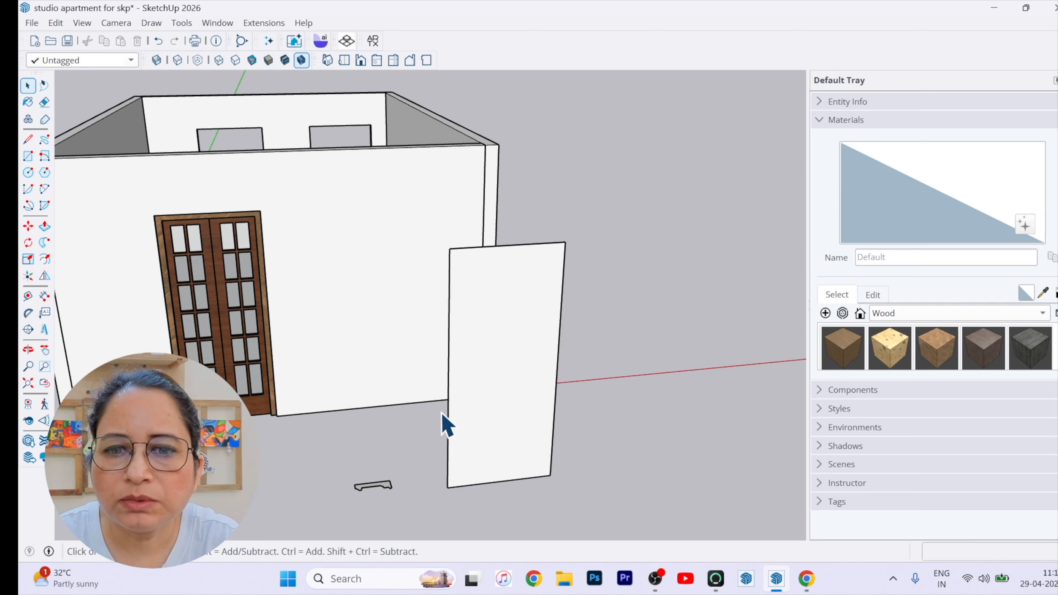
pyautogui.click(44, 102)
pyautogui.click(492, 425)
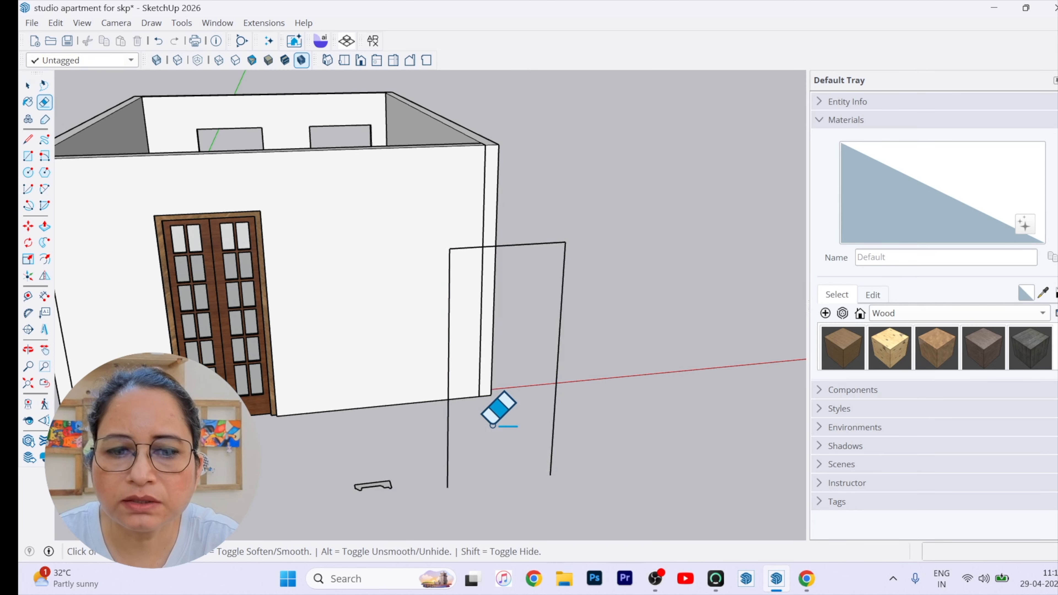
pyautogui.press('space')
# Move the casing profile by its back corner onto the lower endpoint of the path's vertical edge farther from the door
pyautogui.scroll(3, 397, 474)
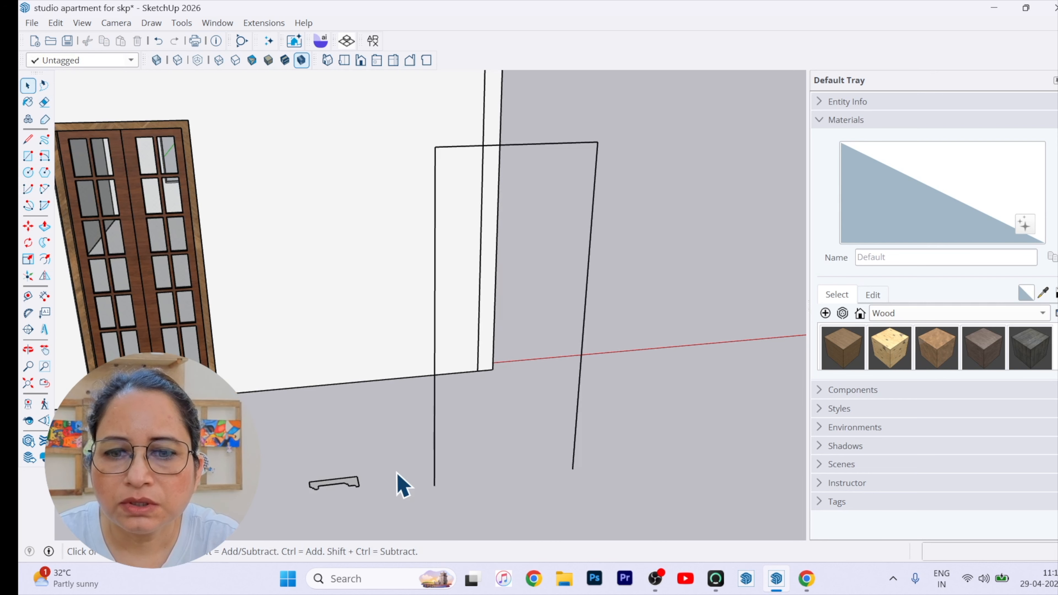
pyautogui.press('m')
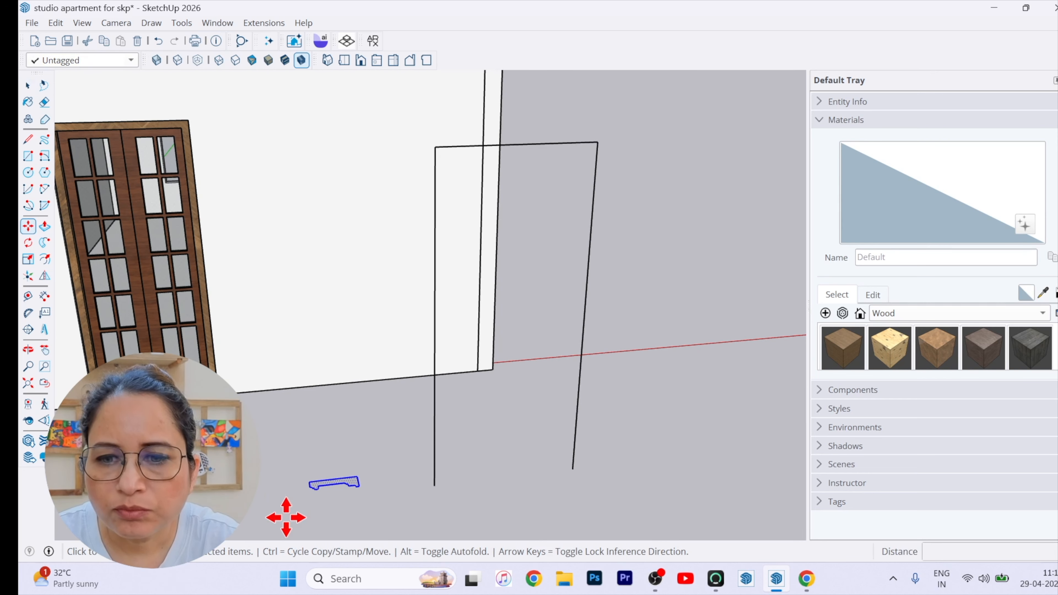
pyautogui.scroll(5, 284, 511)
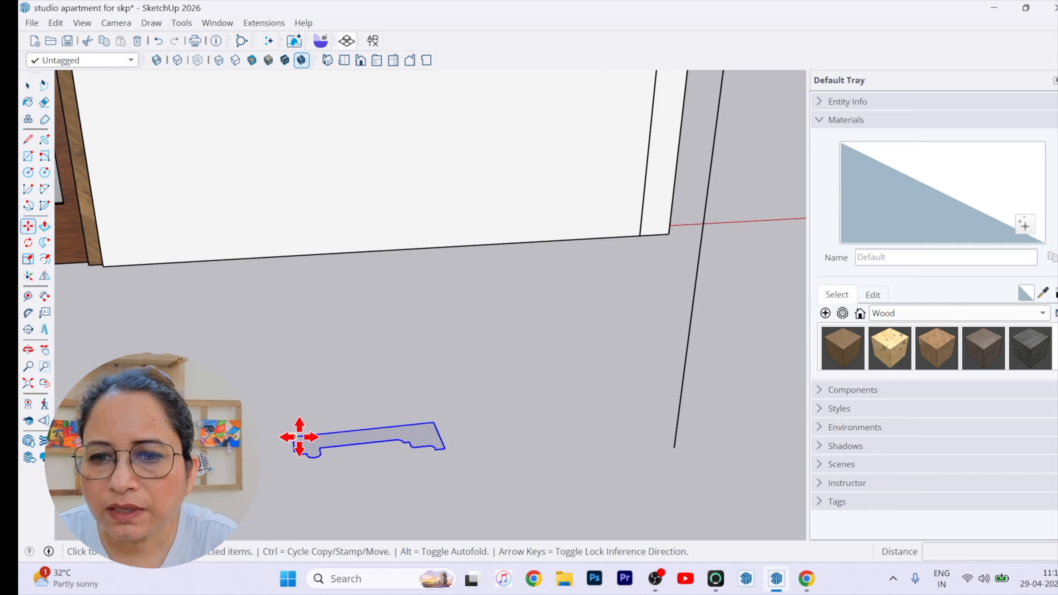
pyautogui.click(283, 439)
pyautogui.scroll(-2, 291, 434)
pyautogui.scroll(3, 704, 425)
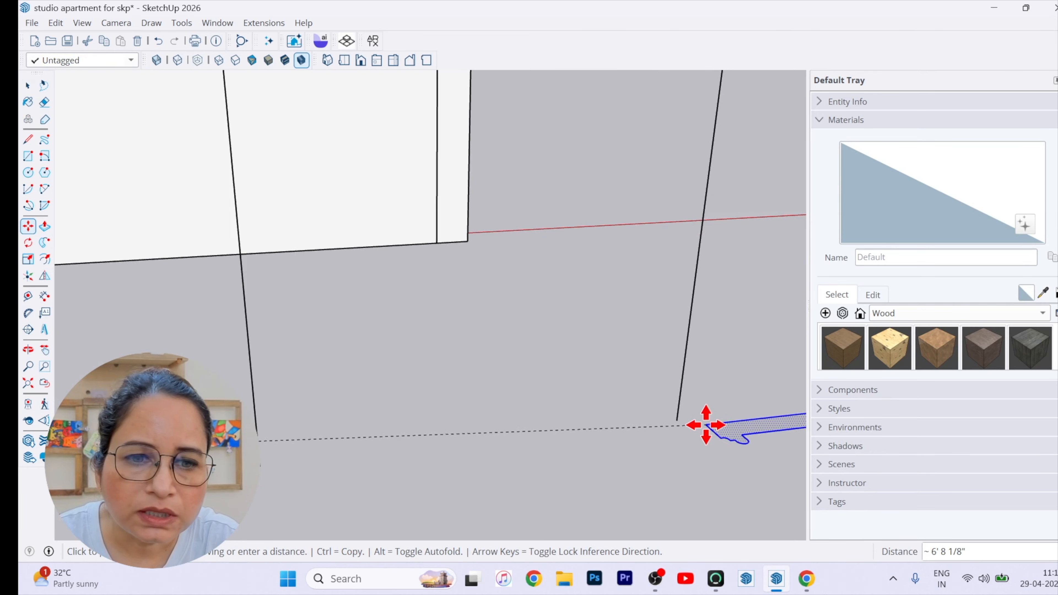
pyautogui.click(678, 420)
pyautogui.press('space')
# Scale the casing profile down uniformly to about 0.77, keeping the corner attached to the path fixed
pyautogui.scroll(-3, 467, 450)
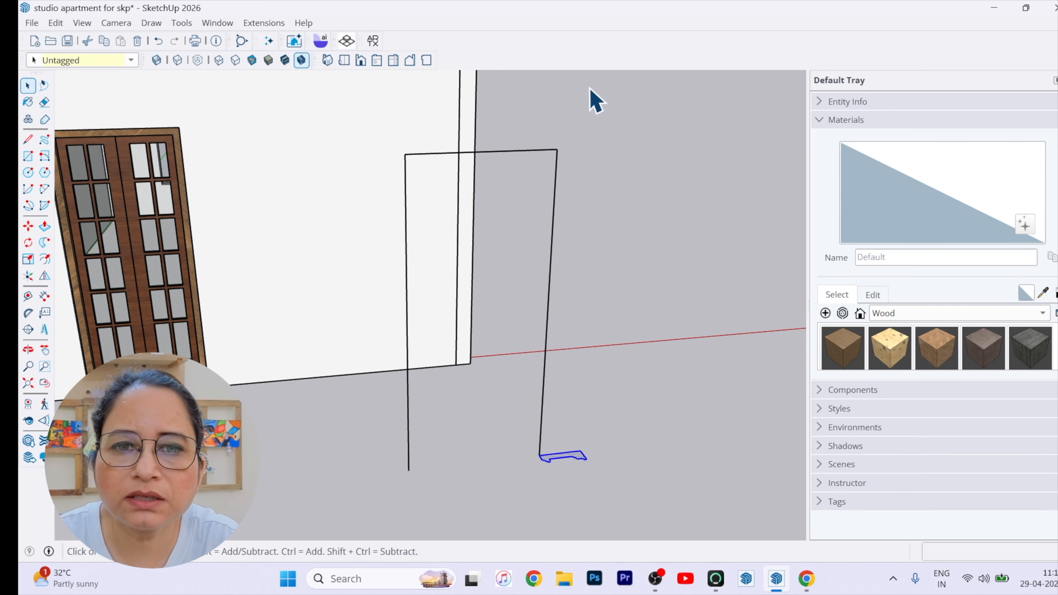
pyautogui.scroll(-3, 542, 479)
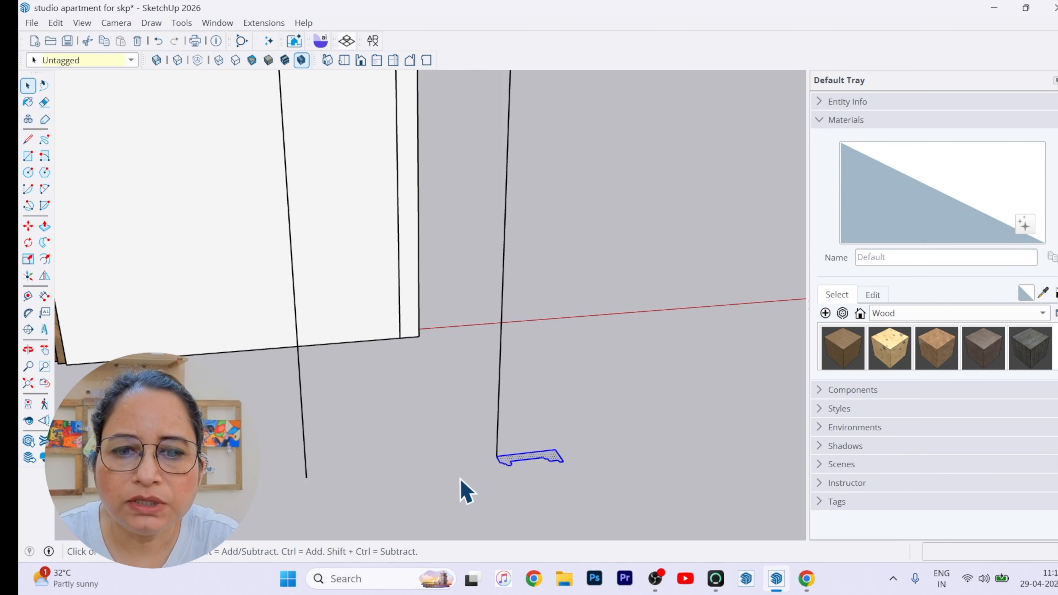
pyautogui.scroll(-3, 596, 496)
pyautogui.scroll(4, 523, 486)
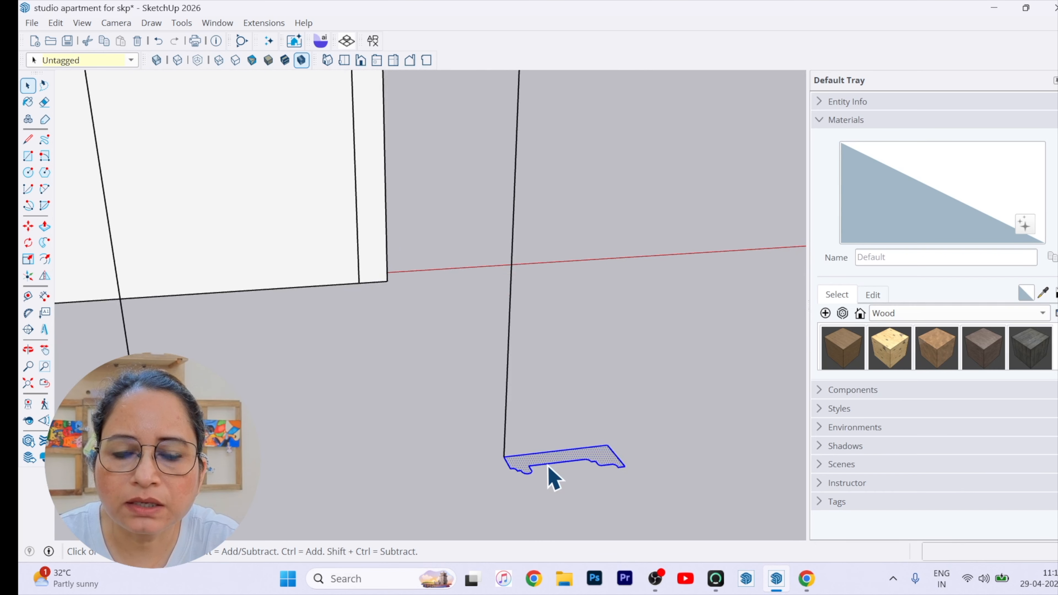
pyautogui.scroll(-3, 554, 479)
pyautogui.scroll(4, 549, 479)
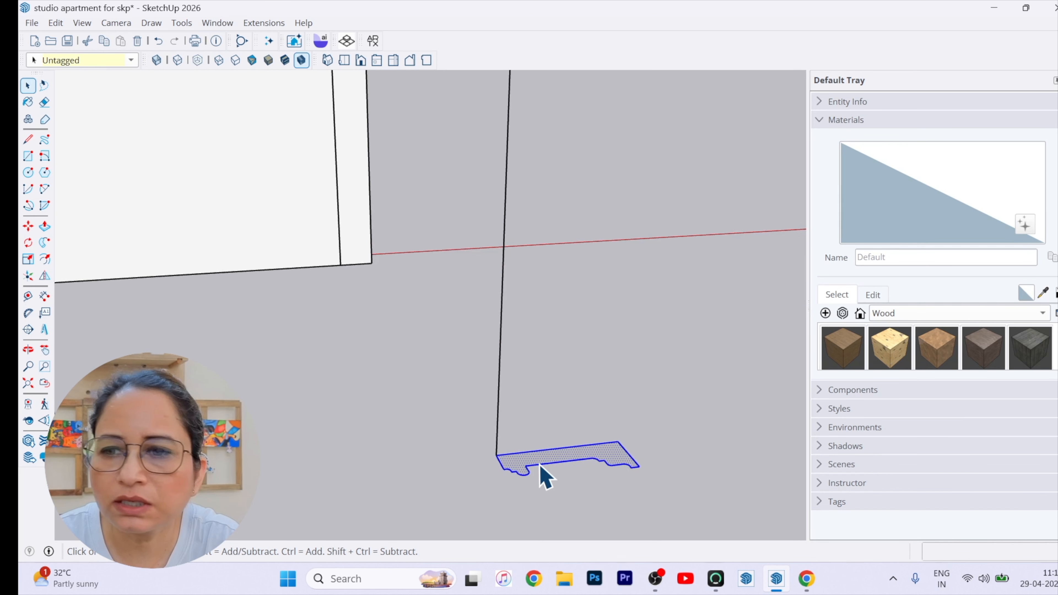
pyautogui.click(28, 259)
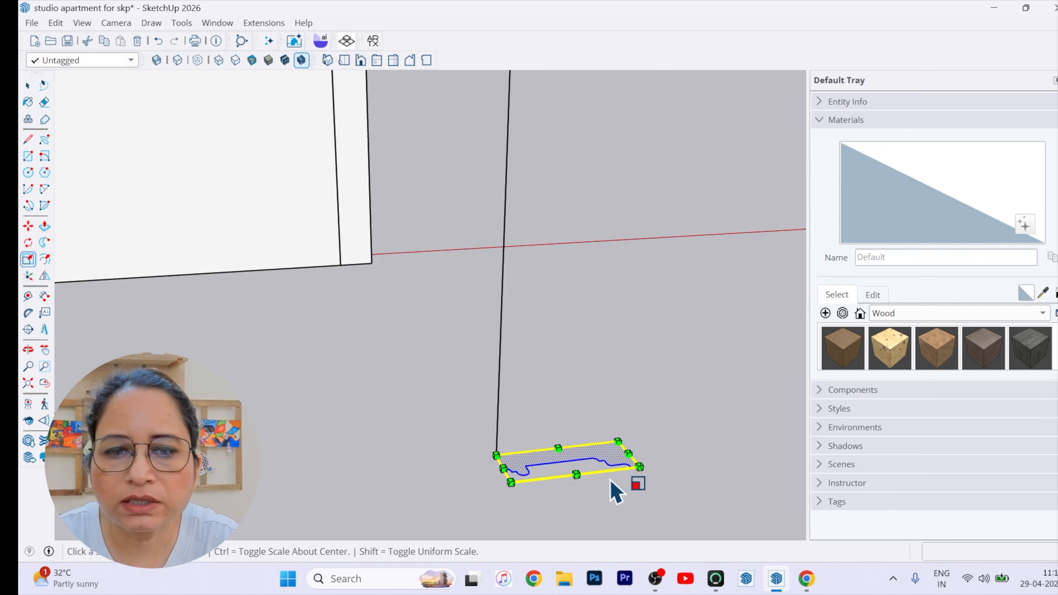
pyautogui.click(640, 464)
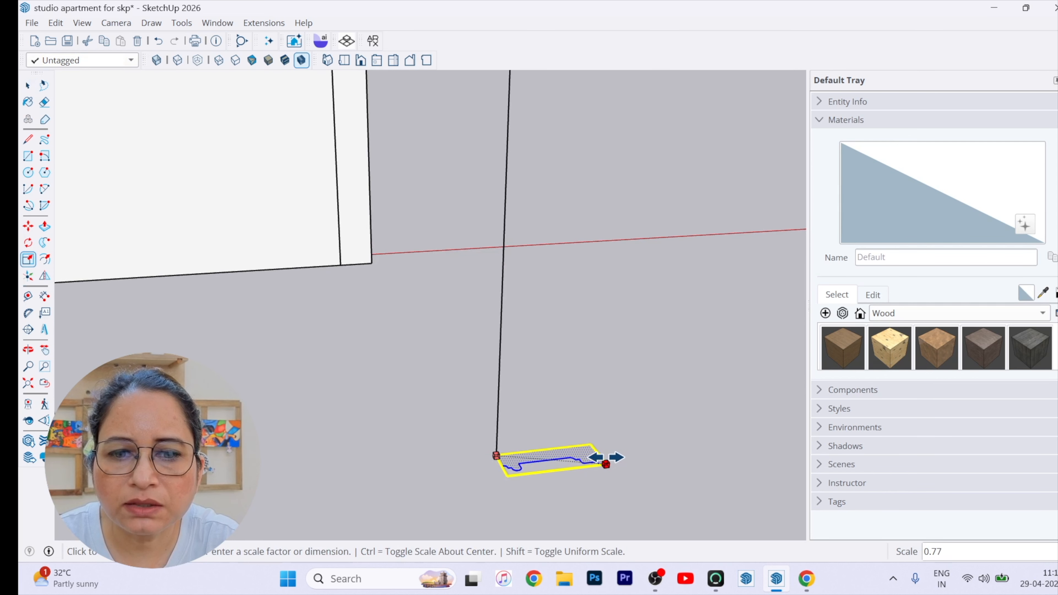
pyautogui.click(603, 458)
# Scale the casing profile's depth along the green axis to about 0.71, keeping its flat back edge in place
pyautogui.moveTo(407, 503); pyautogui.dragTo(474, 517, button='middle')
pyautogui.scroll(4, 616, 491)
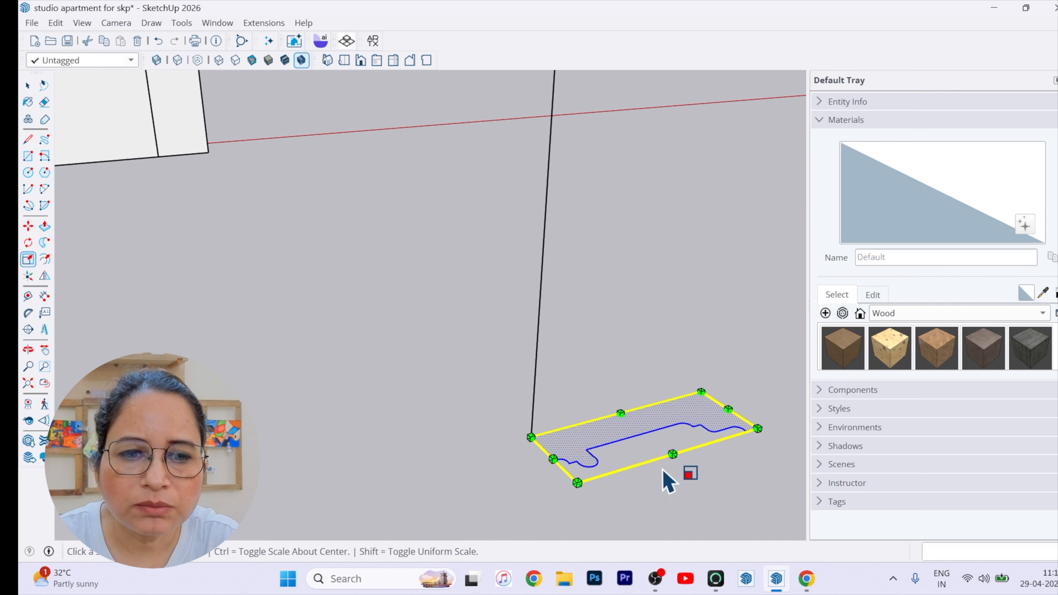
pyautogui.click(672, 454)
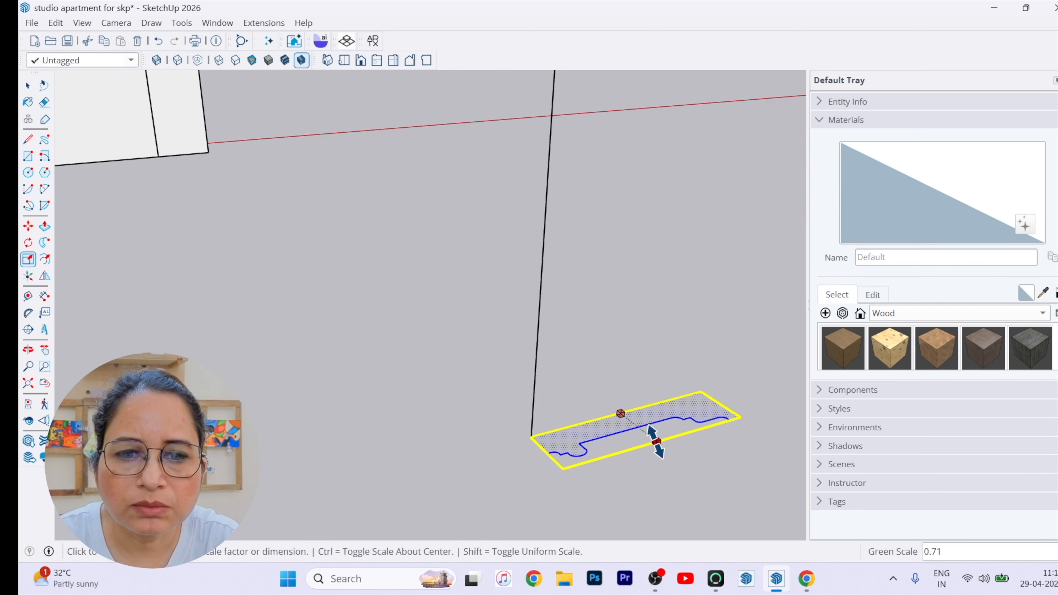
pyautogui.click(667, 460)
pyautogui.press('space')
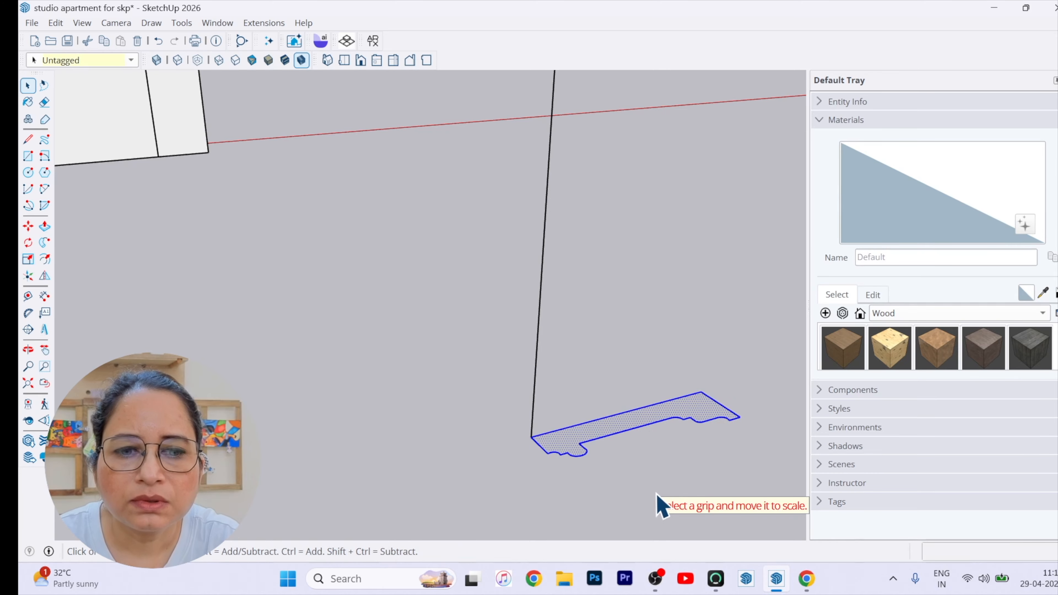
# Sweep the casing profile along the door-sized path's two vertical edges and top edge with Follow Me
pyautogui.scroll(-1, 429, 485)
pyautogui.scroll(-6, 425, 474)
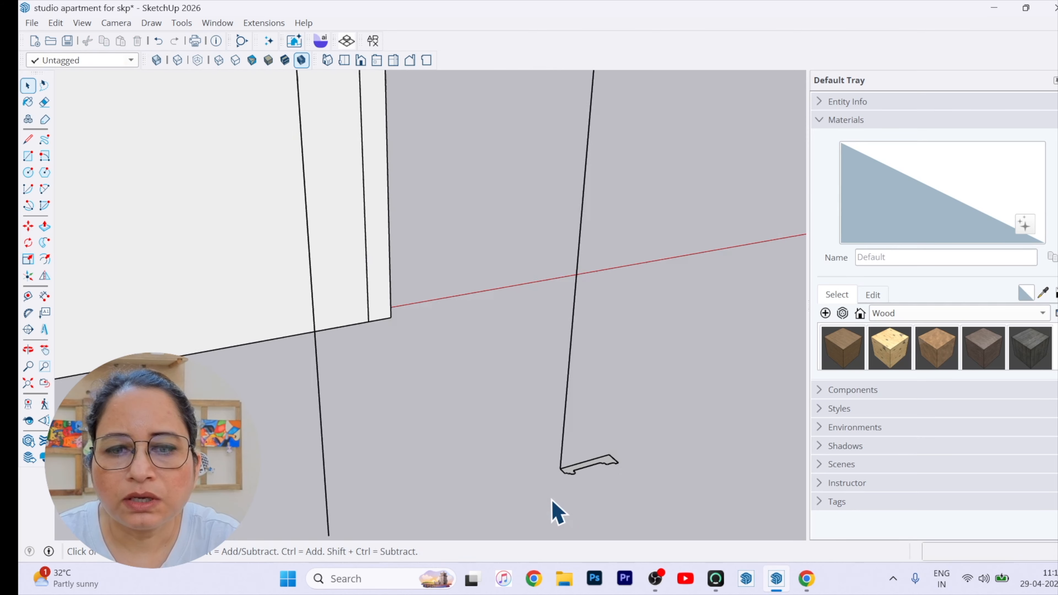
pyautogui.scroll(-2, 416, 498)
pyautogui.moveTo(461, 491); pyautogui.dragTo(540, 451, button='middle')
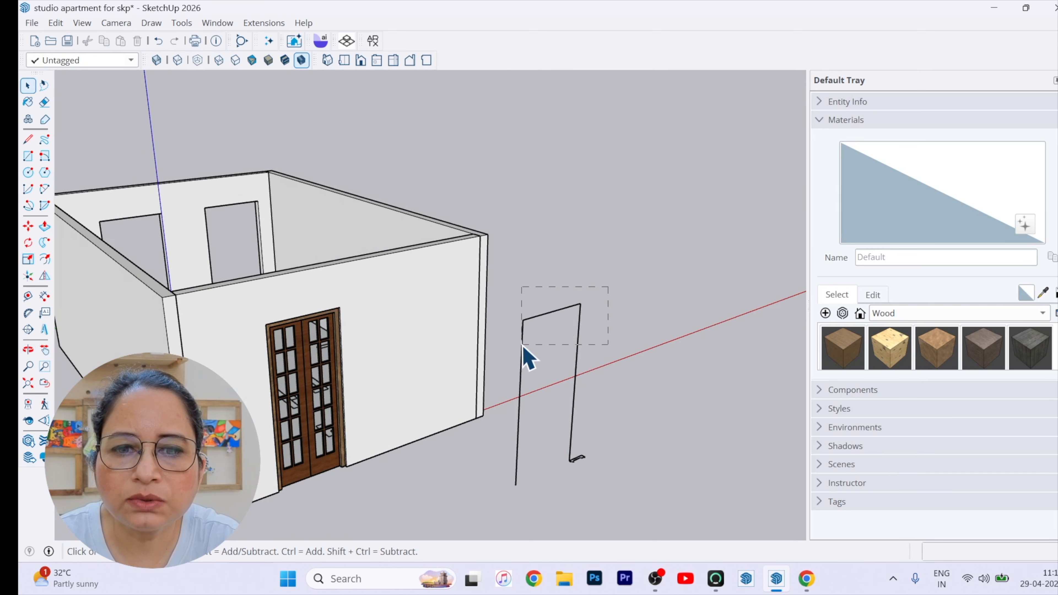
pyautogui.scroll(5, 604, 502)
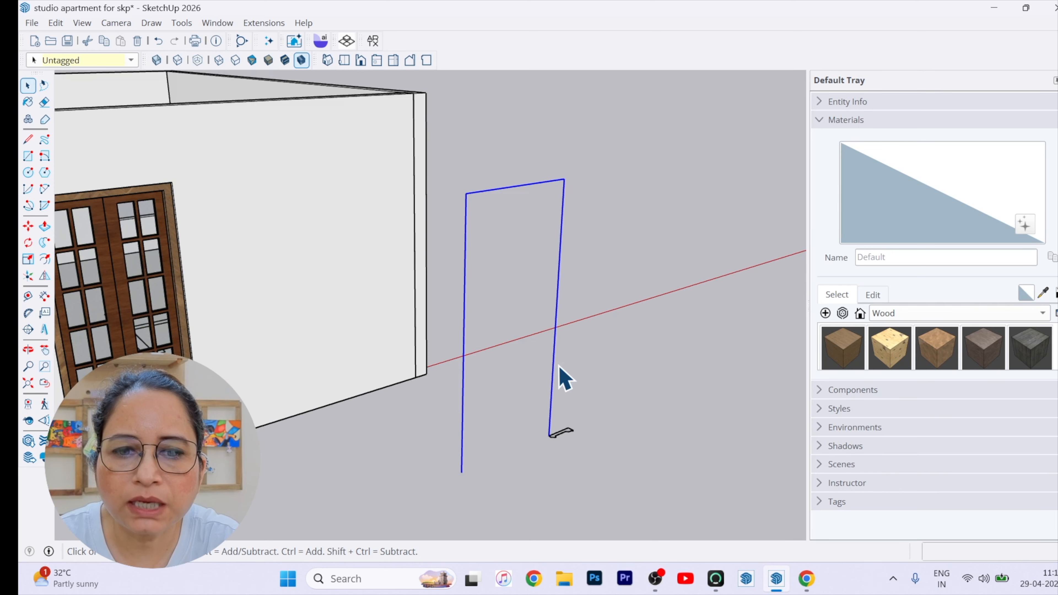
pyautogui.scroll(5, 566, 385)
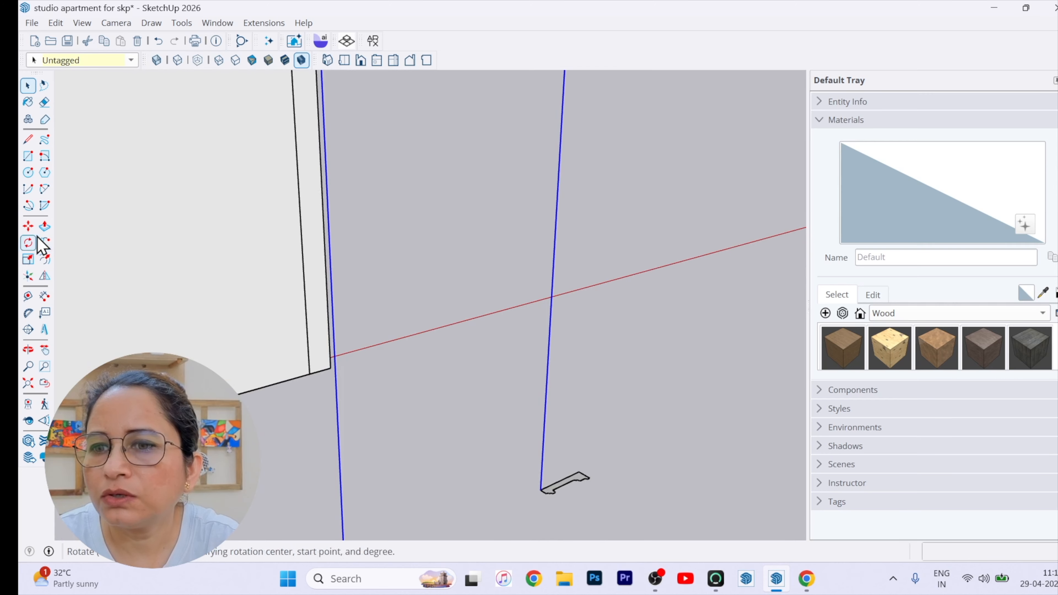
pyautogui.click(44, 242)
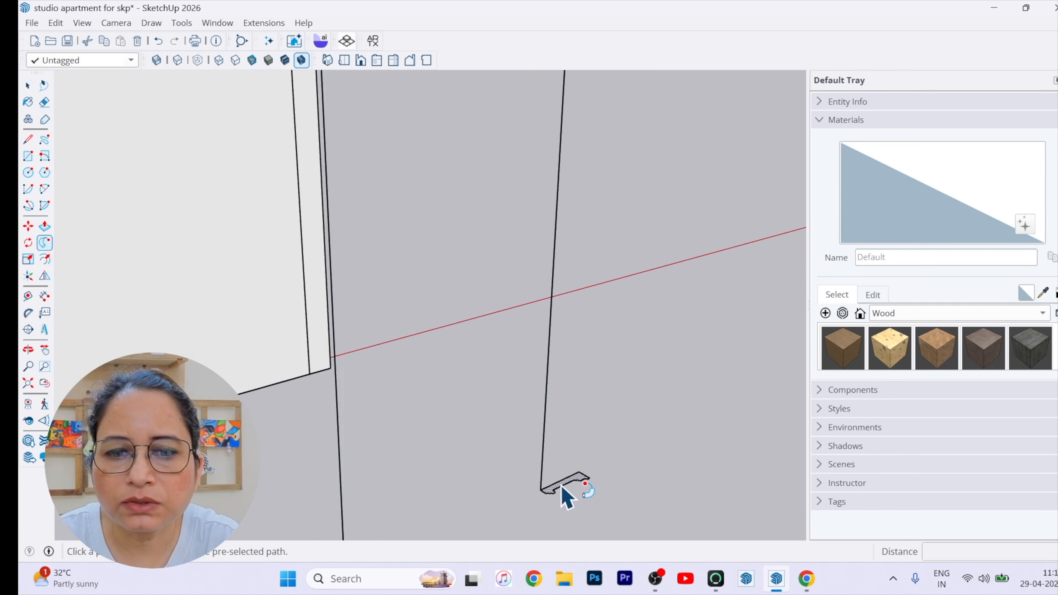
pyautogui.click(567, 494)
pyautogui.scroll(-6, 577, 463)
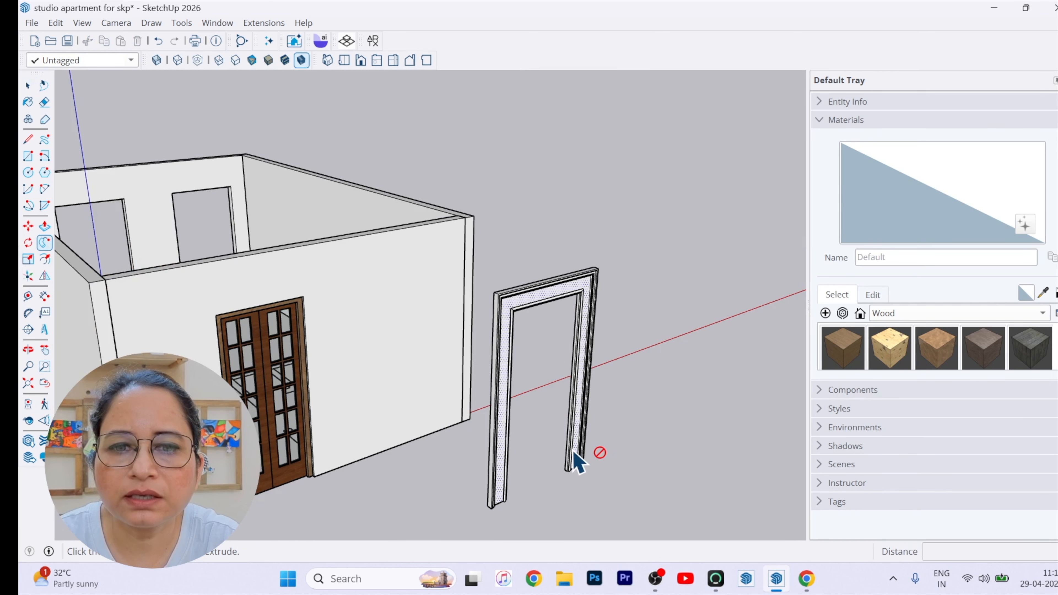
# Examine the swept casing's moulded profile and mitred upper corners up close and from a distance beside the room
pyautogui.scroll(3, 516, 212)
pyautogui.scroll(2, 557, 331)
pyautogui.moveTo(537, 412); pyautogui.dragTo(501, 321, button='middle')
pyautogui.scroll(1, 500, 321)
pyautogui.press('space')
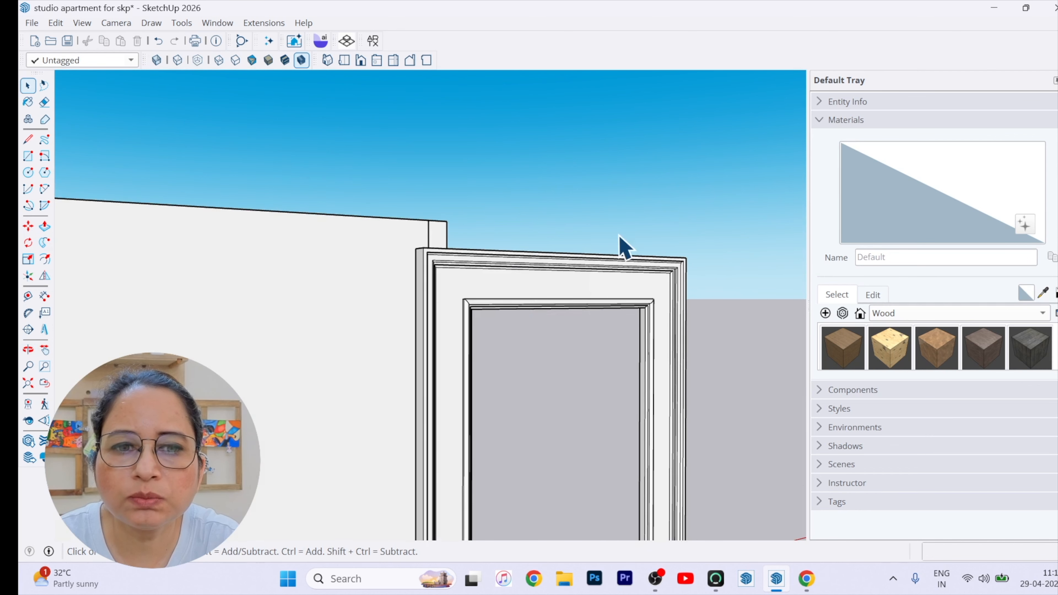
pyautogui.scroll(4, 685, 300)
pyautogui.moveTo(574, 342); pyautogui.dragTo(654, 260, button='middle')
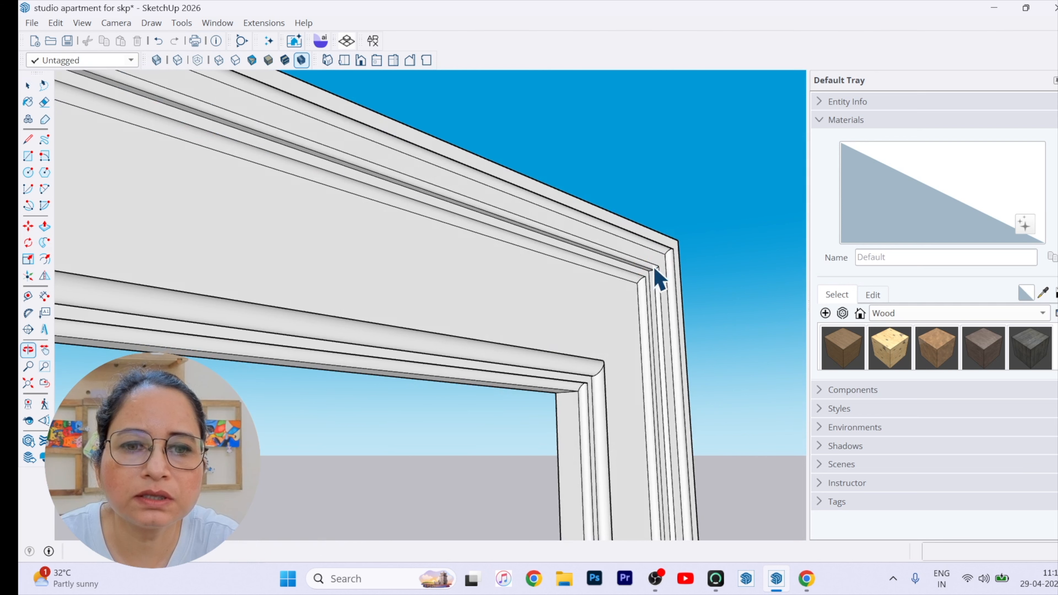
pyautogui.scroll(-6, 668, 279)
pyautogui.scroll(-4, 472, 196)
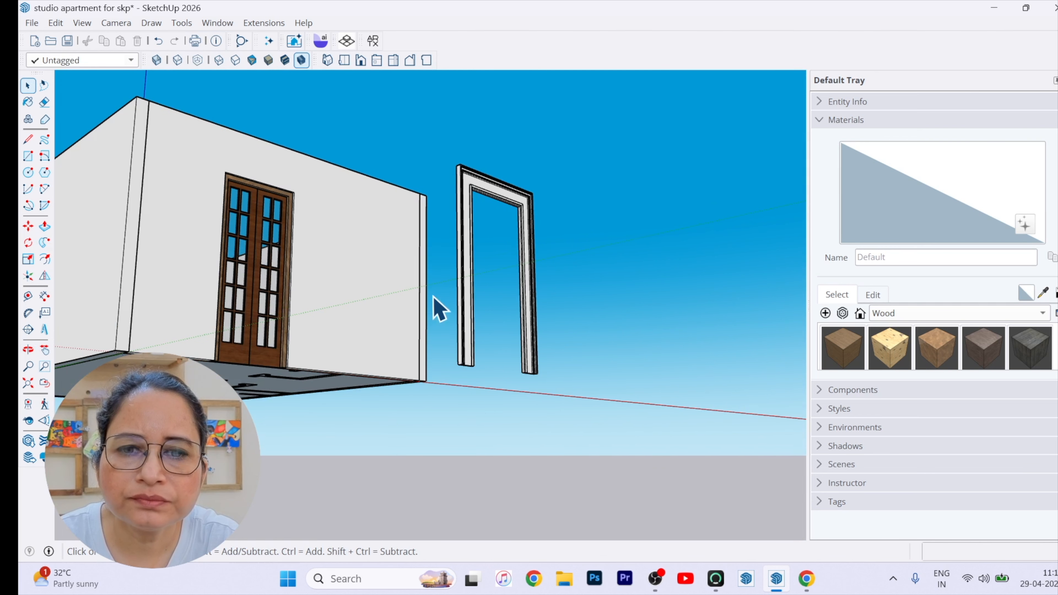
pyautogui.moveTo(498, 240); pyautogui.dragTo(495, 212, button='middle')
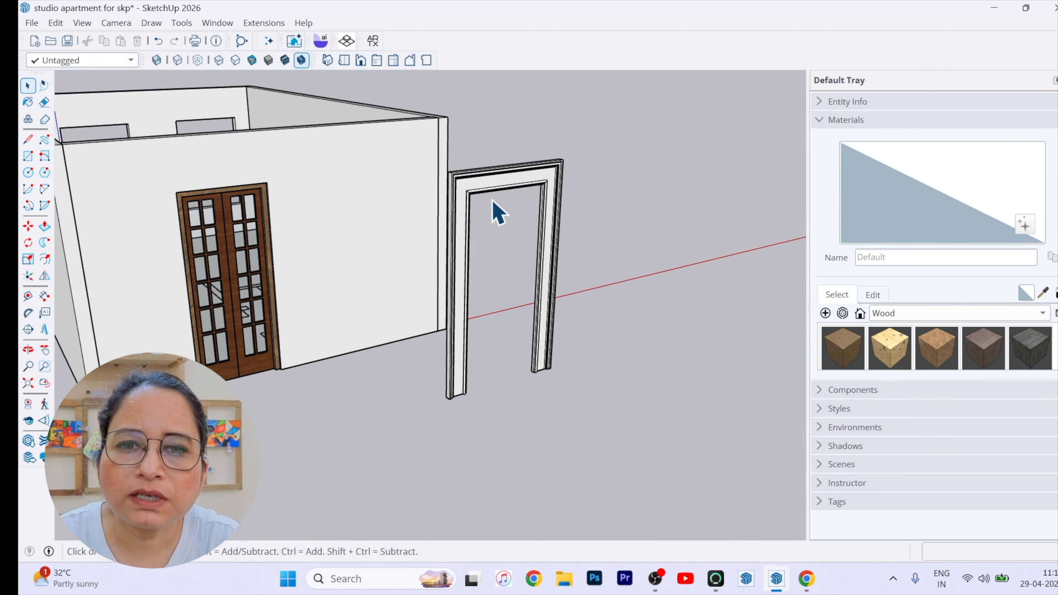
# Make a group from all the connected geometry of the swept door casing
pyautogui.tripleClick(509, 192)
pyautogui.rightClick(505, 184)
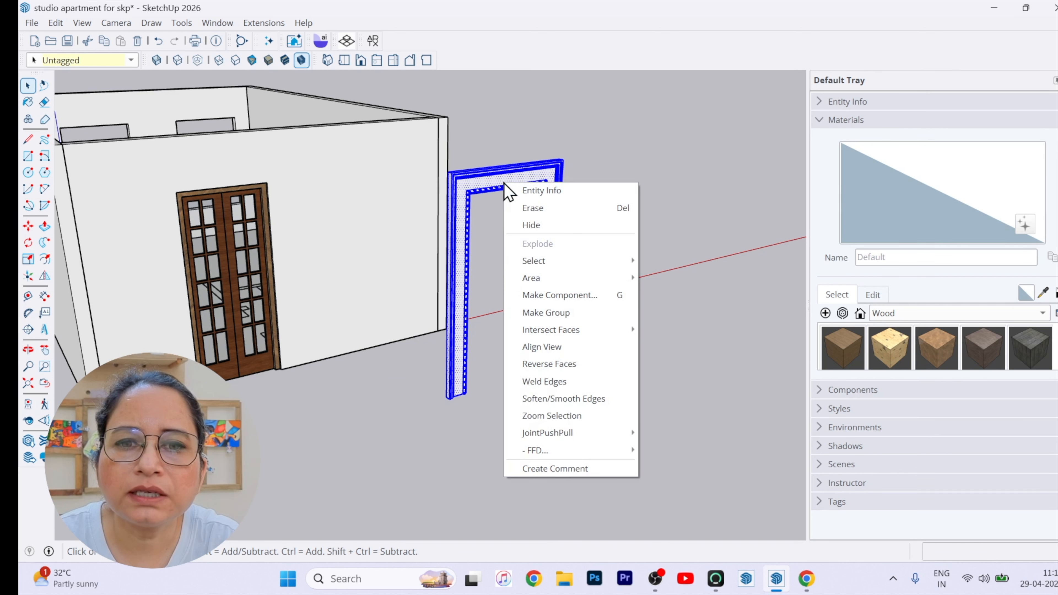
pyautogui.click(542, 321)
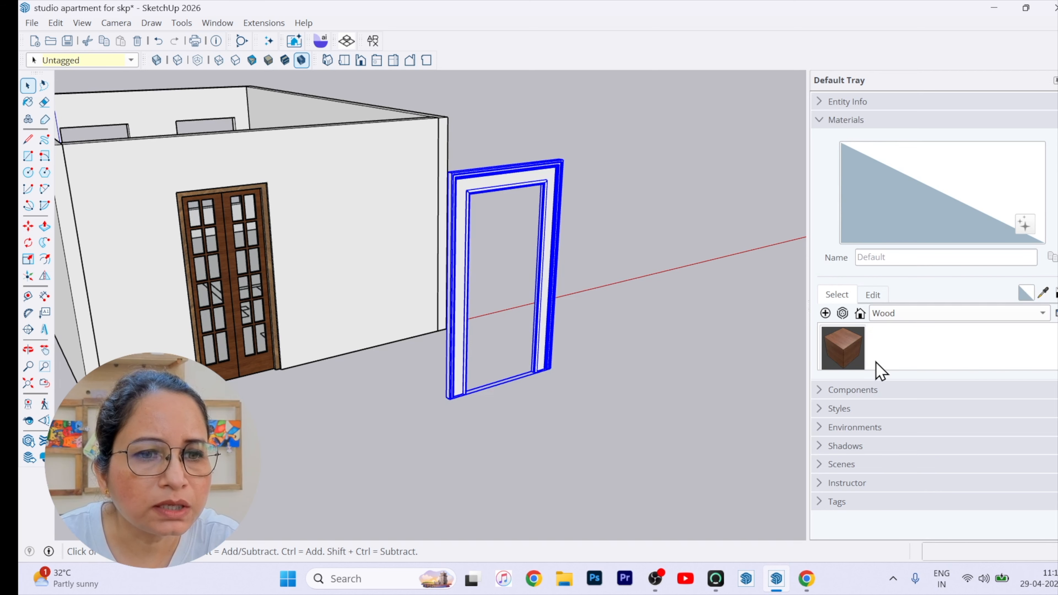
# Paint the casing group with the Wood_Floor_01_1K material from the Wood collection and clear the selection
pyautogui.click(940, 348)
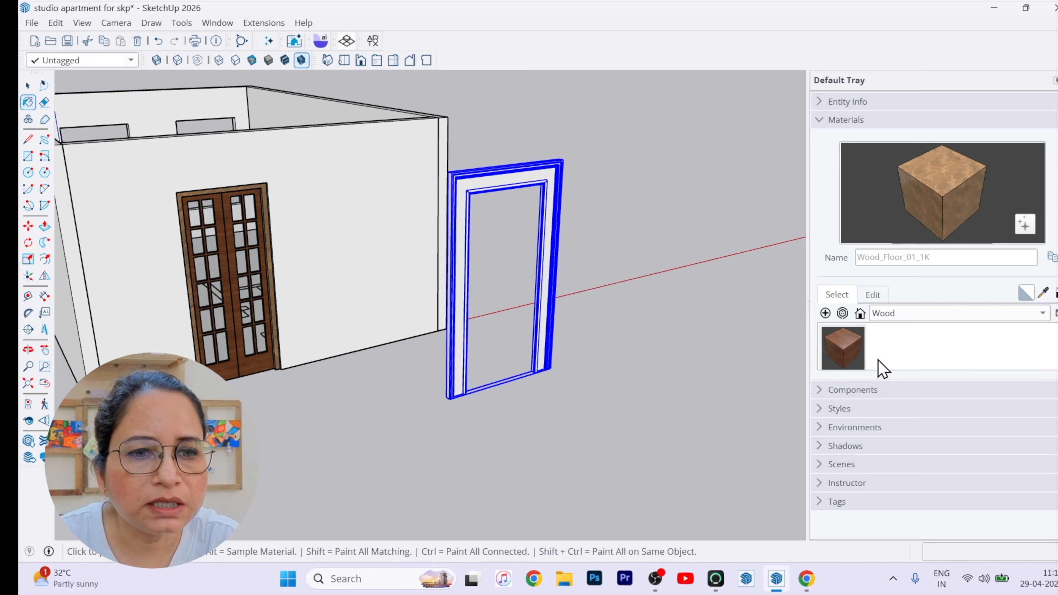
pyautogui.click(847, 360)
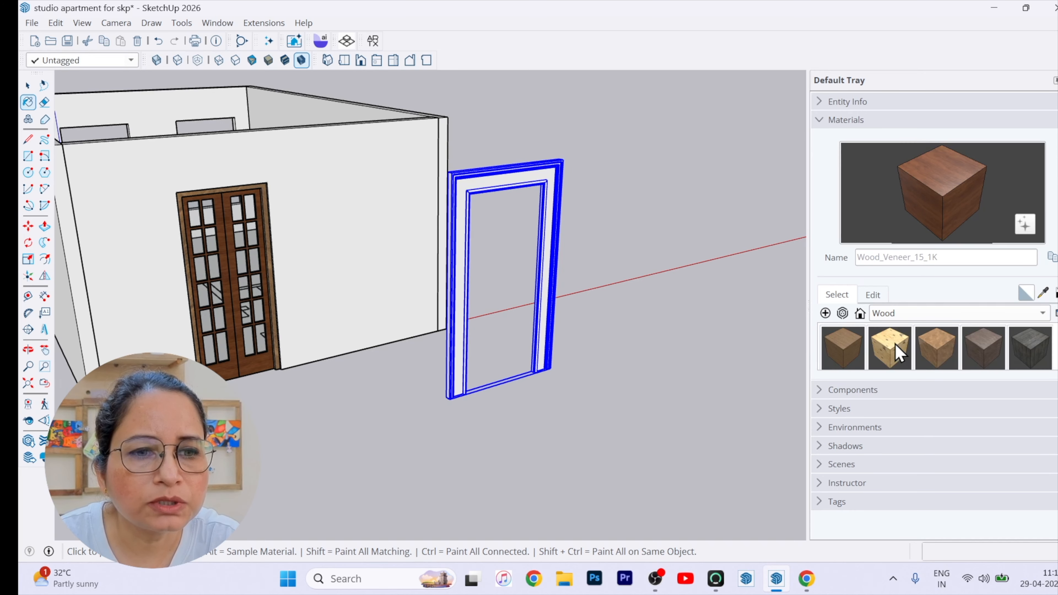
pyautogui.click(938, 349)
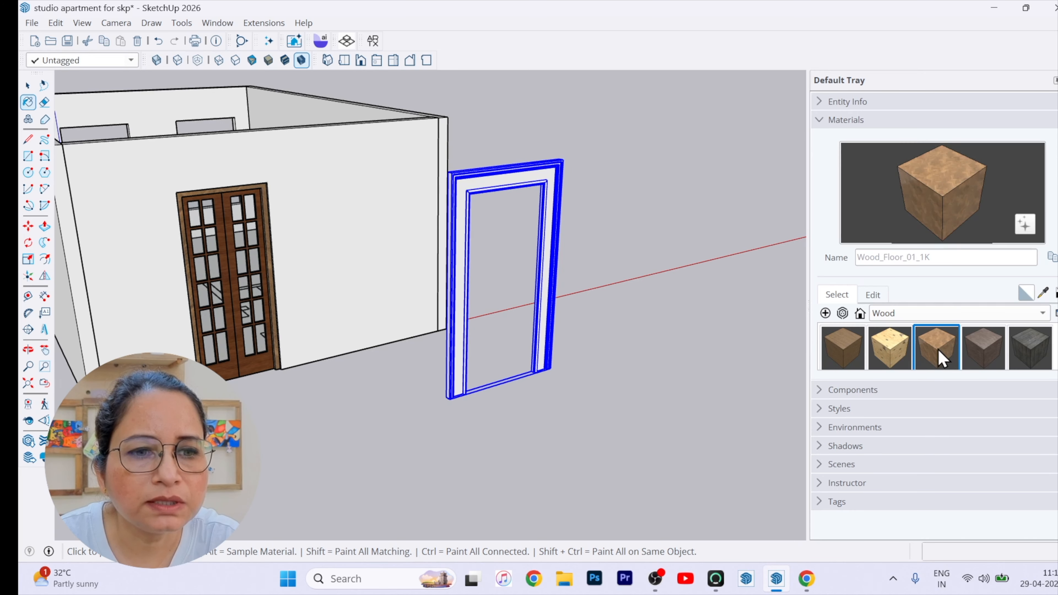
pyautogui.click(544, 176)
pyautogui.press('space')
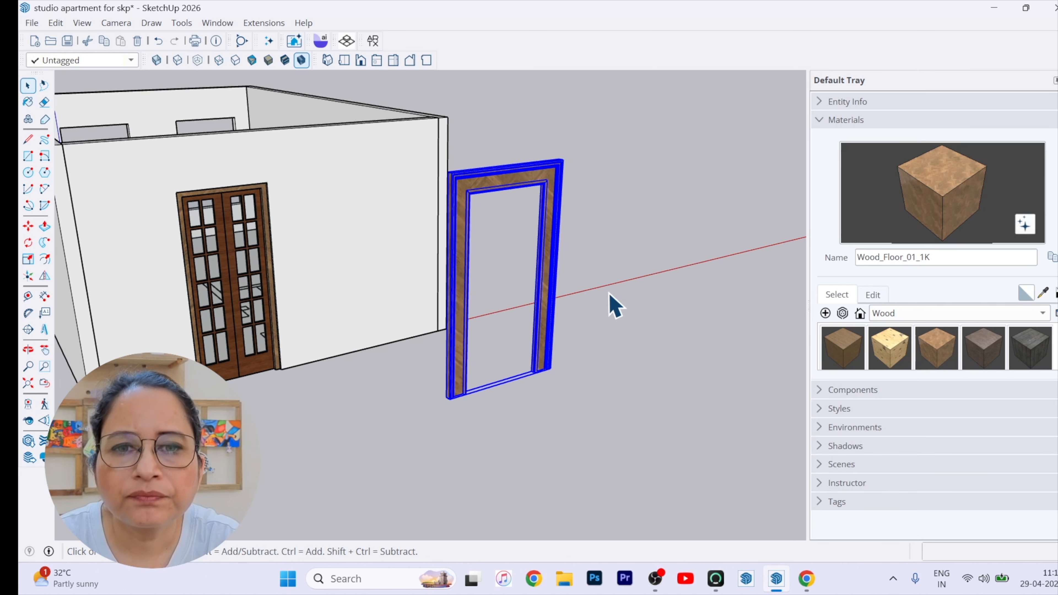
pyautogui.click(609, 303)
pyautogui.scroll(3, 521, 204)
pyautogui.scroll(2, 504, 186)
pyautogui.scroll(-8, 470, 148)
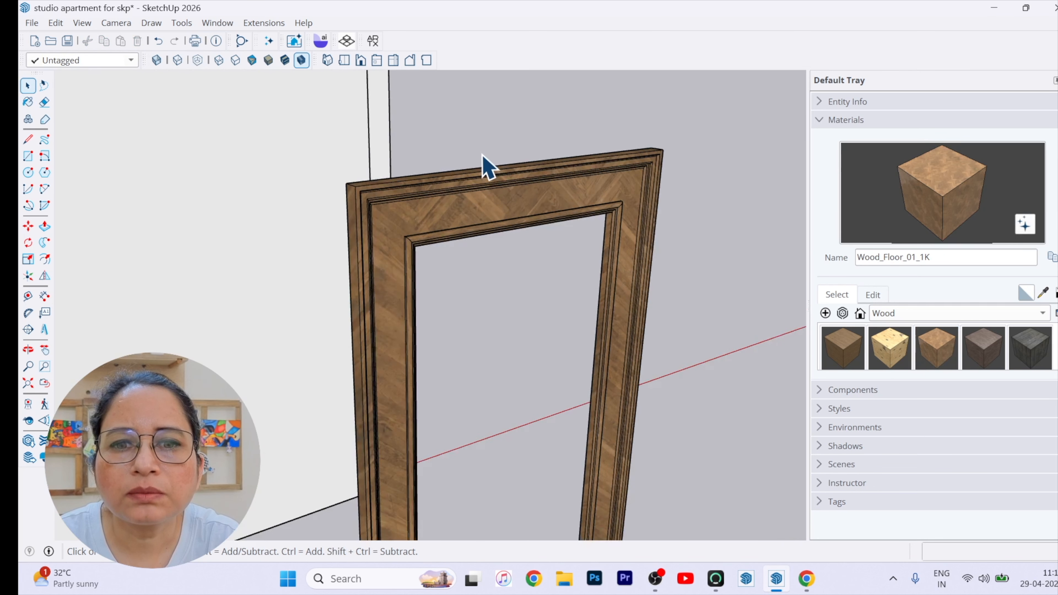
# Move the casing group by its farther leg's inner back corner onto the matching lower outer corner of the door opening
pyautogui.scroll(4, 534, 356)
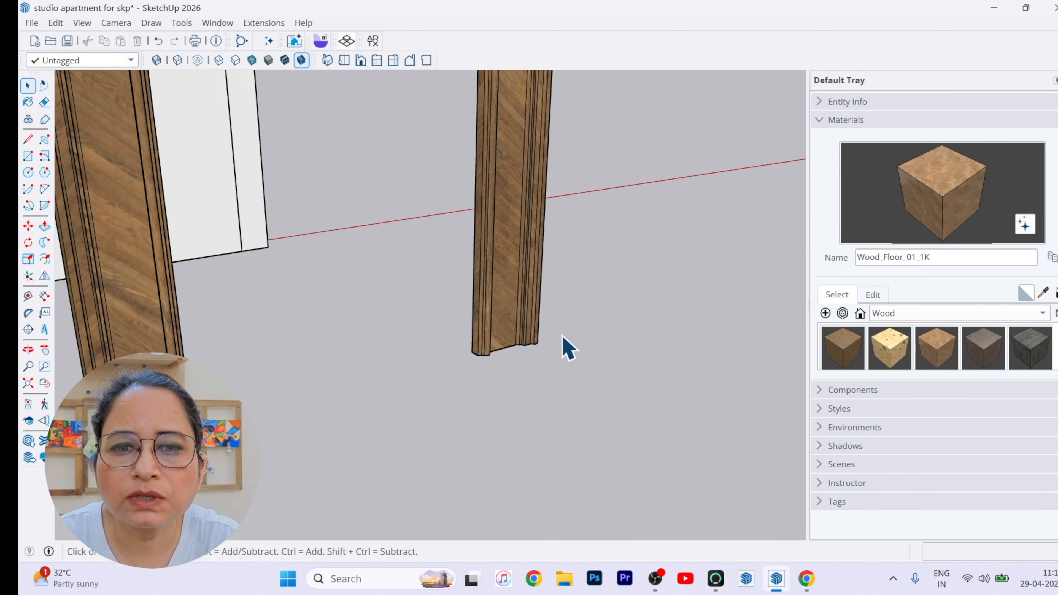
pyautogui.scroll(2, 408, 366)
pyautogui.click(512, 343)
pyautogui.scroll(2, 442, 342)
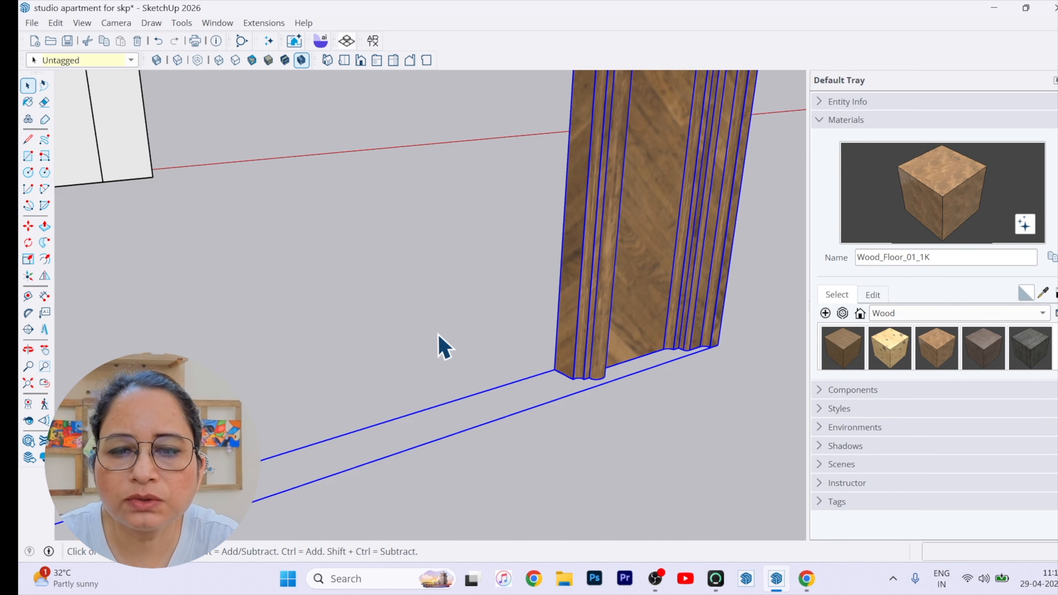
pyautogui.press('m')
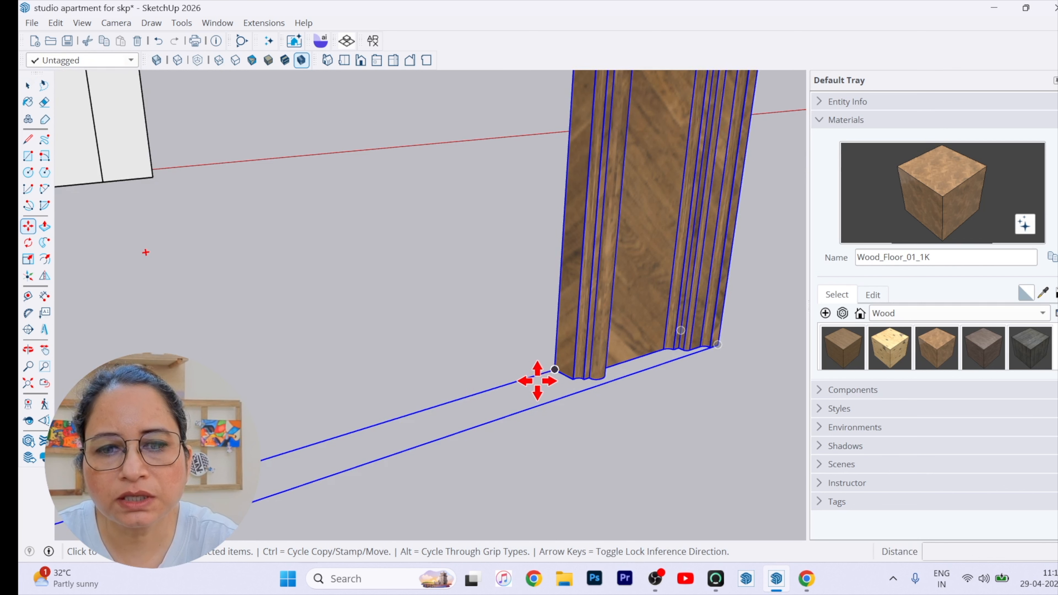
pyautogui.click(554, 370)
pyautogui.scroll(-3, 576, 360)
pyautogui.scroll(-5, 676, 368)
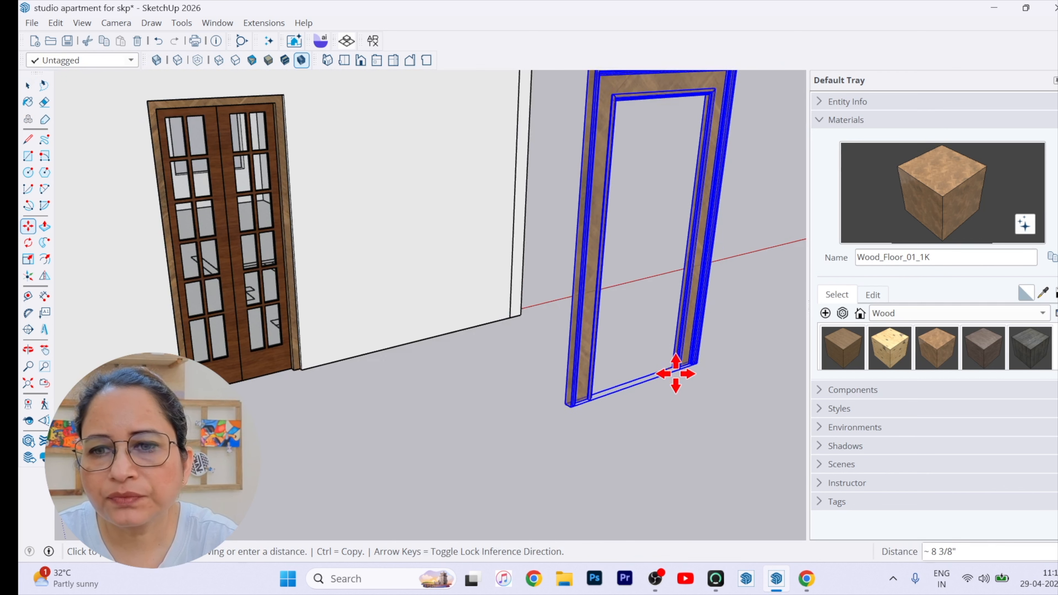
pyautogui.scroll(5, 439, 362)
pyautogui.scroll(6, 396, 372)
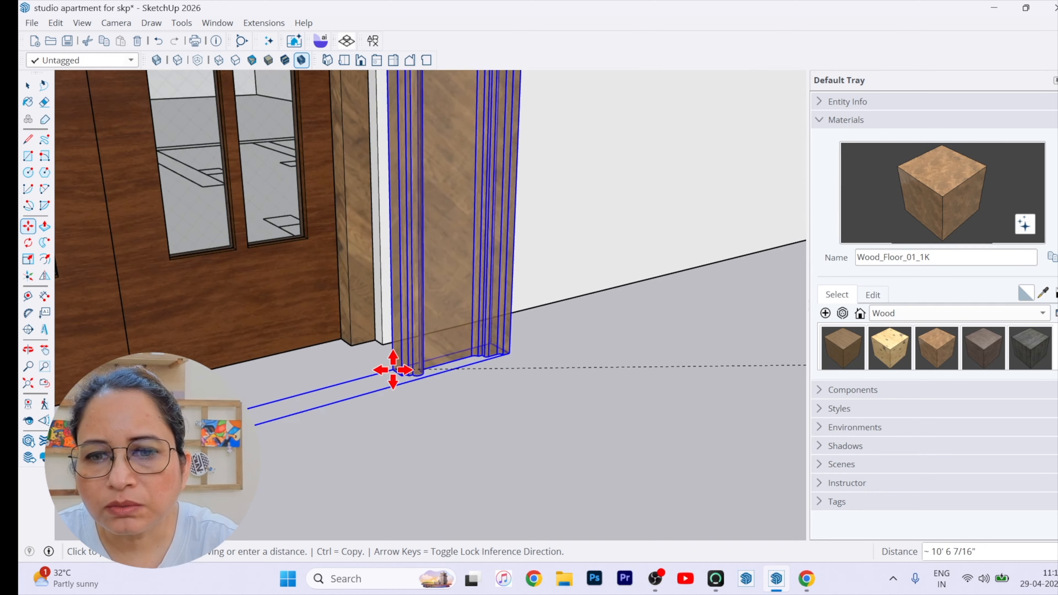
pyautogui.click(375, 317)
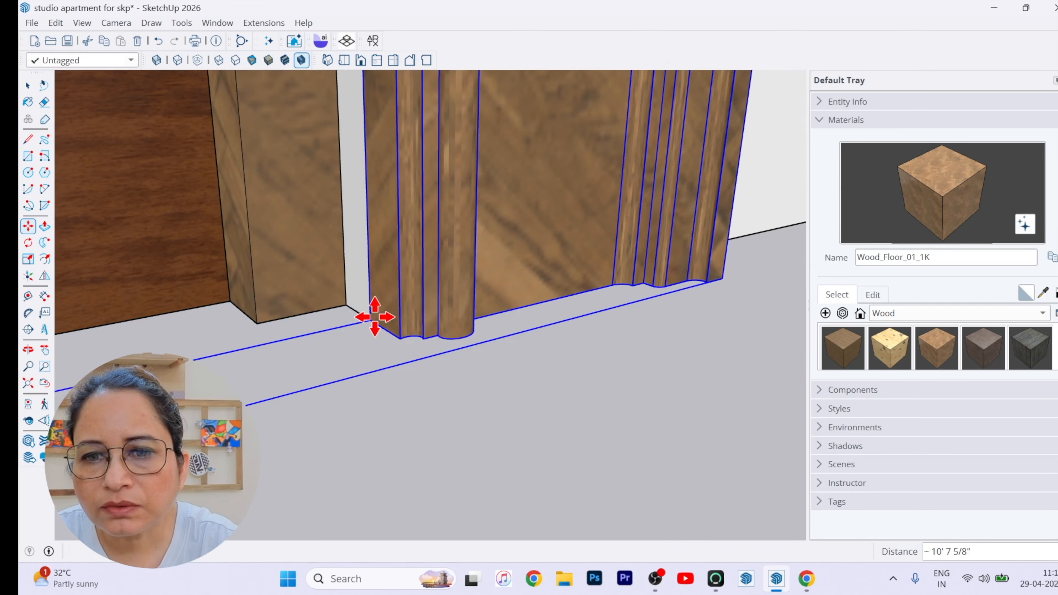
pyautogui.press('space')
pyautogui.scroll(-10, 480, 382)
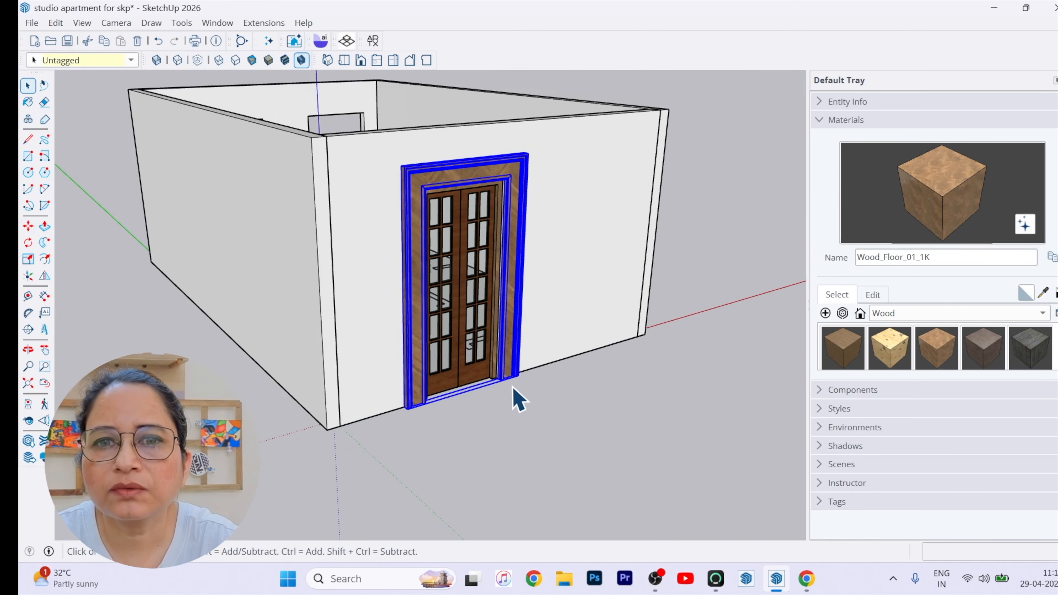
# Examine how the casing fits around the double door and against the exterior wall from several angles
pyautogui.moveTo(515, 402); pyautogui.dragTo(475, 391, button='middle')
pyautogui.click(545, 399)
pyautogui.moveTo(573, 367); pyautogui.dragTo(532, 317, button='middle')
pyautogui.scroll(8, 522, 123)
pyautogui.moveTo(456, 135); pyautogui.dragTo(377, 295, button='middle')
pyautogui.scroll(-2, 376, 295)
pyautogui.moveTo(308, 355); pyautogui.dragTo(335, 279, button='middle')
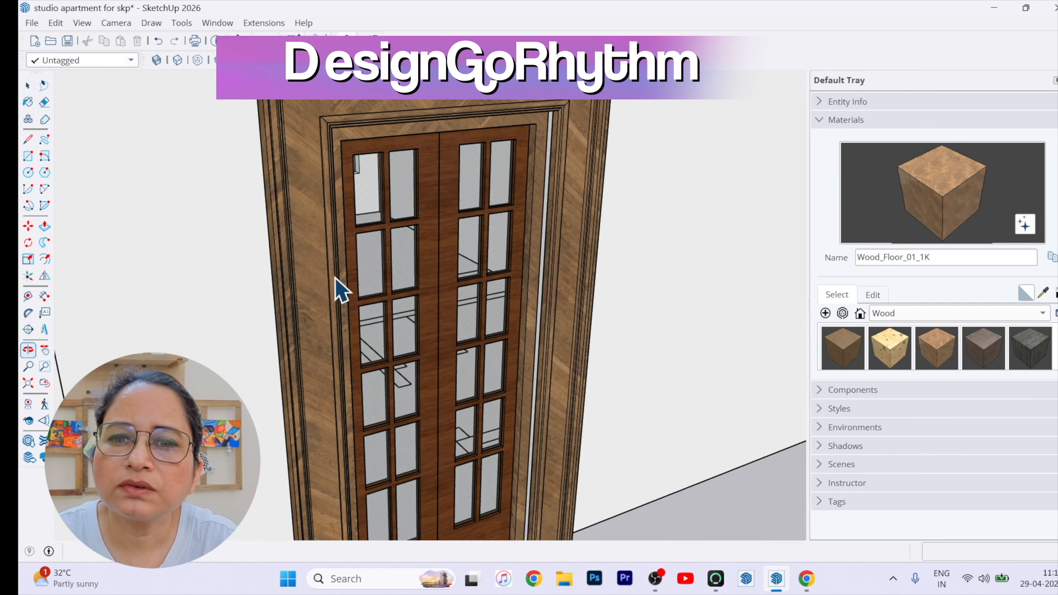
pyautogui.scroll(-5, 409, 275)
pyautogui.moveTo(411, 287); pyautogui.dragTo(414, 345, button='middle')
pyautogui.scroll(3, 428, 267)
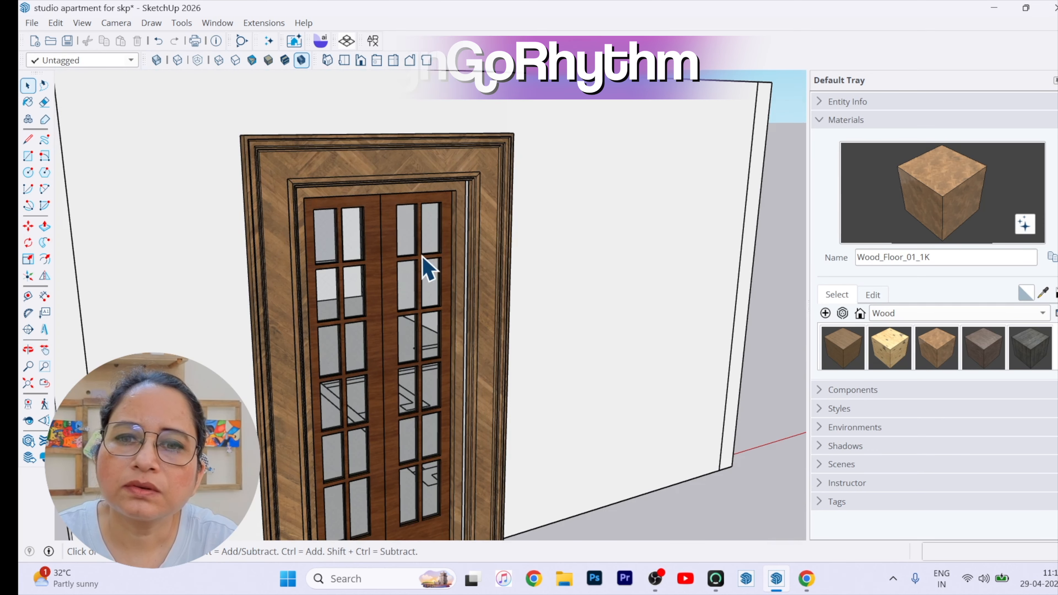
pyautogui.moveTo(427, 268); pyautogui.dragTo(442, 227, button='middle')
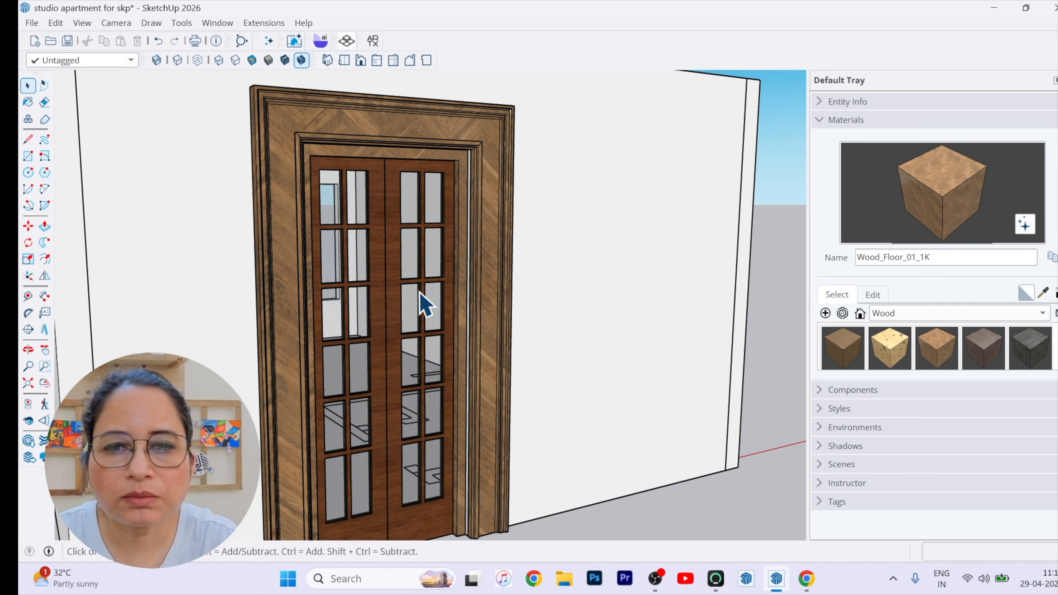
pyautogui.scroll(-3, 408, 264)
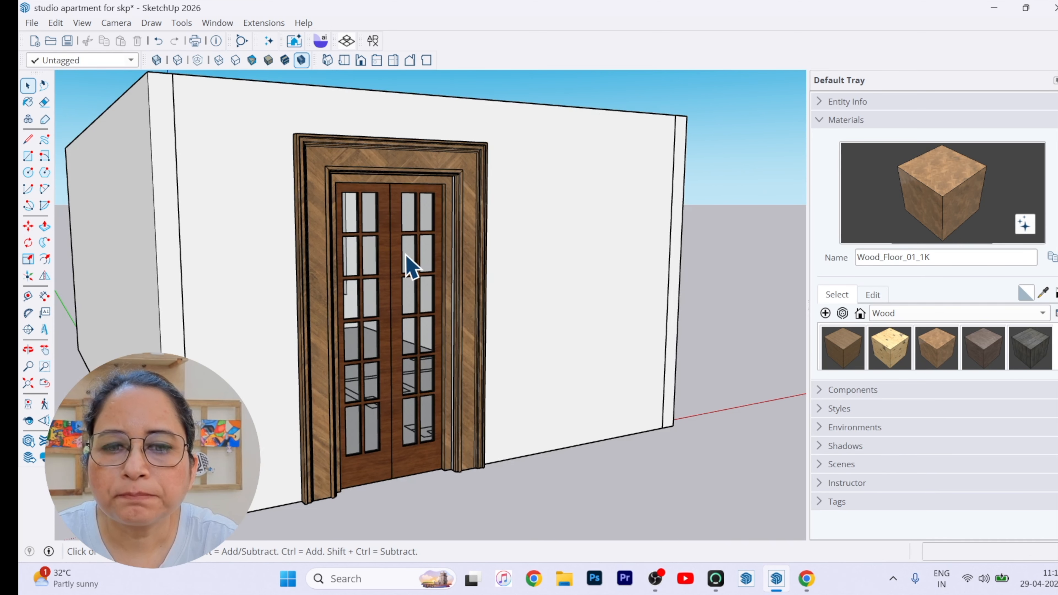
pyautogui.scroll(1, 577, 483)
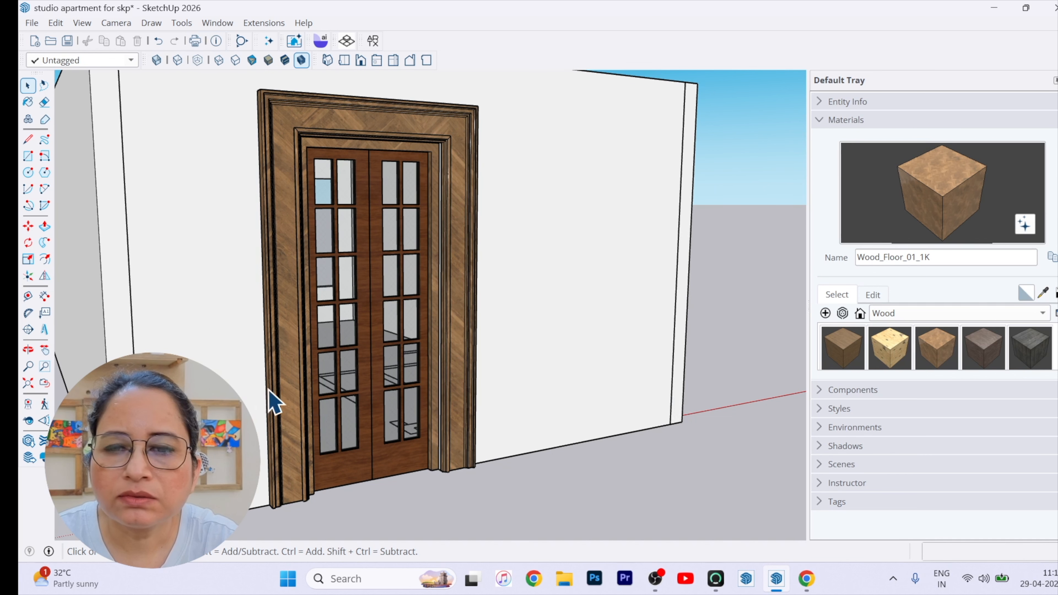
pyautogui.moveTo(269, 391); pyautogui.dragTo(292, 524, button='middle')
# Mirror a copy of the wooden door casing through the door wall's thickness onto its interior face with Flip, and clear the selection
pyautogui.click(356, 227)
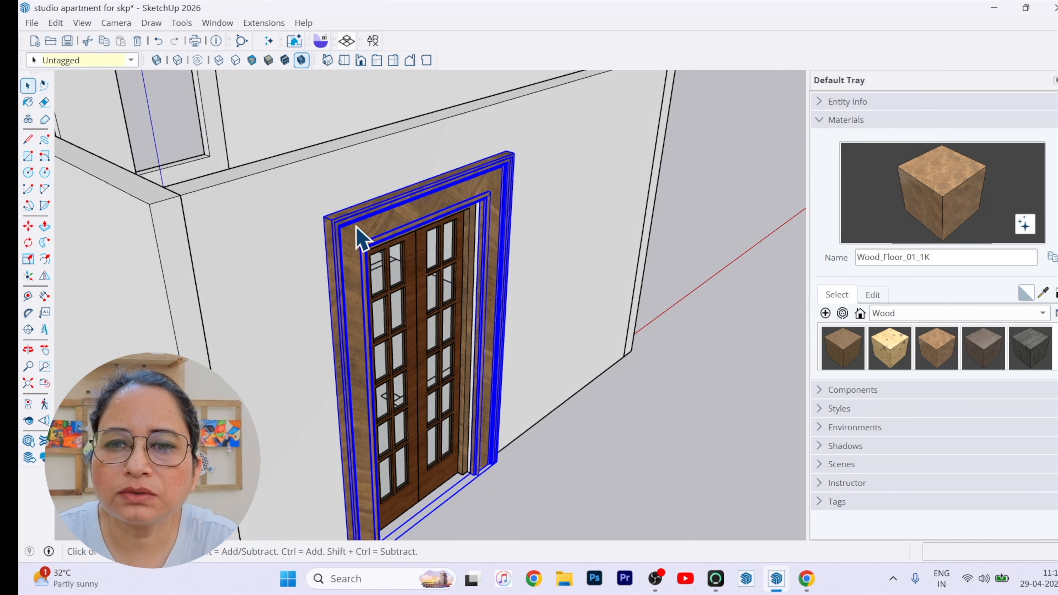
pyautogui.scroll(-3, 362, 238)
pyautogui.moveTo(396, 279); pyautogui.dragTo(350, 275, button='middle')
pyautogui.press('space')
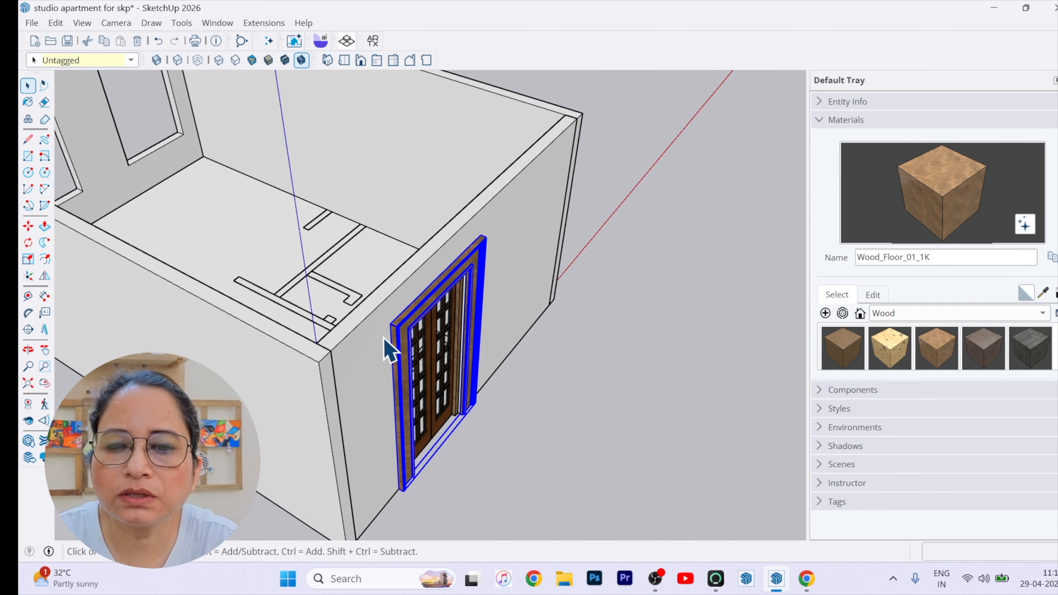
pyautogui.scroll(2, 337, 338)
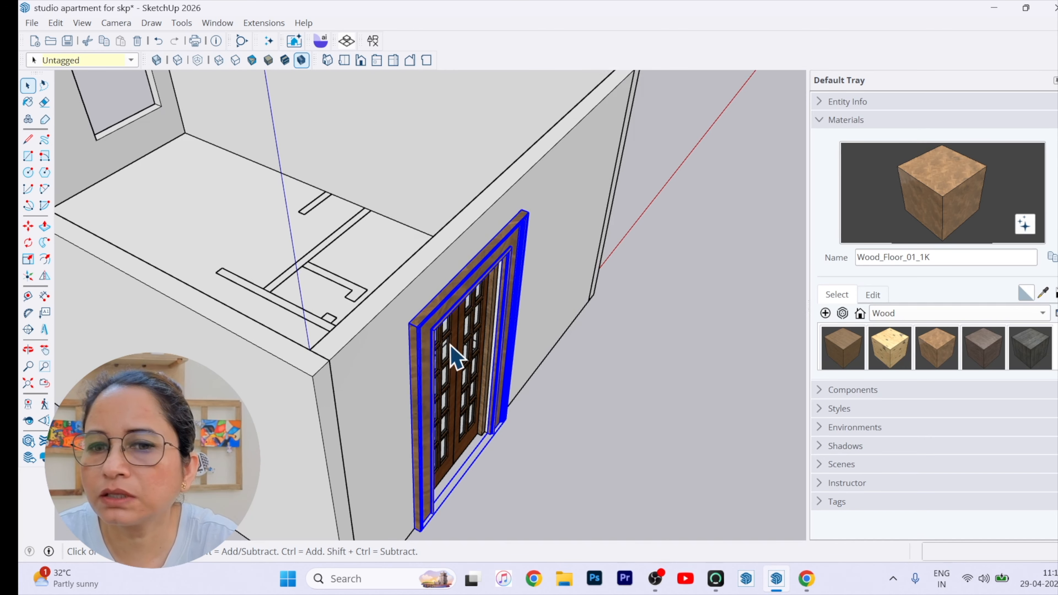
pyautogui.click(45, 279)
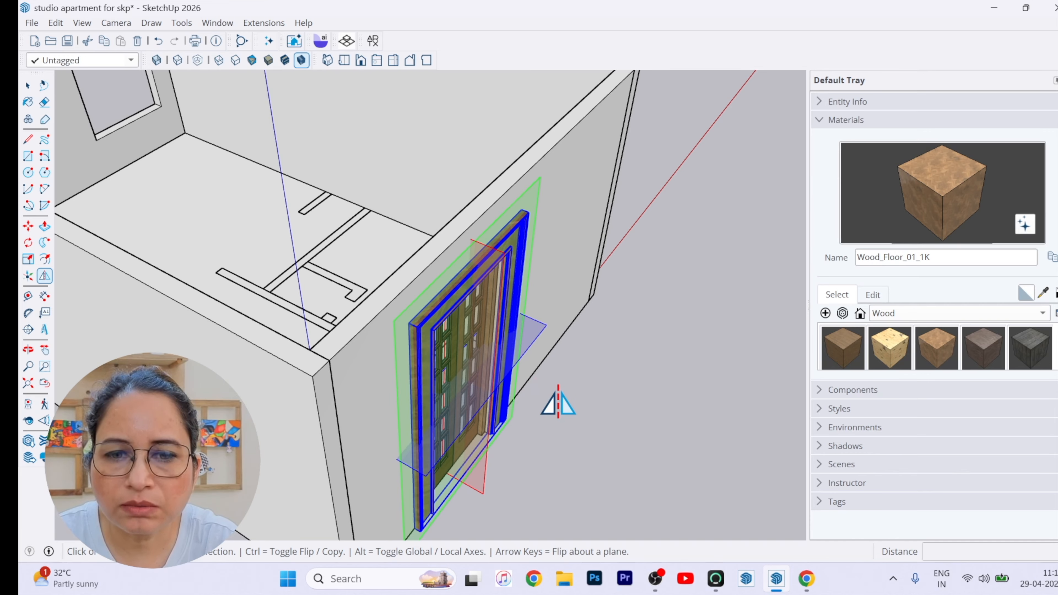
pyautogui.press('ctrl')
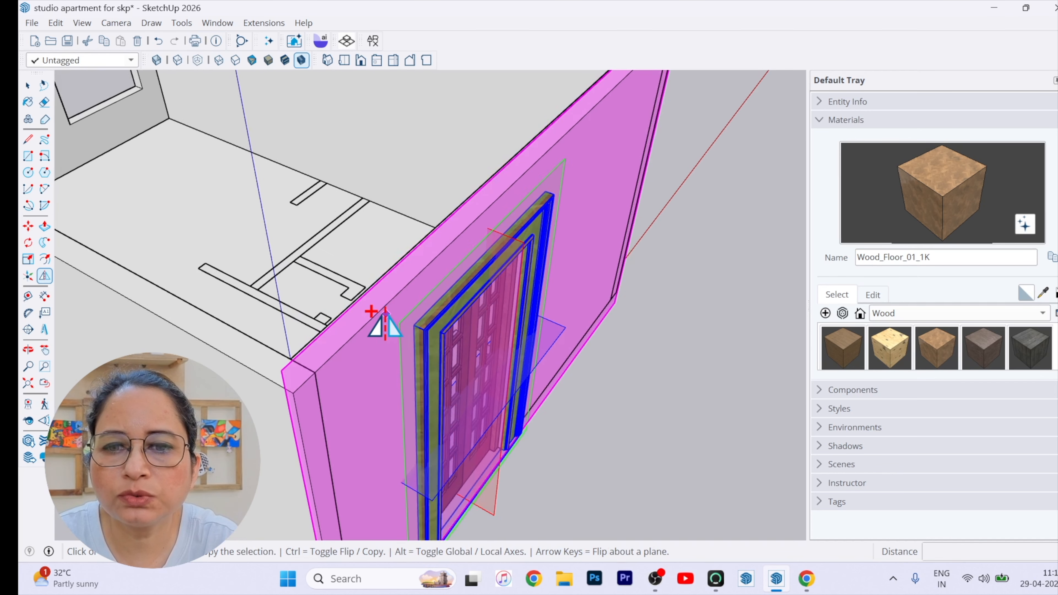
pyautogui.scroll(2, 388, 358)
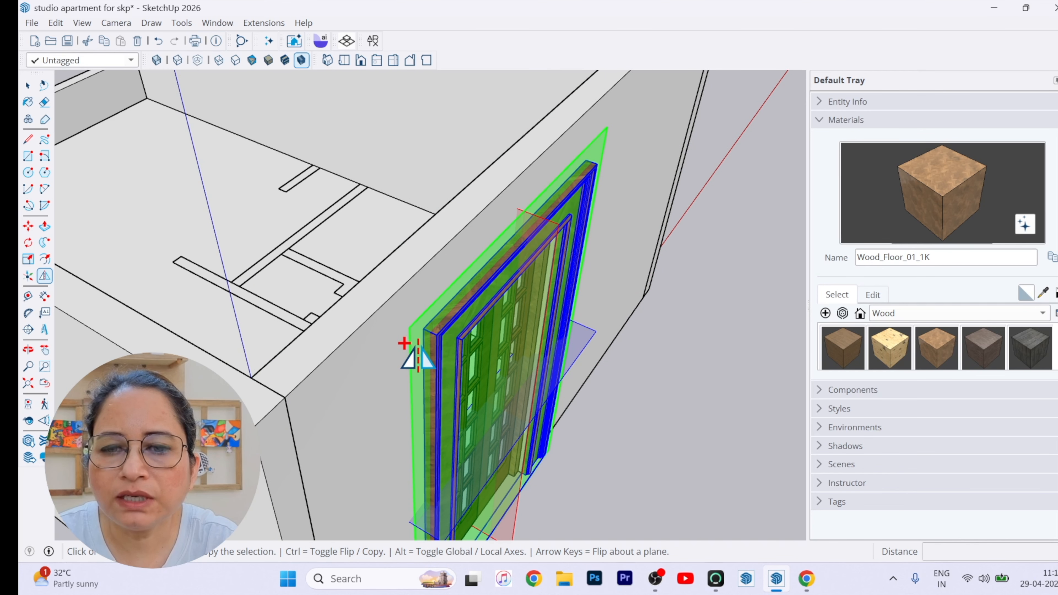
pyautogui.click(410, 356)
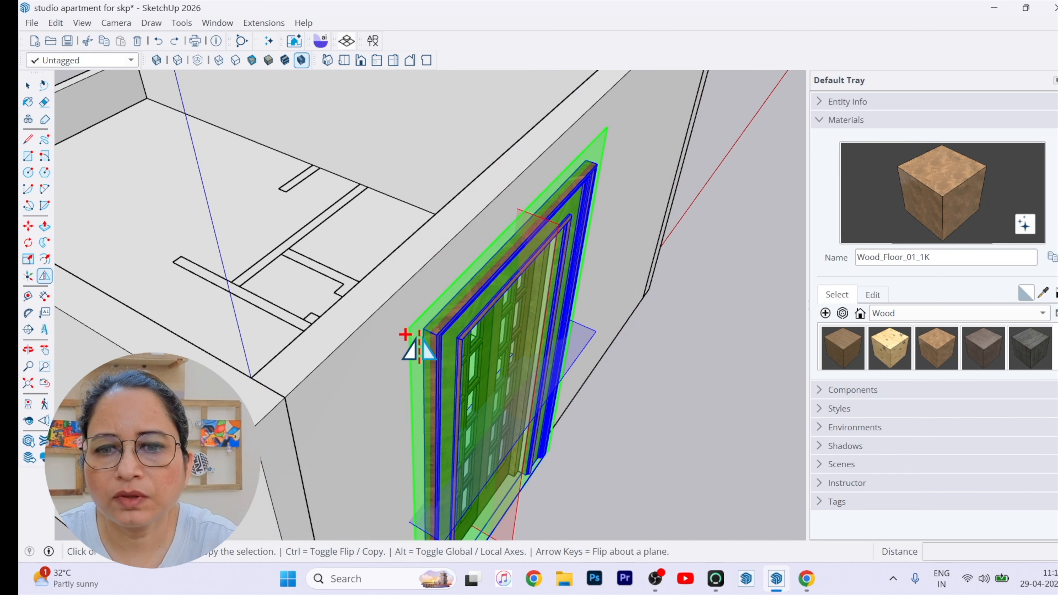
pyautogui.scroll(-4, 430, 342)
pyautogui.moveTo(581, 350); pyautogui.dragTo(561, 339, button='middle')
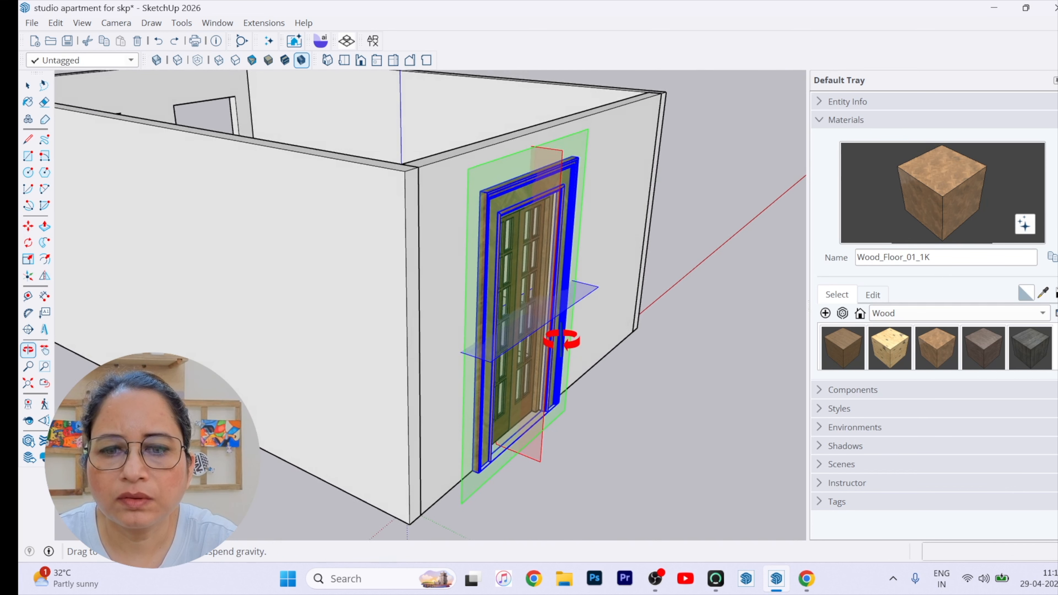
pyautogui.moveTo(471, 487); pyautogui.dragTo(409, 264)
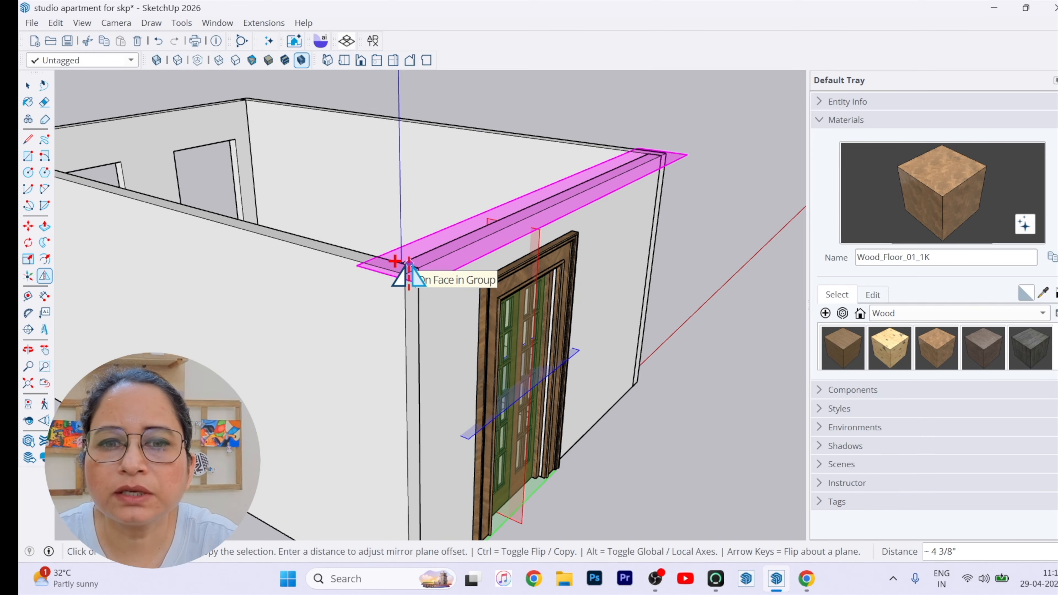
pyautogui.moveTo(409, 264); pyautogui.dragTo(734, 476, button='middle')
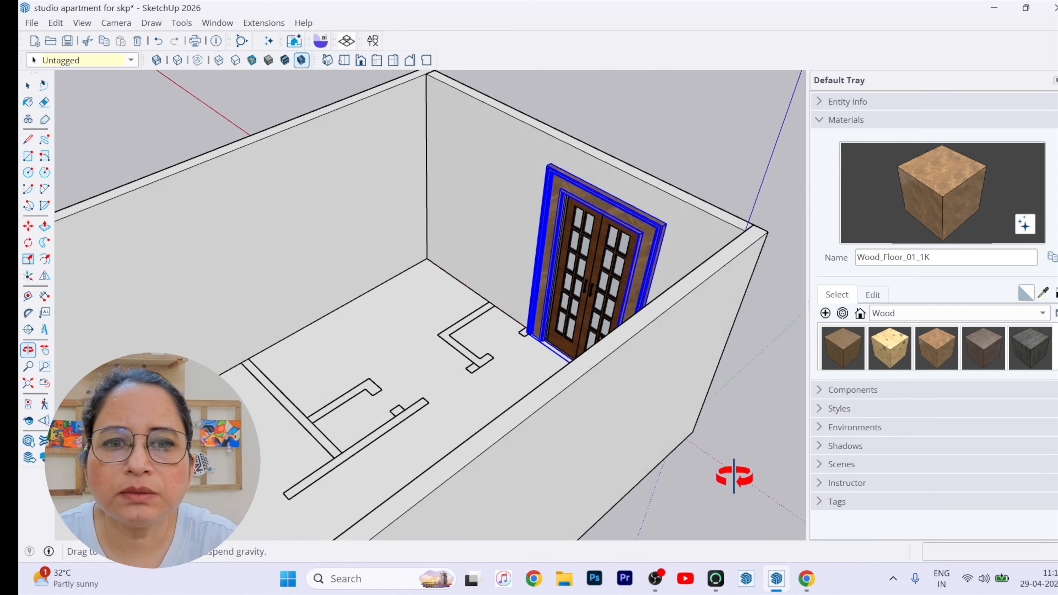
pyautogui.click(695, 153)
# Examine how the mirrored casing sits around the double door and against the wall and floor inside the room
pyautogui.moveTo(391, 342); pyautogui.dragTo(626, 357, button='middle')
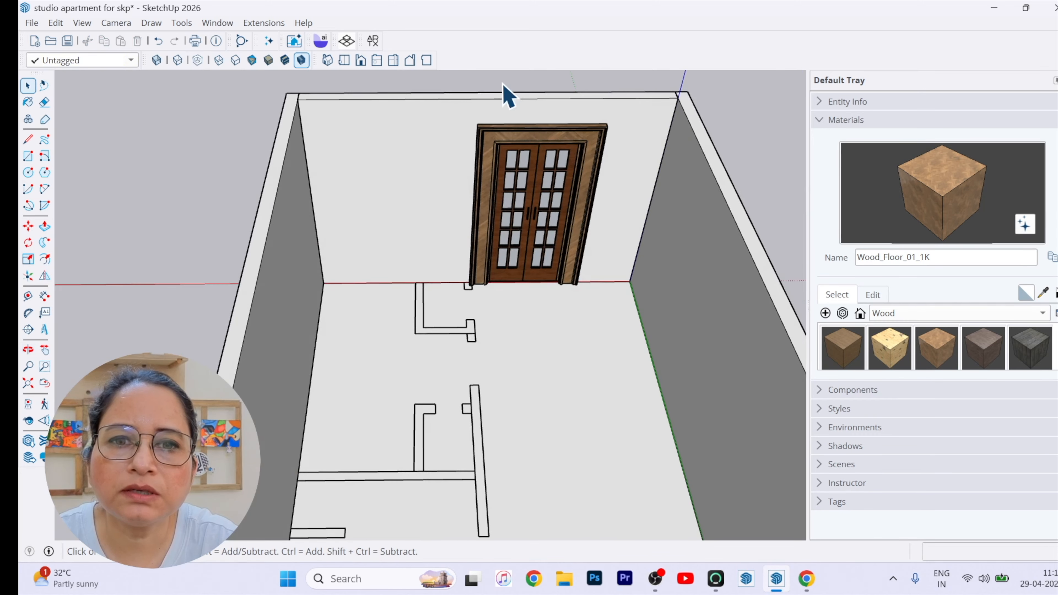
pyautogui.scroll(5, 512, 159)
pyautogui.moveTo(498, 232); pyautogui.dragTo(444, 472, button='middle')
pyautogui.scroll(-4, 446, 450)
pyautogui.scroll(1, 471, 317)
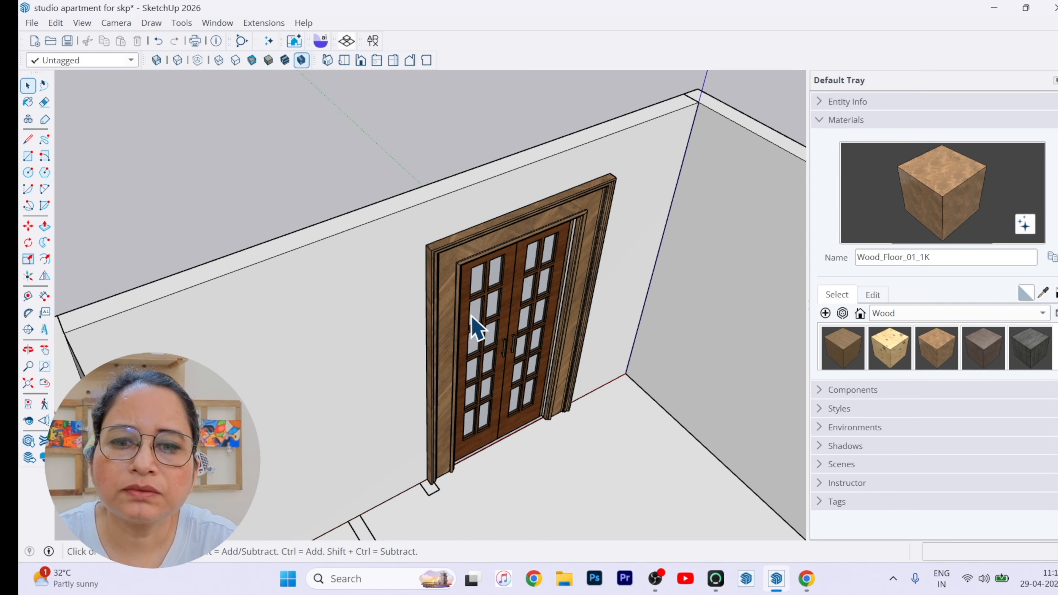
pyautogui.moveTo(479, 376); pyautogui.dragTo(428, 378, button='middle')
pyautogui.scroll(3, 606, 466)
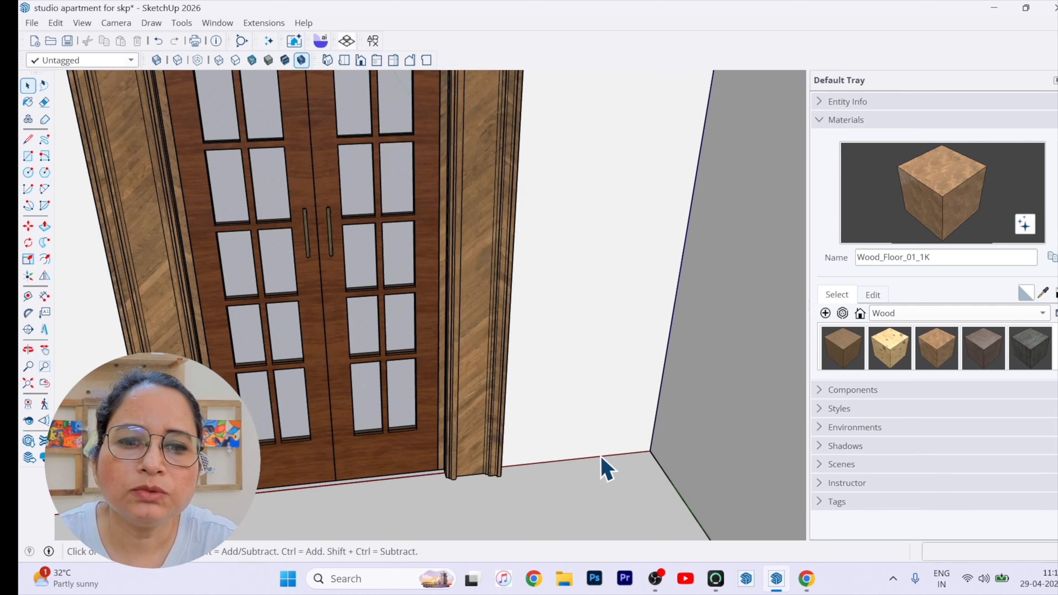
pyautogui.scroll(3, 550, 456)
pyautogui.moveTo(543, 463); pyautogui.dragTo(362, 503, button='middle')
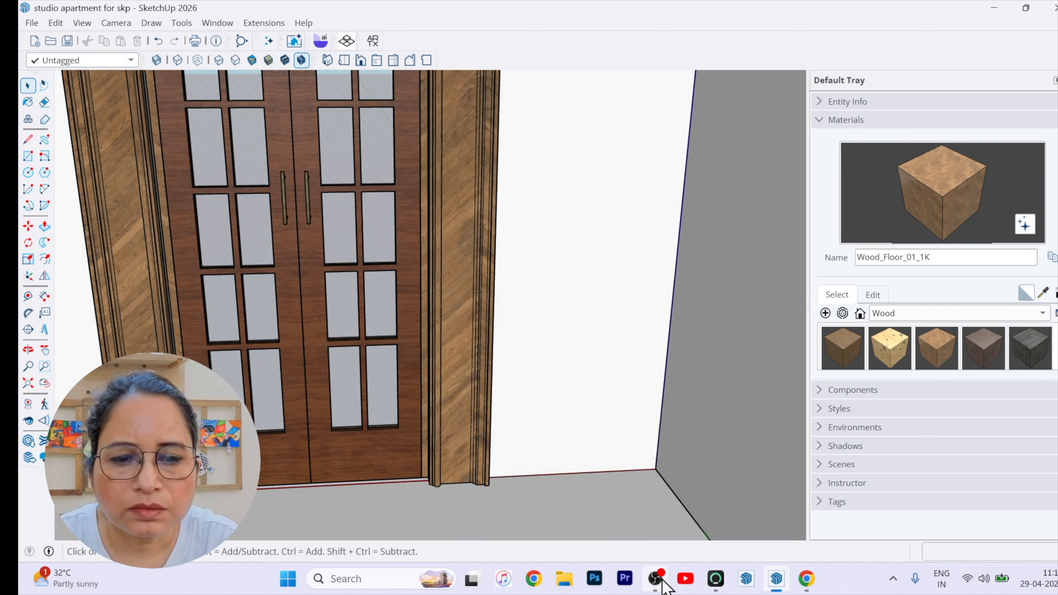
# Switch to the image viewer to examine the moulding profile in door casing 2.png, close the image and return to SketchUp
pyautogui.moveTo(656, 584)
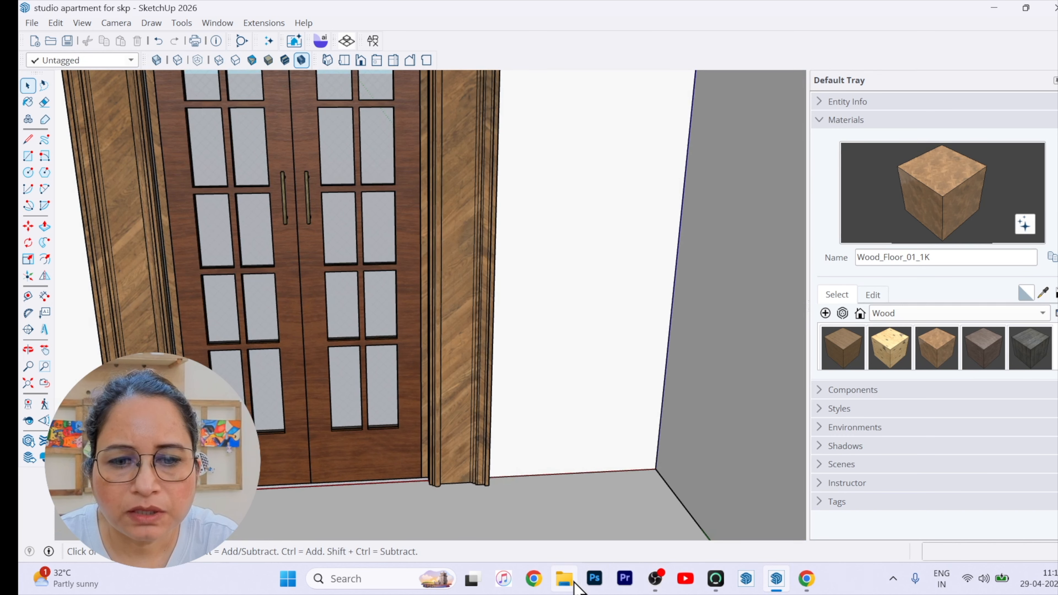
pyautogui.click(991, 9)
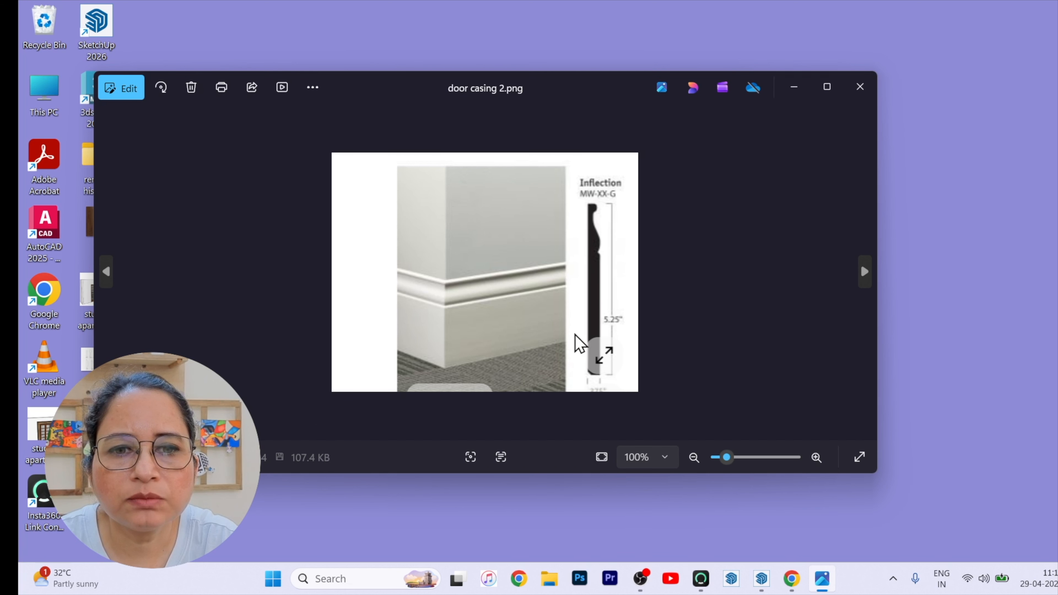
pyautogui.click(859, 86)
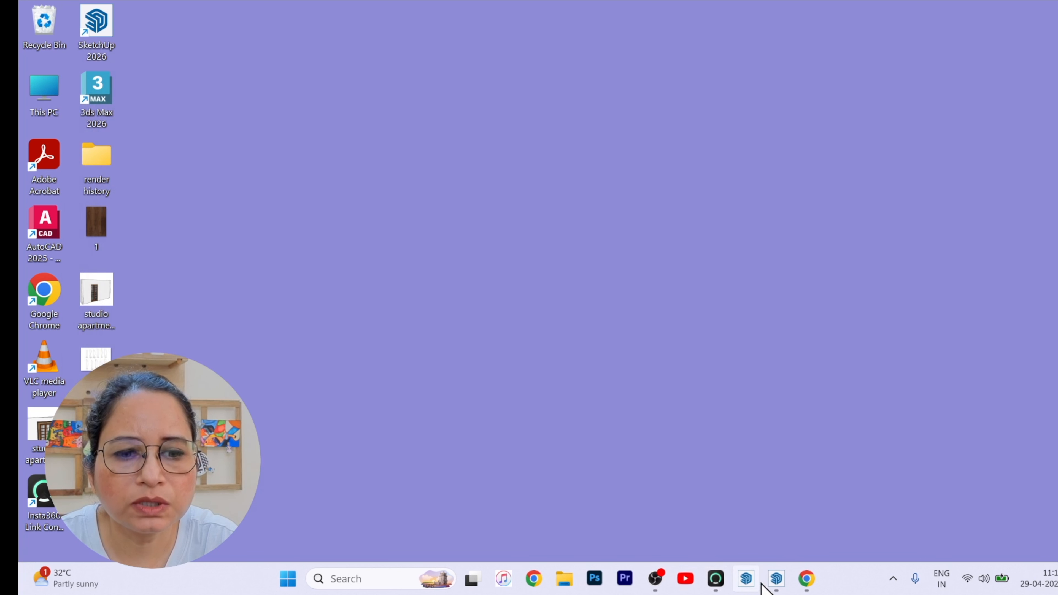
pyautogui.click(776, 580)
# Import the file door casing 2 from the Desktop as an image
pyautogui.scroll(-10, 488, 422)
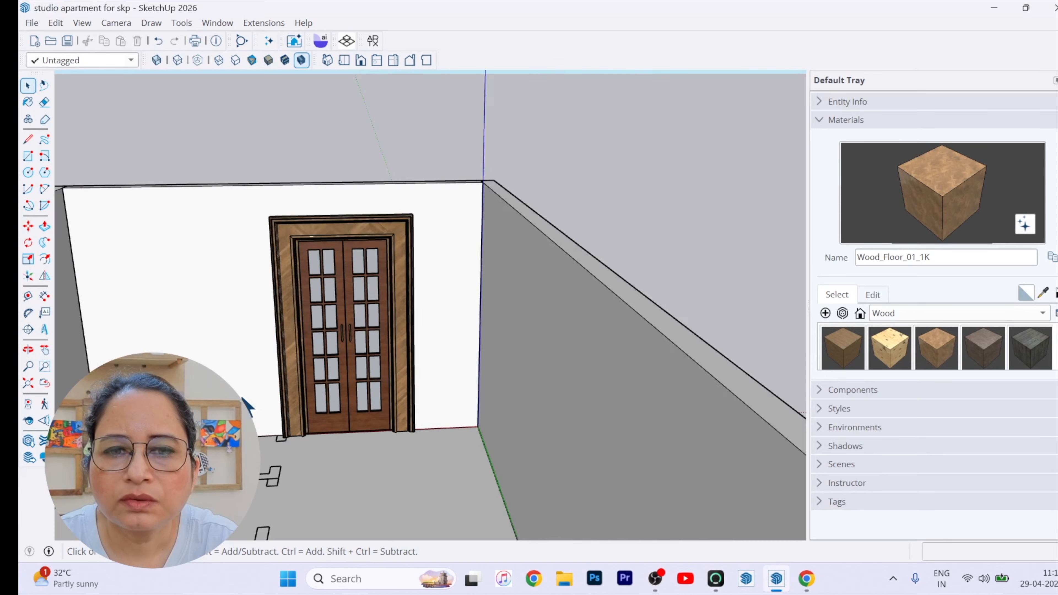
pyautogui.moveTo(384, 418); pyautogui.dragTo(46, 420, button='middle')
pyautogui.scroll(-2, 622, 463)
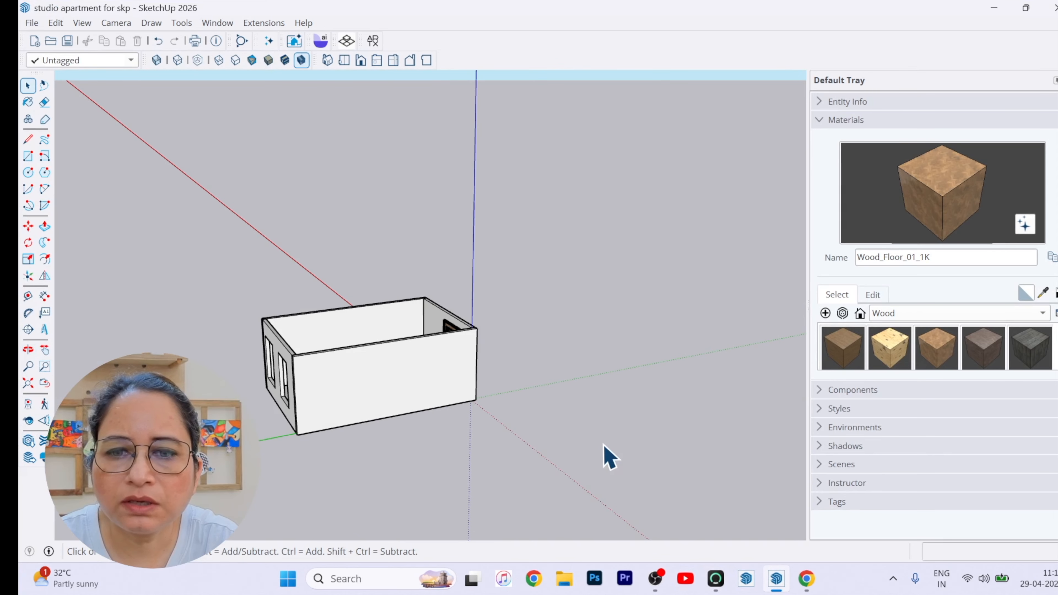
pyautogui.moveTo(604, 447); pyautogui.dragTo(254, 437, button='middle')
pyautogui.scroll(3, 526, 377)
pyautogui.scroll(5, 438, 392)
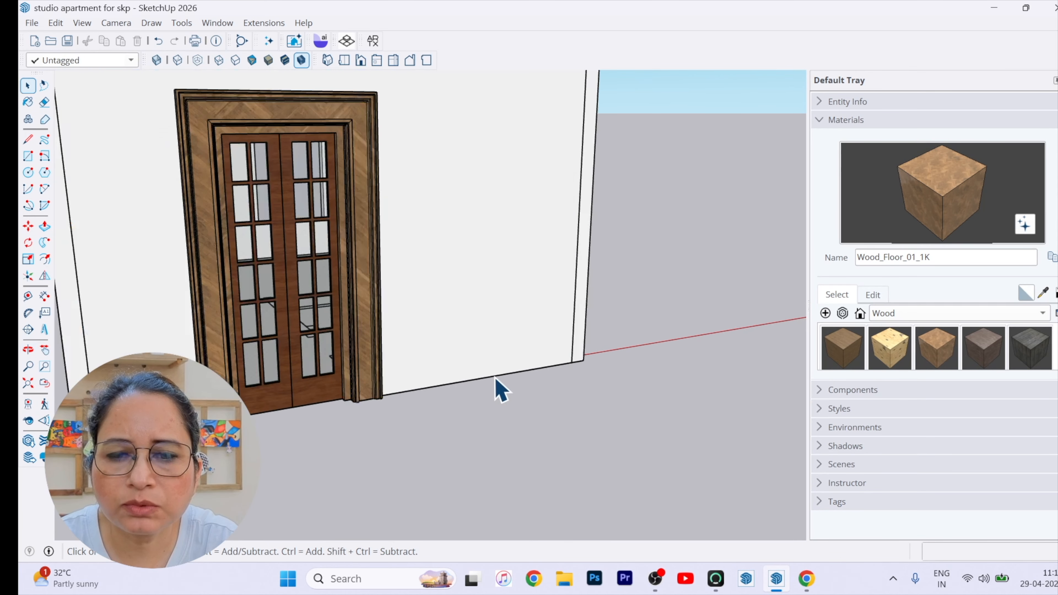
pyautogui.scroll(-2, 323, 421)
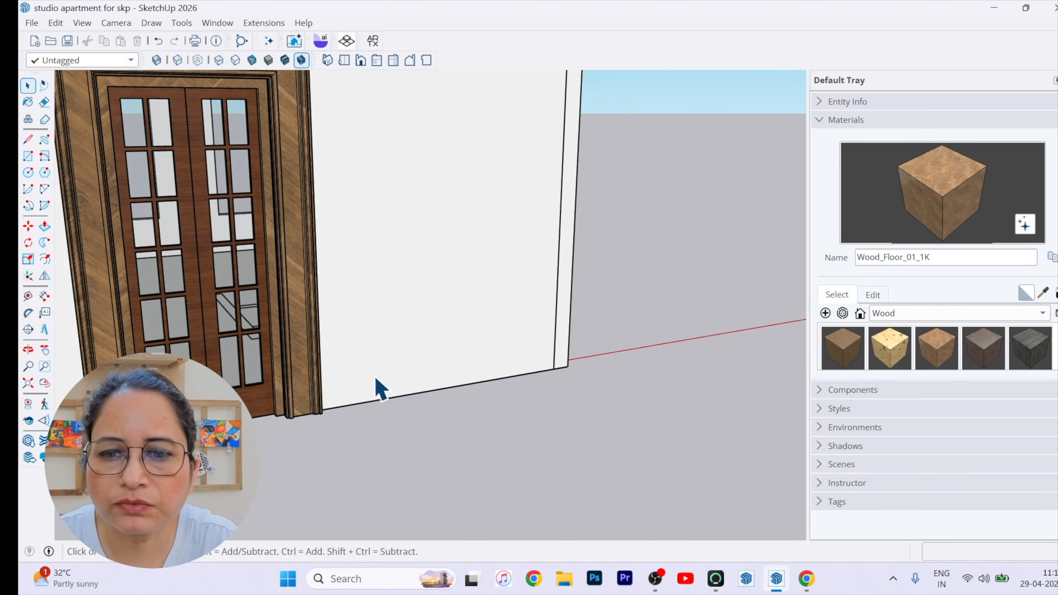
pyautogui.scroll(1, 375, 377)
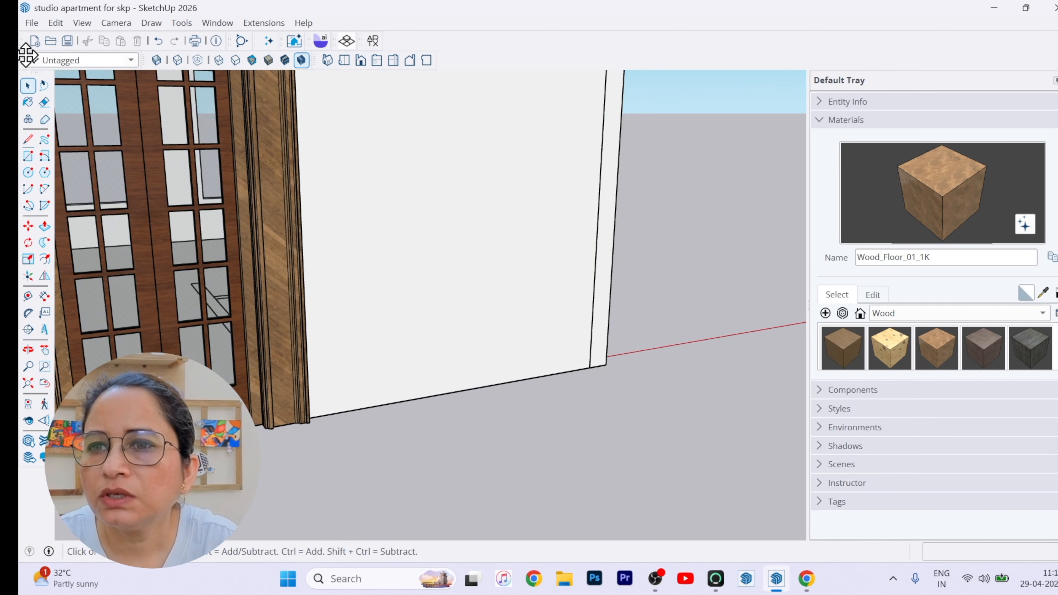
pyautogui.click(30, 25)
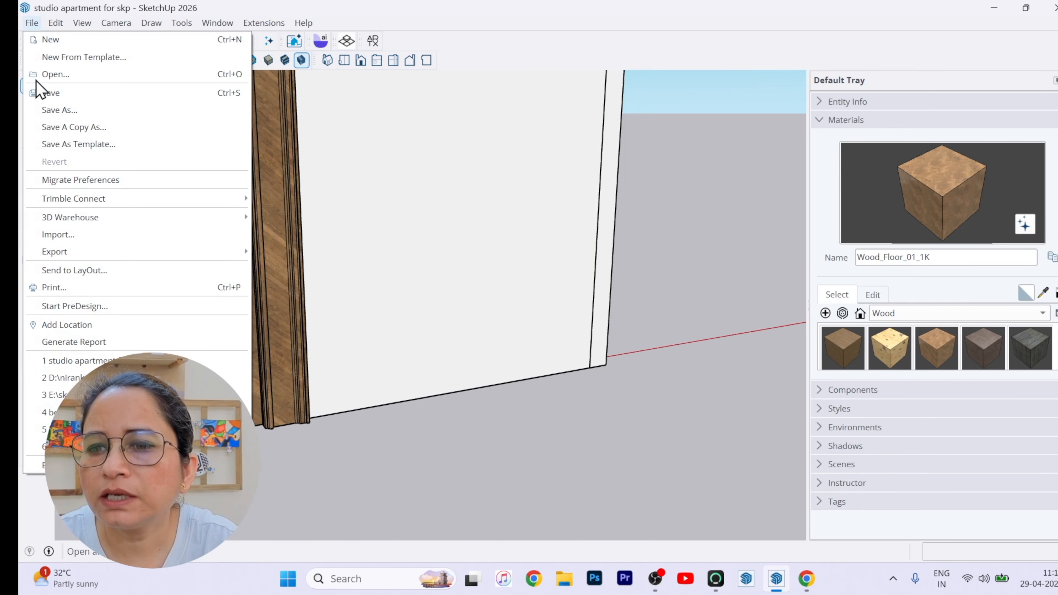
pyautogui.click(60, 237)
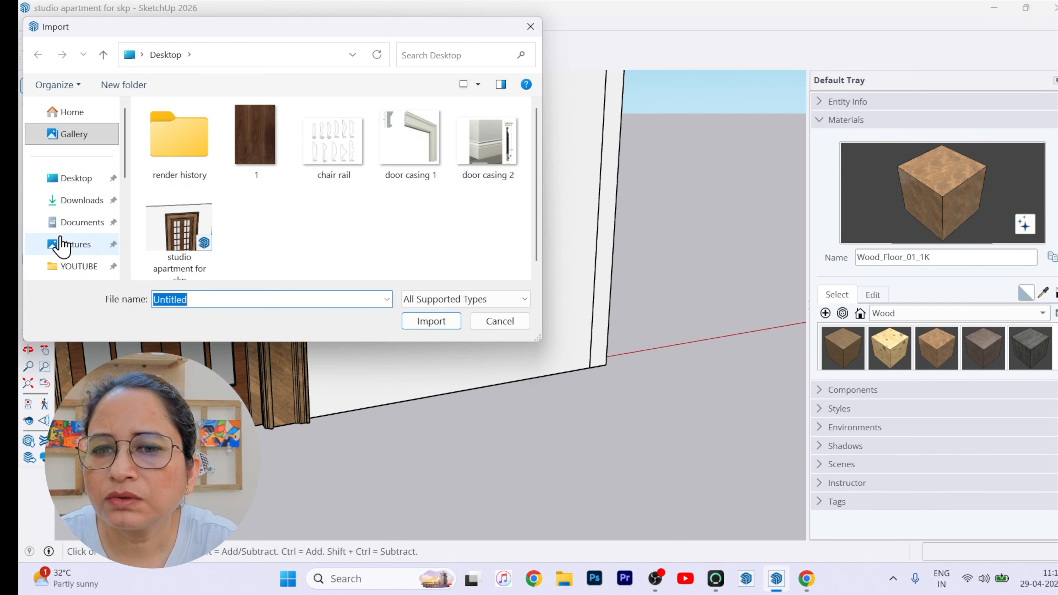
pyautogui.click(488, 155)
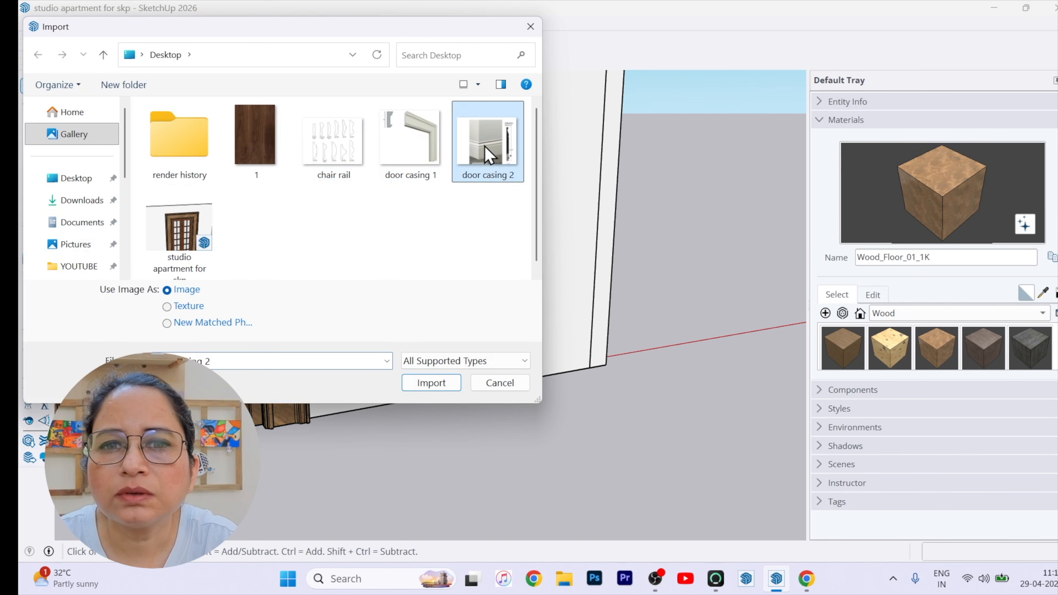
pyautogui.click(433, 383)
# Place the imported moulding image flat on the ground in front of the apartment's door wall and scale it smaller
pyautogui.scroll(-5, 562, 475)
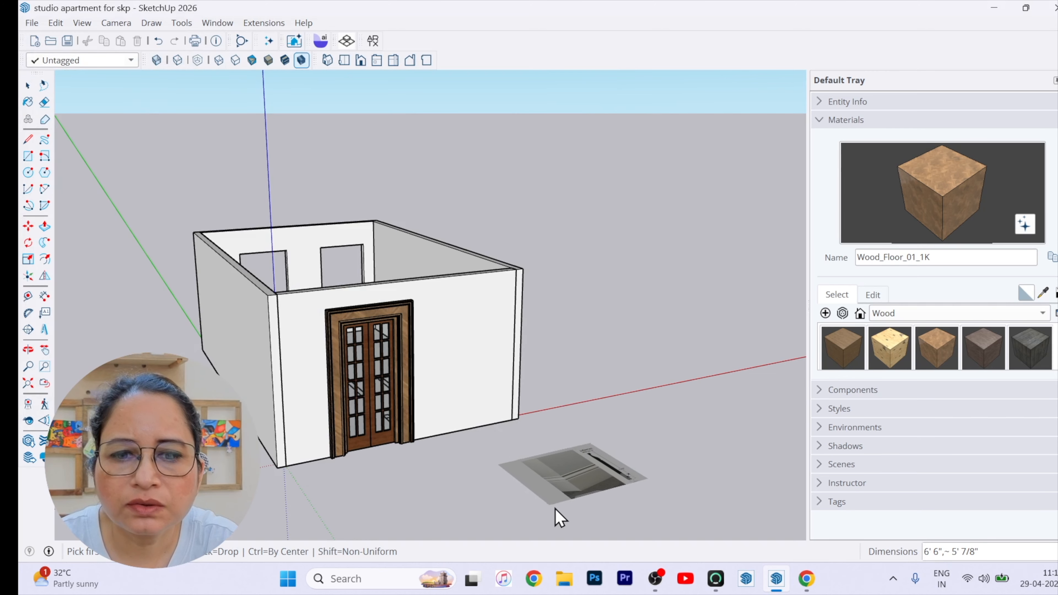
pyautogui.click(544, 493)
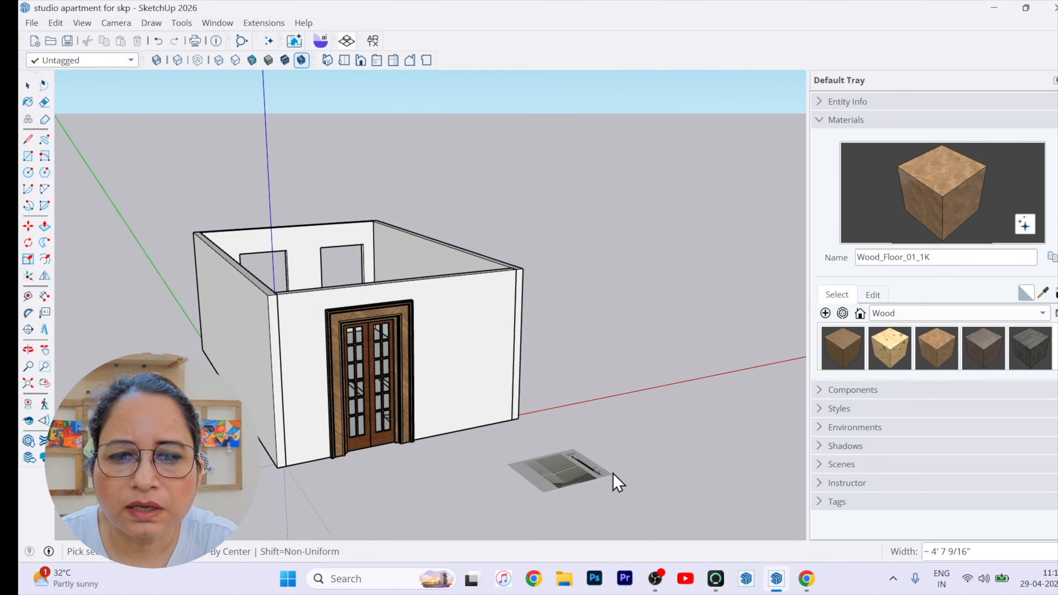
pyautogui.click(601, 482)
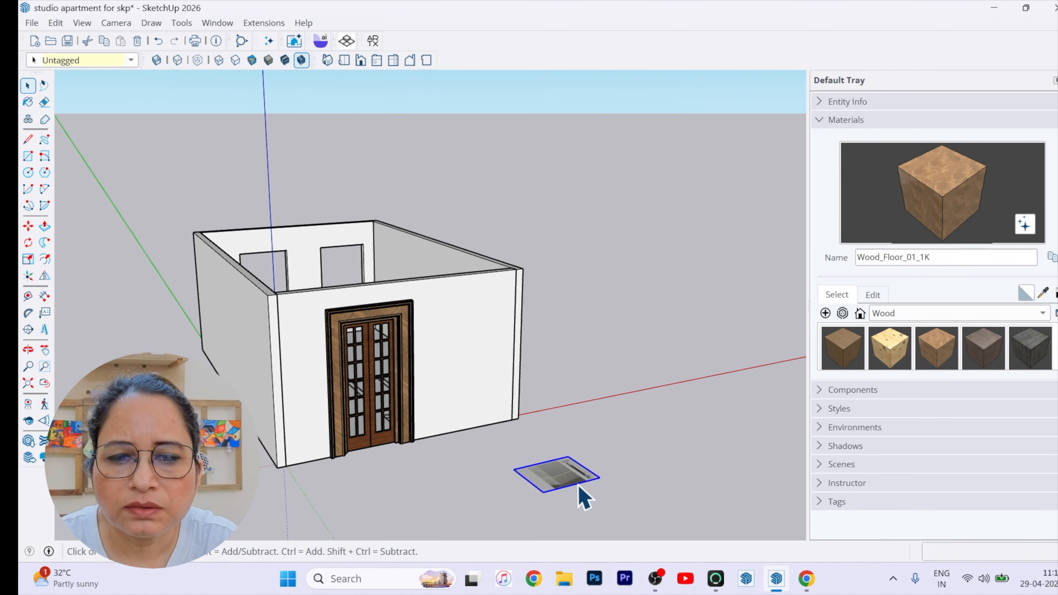
# Trace the top edge and the long straight back edge of the black moulding profile with lines, stopping at the grey arrow overlay
pyautogui.scroll(6, 567, 491)
pyautogui.scroll(-4, 458, 370)
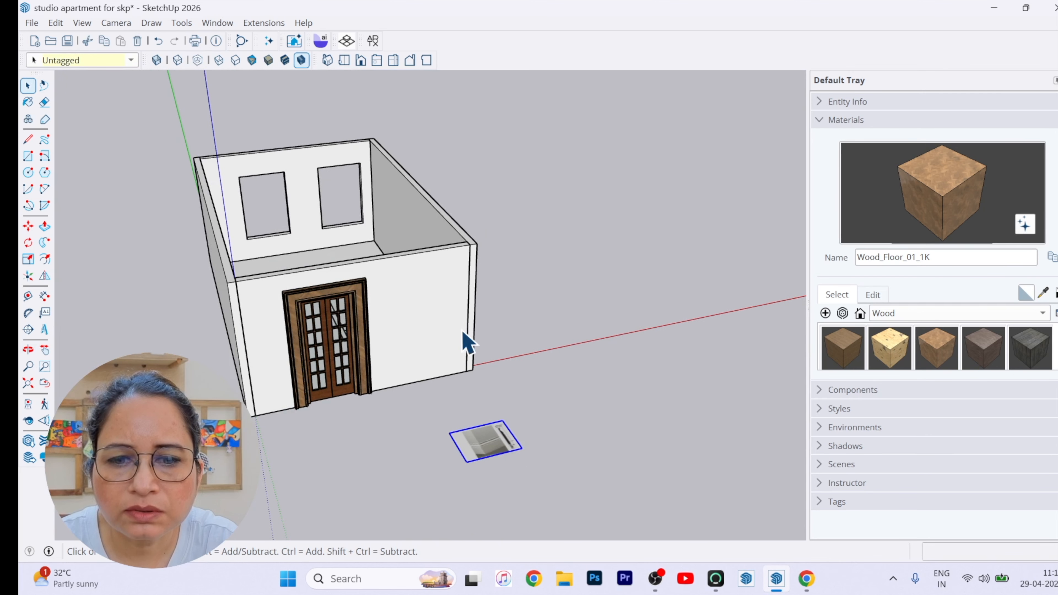
pyautogui.moveTo(463, 334); pyautogui.dragTo(440, 561, button='middle')
pyautogui.scroll(8, 465, 500)
pyautogui.scroll(5, 473, 469)
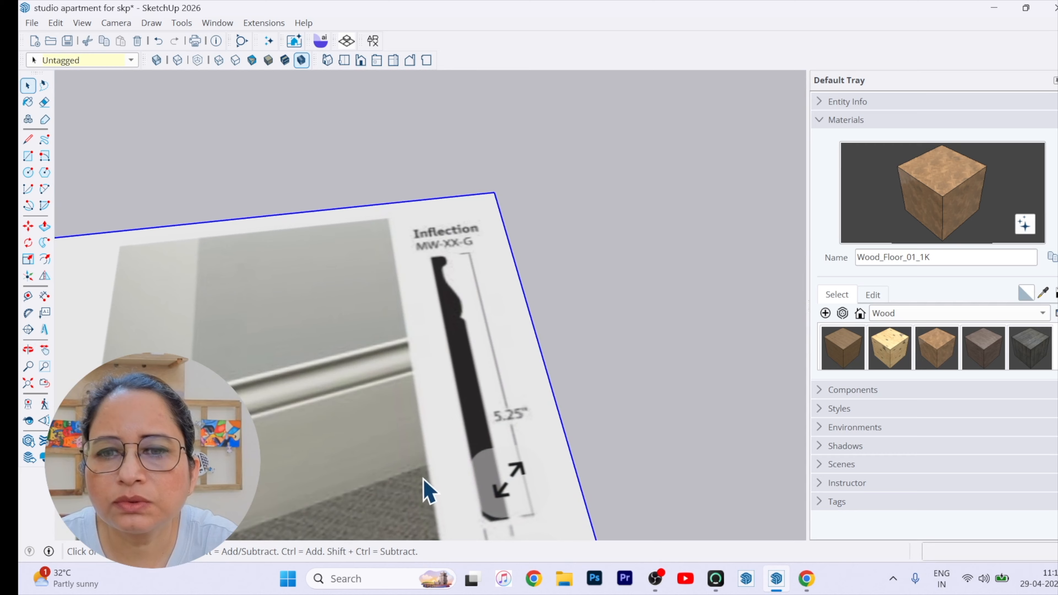
pyautogui.click(28, 139)
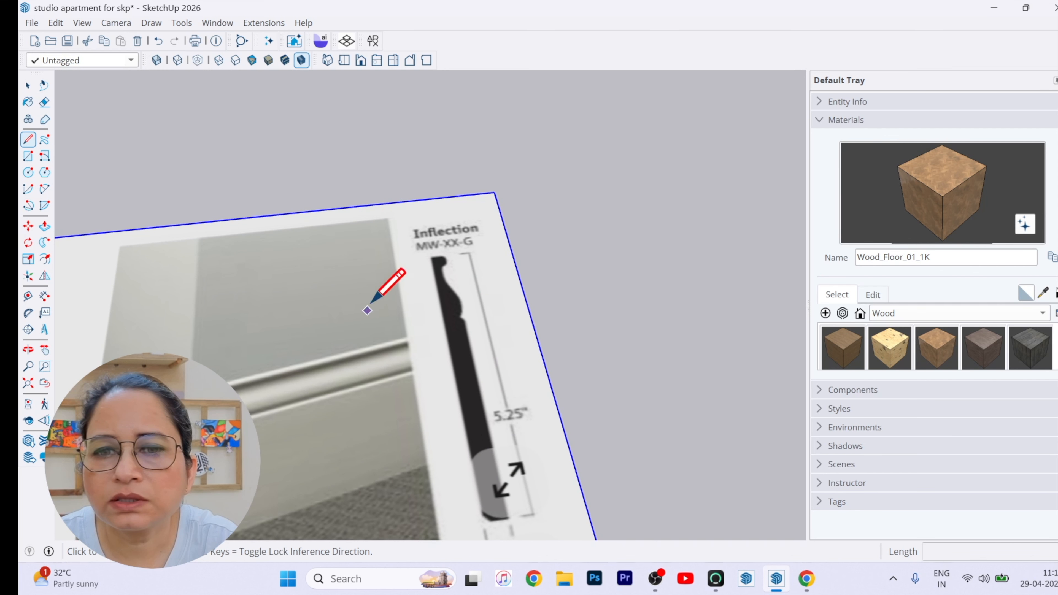
pyautogui.scroll(4, 438, 281)
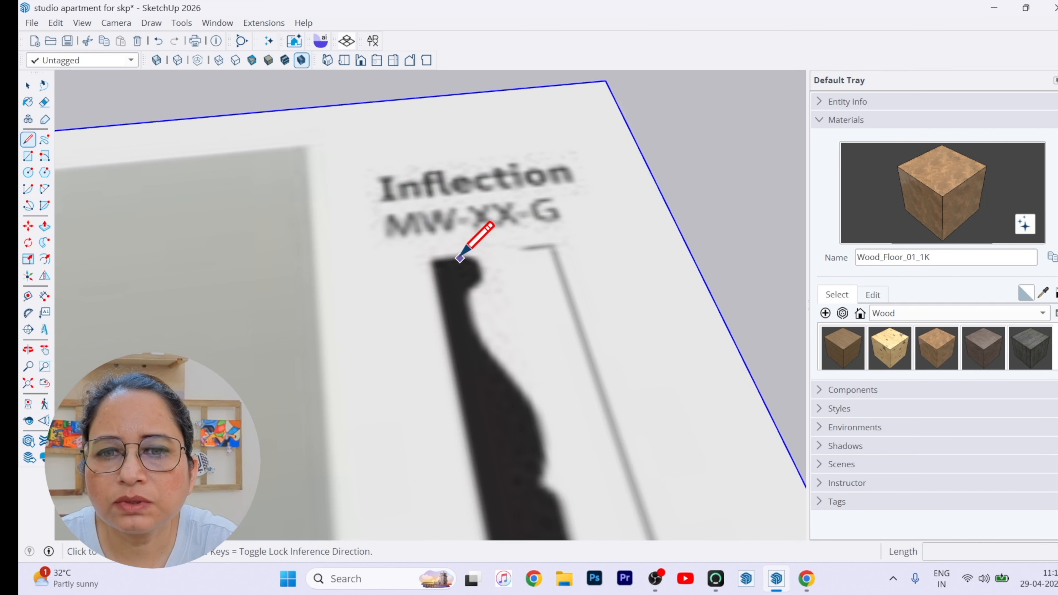
pyautogui.click(460, 259)
pyautogui.click(431, 261)
pyautogui.scroll(-4, 439, 213)
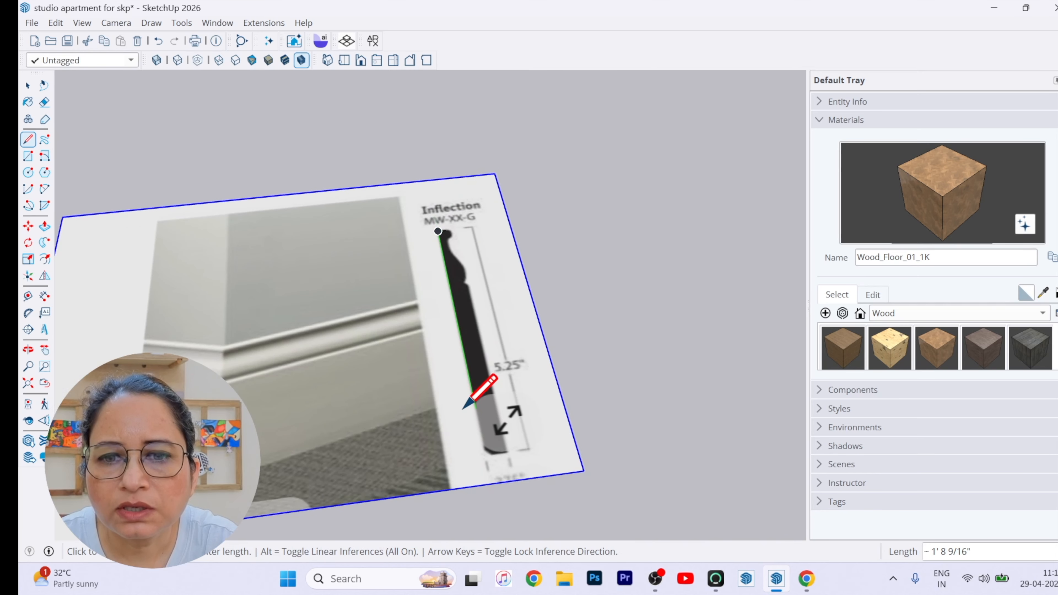
pyautogui.click(474, 397)
# Draw a short line across the profile's lower end and trace its straight front edge up to the shoulder, about 12 in long
pyautogui.scroll(5, 492, 394)
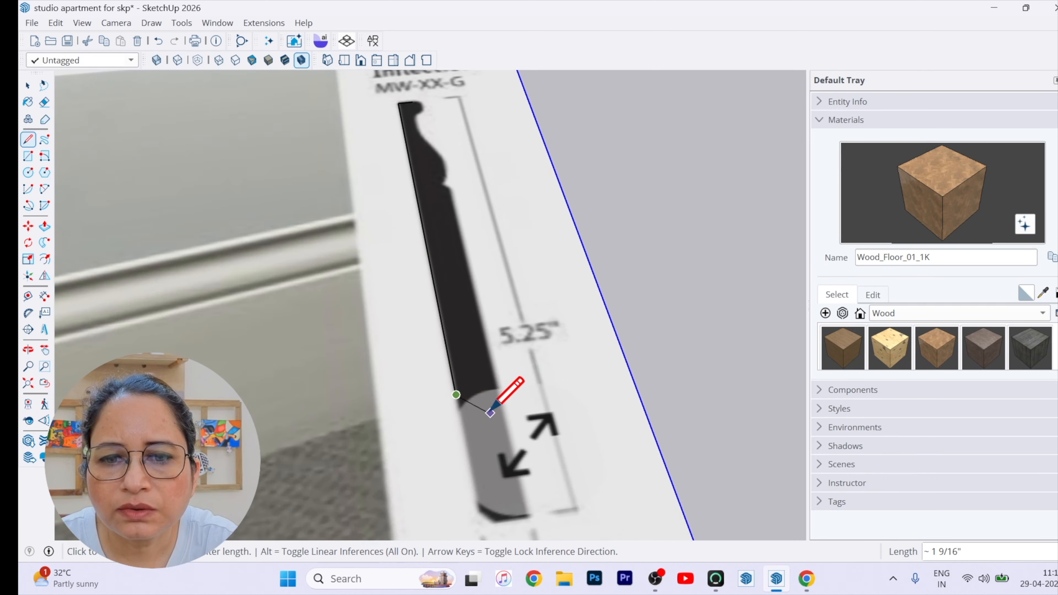
pyautogui.click(506, 377)
pyautogui.scroll(-5, 442, 451)
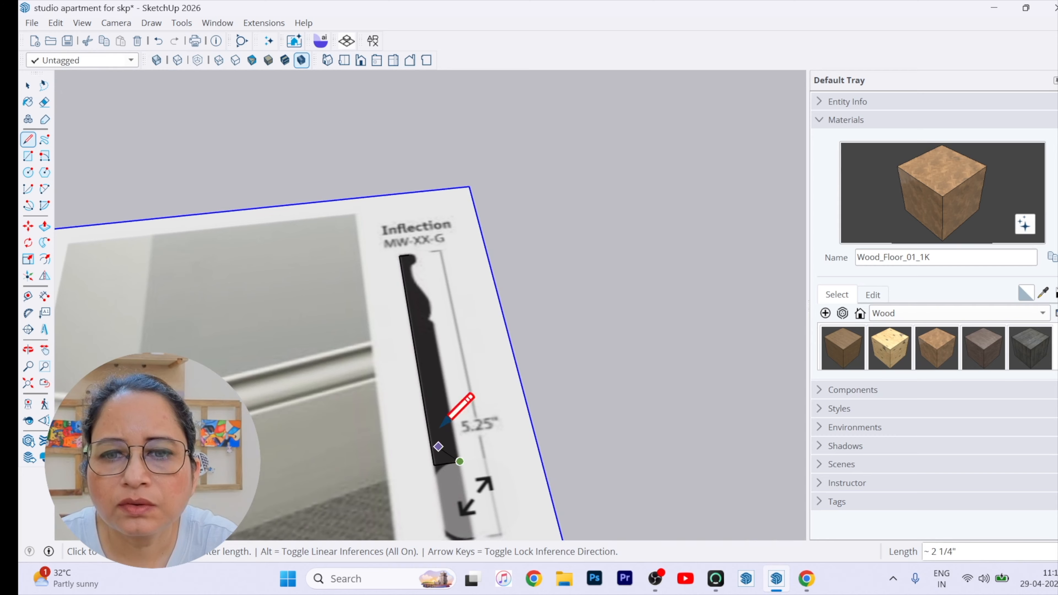
pyautogui.scroll(5, 445, 333)
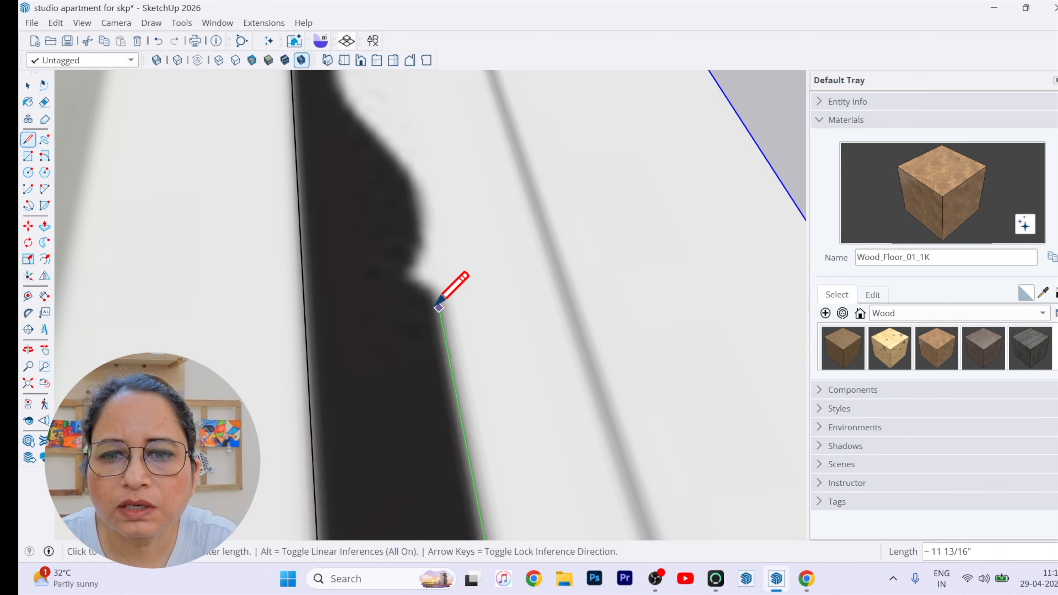
pyautogui.click(439, 307)
# Draw a two-point arc about 9/16 in long with a 1/8 in bulge to round the shoulder above the front edge
pyautogui.press('a')
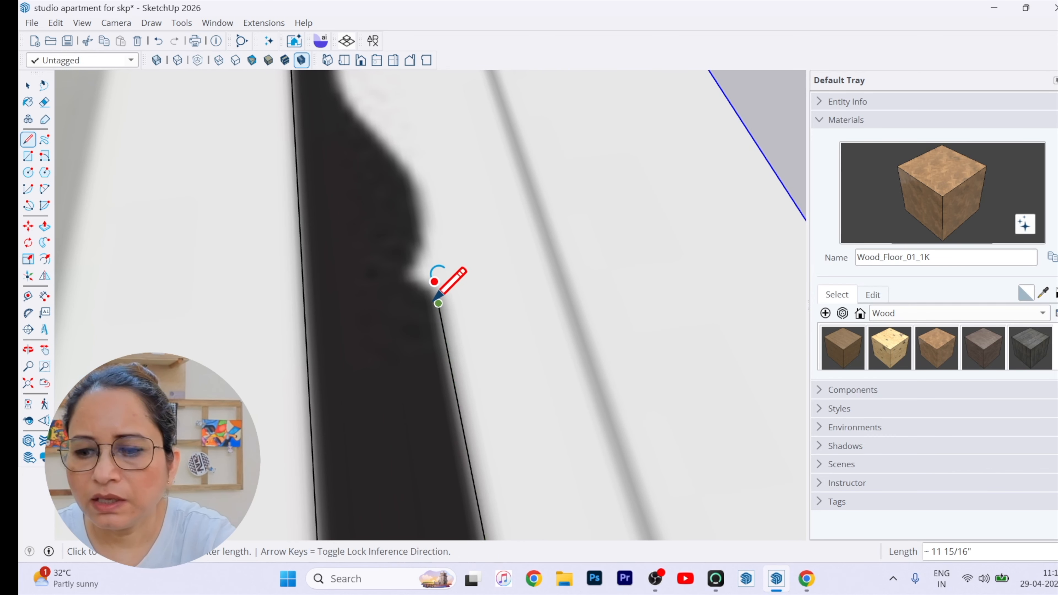
pyautogui.click(438, 301)
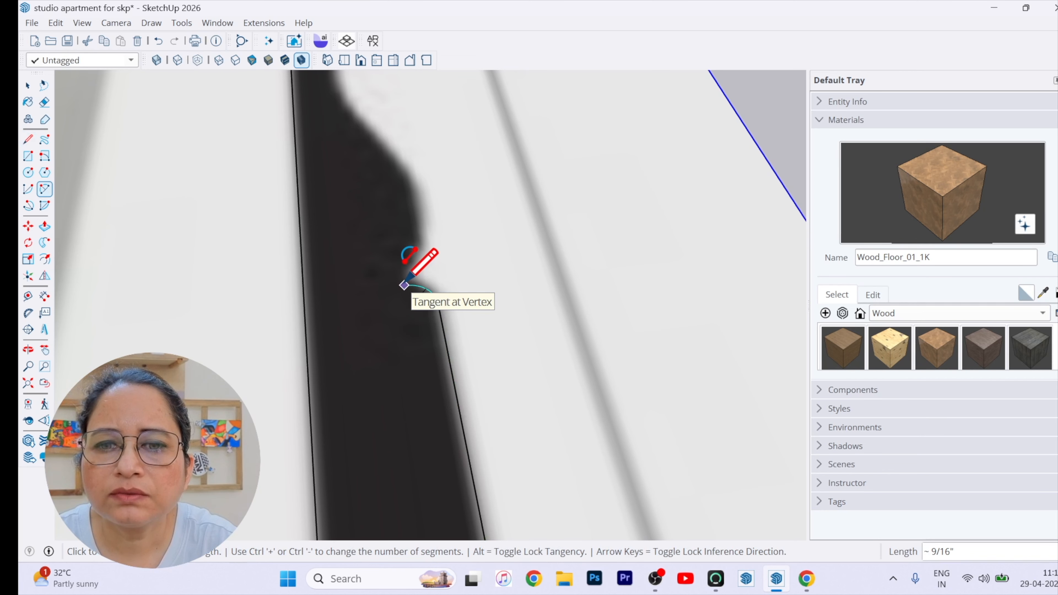
pyautogui.click(404, 286)
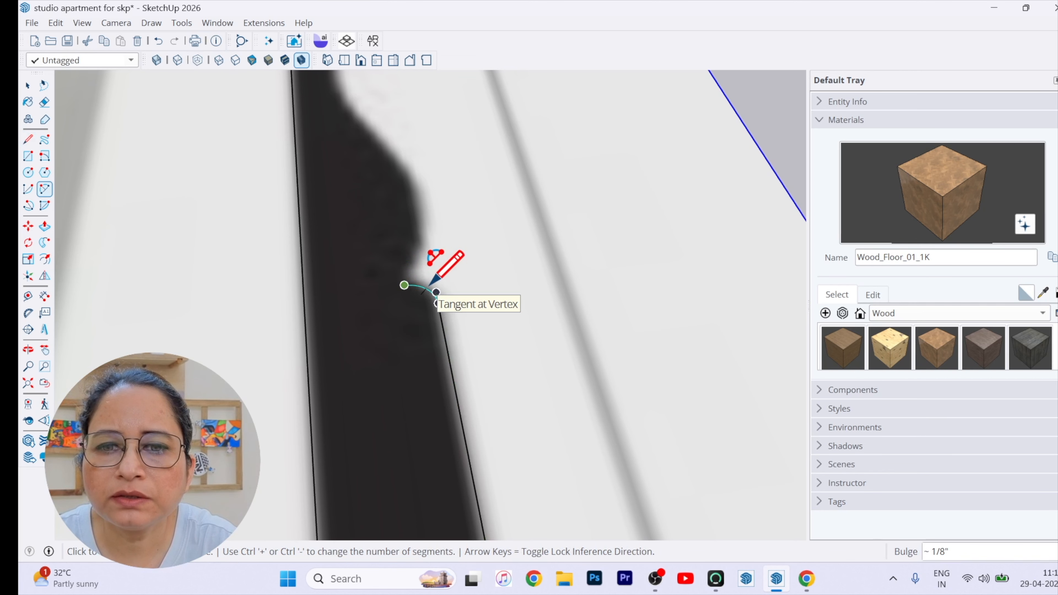
pyautogui.click(427, 288)
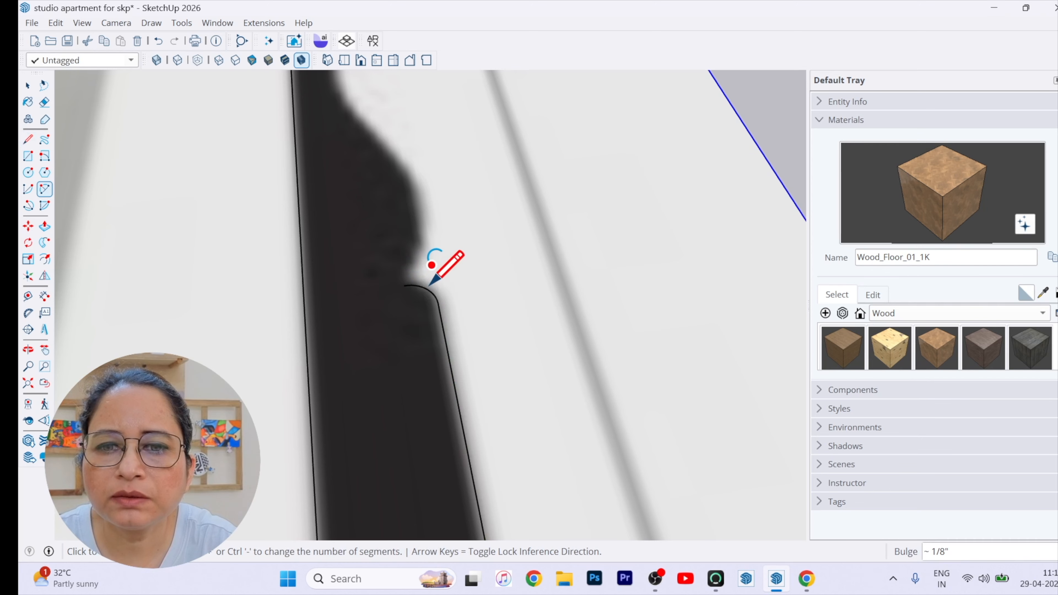
# Try to trace the notch above the shoulder with an arc bulging about 1/8 in into the profile
pyautogui.click(406, 285)
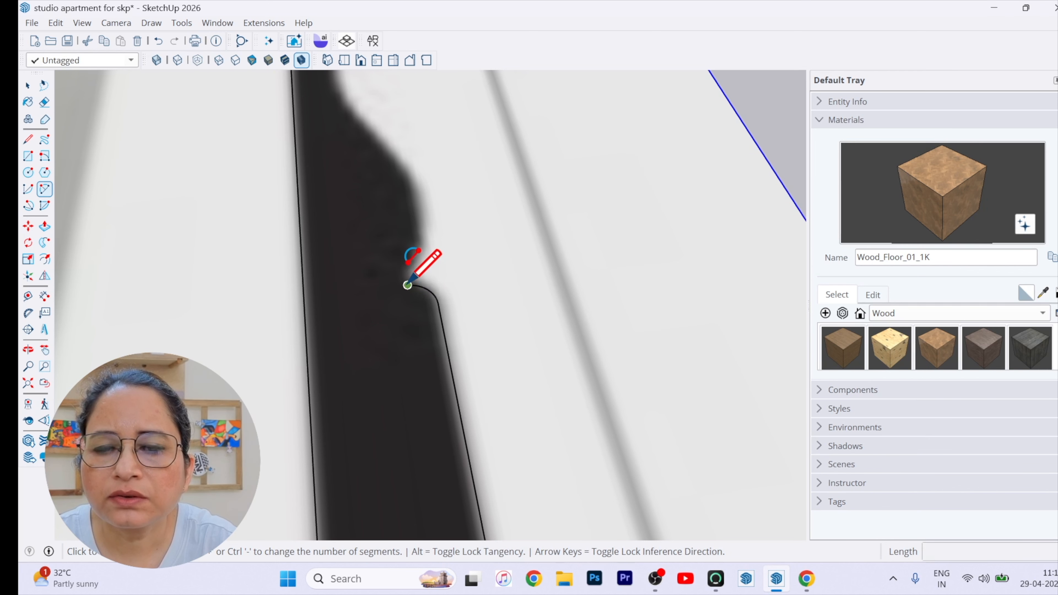
pyautogui.click(404, 266)
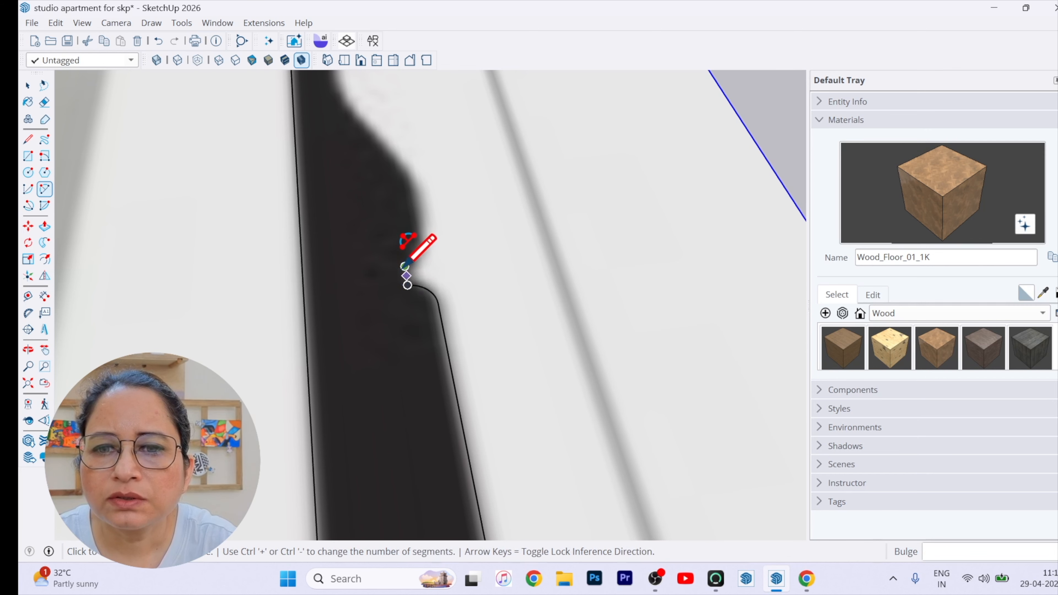
pyautogui.scroll(4, 403, 267)
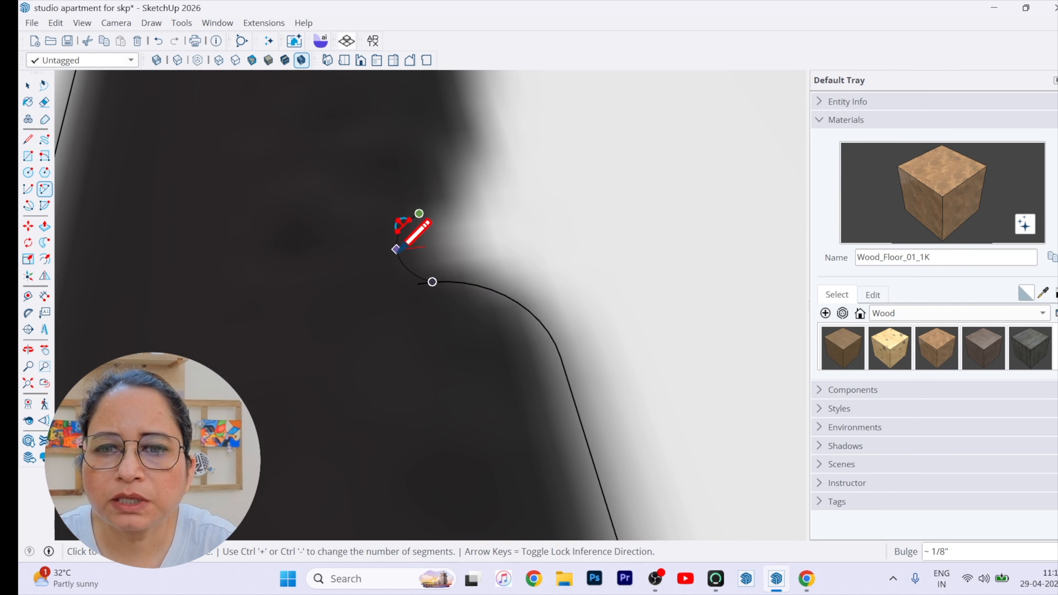
pyautogui.click(398, 247)
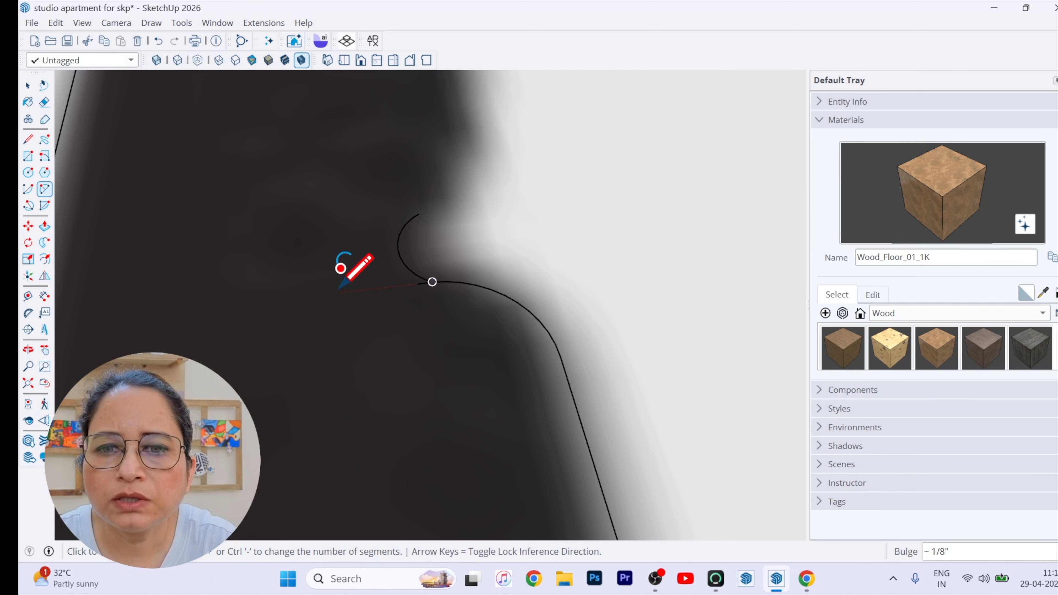
pyautogui.press('space')
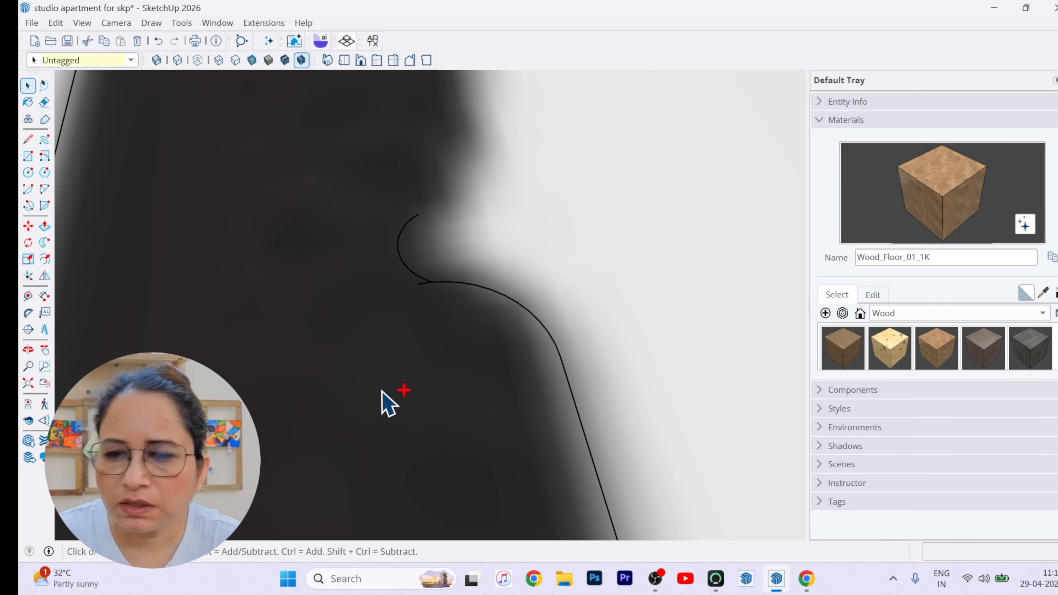
# Draw an inward arc about 1/4 in long with a 1/8 in bulge from the shoulder arc's end to form the notch
pyautogui.press('a')
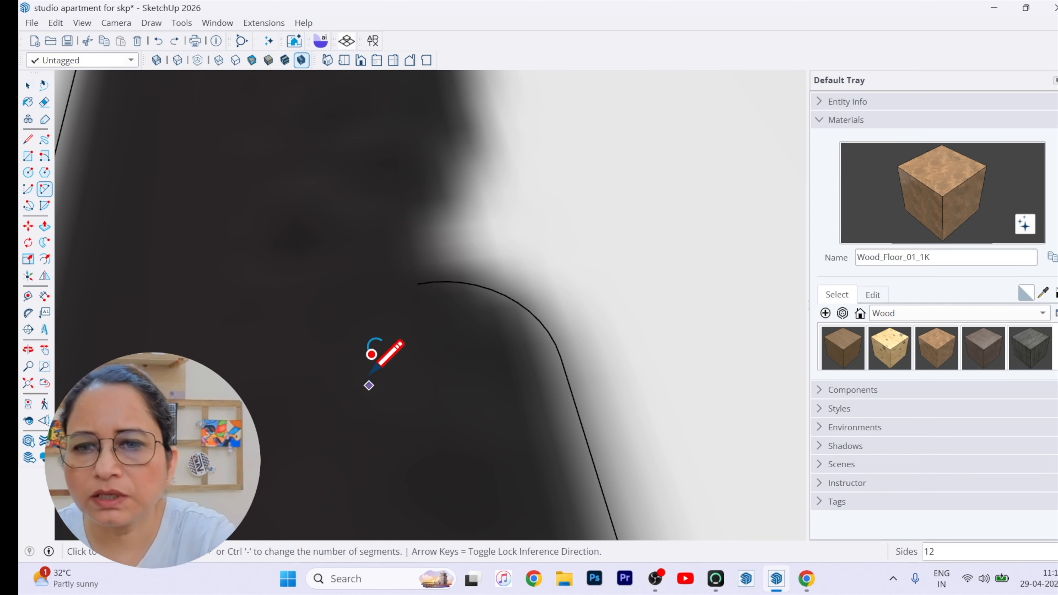
pyautogui.scroll(4, 431, 264)
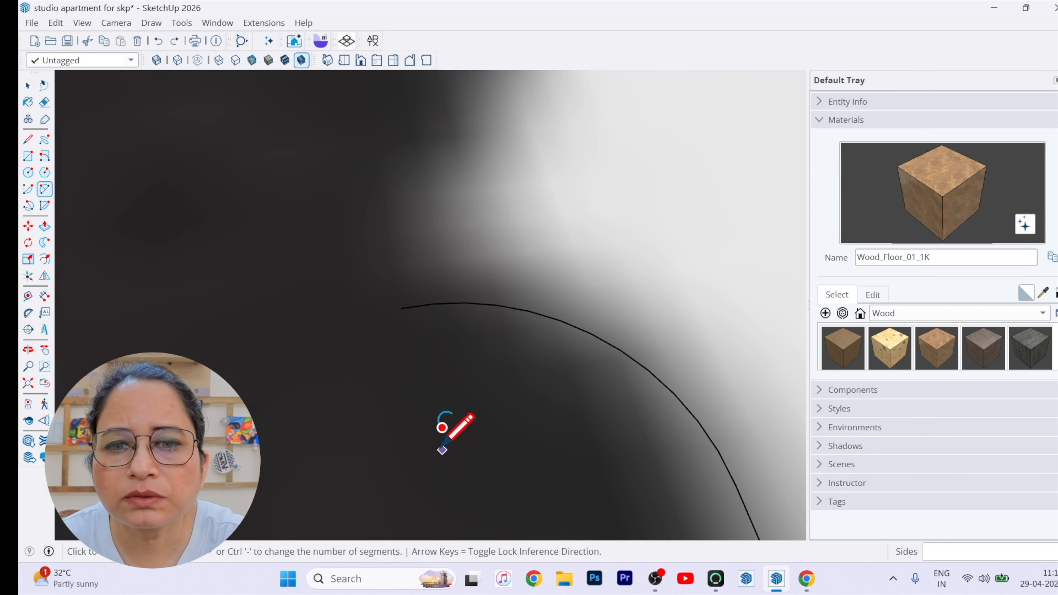
pyautogui.moveTo(442, 449); pyautogui.dragTo(255, 299, button='middle')
pyautogui.click(421, 317)
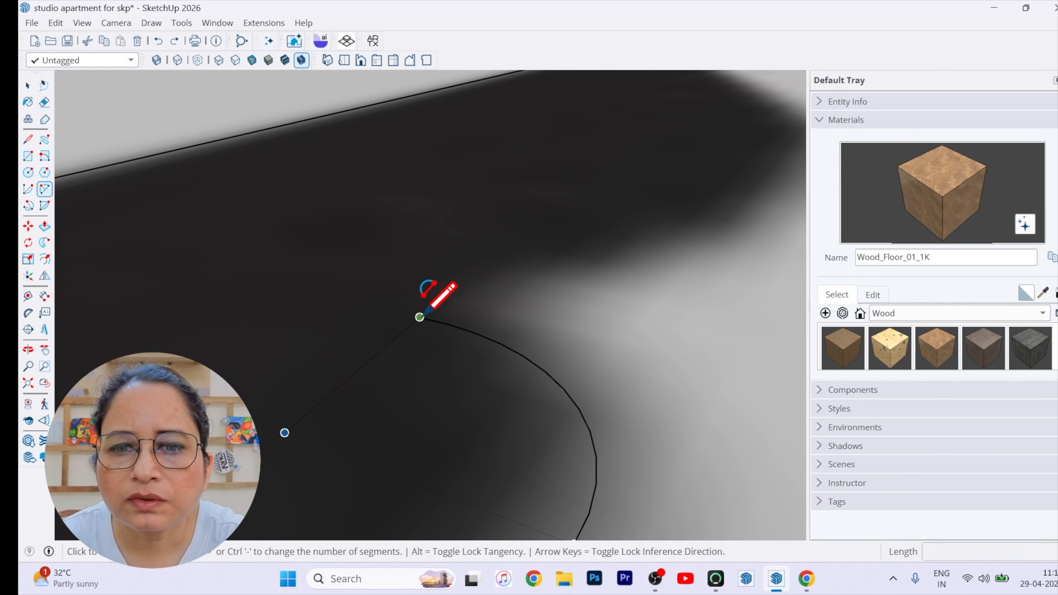
pyautogui.moveTo(389, 263); pyautogui.dragTo(417, 407, button='middle')
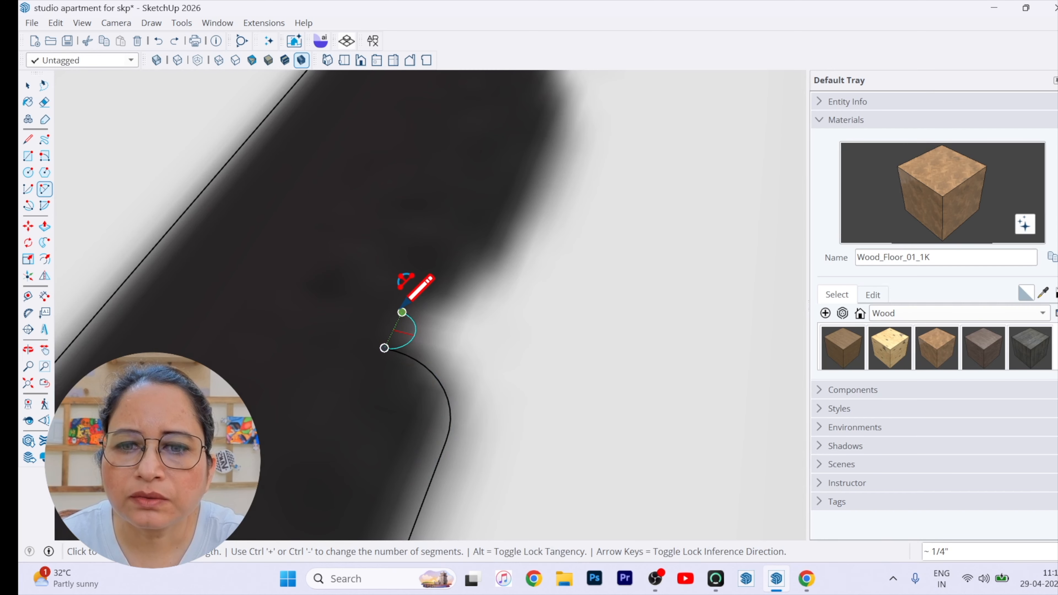
pyautogui.click(402, 313)
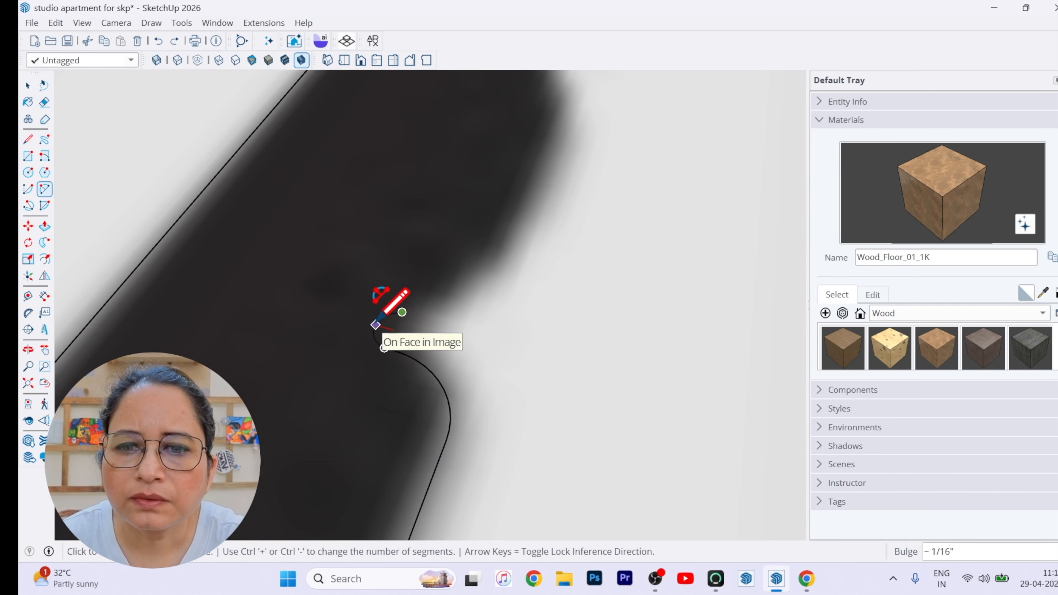
pyautogui.click(372, 324)
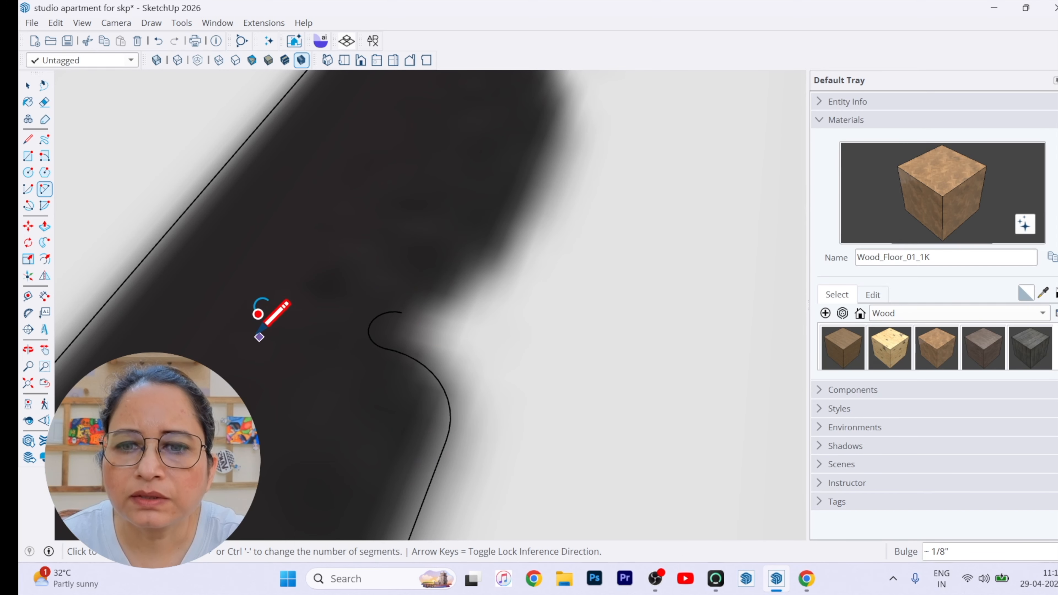
# Add a small arc with a bulge of about 1/16 in from the notch's upper end along the profile's front
pyautogui.click(401, 312)
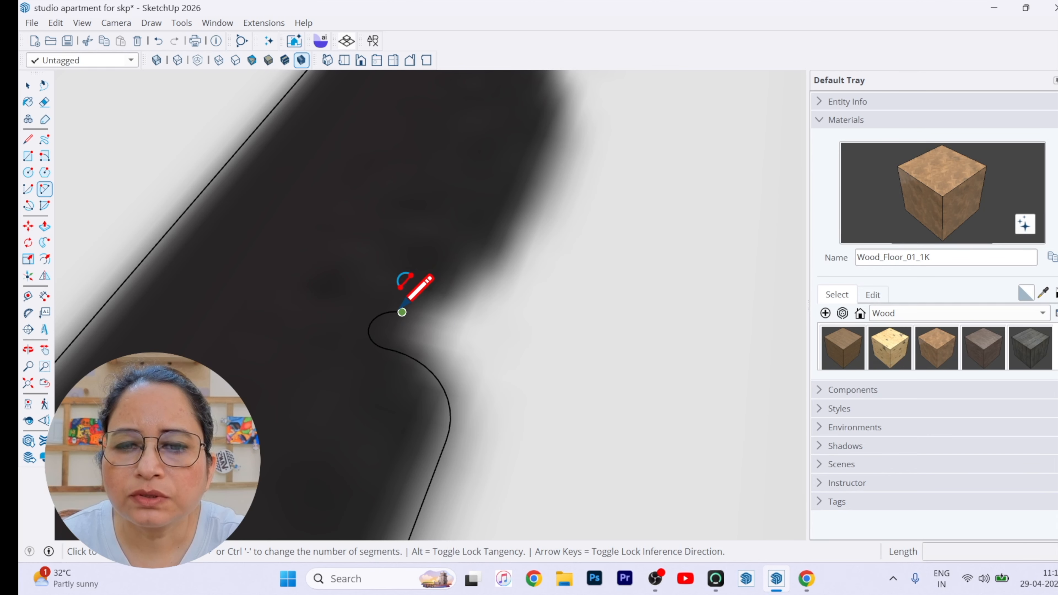
pyautogui.click(401, 312)
pyautogui.click(445, 291)
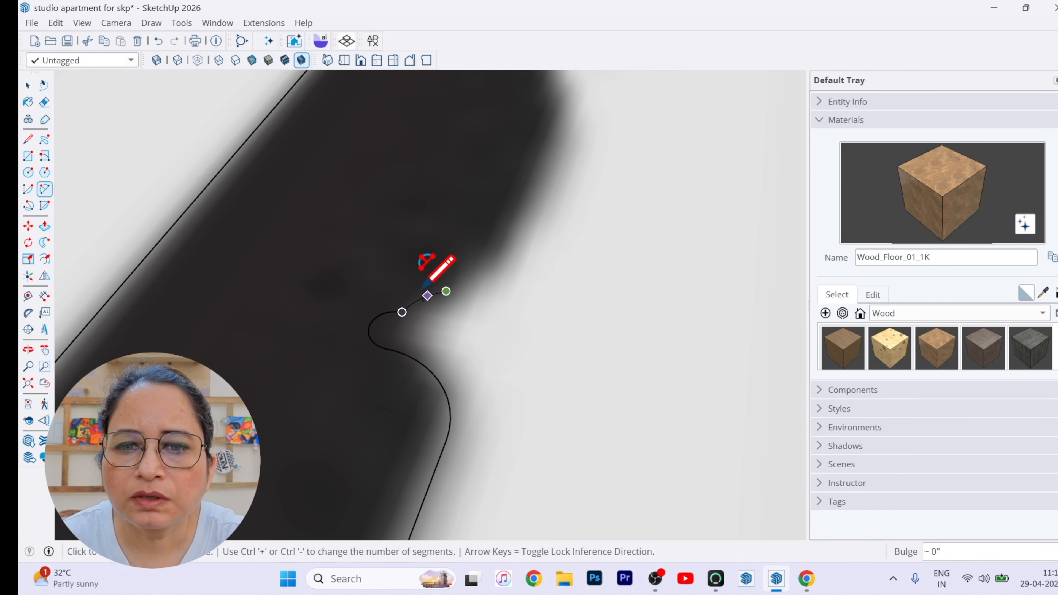
pyautogui.click(408, 288)
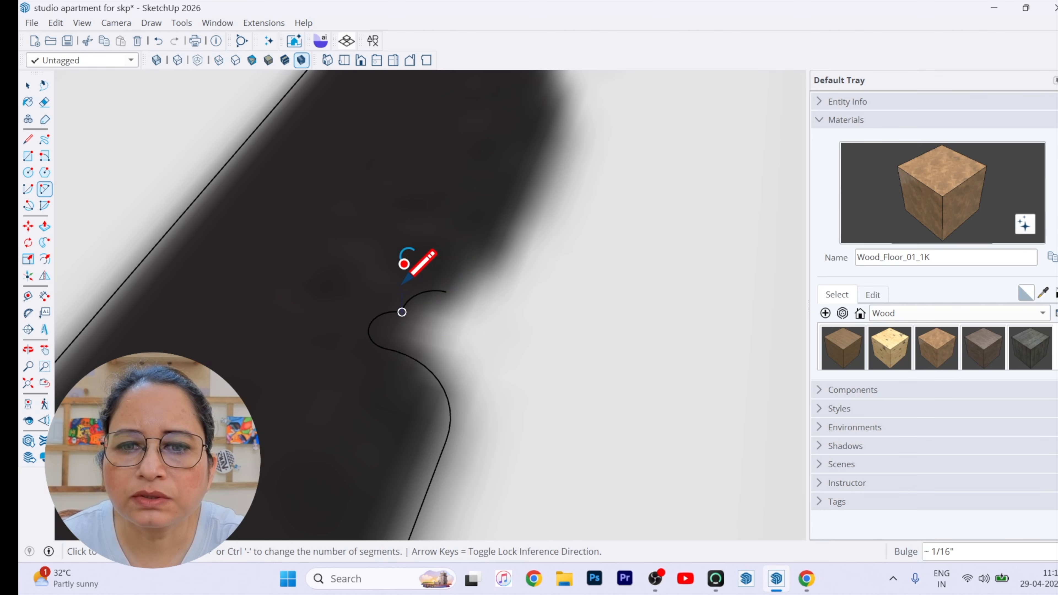
# Add another scallop arc about 5/16 in long with a 1/16 in bulge, continuing up the moulding's front edge
pyautogui.moveTo(349, 312); pyautogui.dragTo(320, 390, button='middle')
pyautogui.scroll(-4, 324, 398)
pyautogui.scroll(3, 417, 351)
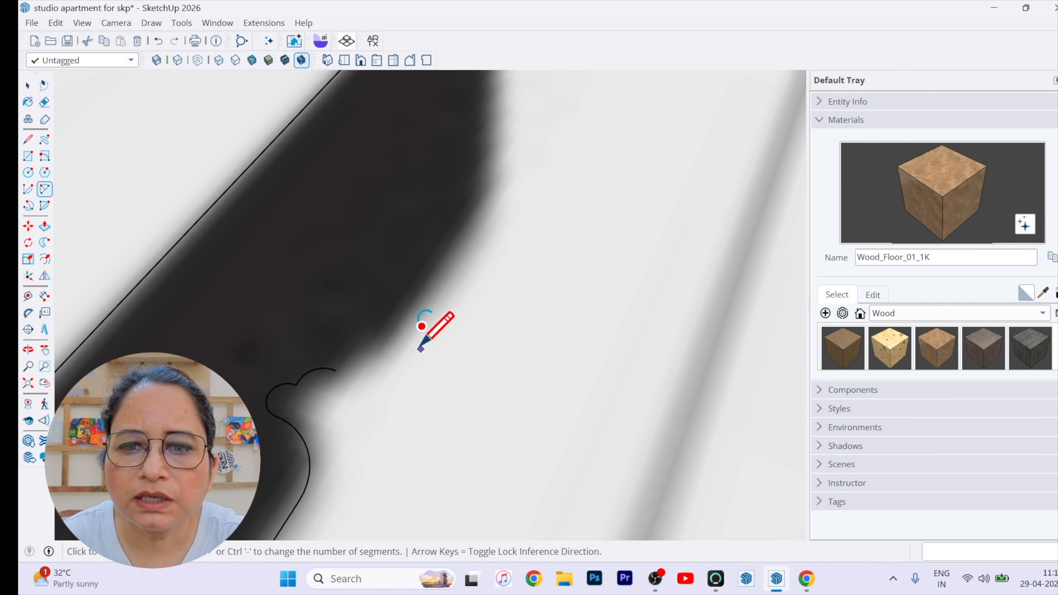
pyautogui.click(339, 366)
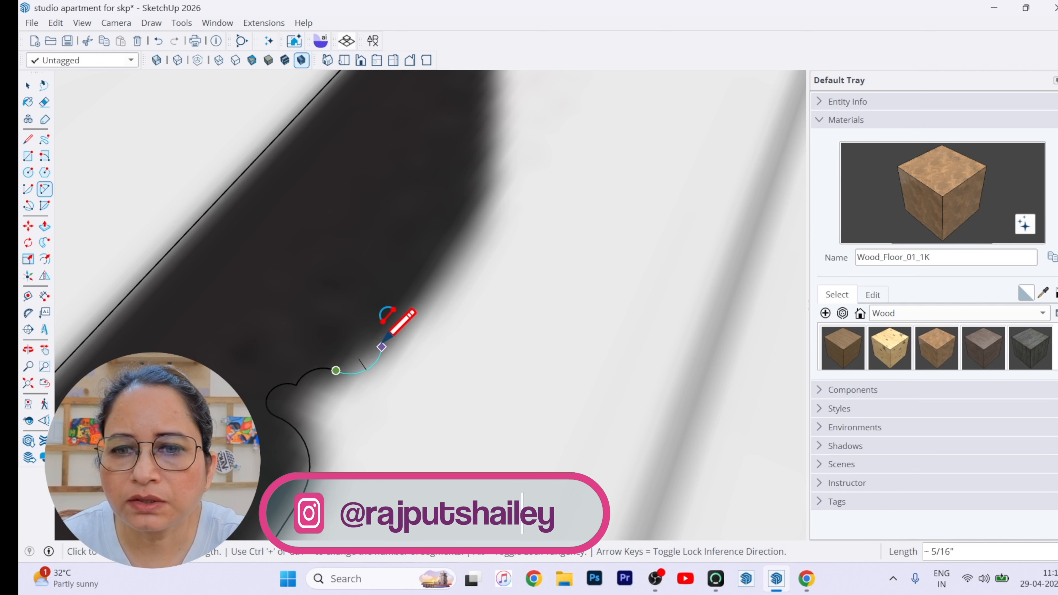
pyautogui.click(384, 344)
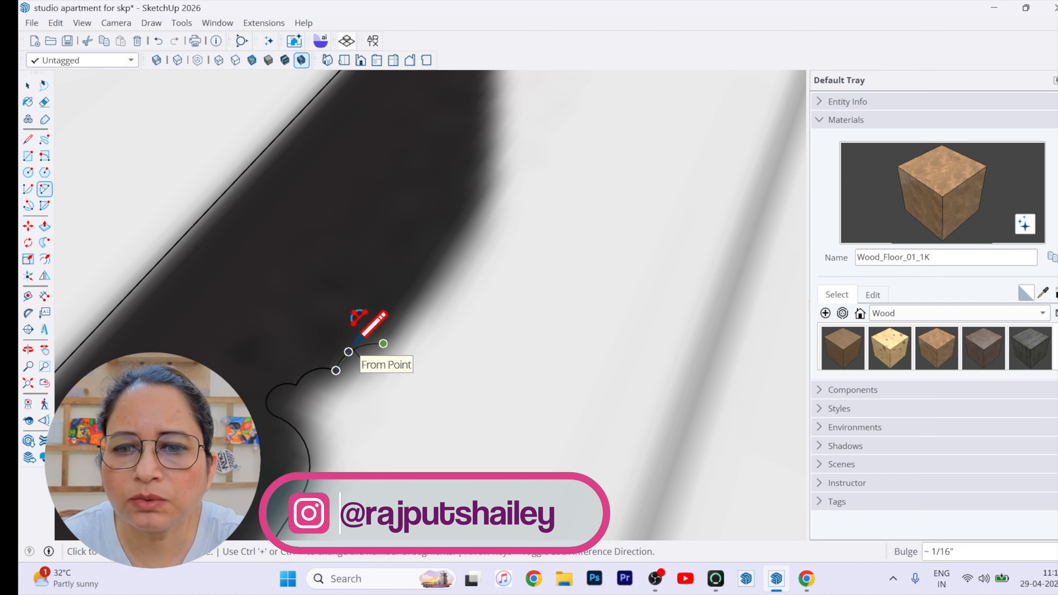
pyautogui.click(356, 343)
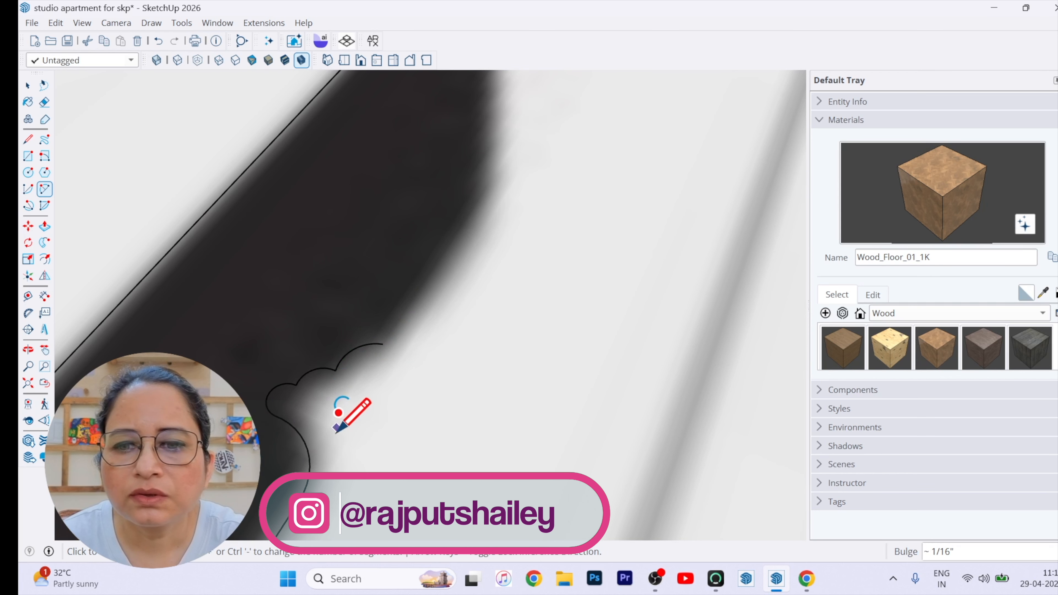
# Draw a straight line about 1 5/16 in long from the last scallop's end up the moulding's sloping front edge
pyautogui.scroll(-3, 319, 479)
pyautogui.press('l')
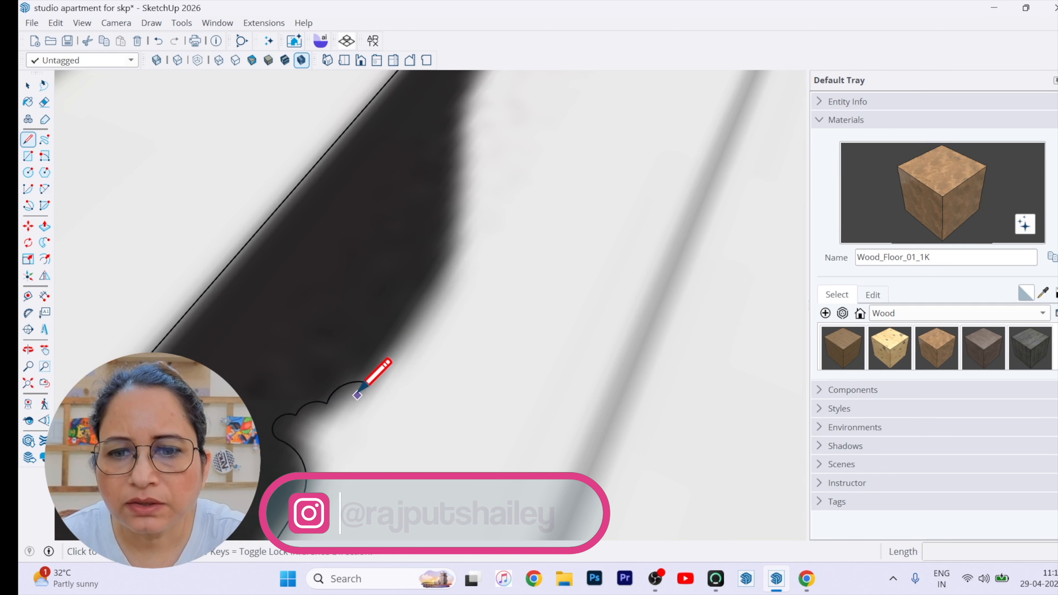
pyautogui.click(364, 381)
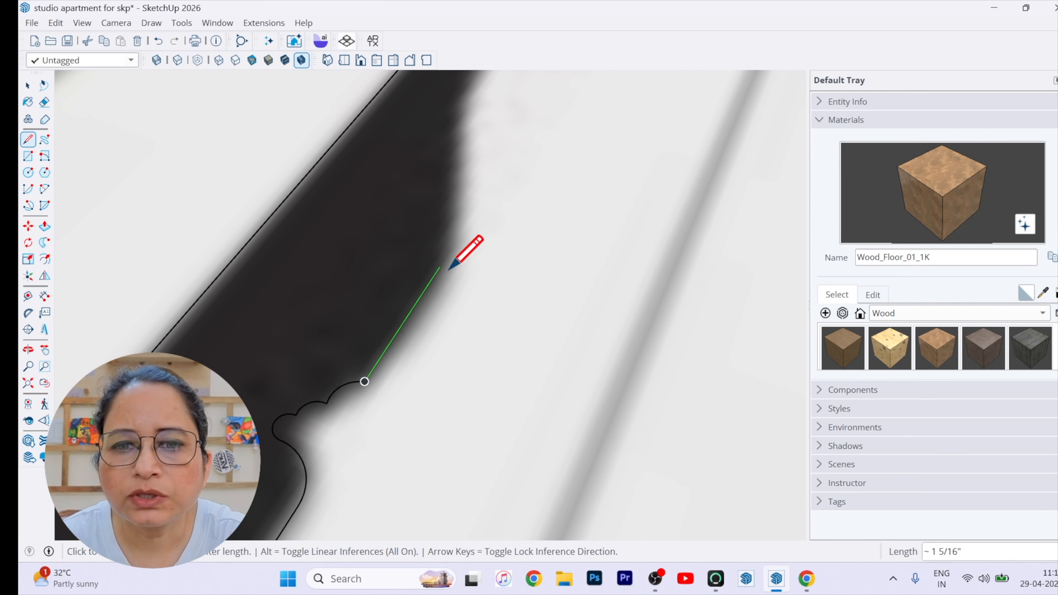
pyautogui.click(445, 260)
pyautogui.scroll(-3, 420, 368)
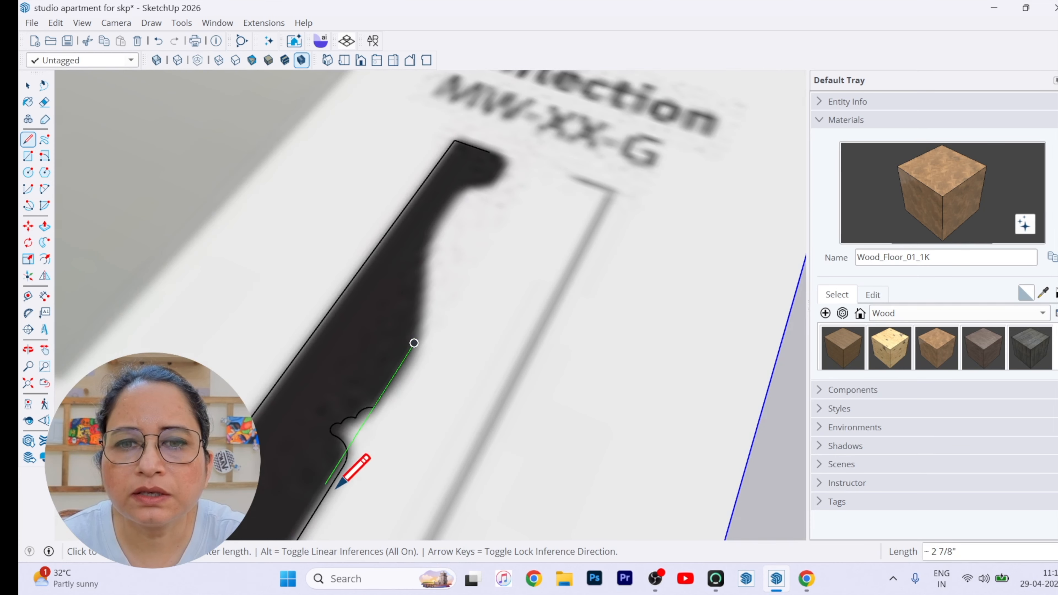
pyautogui.scroll(2, 468, 315)
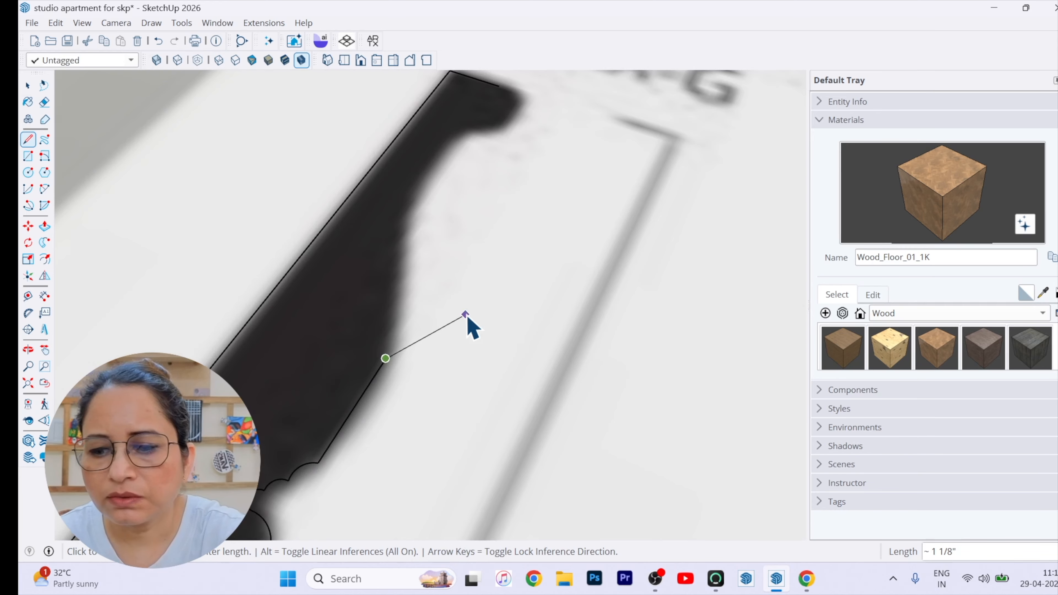
pyautogui.press('space')
# Draw a shallow inward arc with a bulge of about 3/16 in from the sloping line's upper end along the profile's front
pyautogui.press('a')
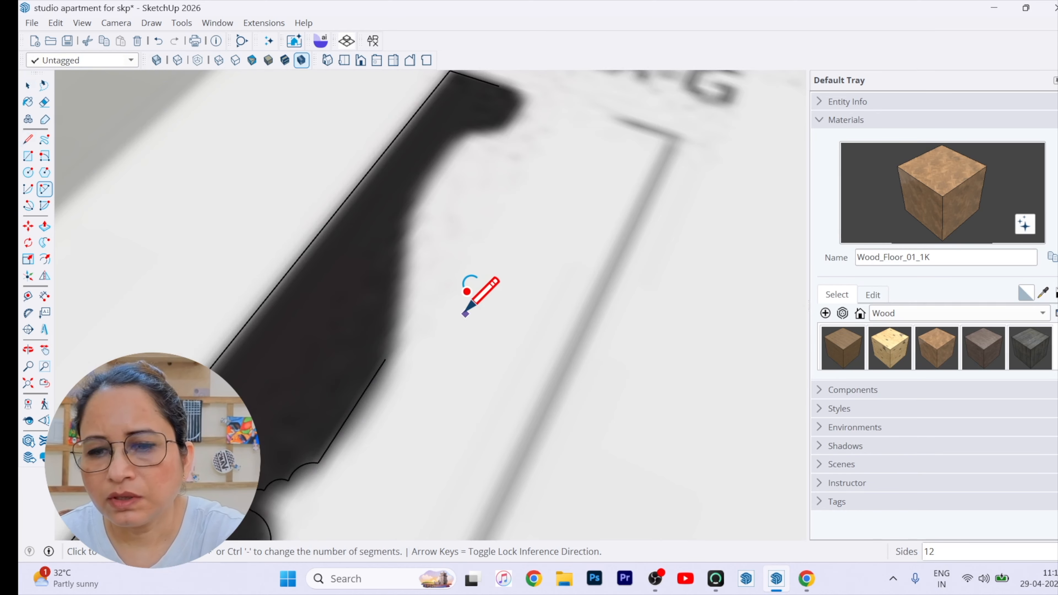
pyautogui.click(385, 358)
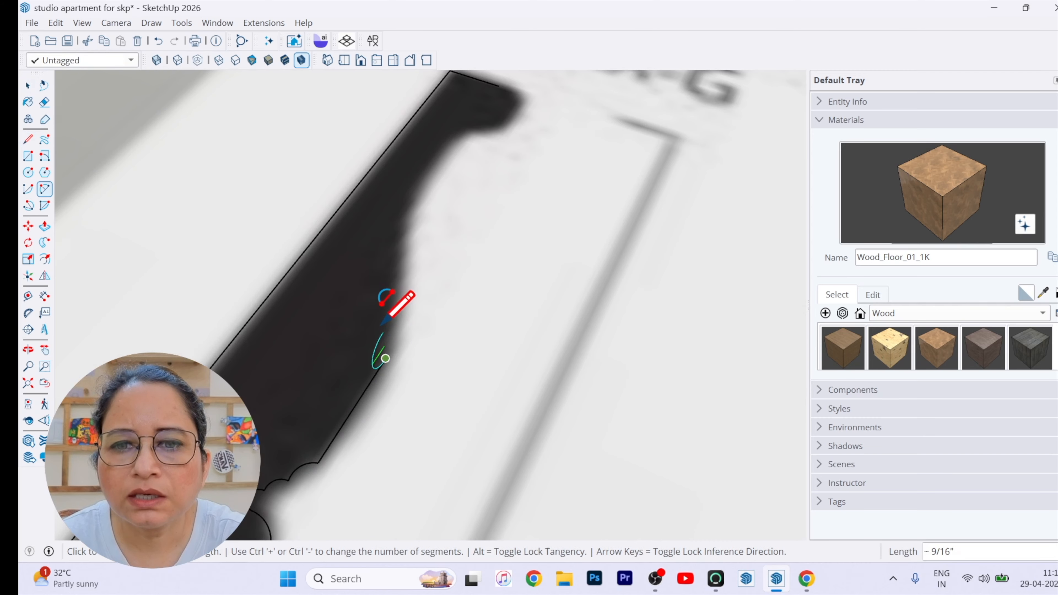
pyautogui.click(412, 196)
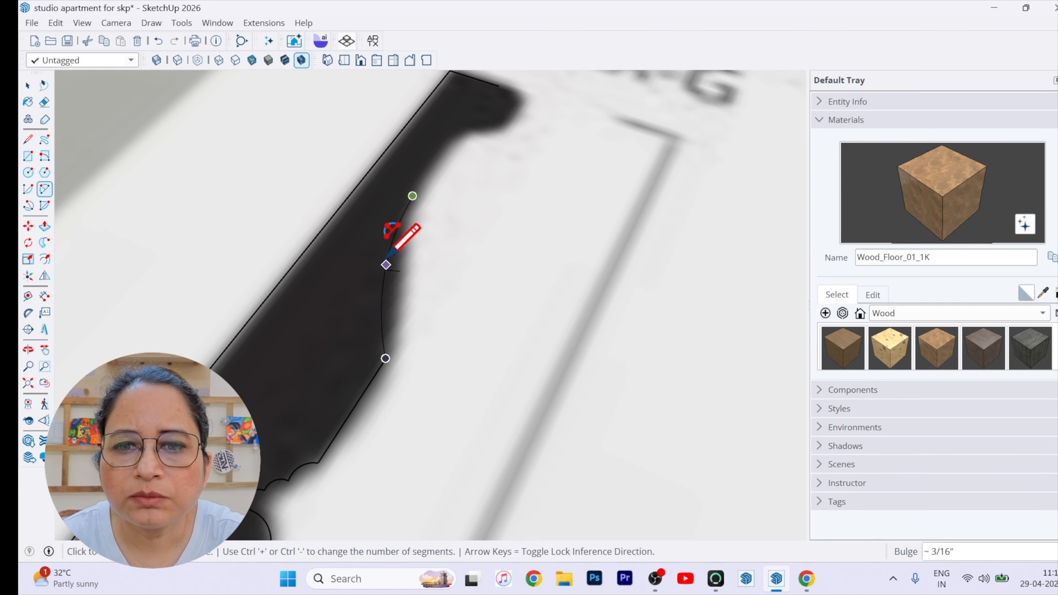
pyautogui.click(395, 250)
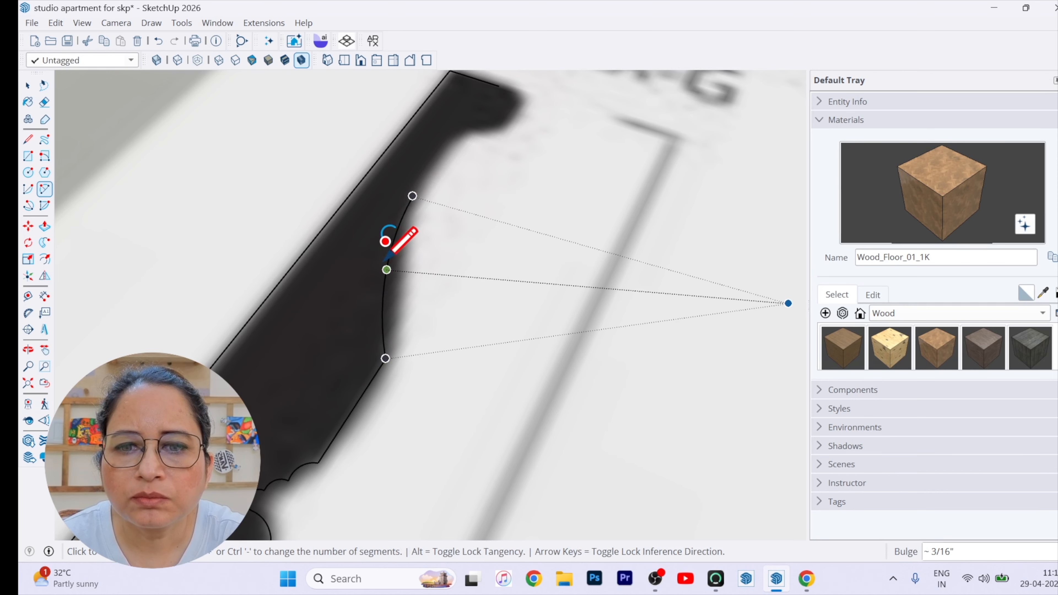
# Continue the front with an inward-curving arc, bulge about 3/16 in, ending under the moulding's rounded head
pyautogui.click(412, 196)
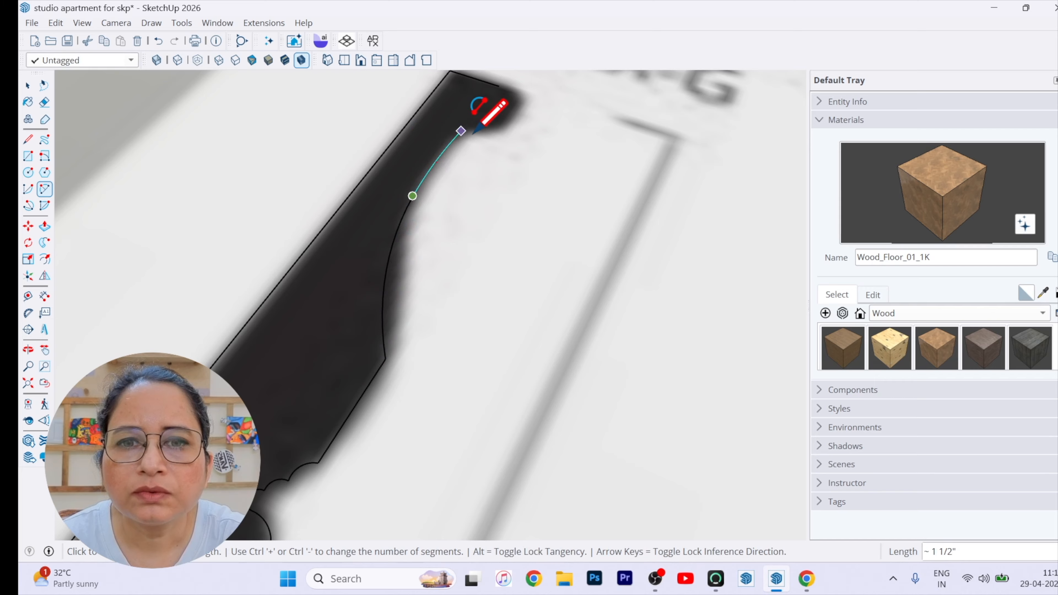
pyautogui.click(463, 126)
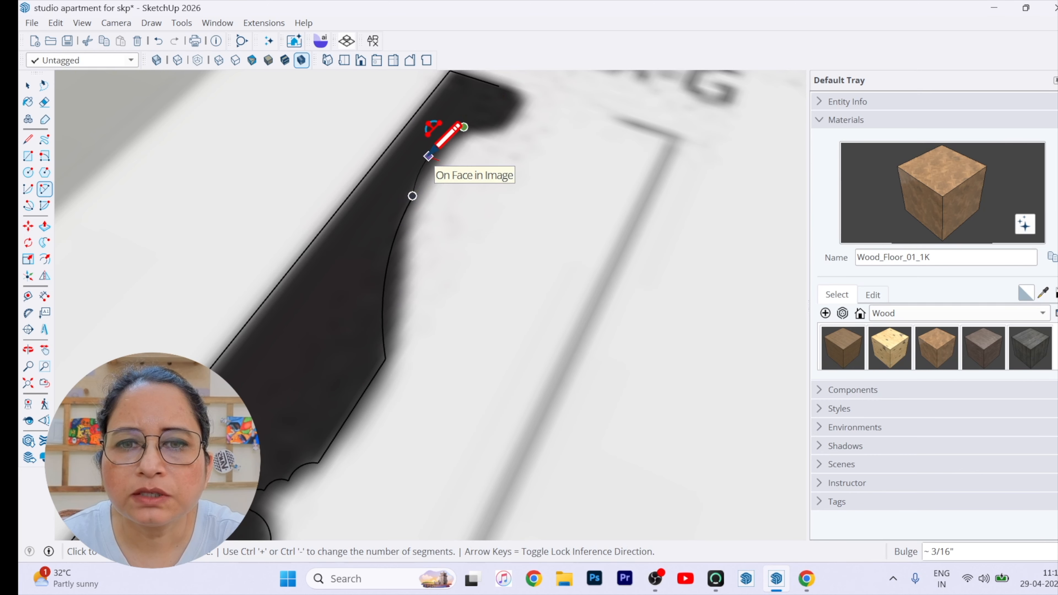
pyautogui.click(467, 127)
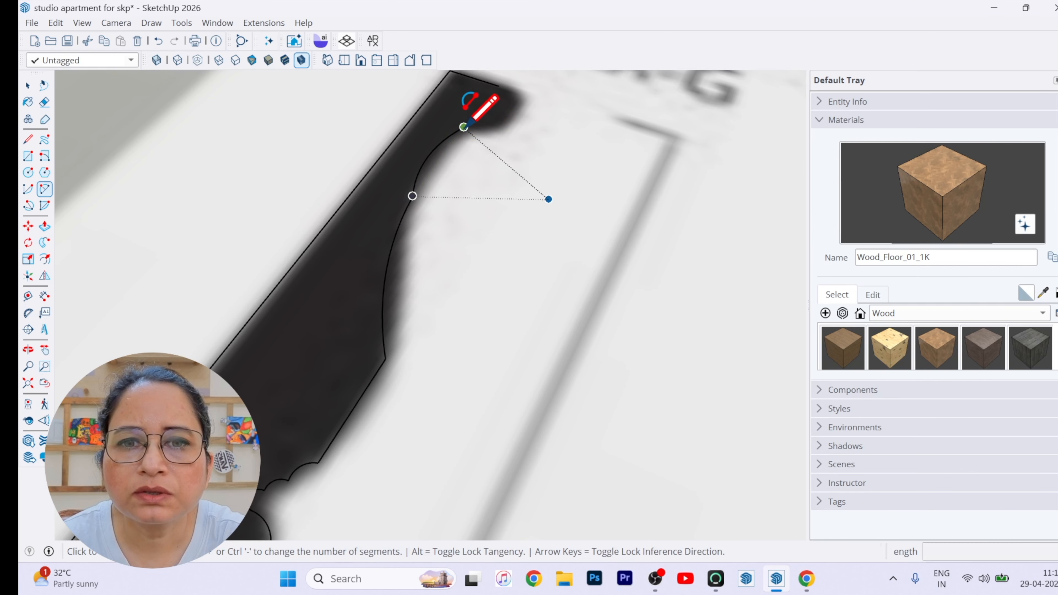
pyautogui.click(463, 126)
pyautogui.click(499, 139)
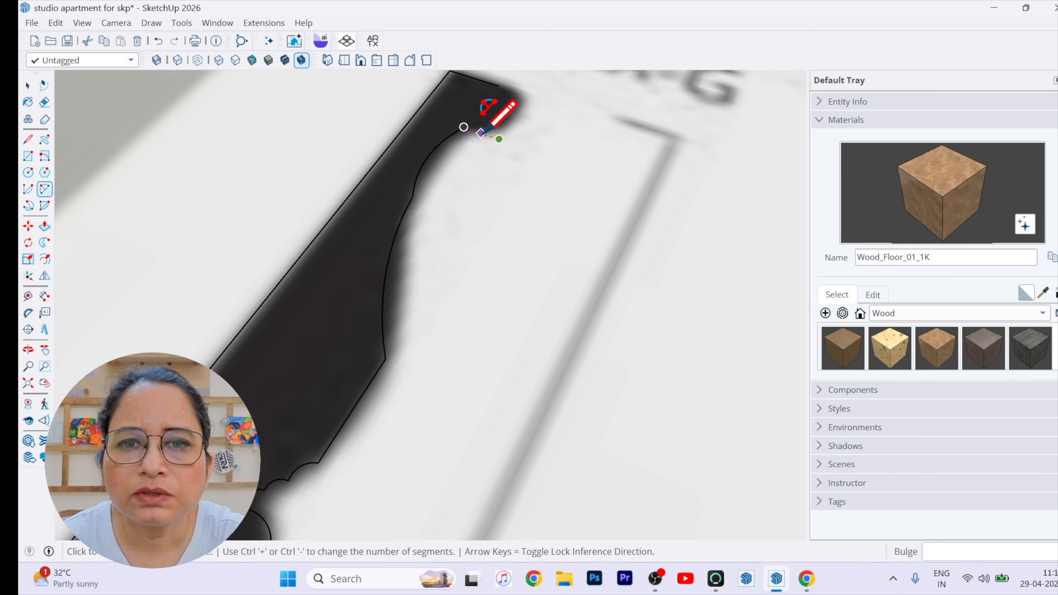
pyautogui.press('space')
# Draw an outward arc about 7/16 in long with a 1/8 in bulge along the underside of the profile's head
pyautogui.moveTo(503, 142); pyautogui.dragTo(455, 266, button='middle')
pyautogui.scroll(-3, 454, 292)
pyautogui.scroll(5, 467, 231)
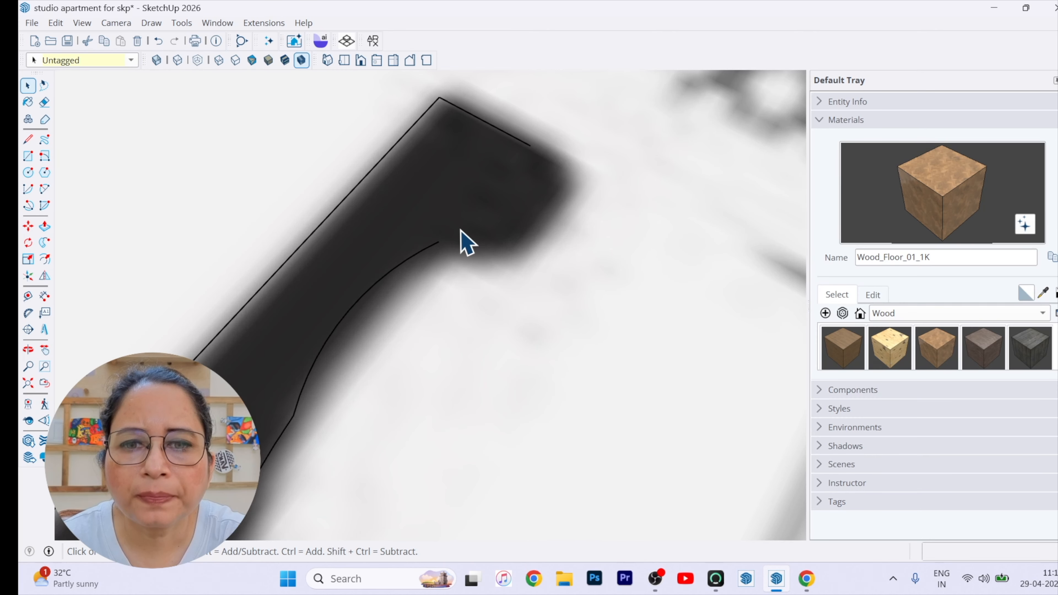
pyautogui.press('a')
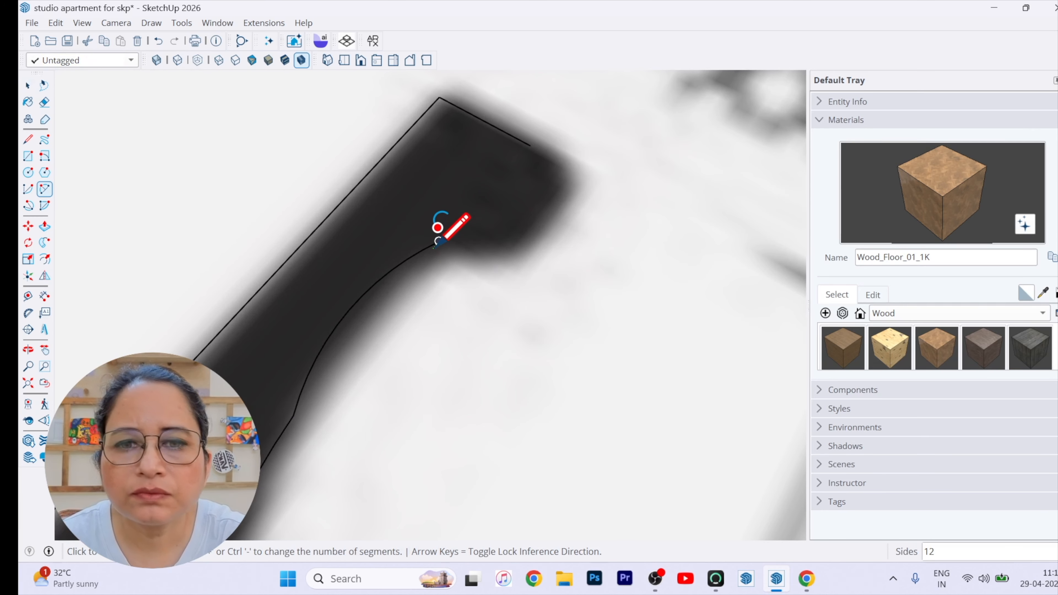
pyautogui.click(439, 241)
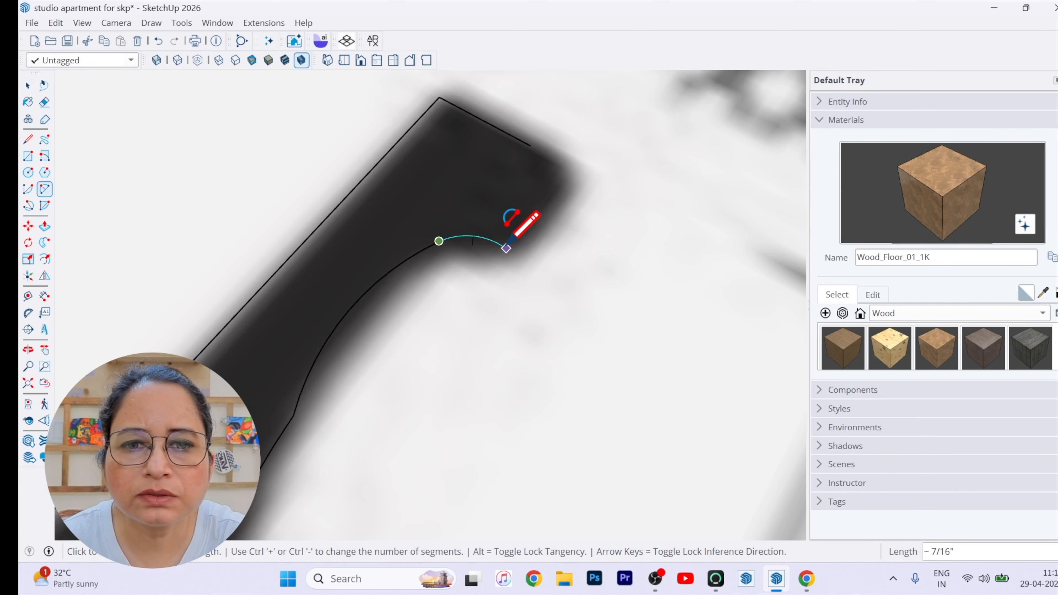
pyautogui.click(506, 249)
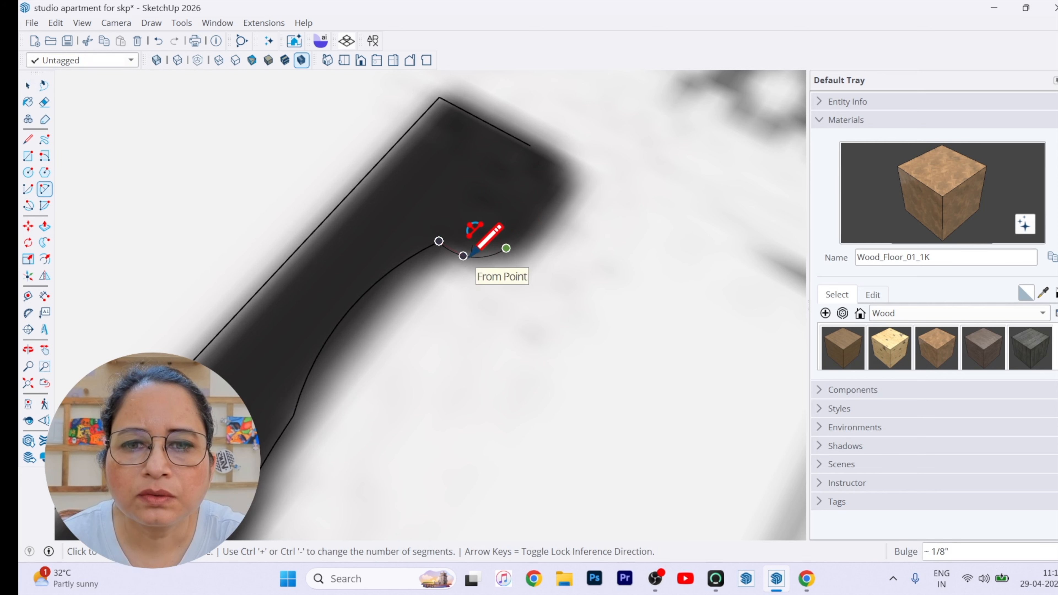
pyautogui.click(472, 253)
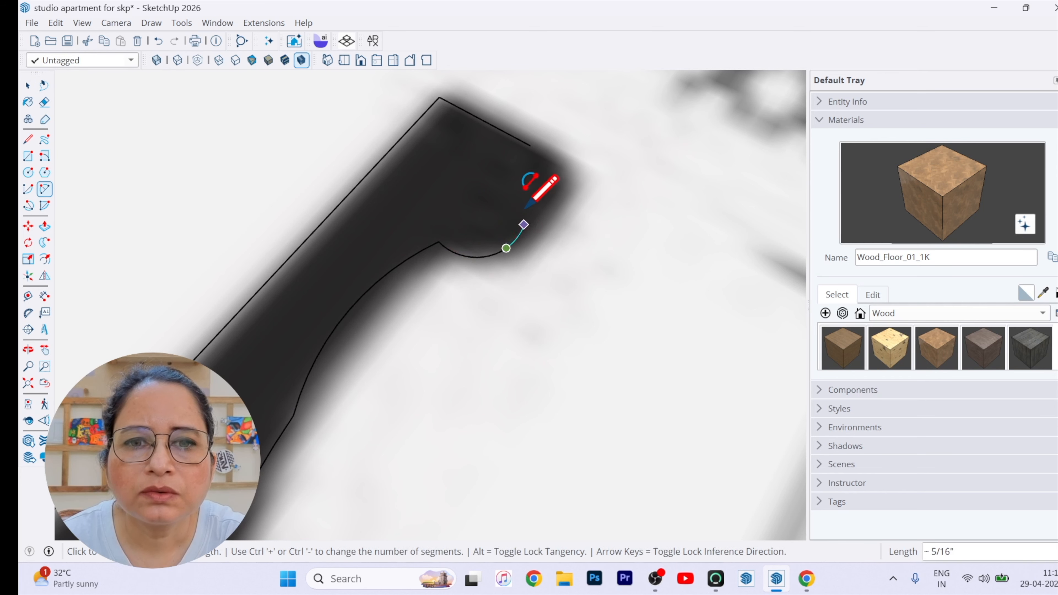
# Add an outward arc with a bulge of about 1/16 in around the head's front, continuing from the underside arc
pyautogui.click(562, 174)
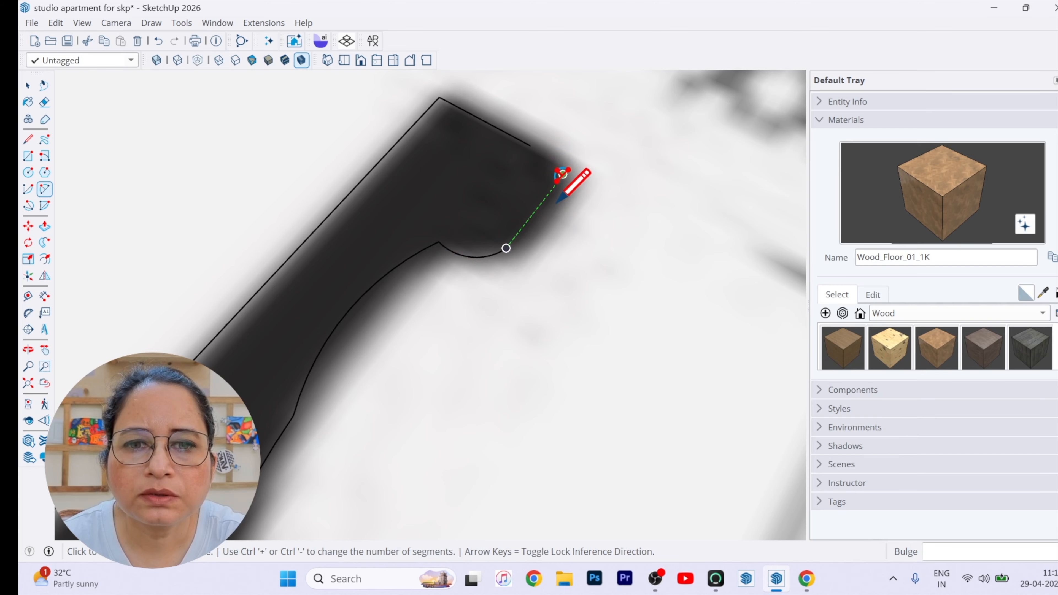
pyautogui.click(563, 174)
pyautogui.scroll(4, 556, 200)
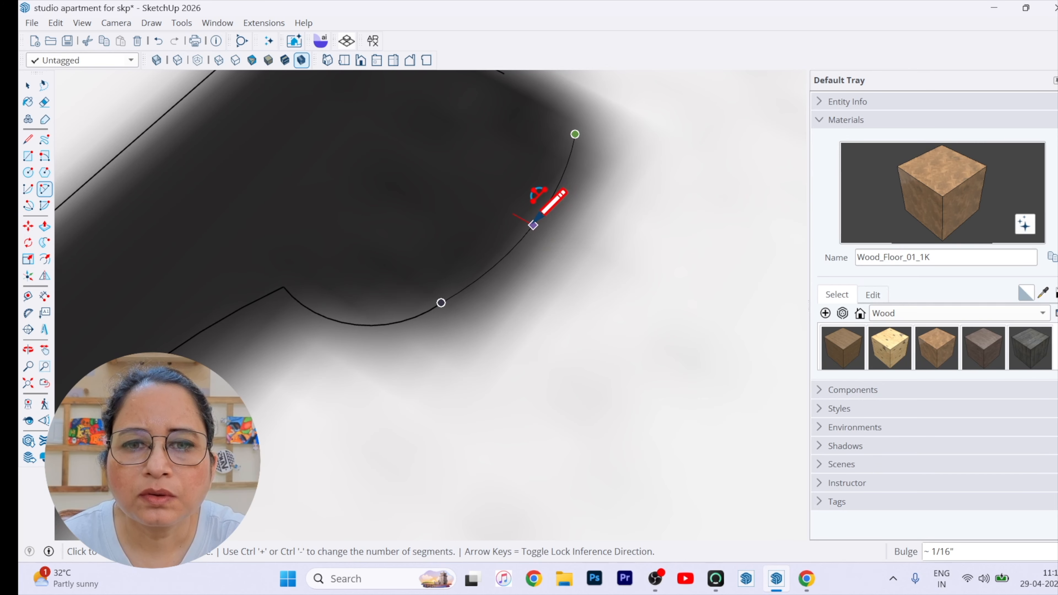
pyautogui.click(563, 242)
pyautogui.scroll(-3, 481, 500)
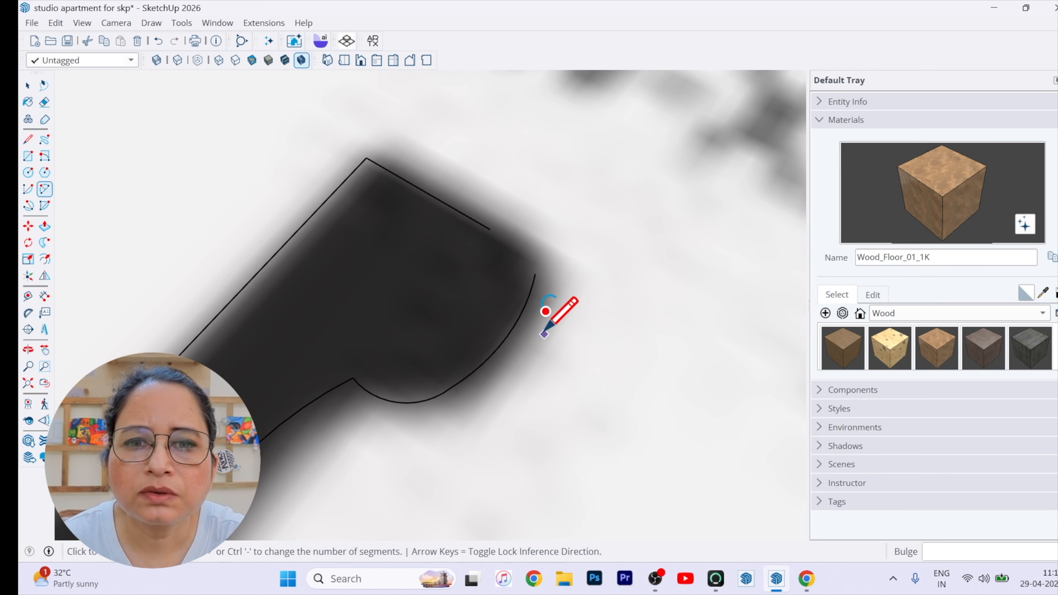
pyautogui.click(536, 273)
pyautogui.click(491, 229)
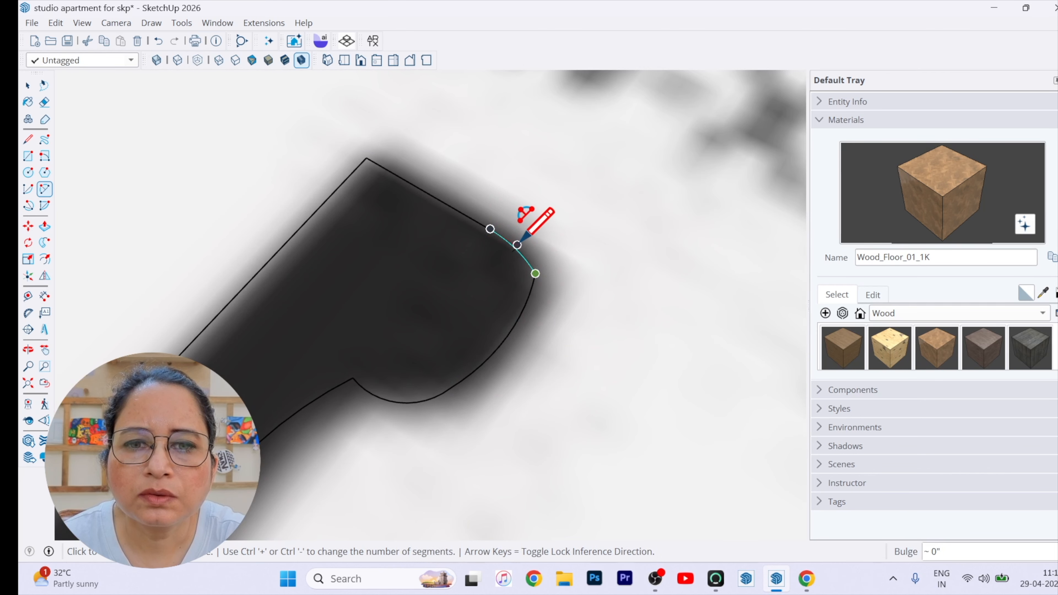
pyautogui.press('Escape')
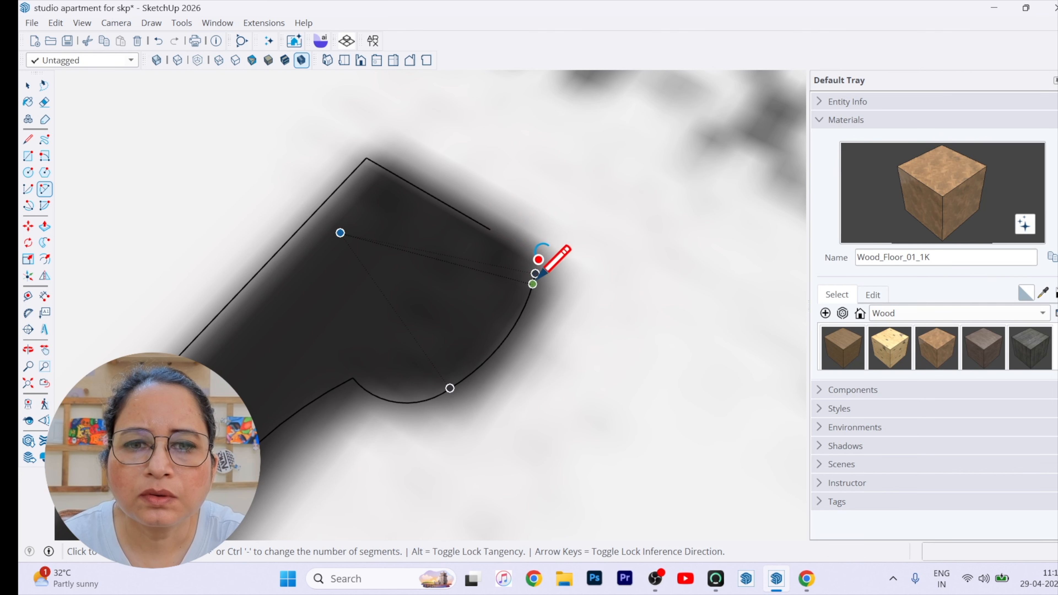
pyautogui.press('space')
pyautogui.press('l')
pyautogui.press('space')
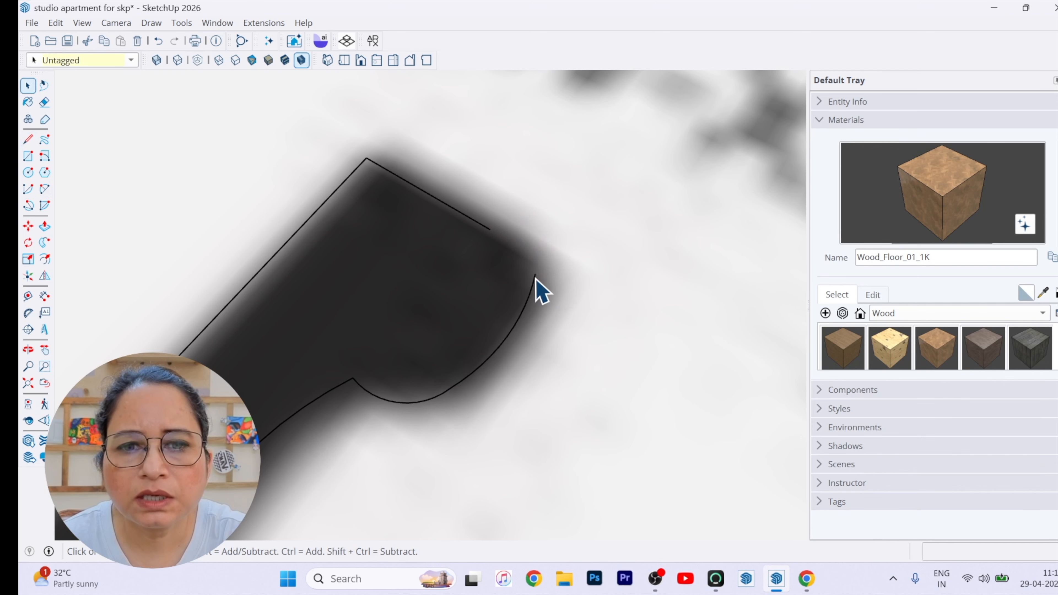
# Close the moulding profile with a short straight line from the front arc's upper end to the top edge's open end
pyautogui.press('l')
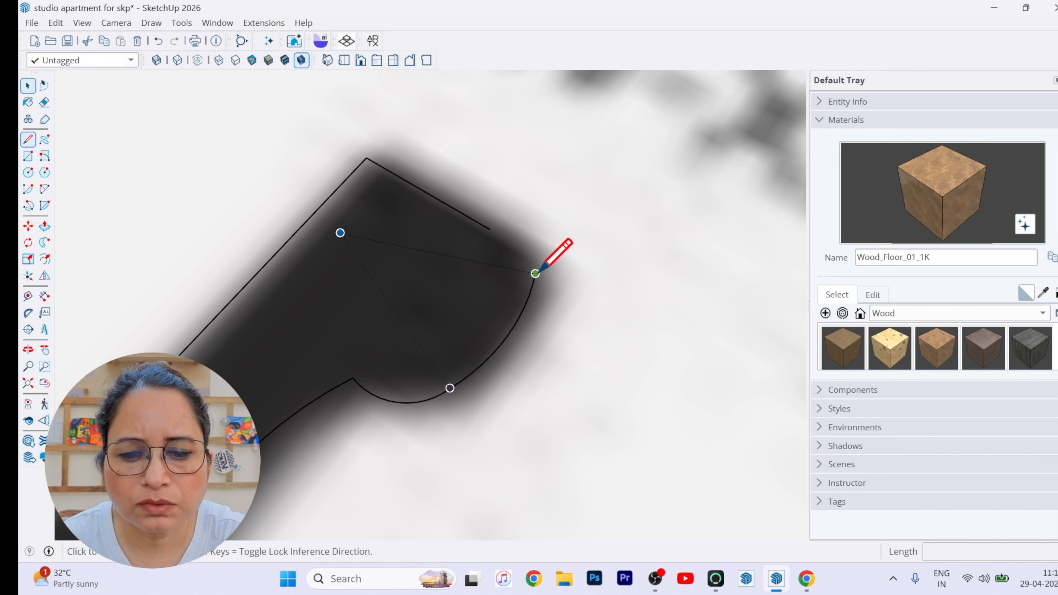
pyautogui.click(491, 228)
pyautogui.press('space')
# Delete the imported moulding reference image, keeping only the traced profile face
pyautogui.scroll(-5, 542, 271)
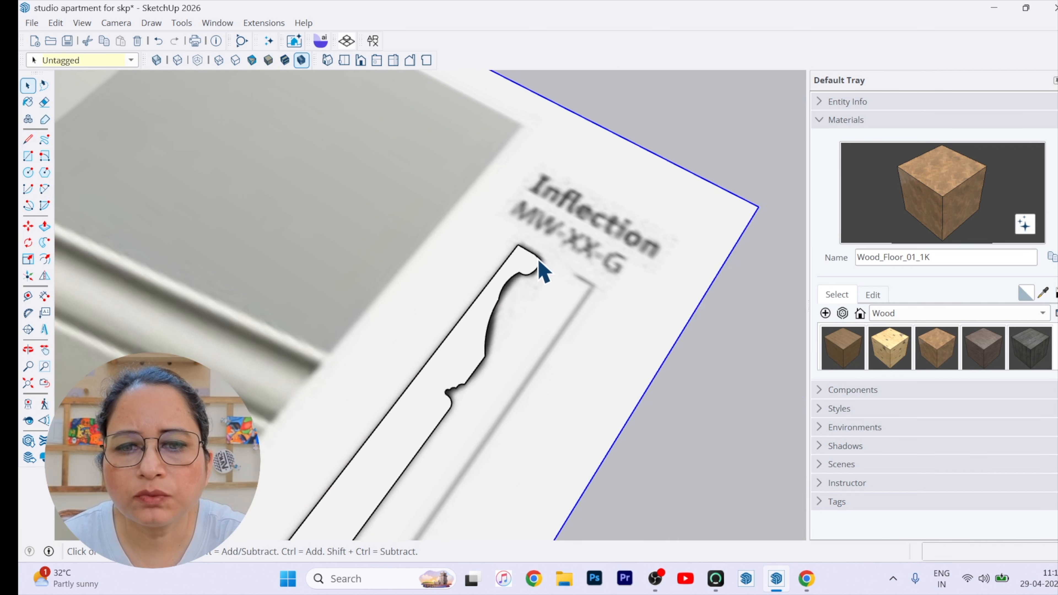
pyautogui.scroll(-3, 539, 263)
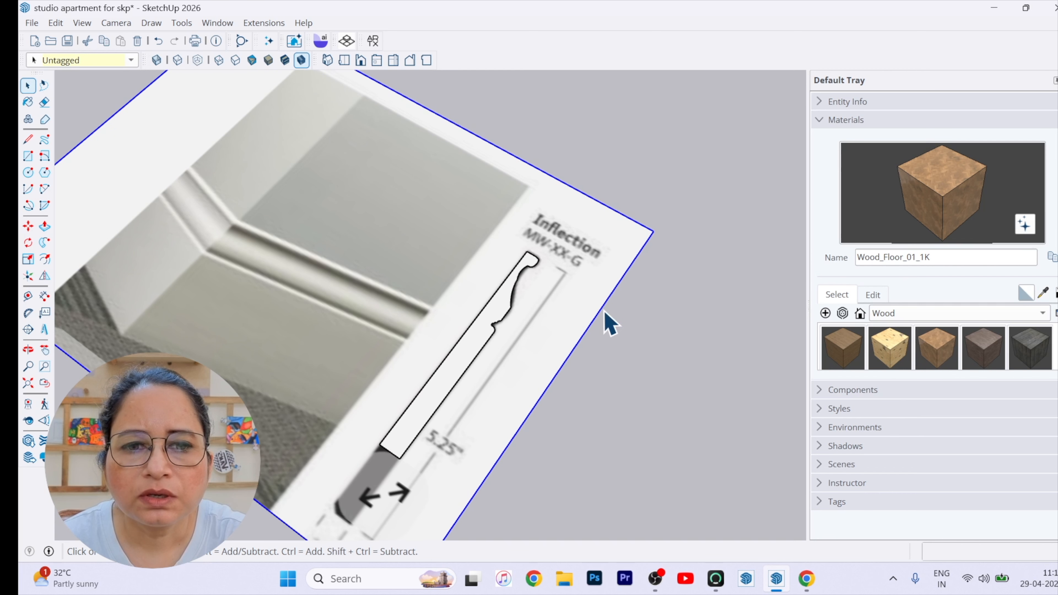
pyautogui.click(625, 336)
pyautogui.moveTo(563, 318); pyautogui.dragTo(563, 318)
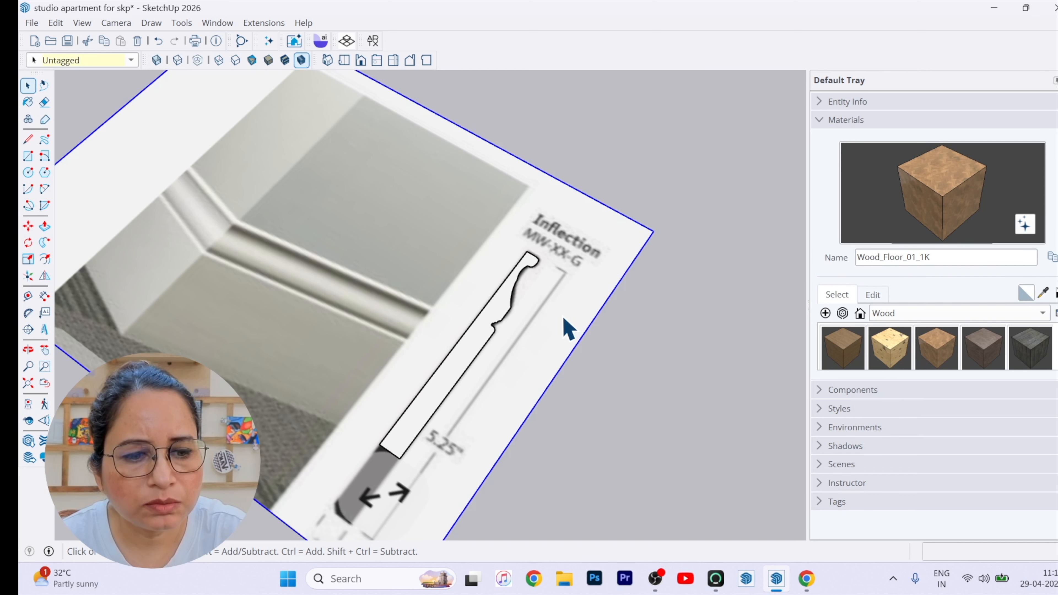
pyautogui.press('Delete')
# Examine the traced profile's position and orientation relative to the apartment's outer wall corner
pyautogui.scroll(-10, 575, 317)
pyautogui.moveTo(531, 445); pyautogui.dragTo(588, 377, button='middle')
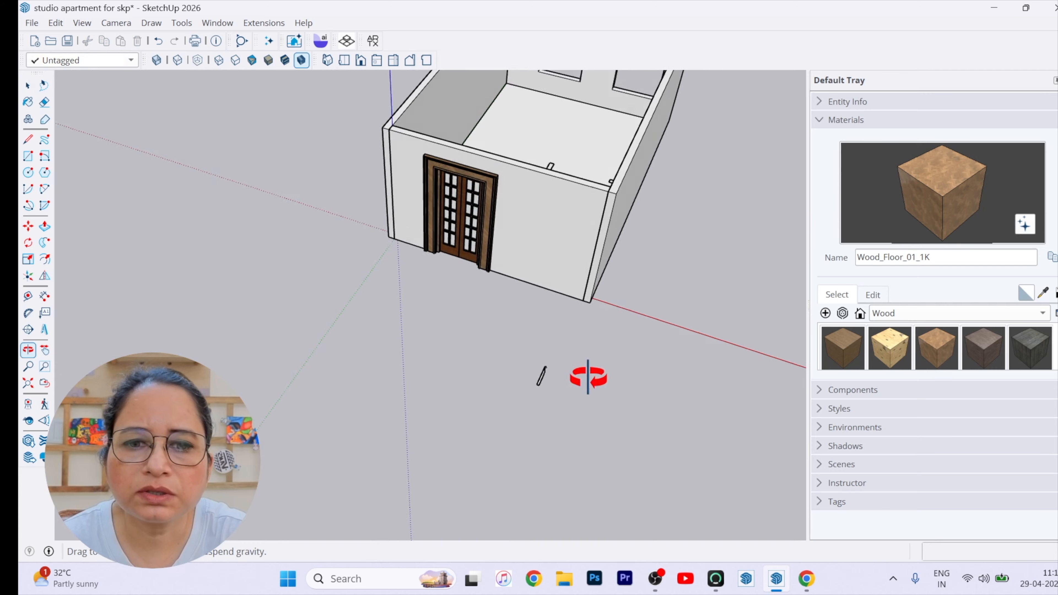
pyautogui.scroll(4, 579, 377)
pyautogui.moveTo(275, 415); pyautogui.dragTo(545, 393, button='middle')
pyautogui.scroll(-3, 446, 467)
pyautogui.scroll(3, 438, 196)
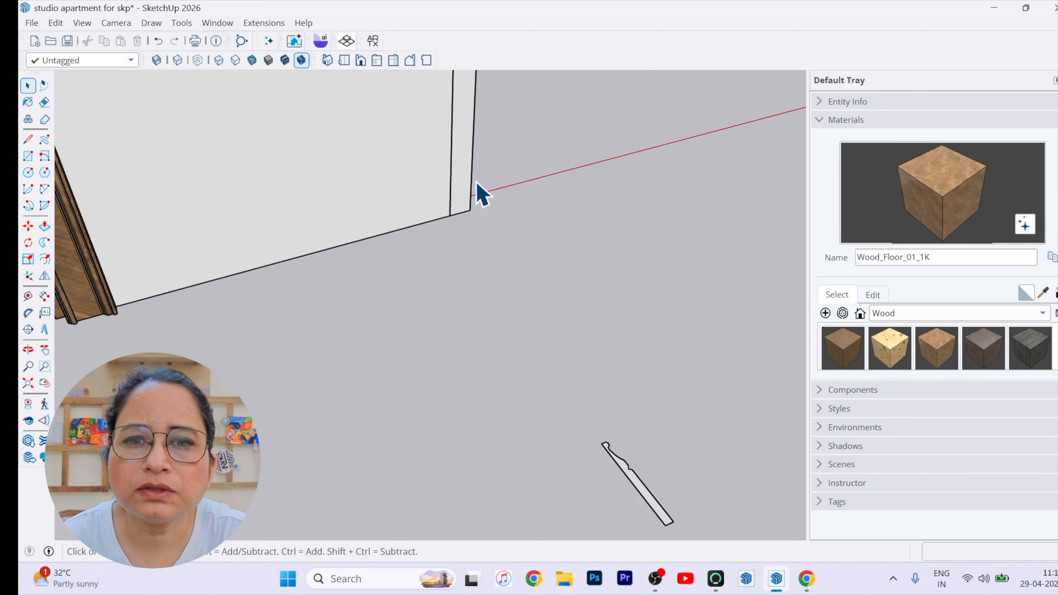
pyautogui.scroll(-3, 515, 358)
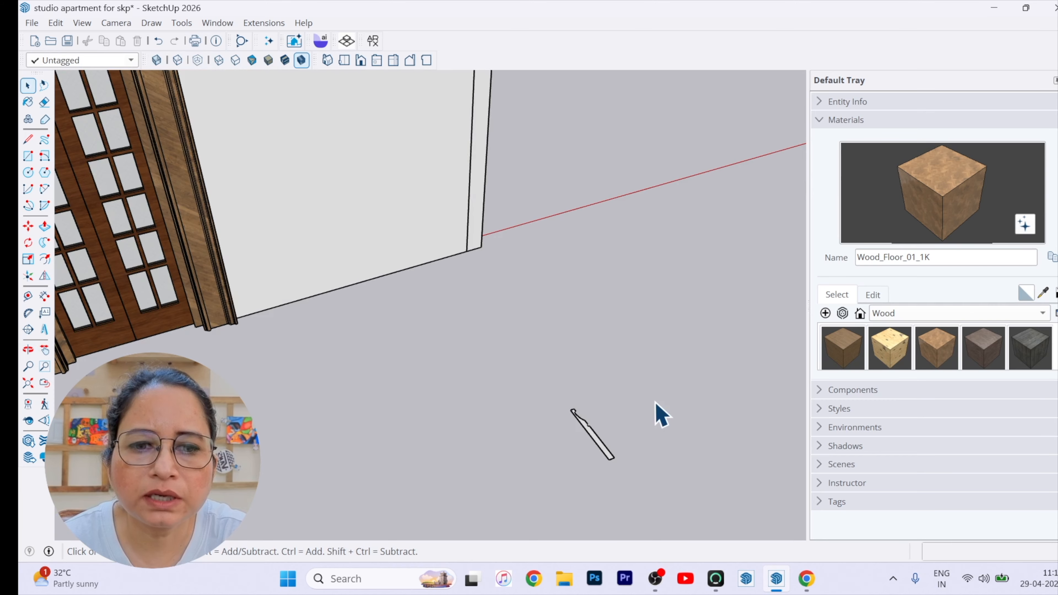
# Select the flat moulding profile and rotate it 90° about the red axis at its end corner so it stands upright
pyautogui.moveTo(634, 369); pyautogui.dragTo(512, 486)
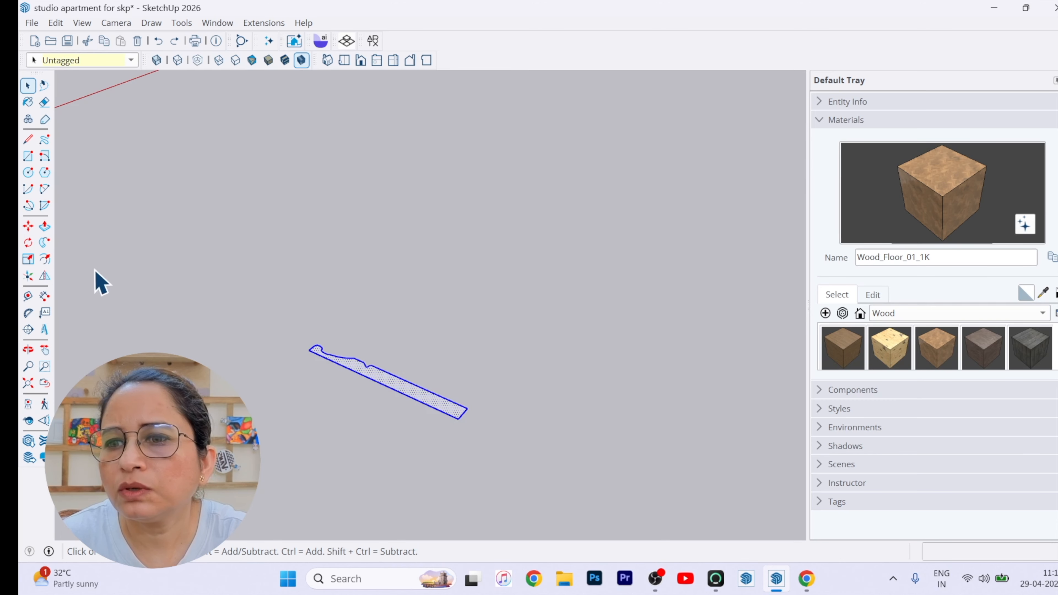
pyautogui.click(28, 242)
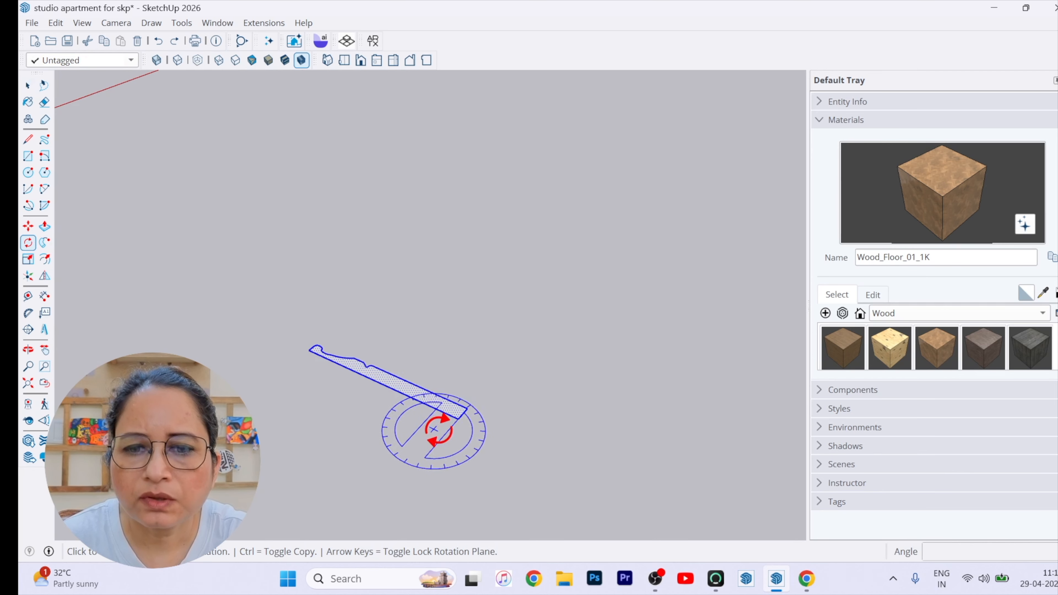
pyautogui.press('Right')
pyautogui.click(458, 418)
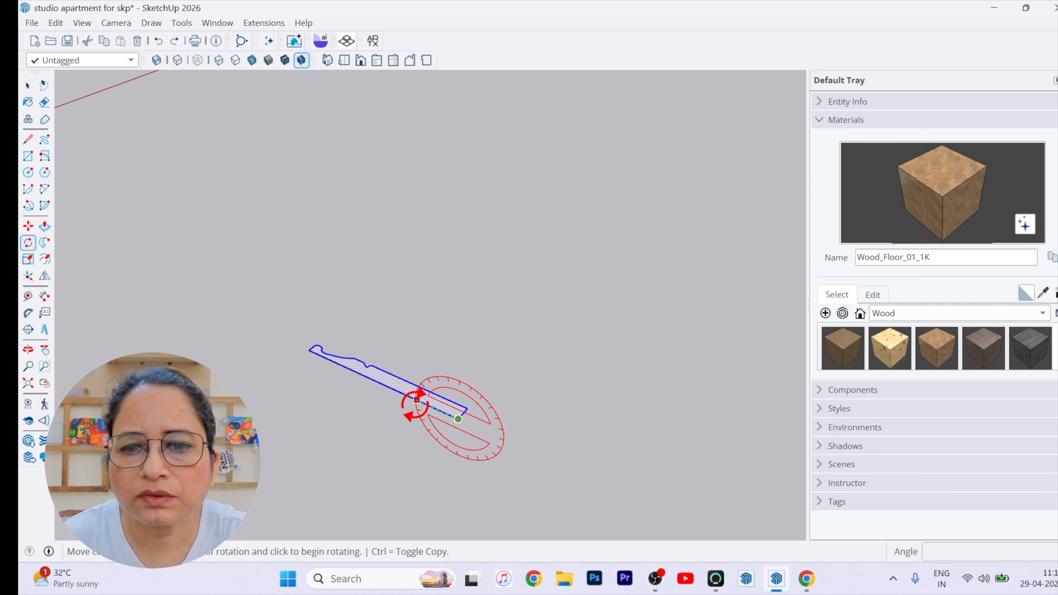
pyautogui.click(416, 400)
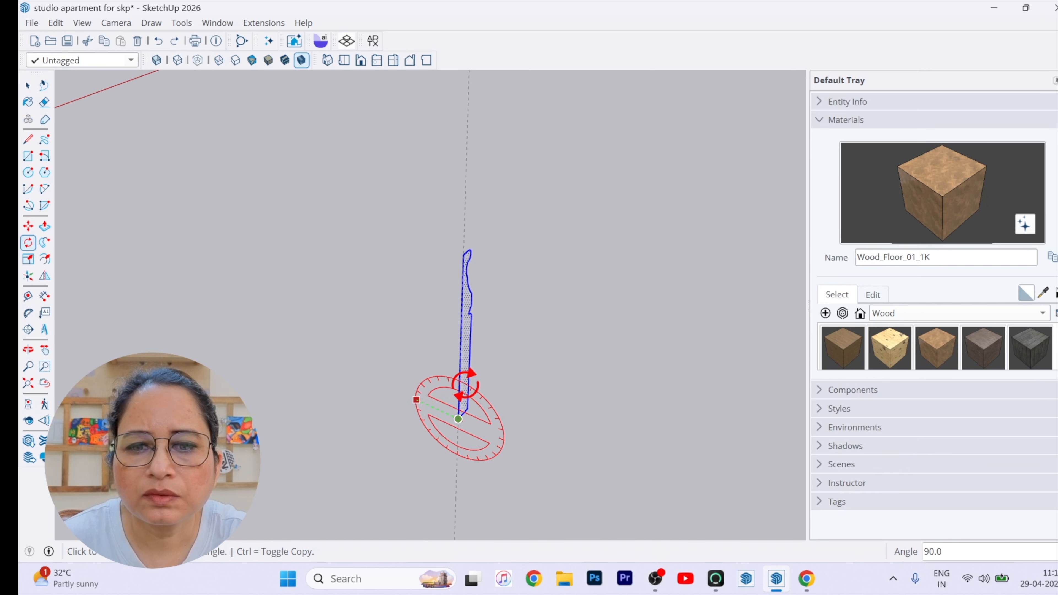
pyautogui.click(465, 385)
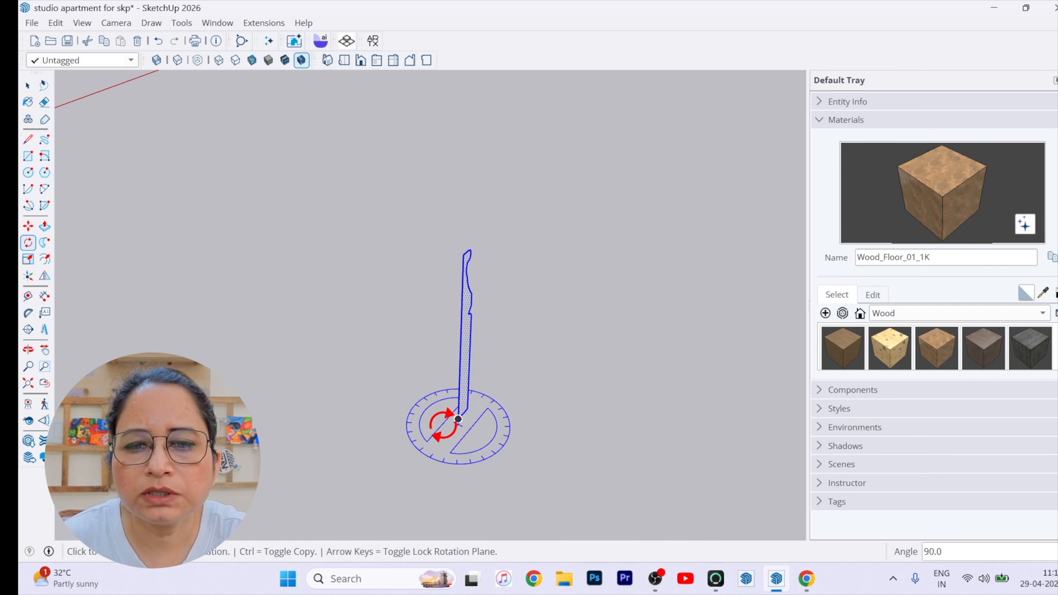
# Rotate the upright moulding profile about the vertical axis at its base corner so it stands perpendicular to the wall
pyautogui.press('Left')
pyautogui.press('Up')
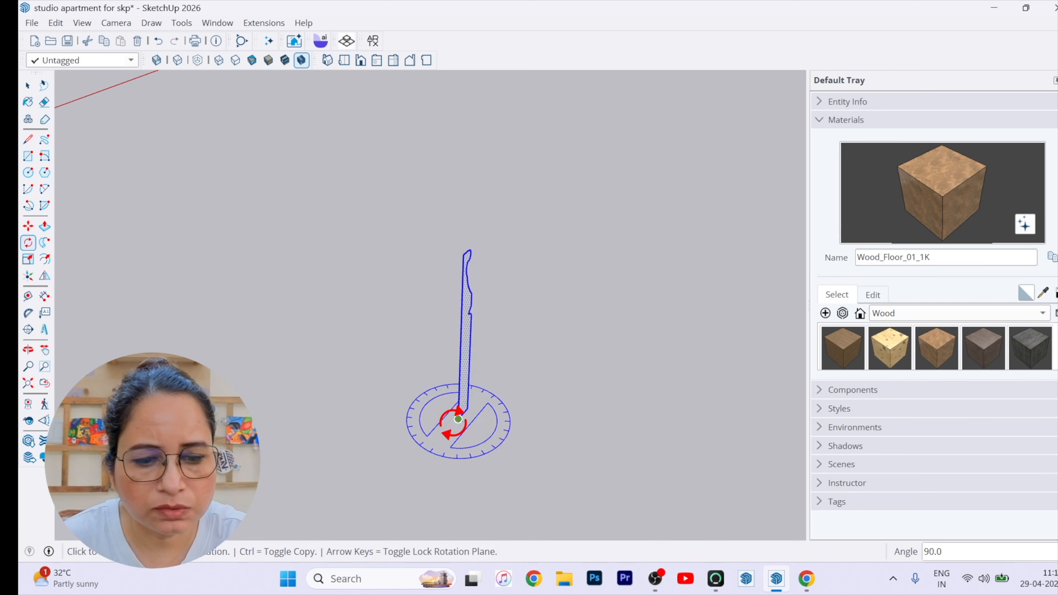
pyautogui.click(458, 419)
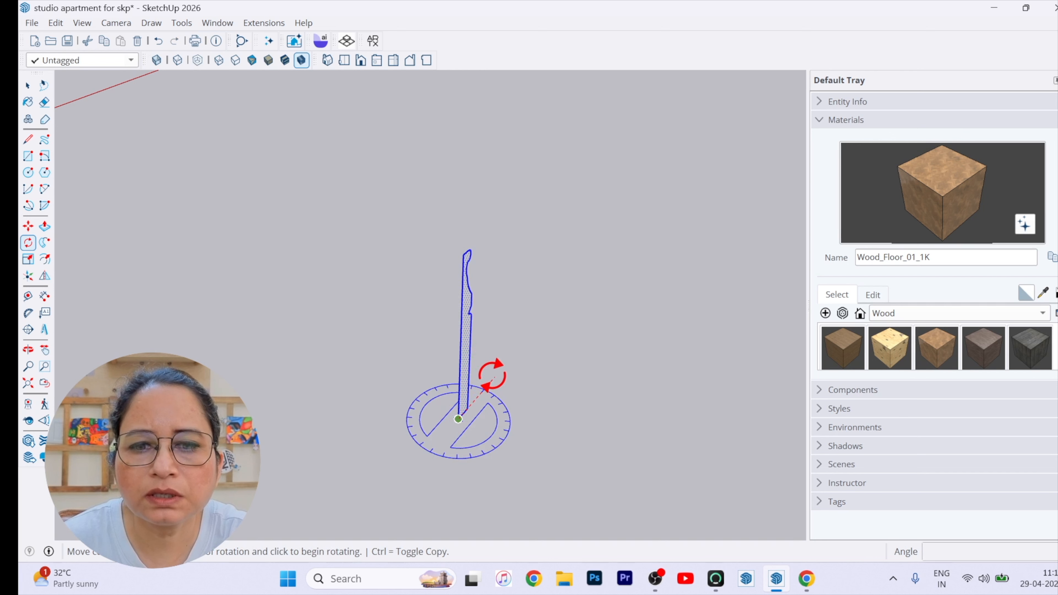
pyautogui.click(492, 375)
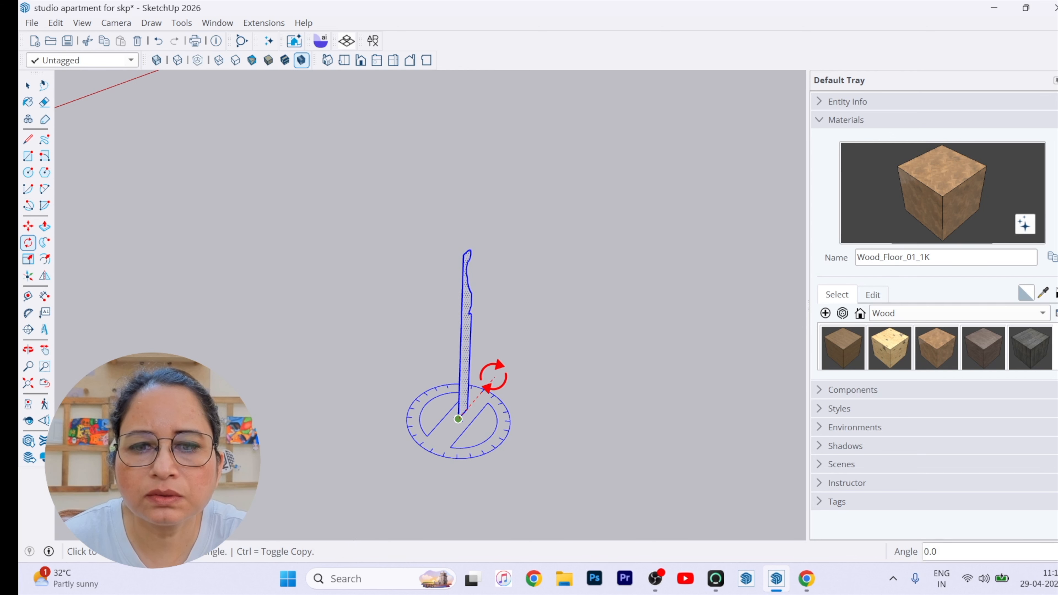
pyautogui.click(516, 448)
pyautogui.press('space')
pyautogui.press('m')
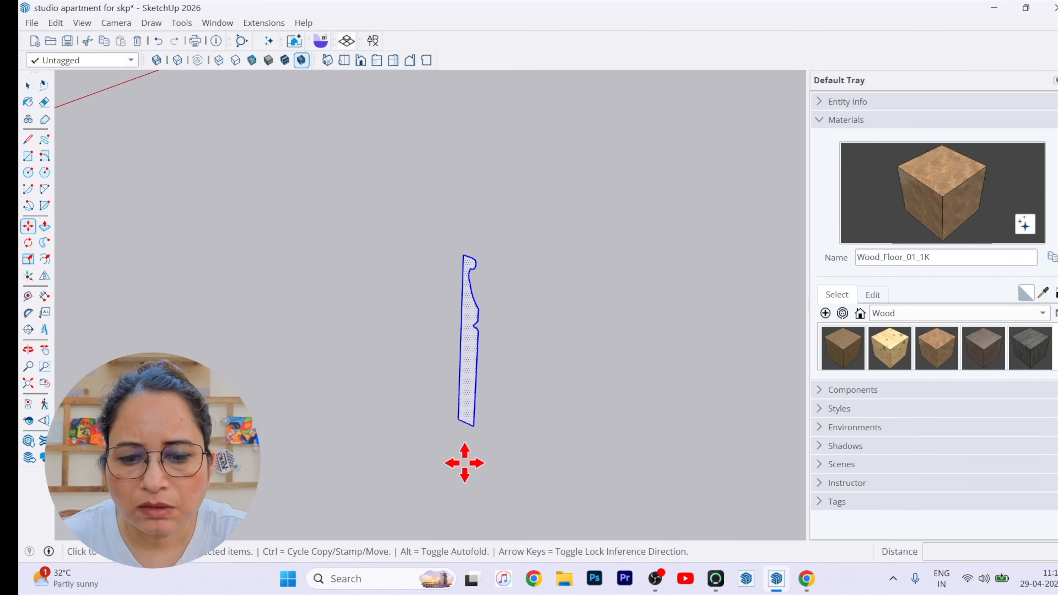
pyautogui.press('space')
# Draw a line along the wall's bottom edge from the door trim to the wall's outer corner
pyautogui.scroll(-5, 590, 451)
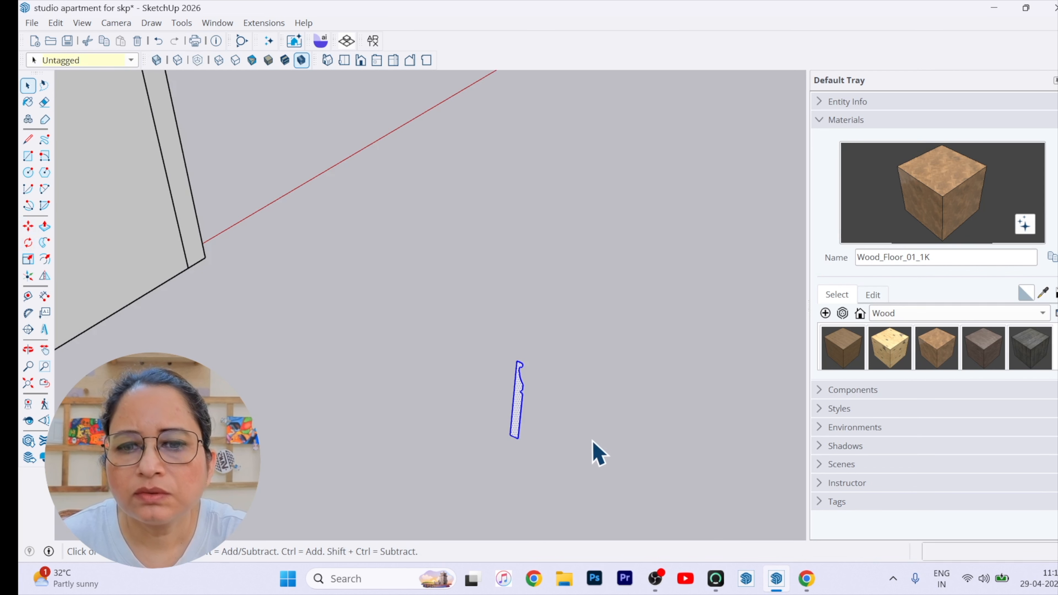
pyautogui.scroll(3, 283, 519)
pyautogui.moveTo(279, 508); pyautogui.dragTo(28, 430, button='middle')
pyautogui.scroll(3, 335, 405)
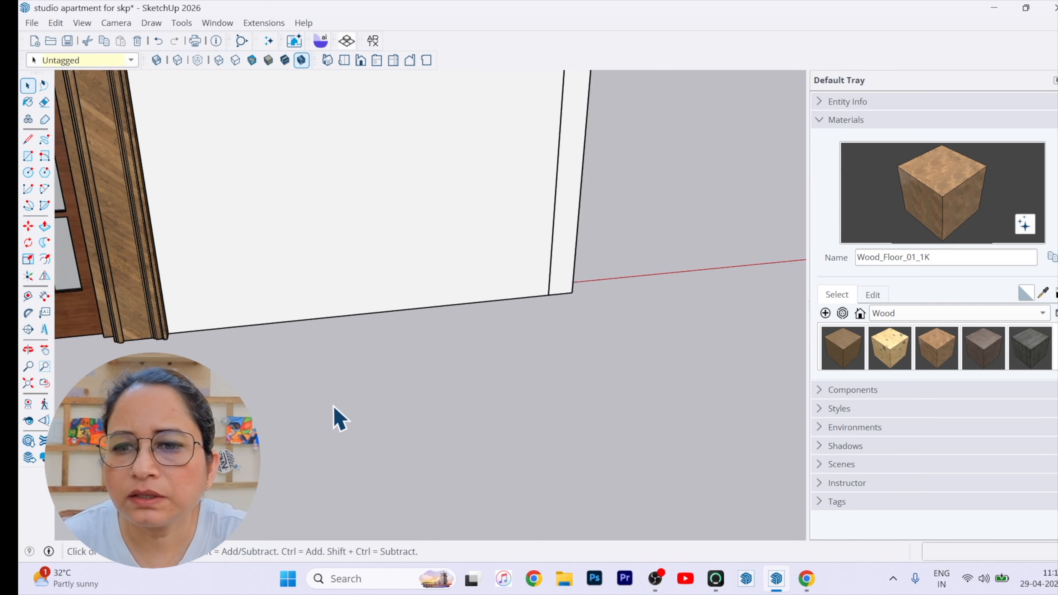
pyautogui.moveTo(334, 407); pyautogui.dragTo(200, 442, button='middle')
pyautogui.click(26, 141)
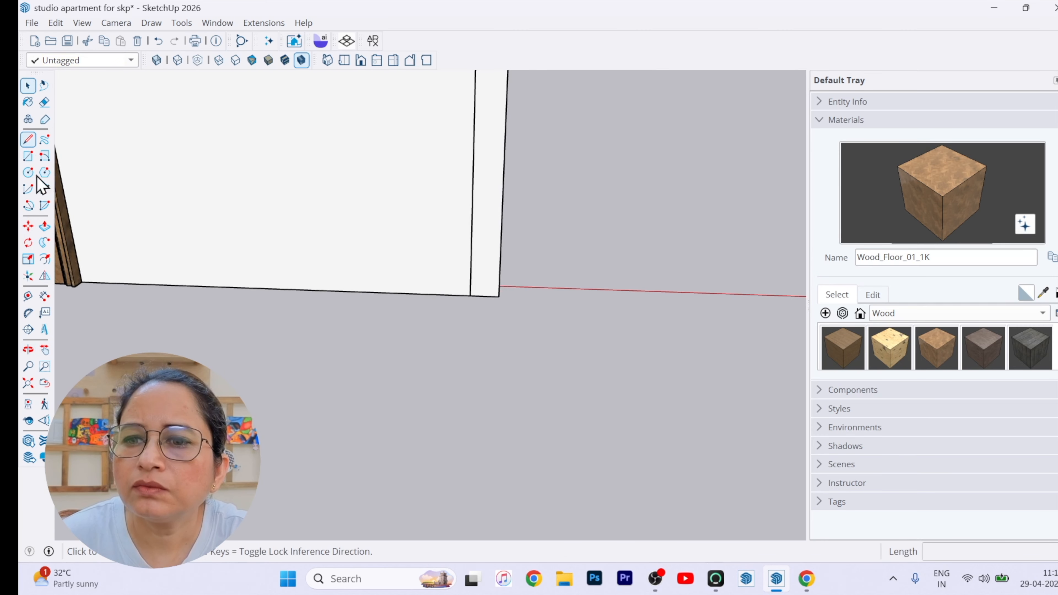
pyautogui.click(82, 283)
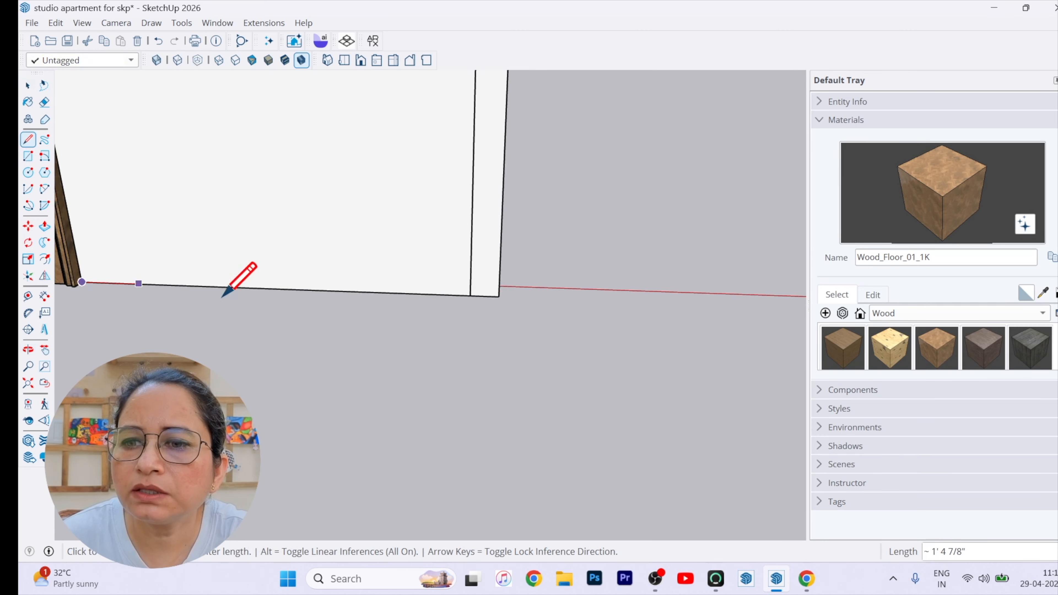
pyautogui.click(499, 296)
pyautogui.press('space')
# Move the moulding profile by its bottom corner onto the bottom corner at the wall's outer end
pyautogui.moveTo(294, 465); pyautogui.dragTo(492, 450, button='middle')
pyautogui.scroll(-5, 328, 466)
pyautogui.scroll(5, 521, 415)
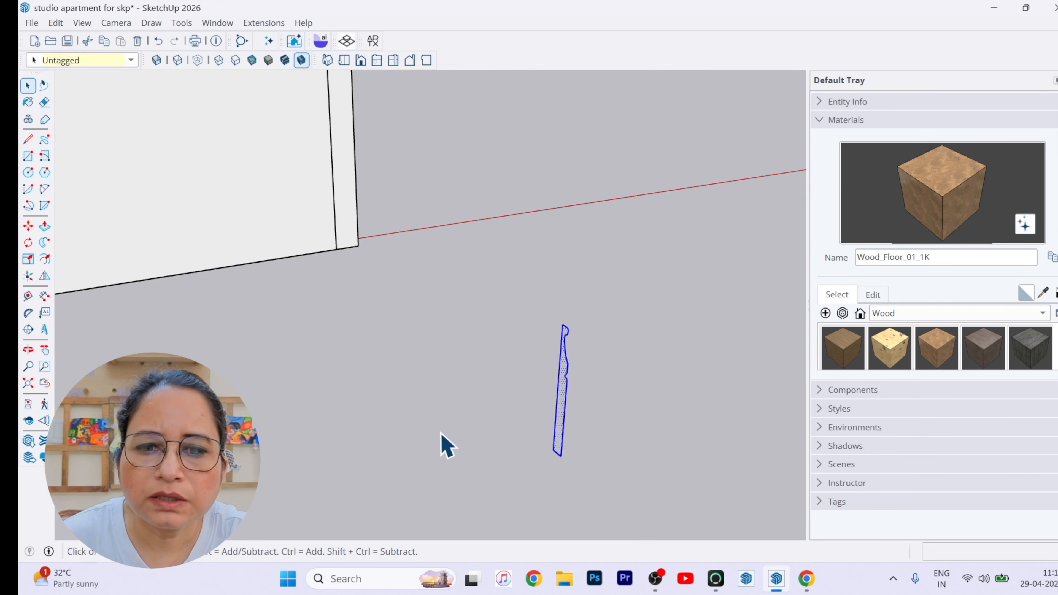
pyautogui.press('m')
pyautogui.click(556, 453)
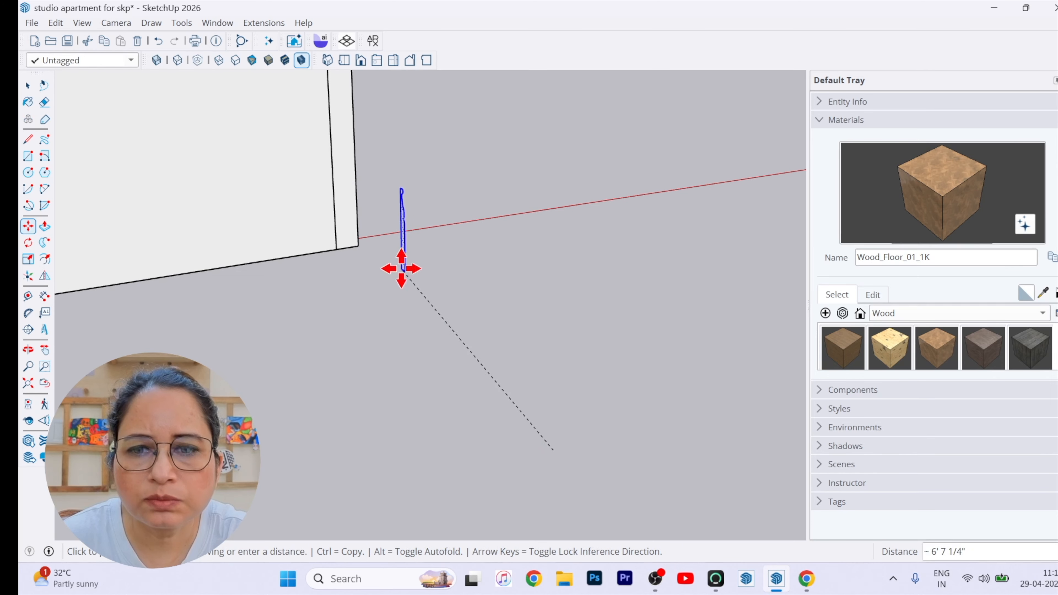
pyautogui.click(358, 245)
pyautogui.moveTo(354, 288); pyautogui.dragTo(534, 315, button='middle')
pyautogui.press('space')
# Extrude the moulding profile with Follow Me along the wall's bottom line to form the skirting up to the door trim
pyautogui.moveTo(398, 273); pyautogui.dragTo(263, 273, button='middle')
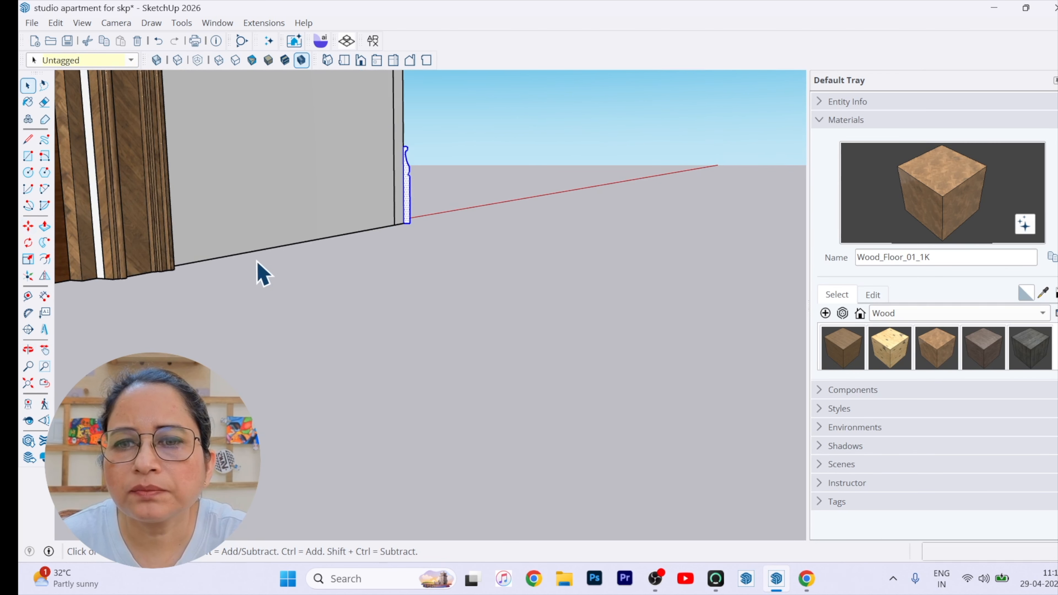
pyautogui.moveTo(313, 191); pyautogui.dragTo(362, 271, button='middle')
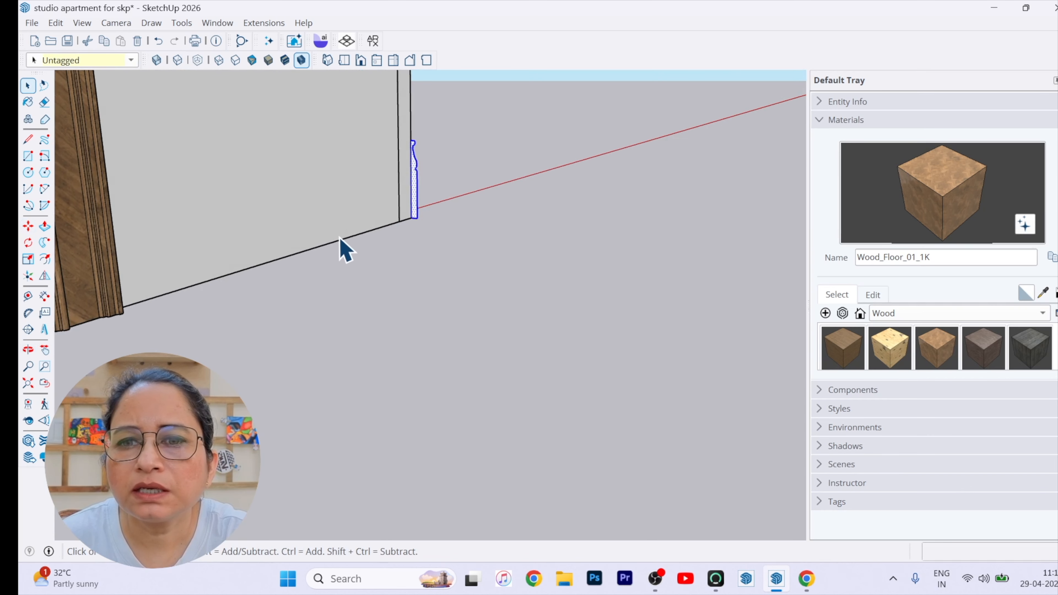
pyautogui.click(44, 243)
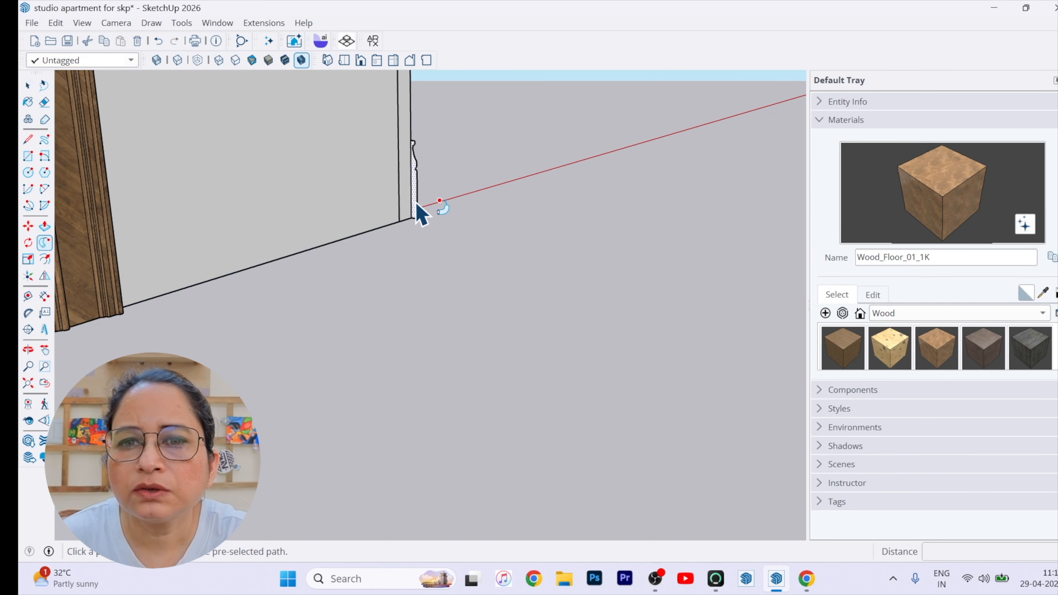
pyautogui.click(415, 204)
pyautogui.moveTo(441, 275); pyautogui.dragTo(389, 429, button='middle')
pyautogui.scroll(-2, 560, 335)
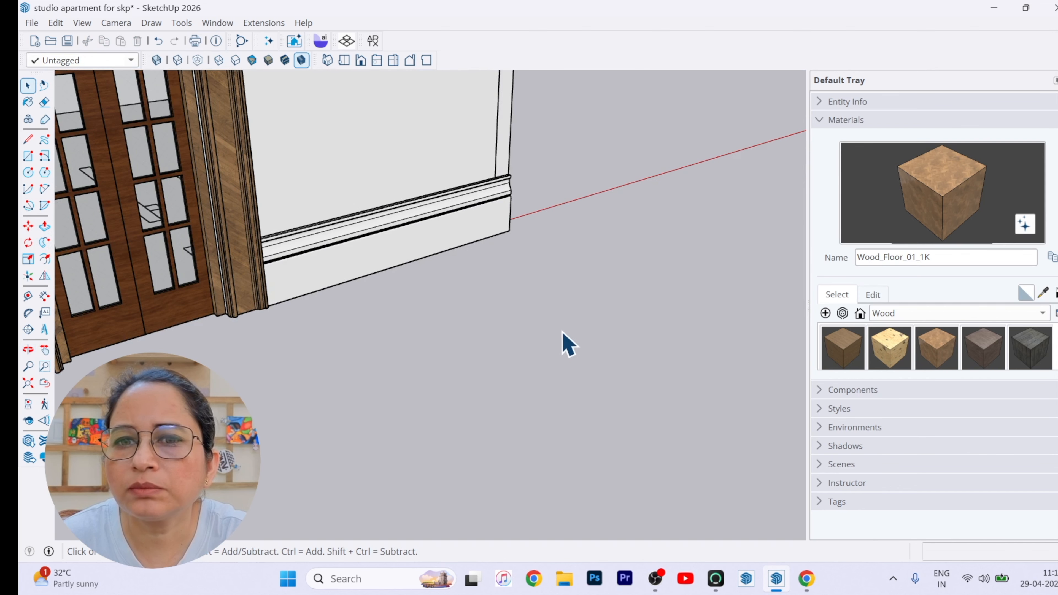
# Try painting the skirting's lower face with the Wood_Floor_01_1K material, and undo the paint
pyautogui.scroll(3, 325, 236)
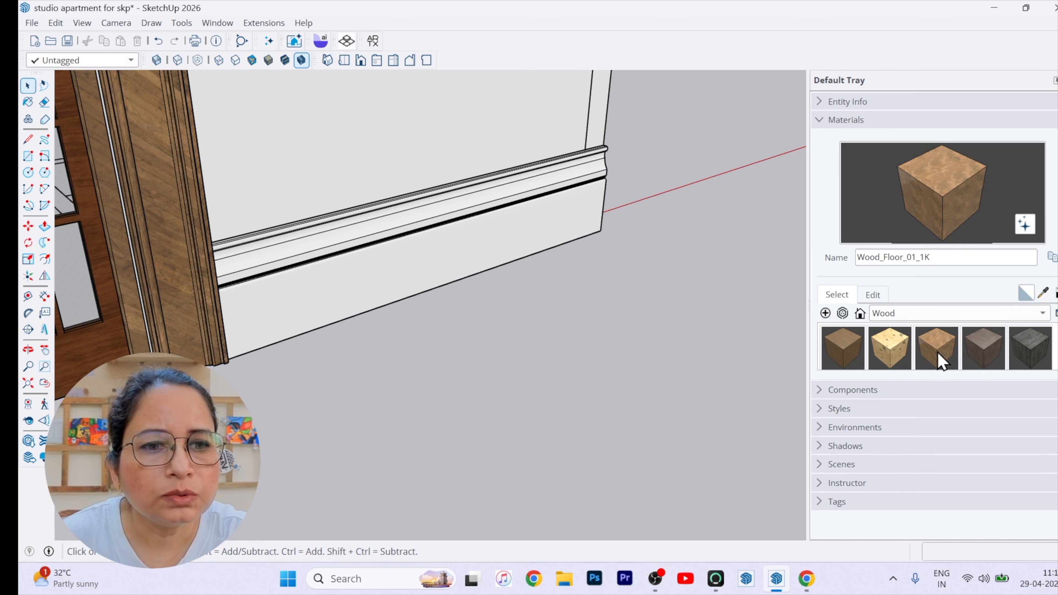
pyautogui.click(458, 227)
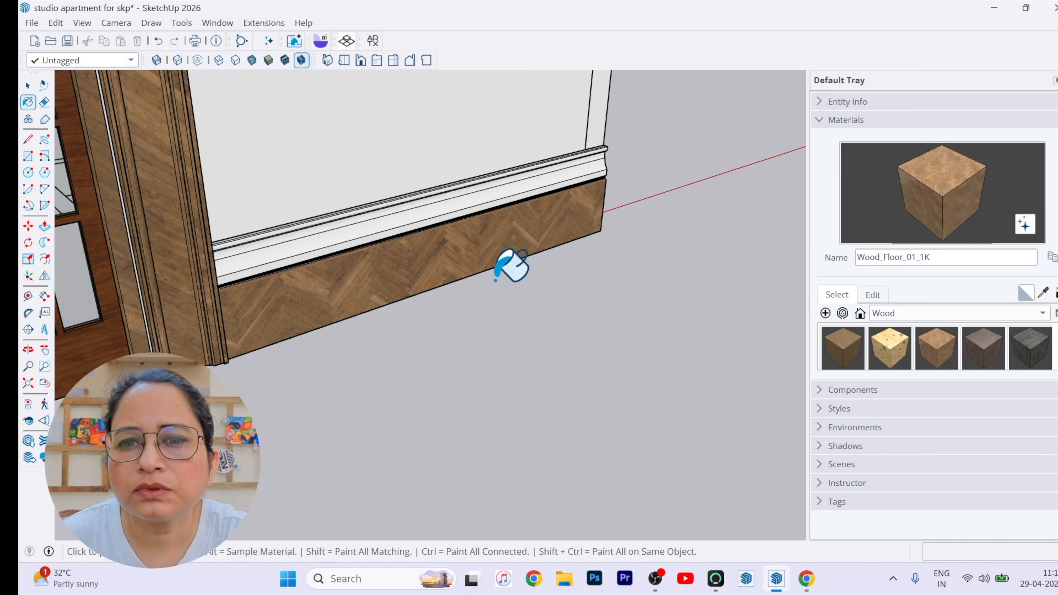
pyautogui.press('space')
pyautogui.hotkey('ctrl', 'z')
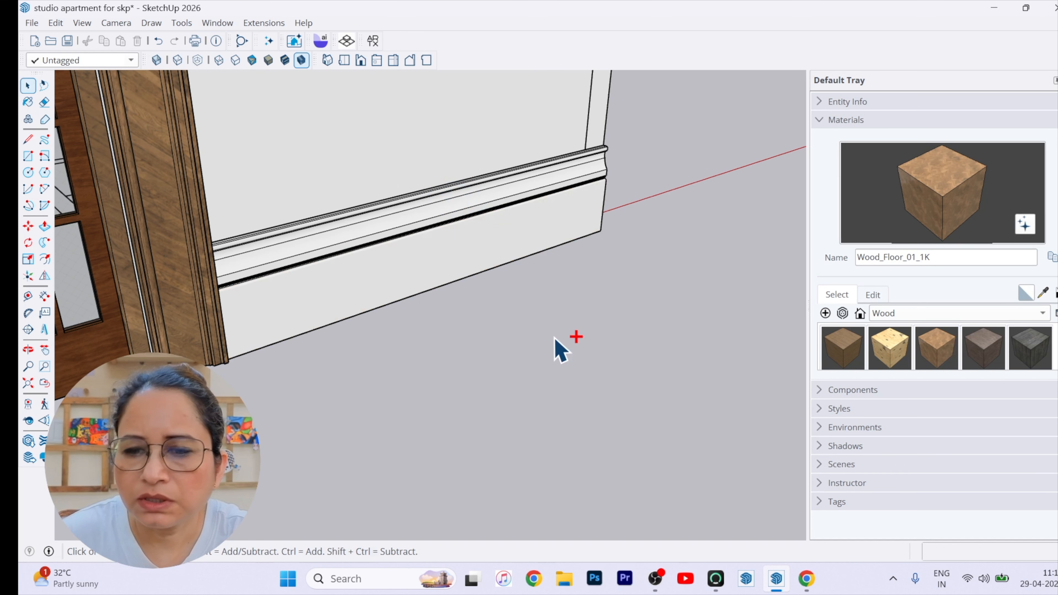
# Select all connected geometry of the skirting and make it a group
pyautogui.tripleClick(458, 260)
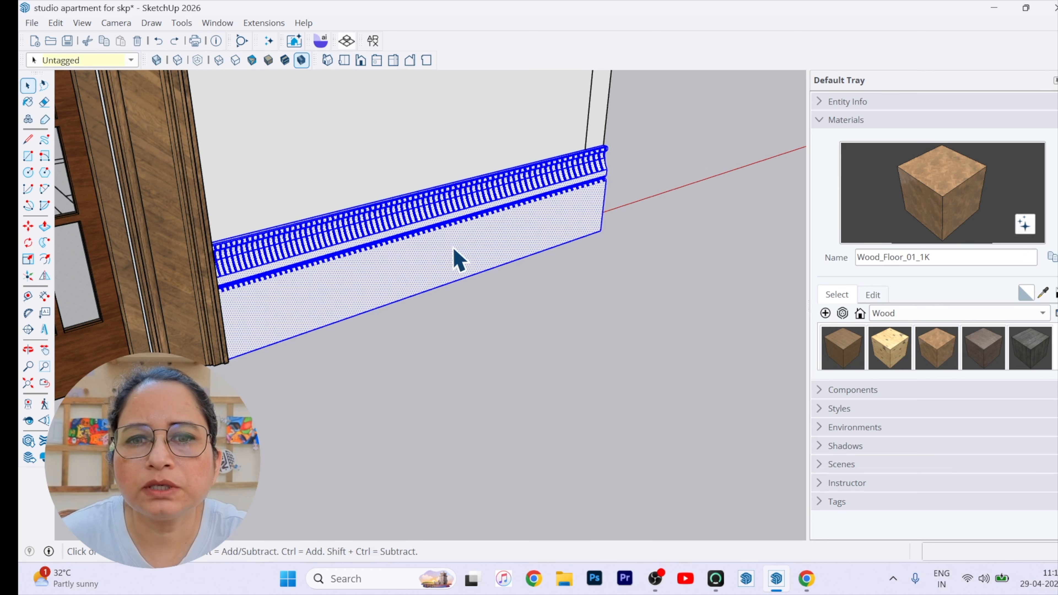
pyautogui.rightClick(455, 250)
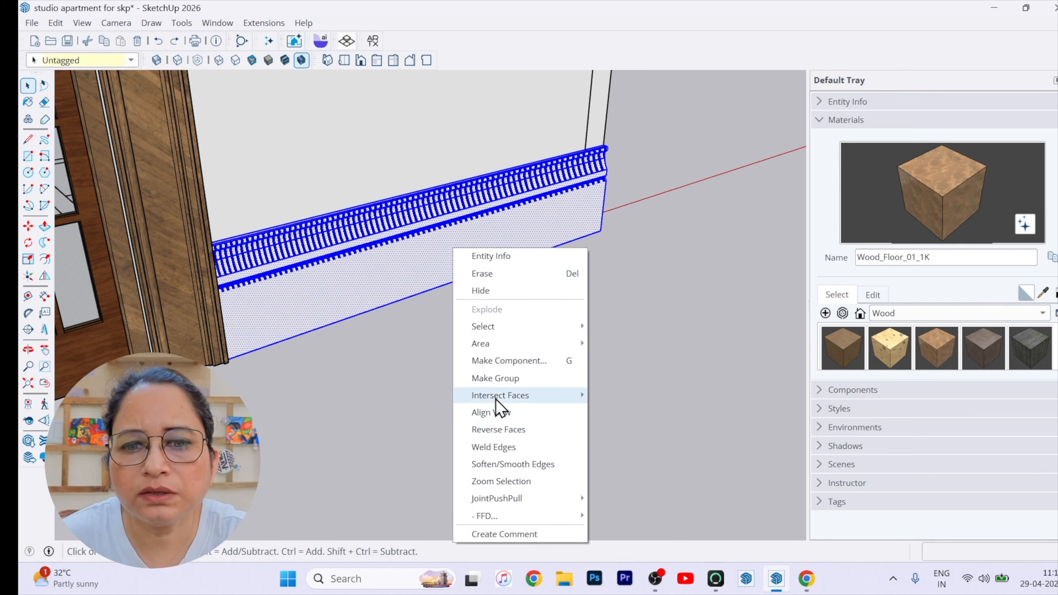
pyautogui.click(502, 381)
pyautogui.click(586, 415)
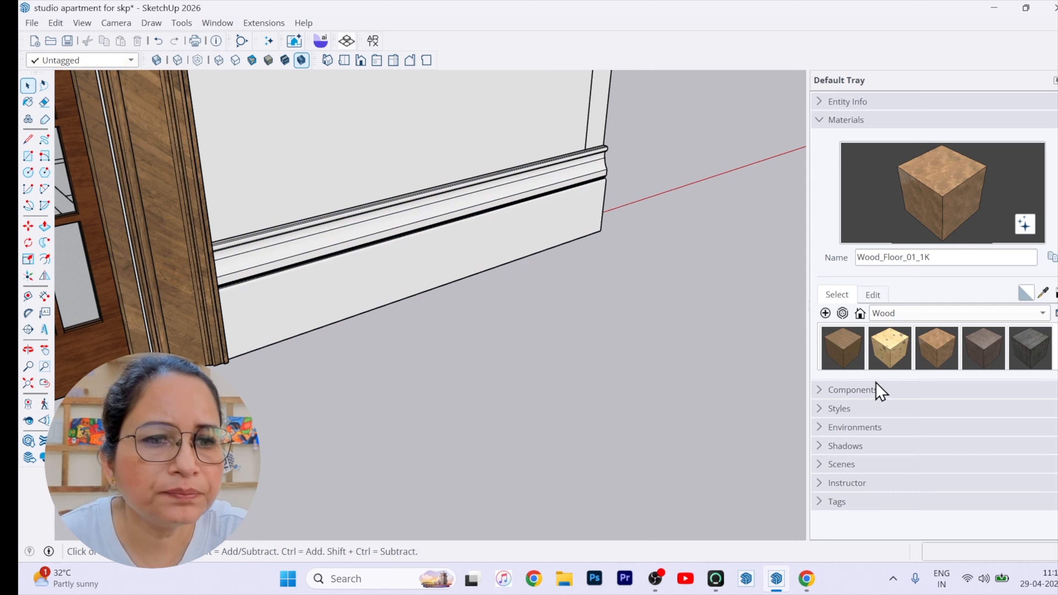
# Paint the whole skirting group with the Wood_Floor_01_1K material
pyautogui.press('b')
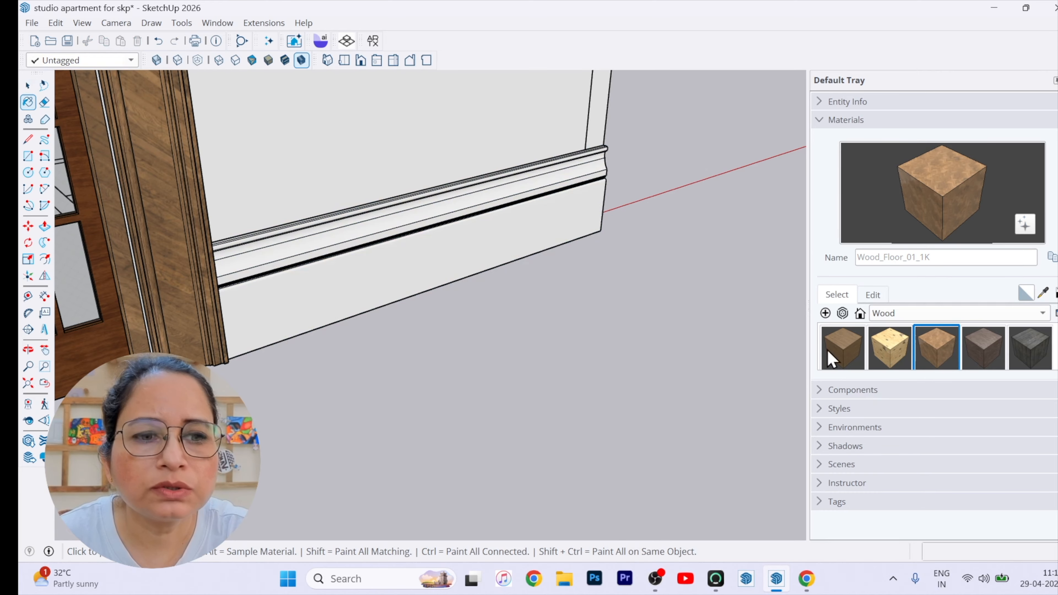
pyautogui.click(496, 213)
pyautogui.press('space')
pyautogui.scroll(-3, 603, 319)
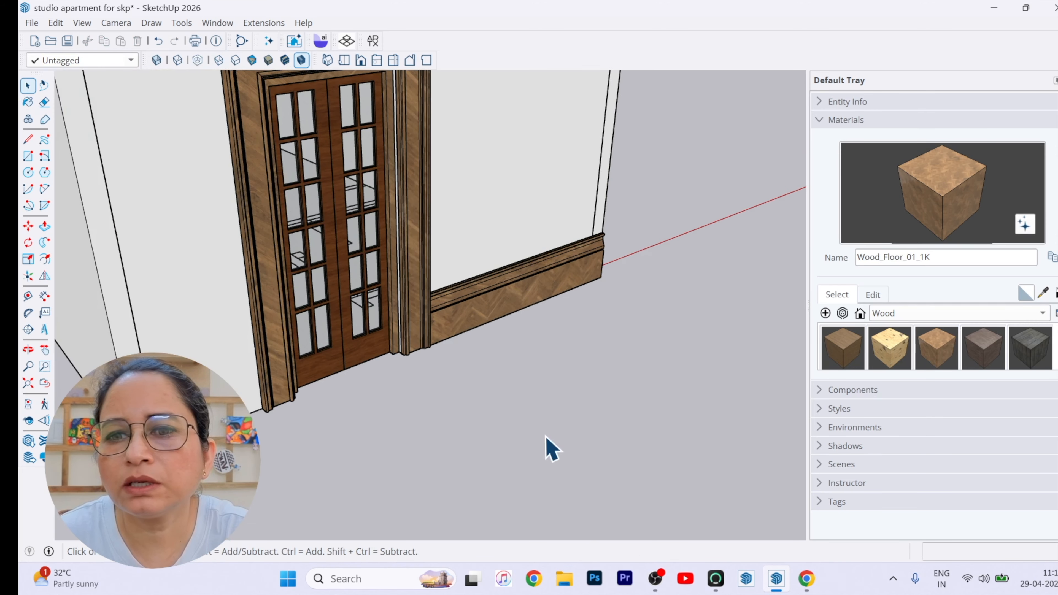
pyautogui.moveTo(545, 436); pyautogui.dragTo(491, 342, button='middle')
pyautogui.scroll(6, 444, 279)
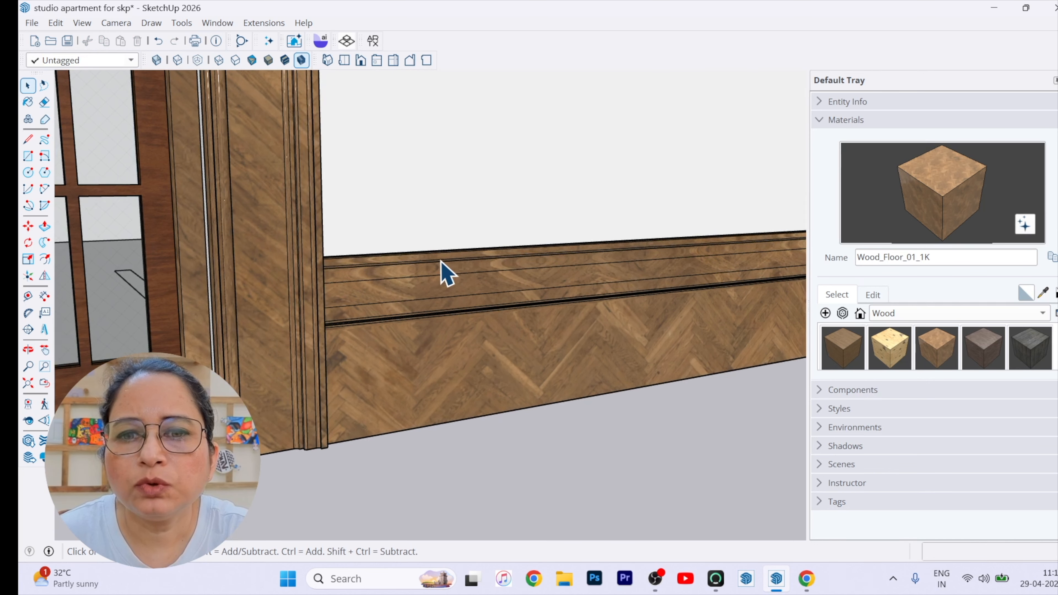
pyautogui.moveTo(312, 340); pyautogui.dragTo(450, 346, button='middle')
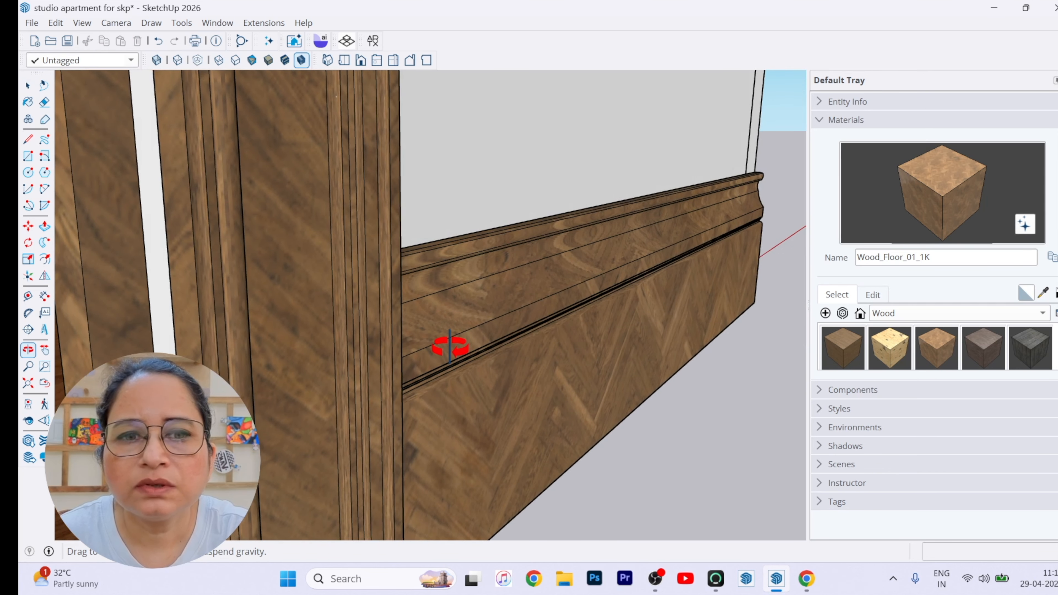
pyautogui.scroll(-3, 473, 326)
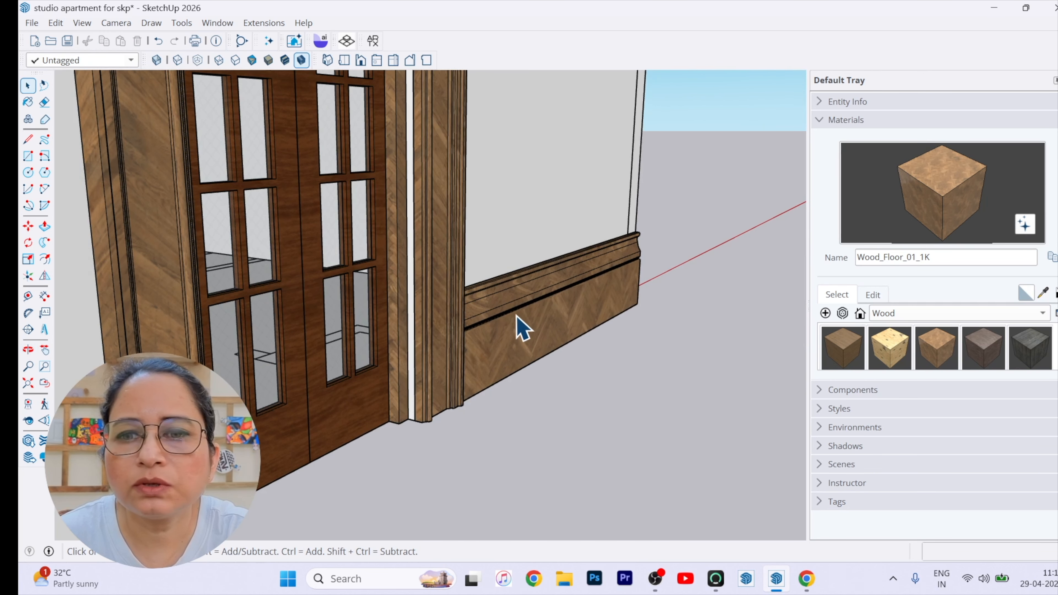
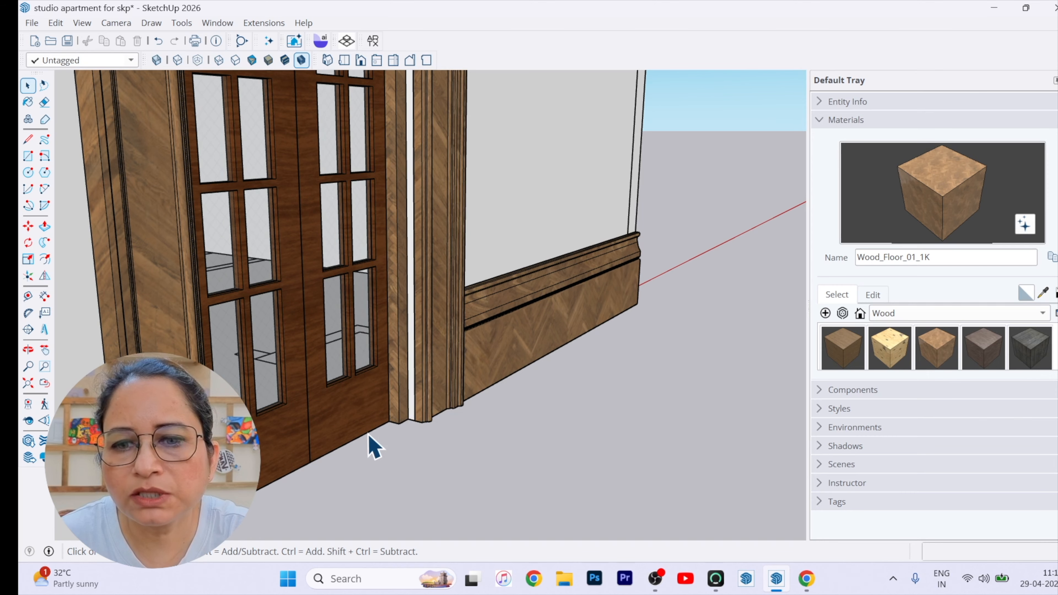
pyautogui.scroll(6, 413, 397)
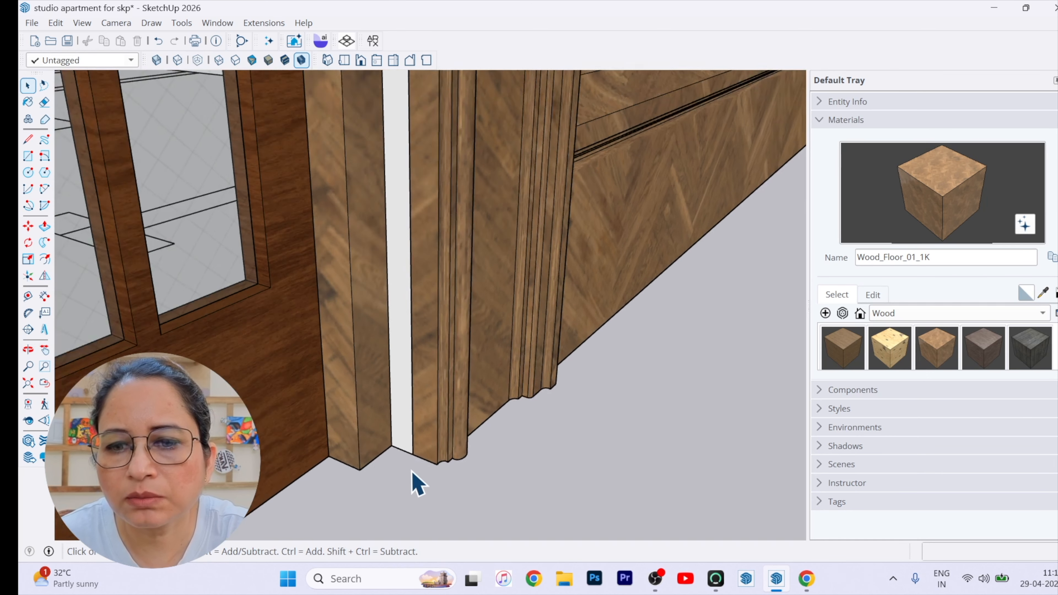
pyautogui.click(27, 156)
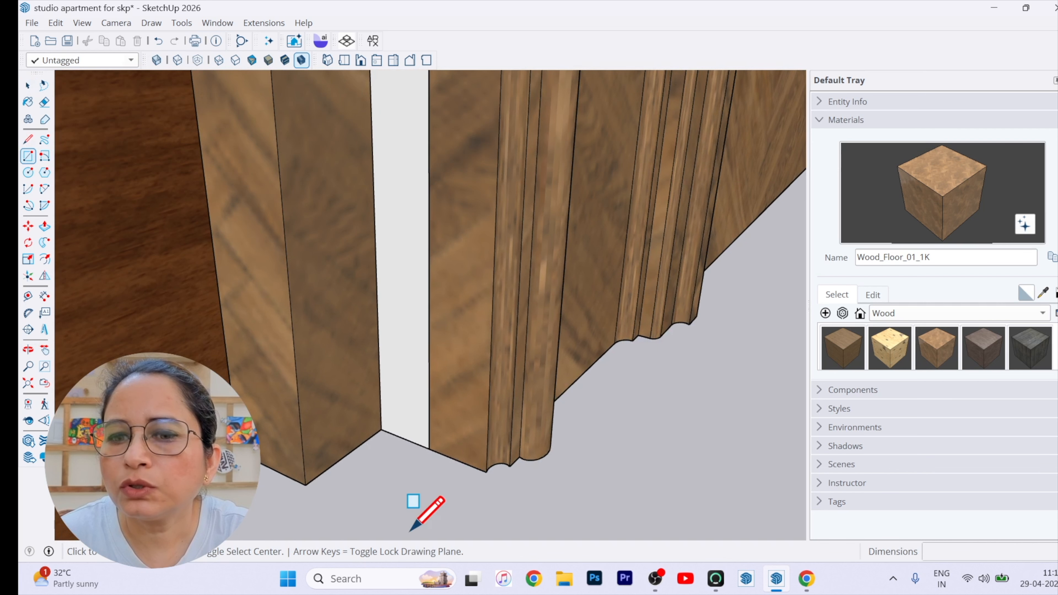
pyautogui.click(381, 429)
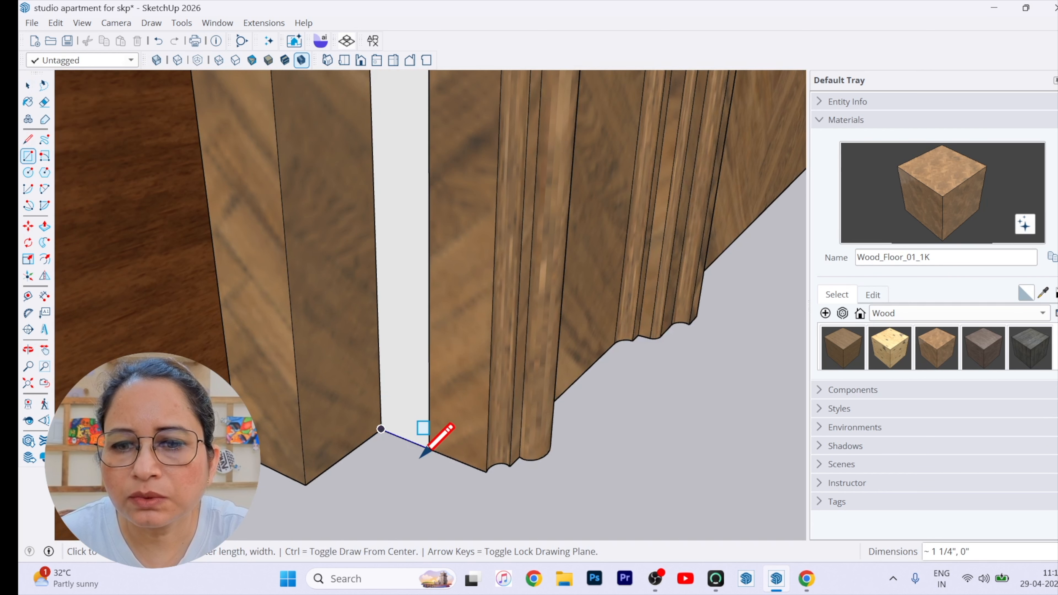
pyautogui.scroll(2, 418, 445)
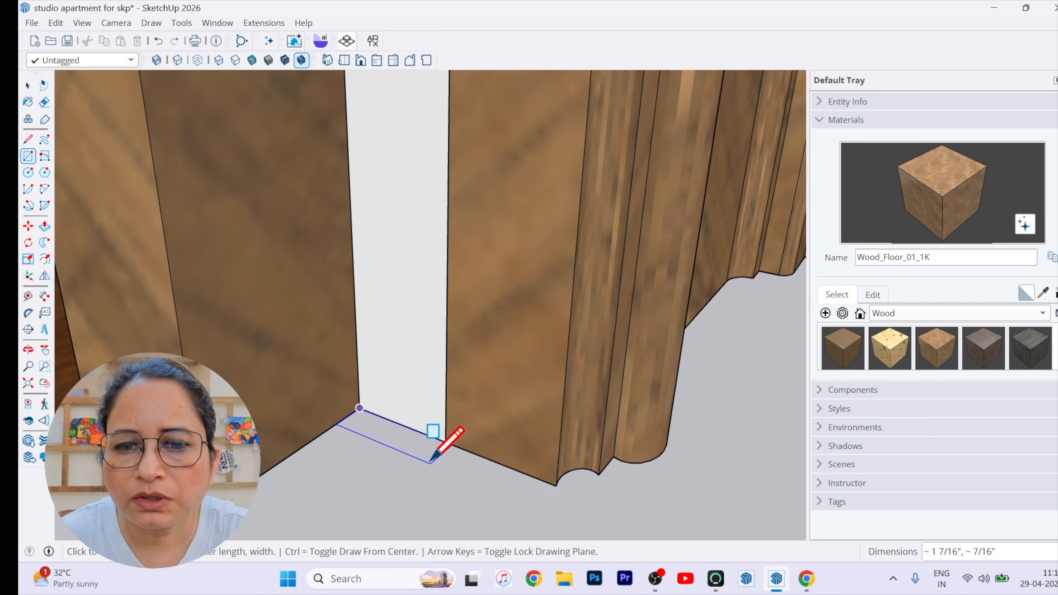
pyautogui.scroll(2, 438, 437)
pyautogui.scroll(-3, 438, 437)
pyautogui.press('space')
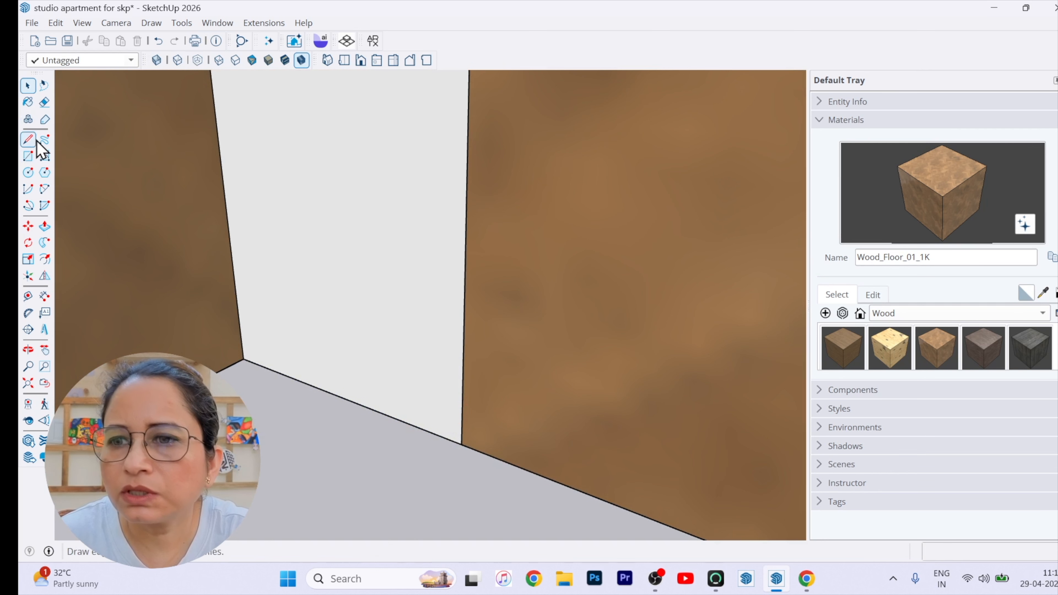
pyautogui.click(28, 157)
pyautogui.click(462, 444)
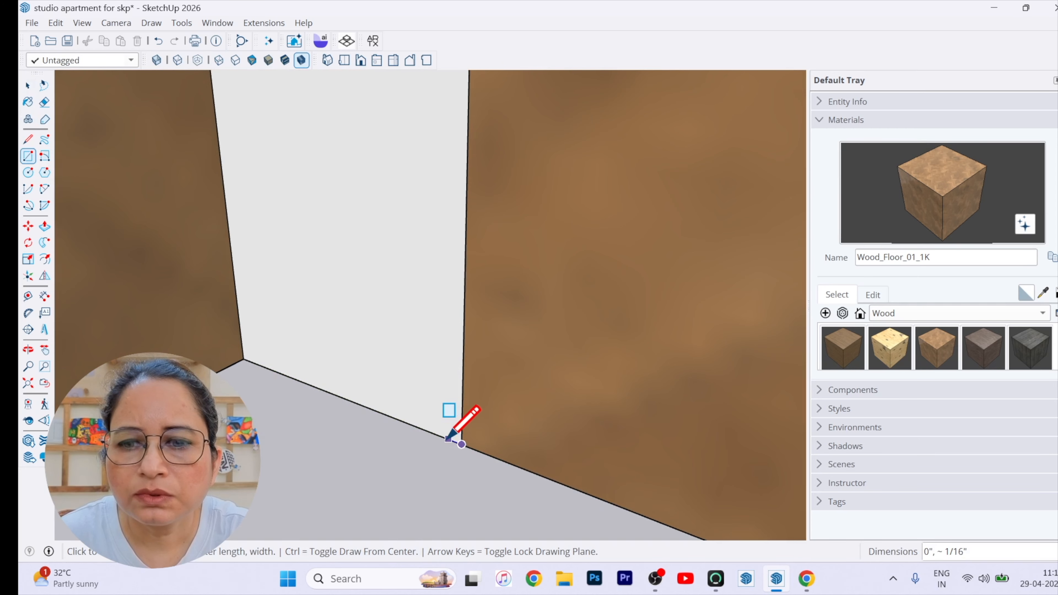
pyautogui.hotkey('ctrl', 'z')
# Draw a narrow rectangle at the base of the door surround's gap, starting at the gap's inner corner
pyautogui.scroll(-2, 230, 387)
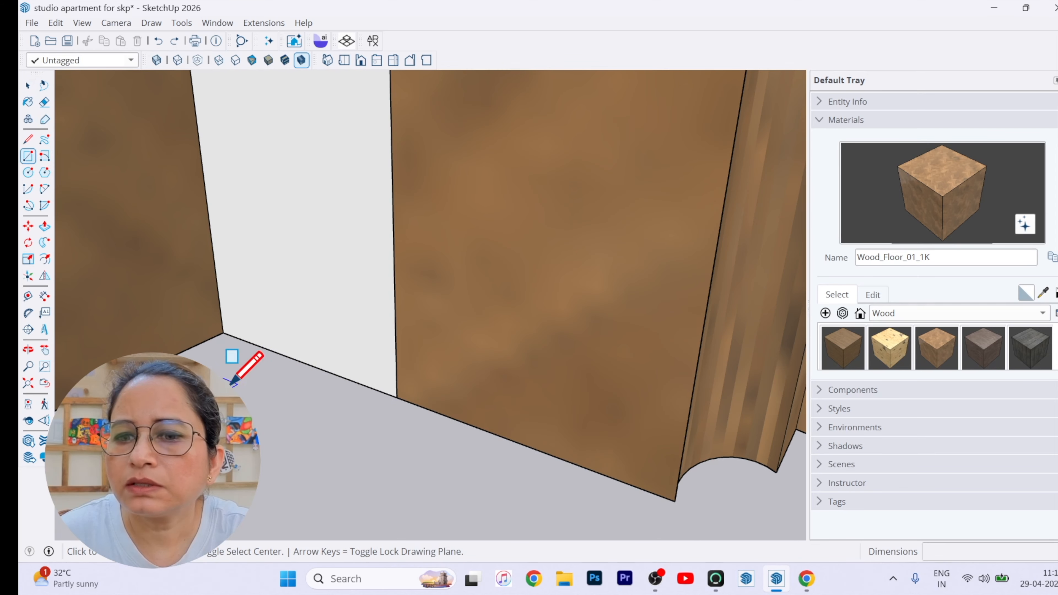
pyautogui.click(224, 333)
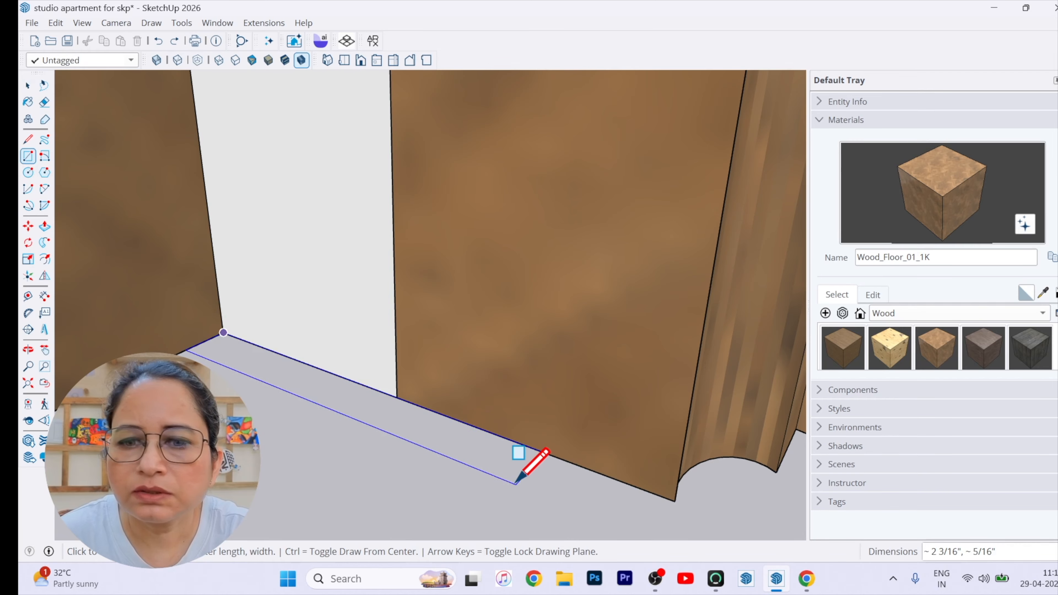
pyautogui.click(414, 441)
pyautogui.scroll(2, 293, 438)
# Draw an arc with a bulge of about 1/16" from the rectangle's outer back corner to its front edge
pyautogui.click(44, 189)
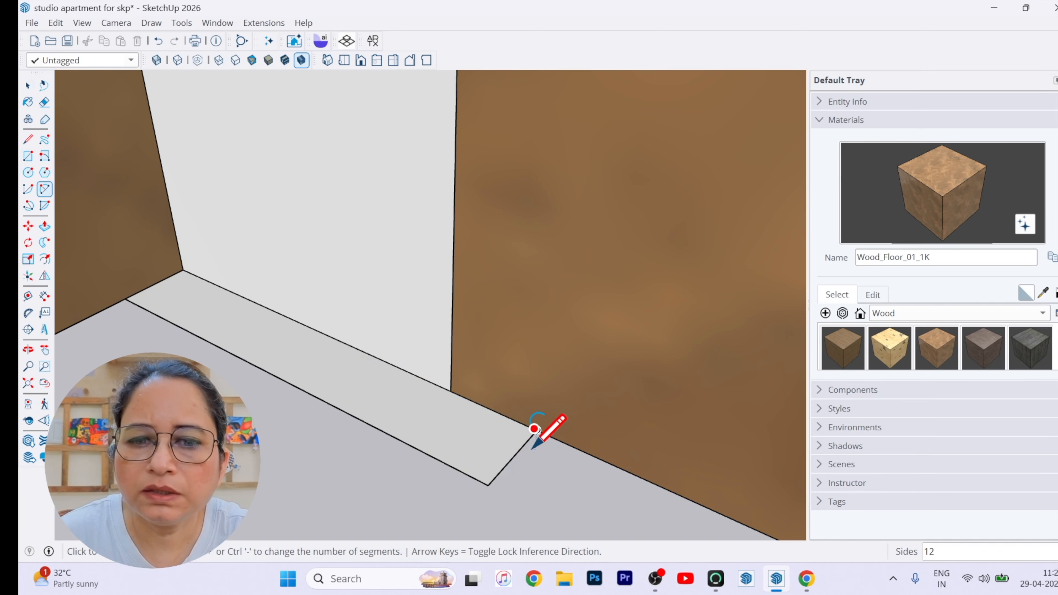
pyautogui.click(514, 455)
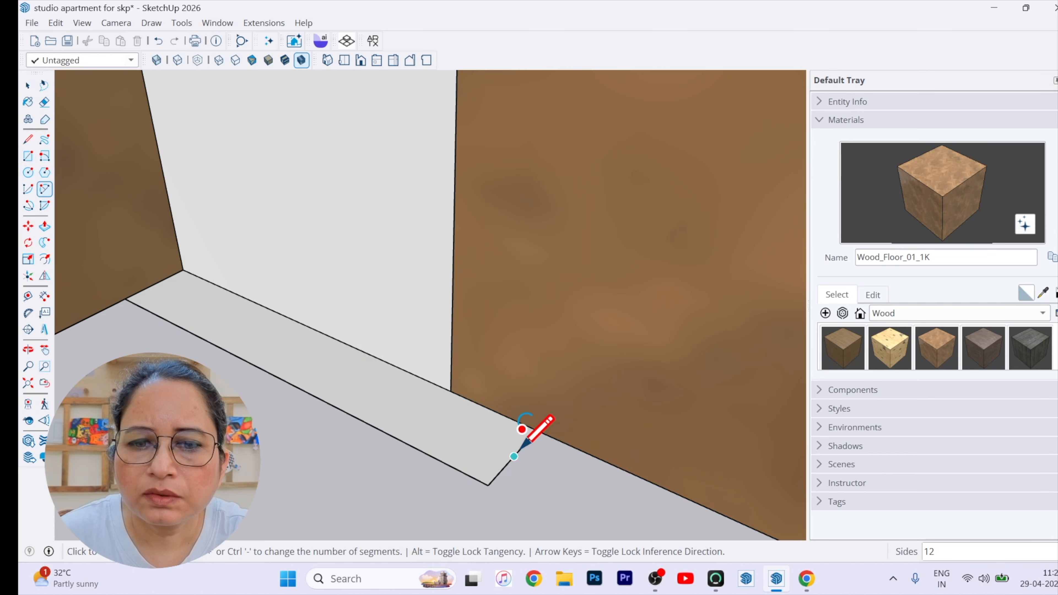
pyautogui.click(537, 429)
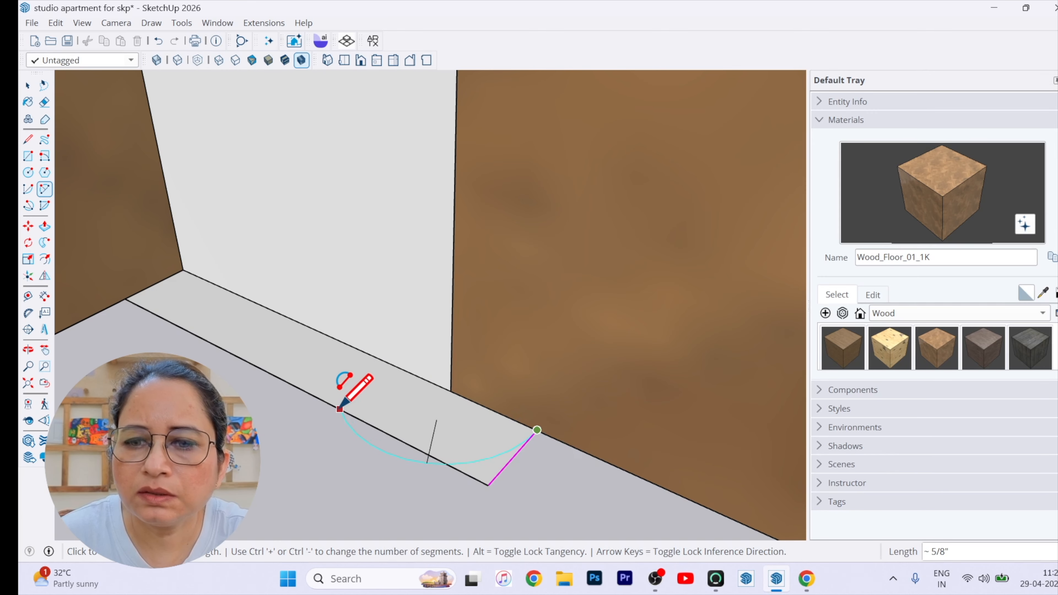
pyautogui.click(290, 383)
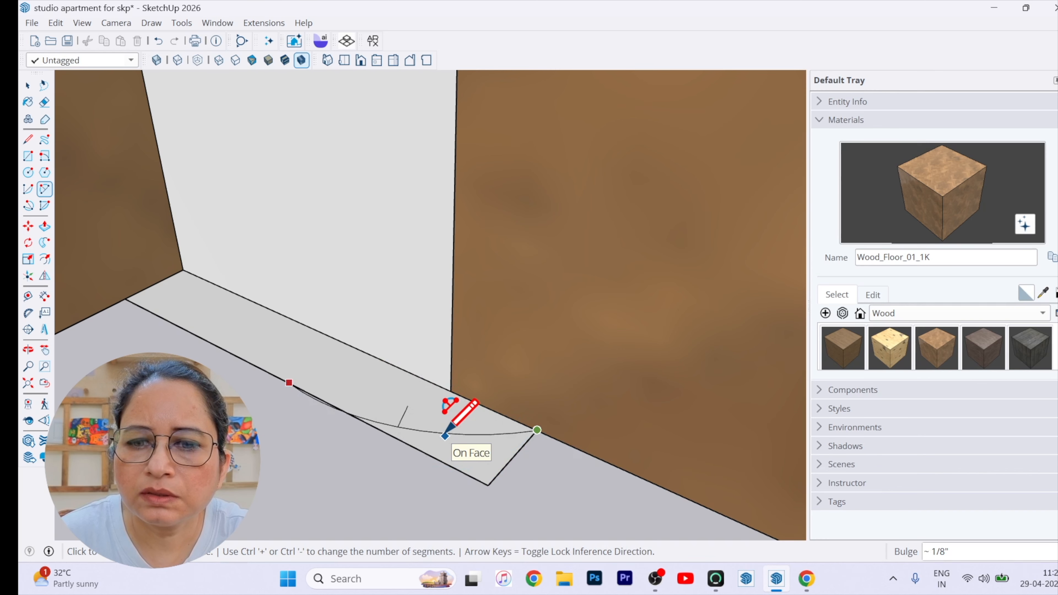
pyautogui.click(444, 427)
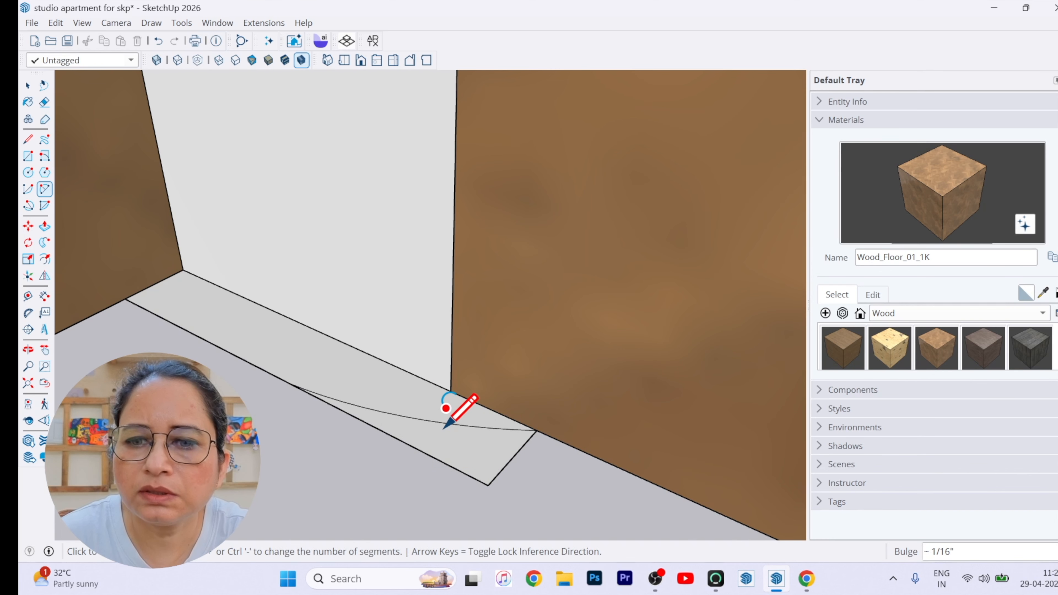
# Erase the surplus rectangle edges outside the arc, keeping the curved filler profile at the gap's base
pyautogui.press('space')
pyautogui.click(45, 106)
pyautogui.moveTo(513, 482)
pyautogui.mouseDown()
pyautogui.moveTo(395, 470)
pyautogui.moveTo(261, 480)
pyautogui.mouseUp()
pyautogui.press('space')
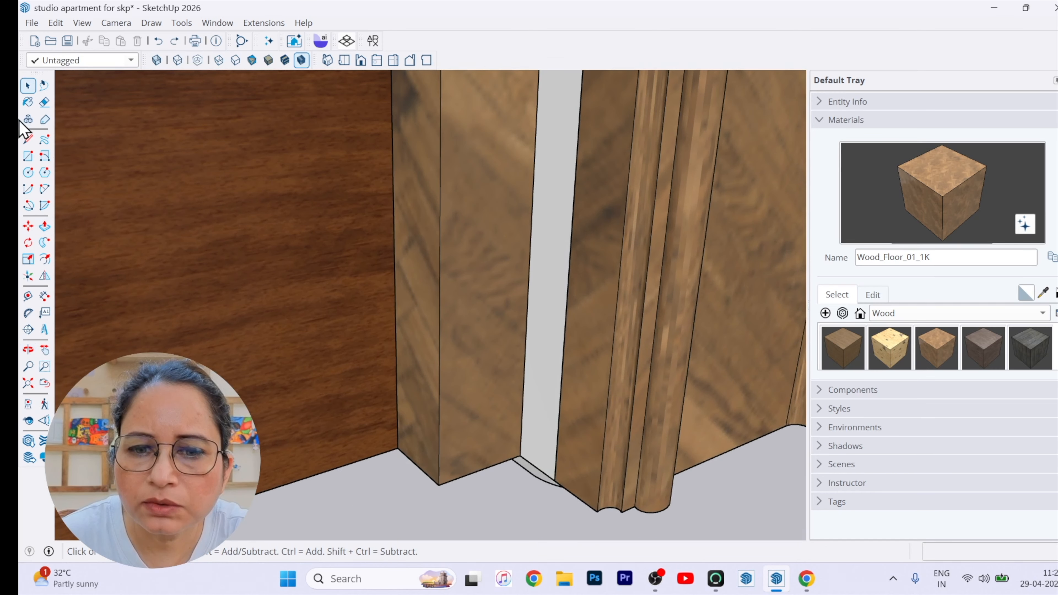
# Draw an 8' vertical line from the profile's inner corner up the gap's edge to the surround's top corner
pyautogui.click(28, 141)
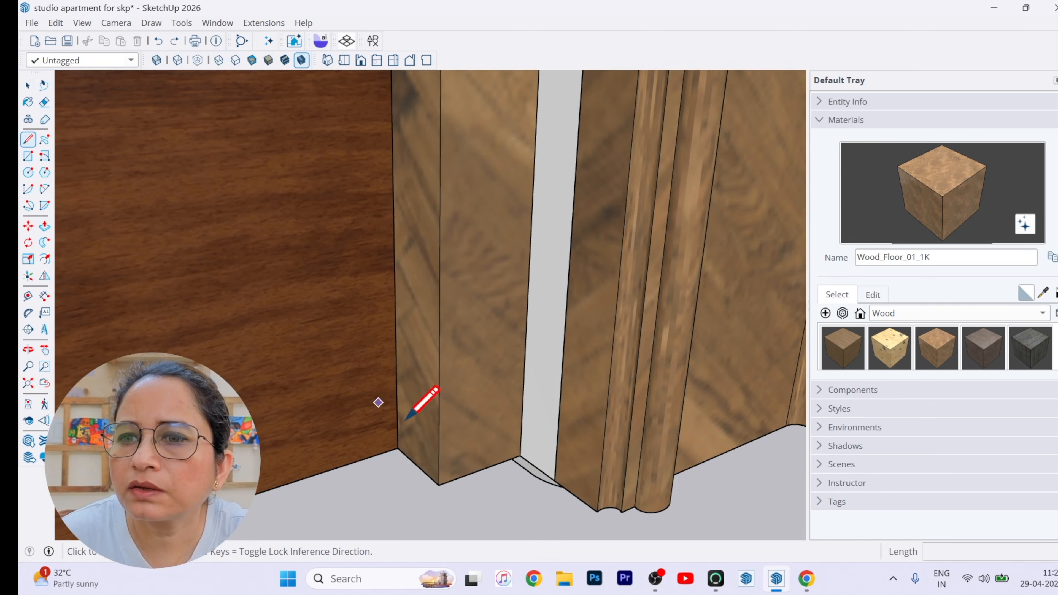
pyautogui.click(521, 456)
pyautogui.scroll(-8, 472, 509)
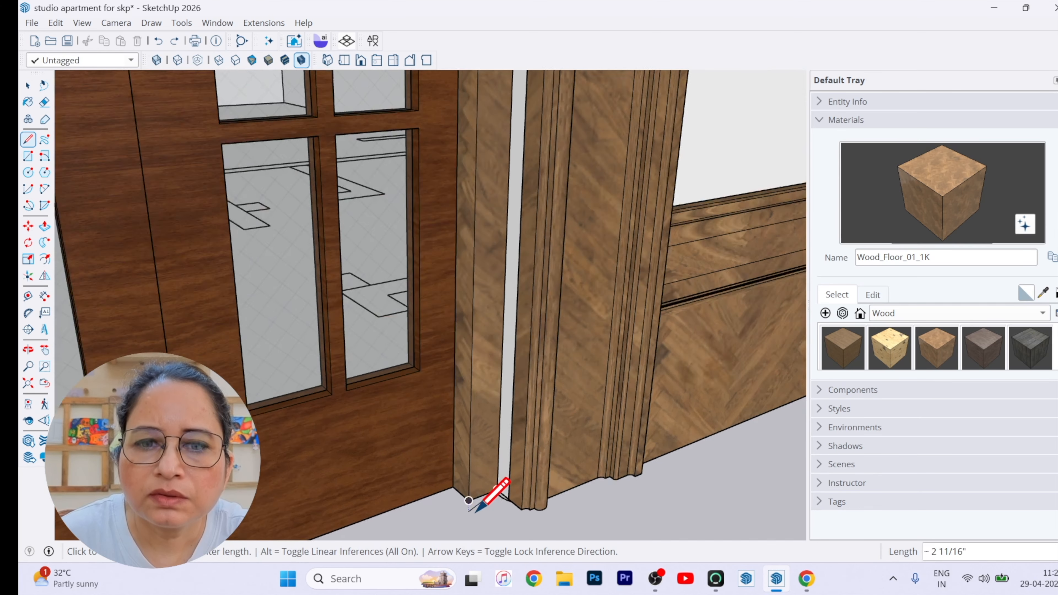
pyautogui.scroll(-4, 464, 520)
pyautogui.moveTo(460, 521); pyautogui.dragTo(432, 340, button='middle')
pyautogui.scroll(-5, 420, 506)
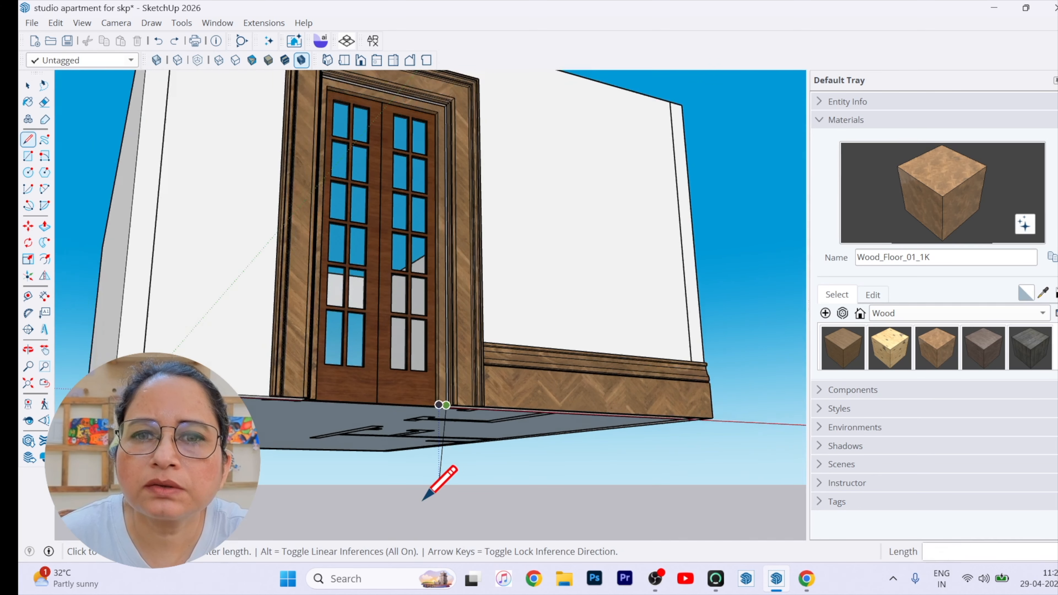
pyautogui.scroll(10, 454, 271)
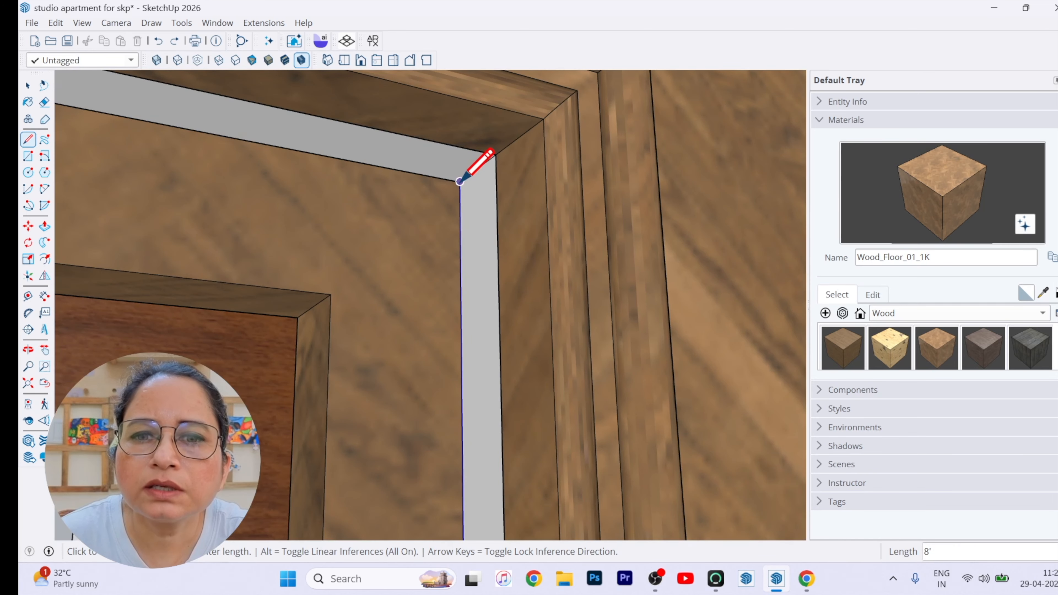
pyautogui.click(460, 182)
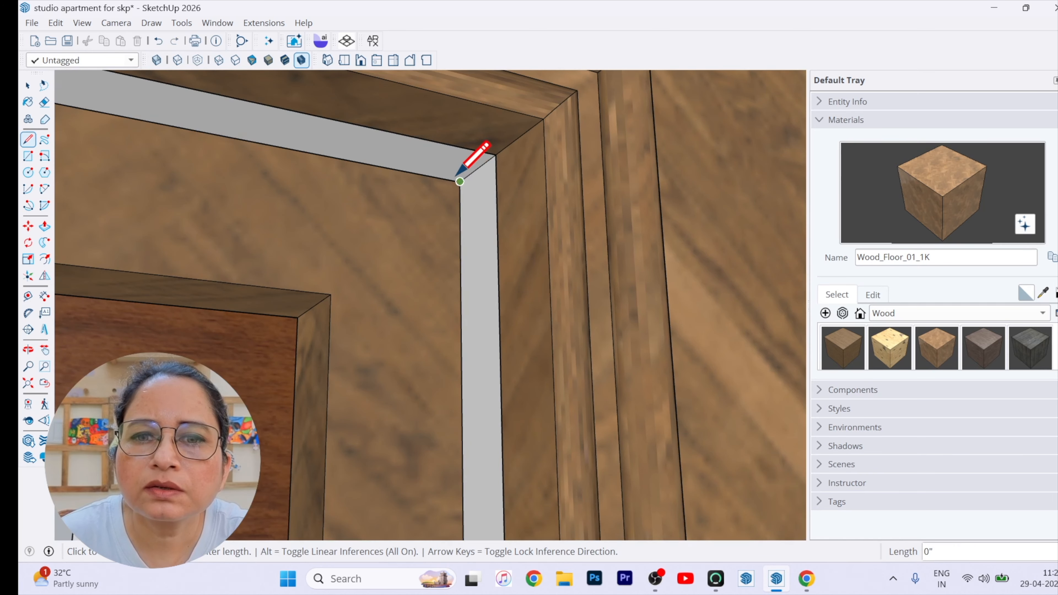
# Continue the path with a 3' 6" line across the top of the door and an 8' line down the opposite side
pyautogui.scroll(-8, 595, 284)
pyautogui.moveTo(609, 303); pyautogui.dragTo(291, 269, button='middle')
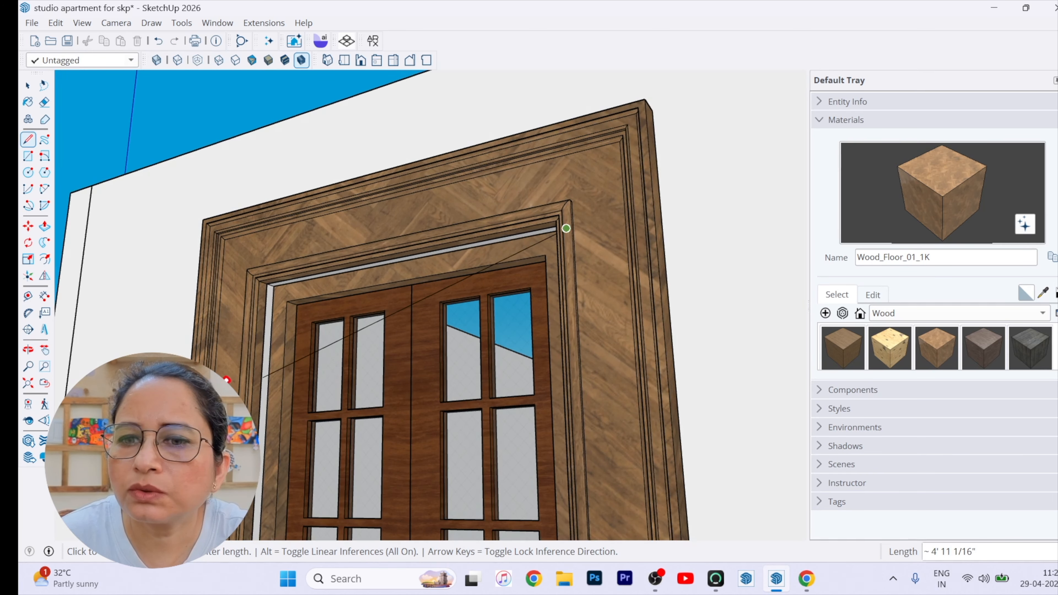
pyautogui.scroll(8, 291, 269)
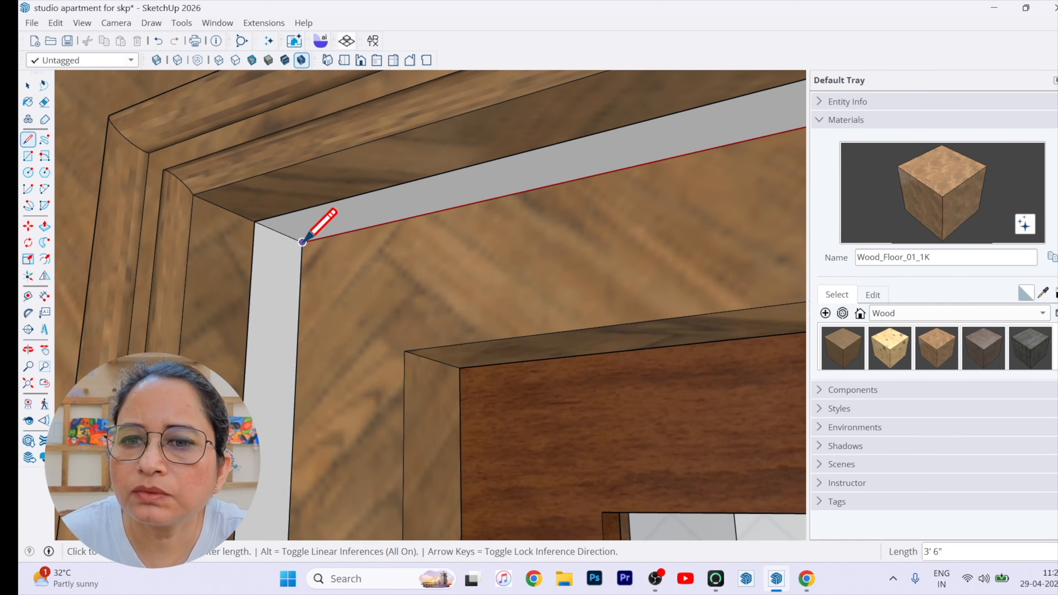
pyautogui.scroll(-10, 297, 240)
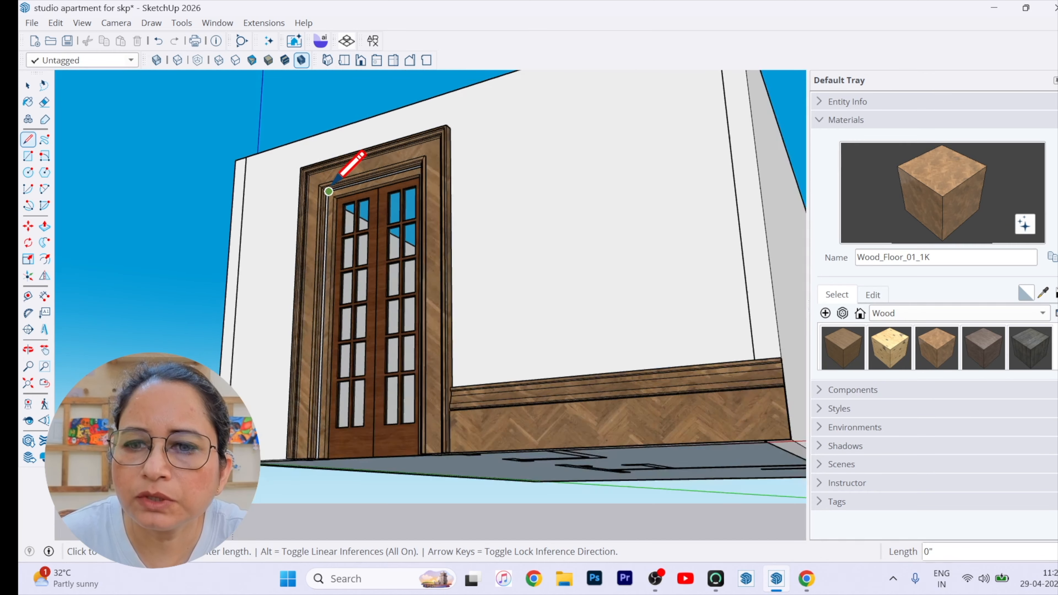
pyautogui.scroll(10, 329, 317)
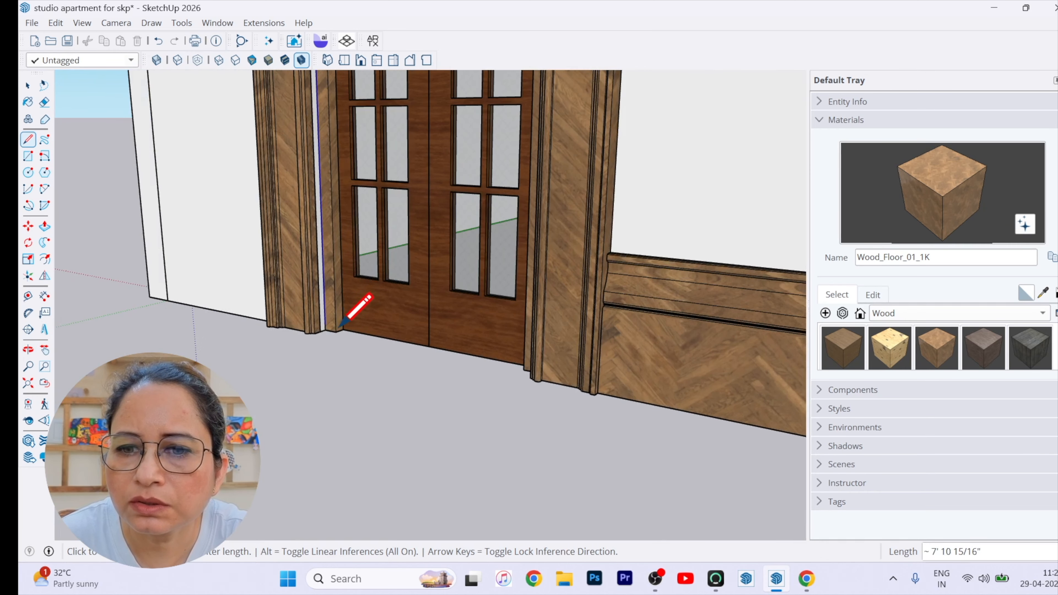
pyautogui.scroll(3, 327, 321)
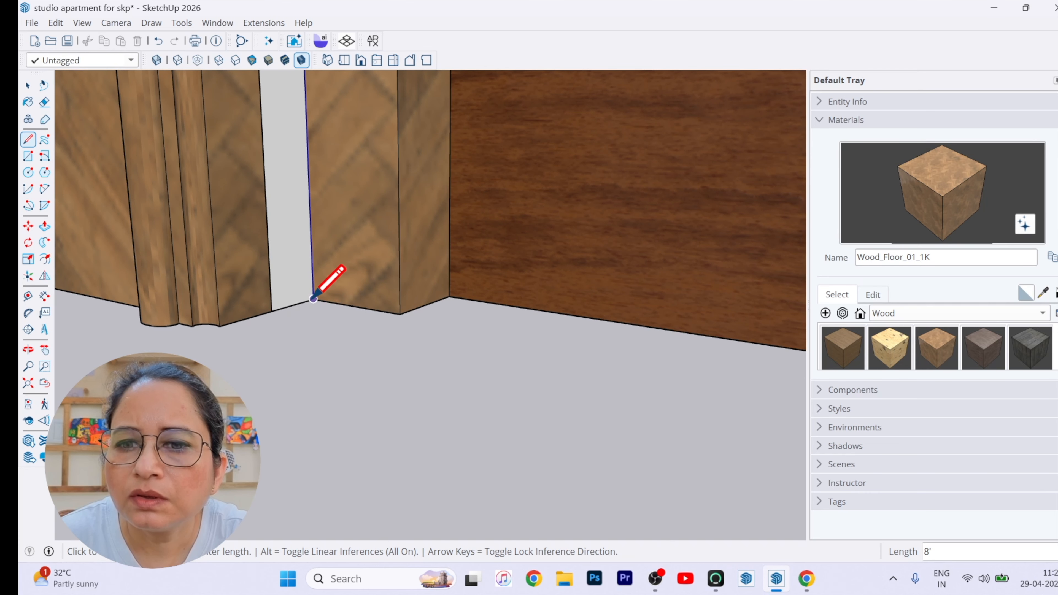
pyautogui.press('space')
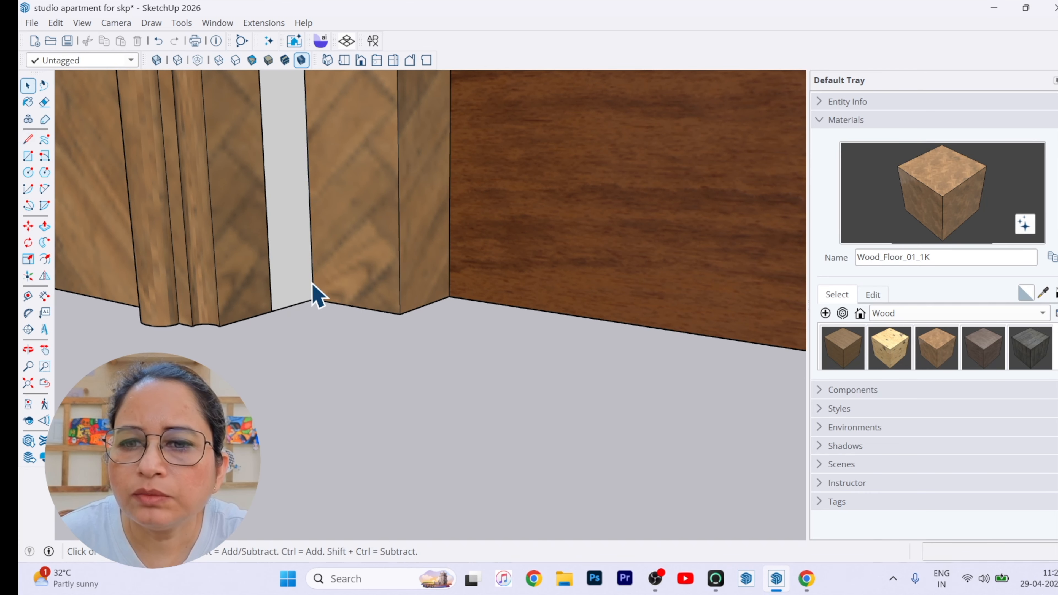
# Select the three path lines along the gap's sides and top, leaving the door frame group out of the selection
pyautogui.scroll(-8, 269, 417)
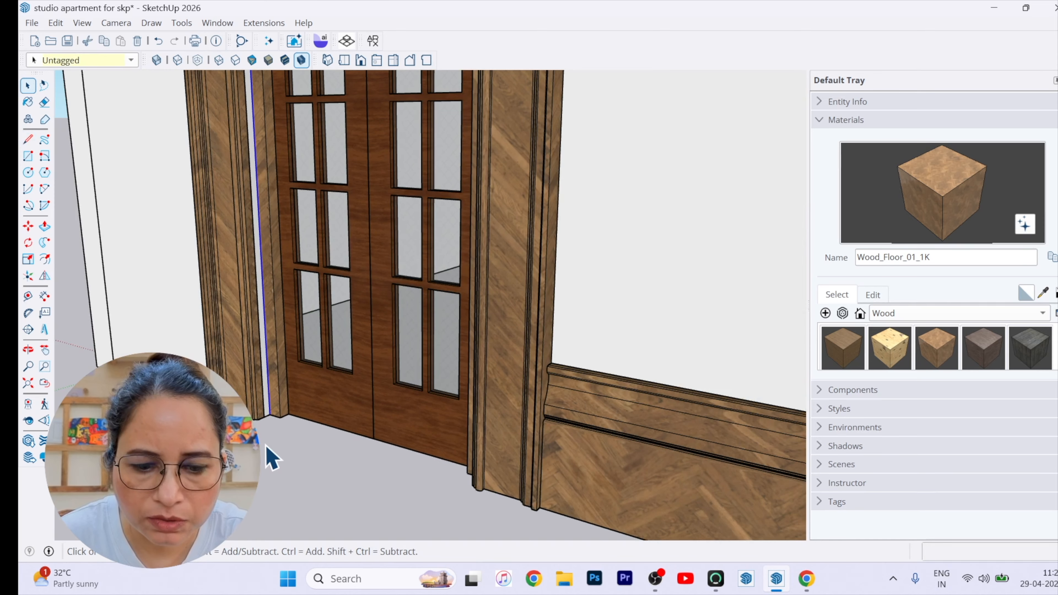
pyautogui.scroll(-6, 275, 458)
pyautogui.moveTo(345, 460); pyautogui.dragTo(335, 206, button='middle')
pyautogui.scroll(6, 329, 208)
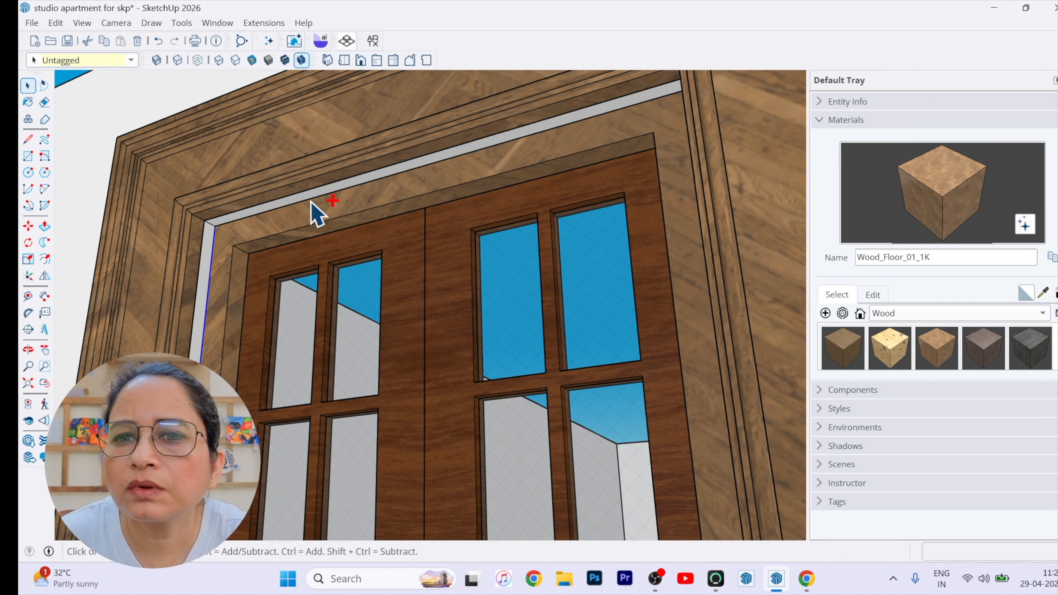
pyautogui.scroll(-2, 306, 200)
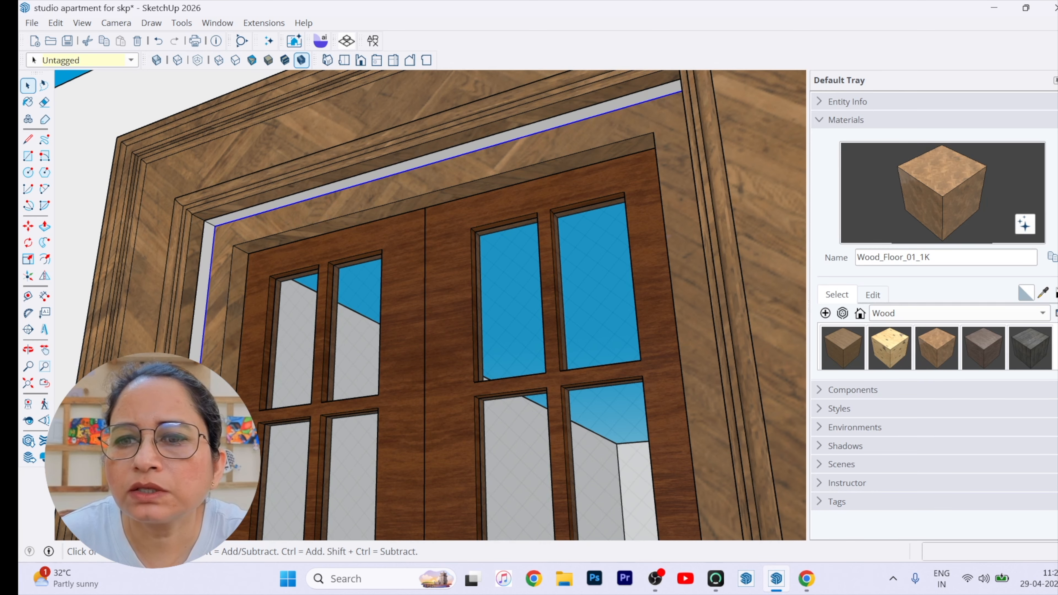
pyautogui.moveTo(306, 200); pyautogui.dragTo(561, 501, button='middle')
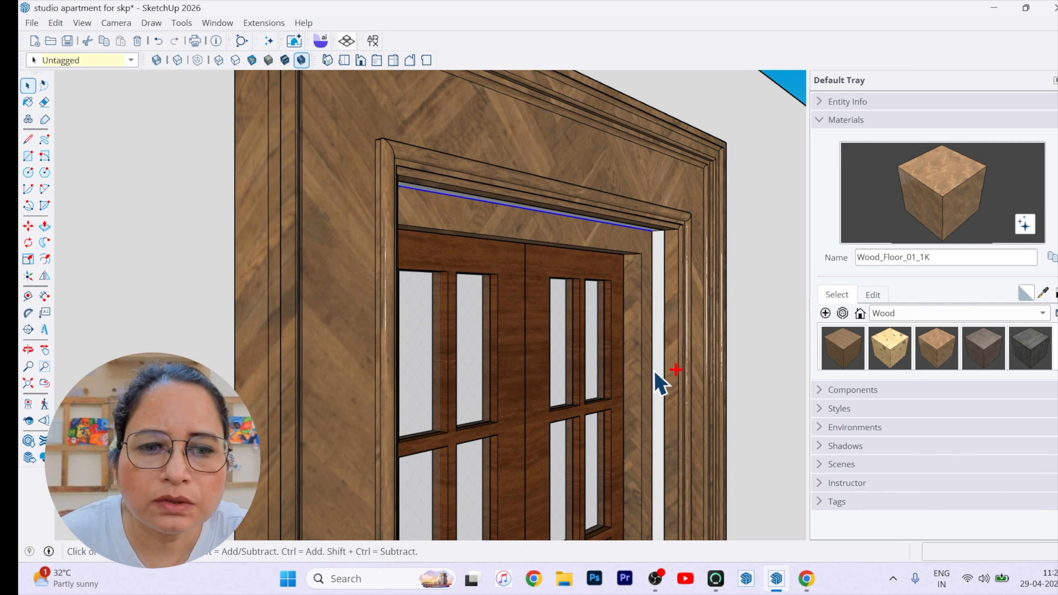
pyautogui.click(657, 383)
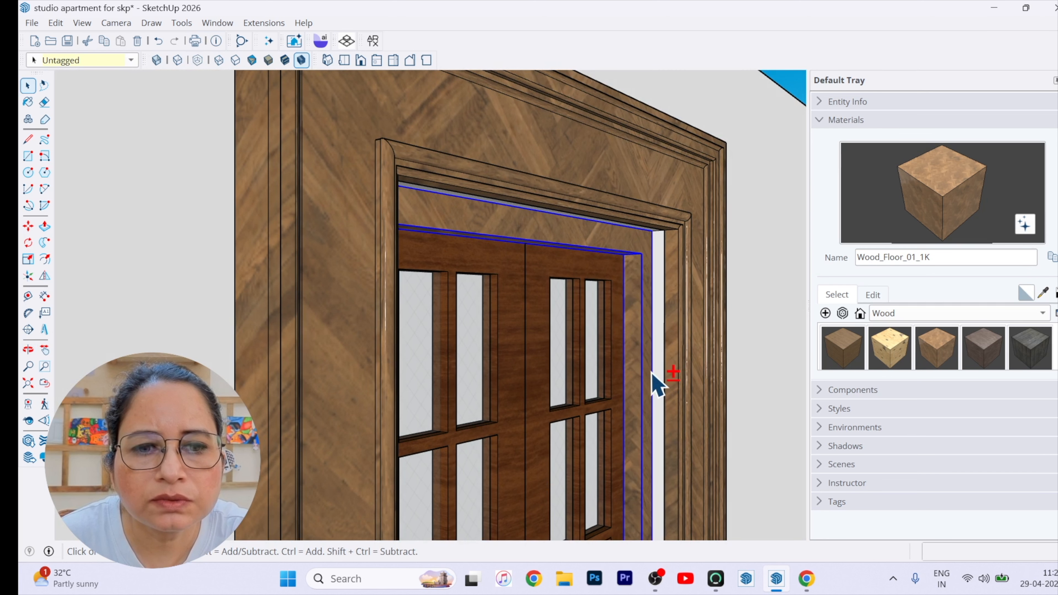
pyautogui.keyDown('shift'); pyautogui.click(643, 377); pyautogui.keyUp('shift')
pyautogui.scroll(3, 654, 322)
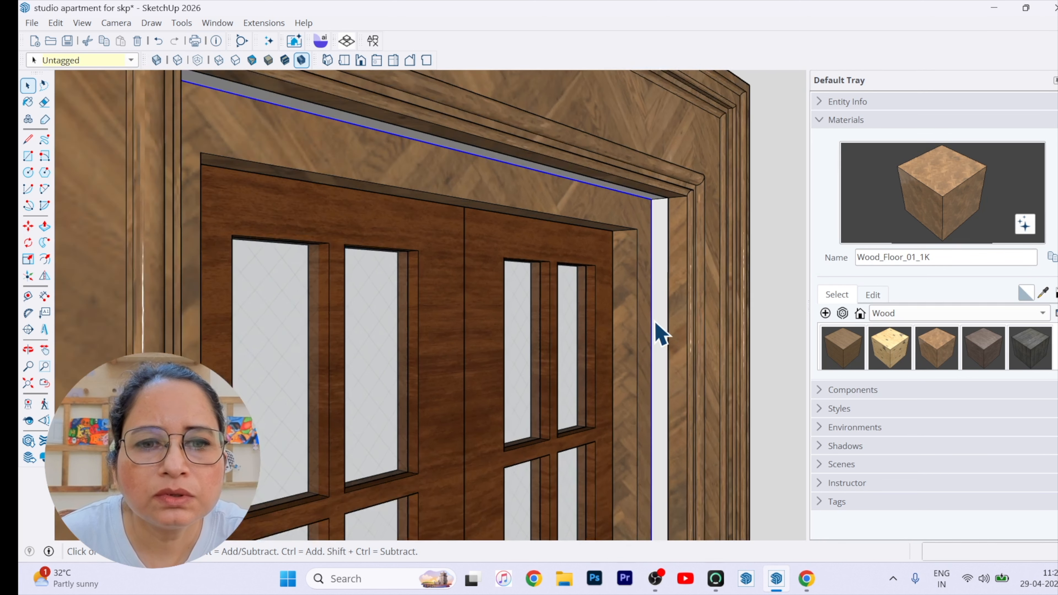
# Extrude the curved profile with Follow Me along the selected path to fill the gap around the door
pyautogui.scroll(-2, 634, 226)
pyautogui.scroll(-4, 634, 226)
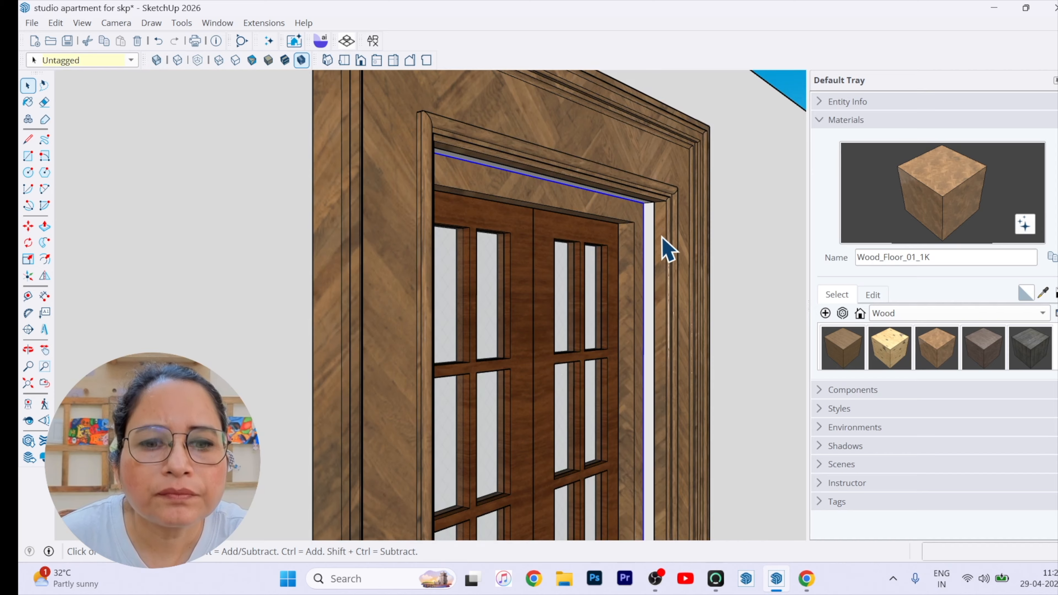
pyautogui.moveTo(671, 258); pyautogui.dragTo(569, 206, button='middle')
pyautogui.scroll(-6, 564, 233)
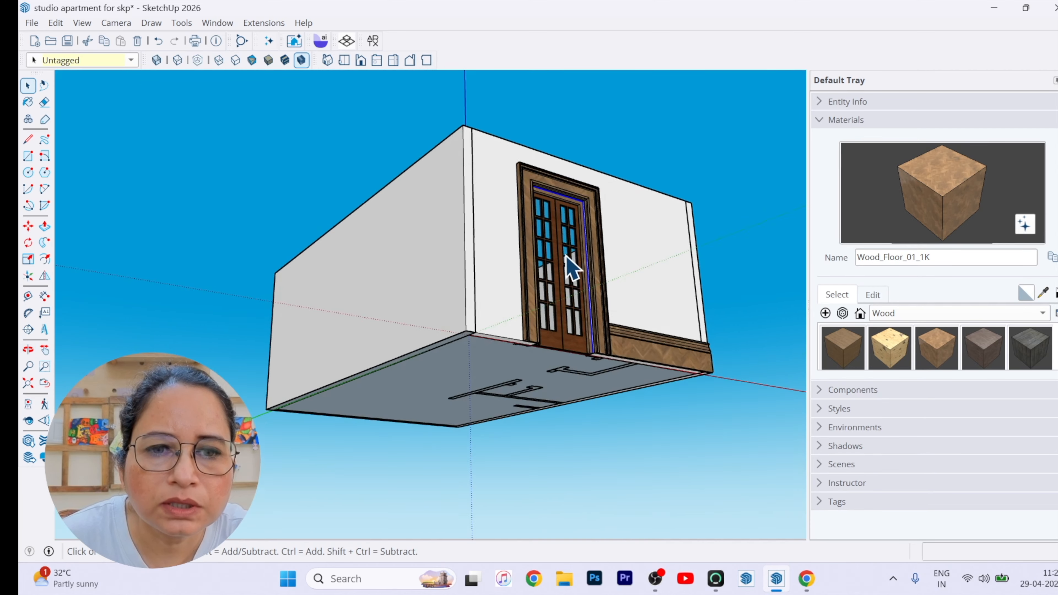
pyautogui.moveTo(567, 264); pyautogui.dragTo(547, 486, button='middle')
pyautogui.scroll(8, 586, 421)
pyautogui.scroll(6, 585, 421)
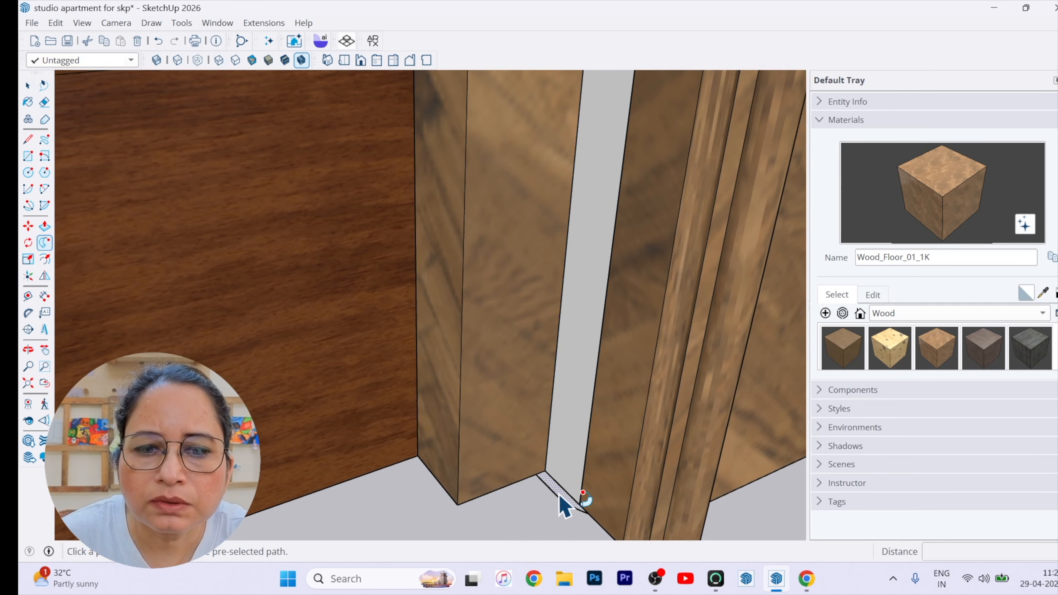
pyautogui.scroll(-3, 583, 445)
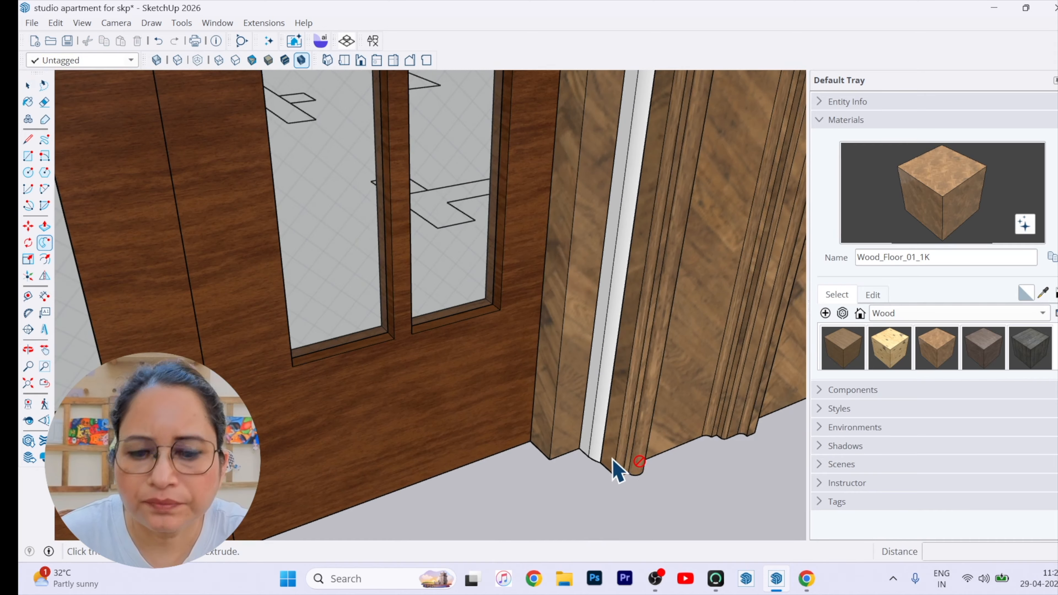
# Group the extruded curved moulding around the door and paint the group with the Wood_Floor_01_1K material
pyautogui.press('space')
pyautogui.click(596, 432)
pyautogui.rightClick(595, 429)
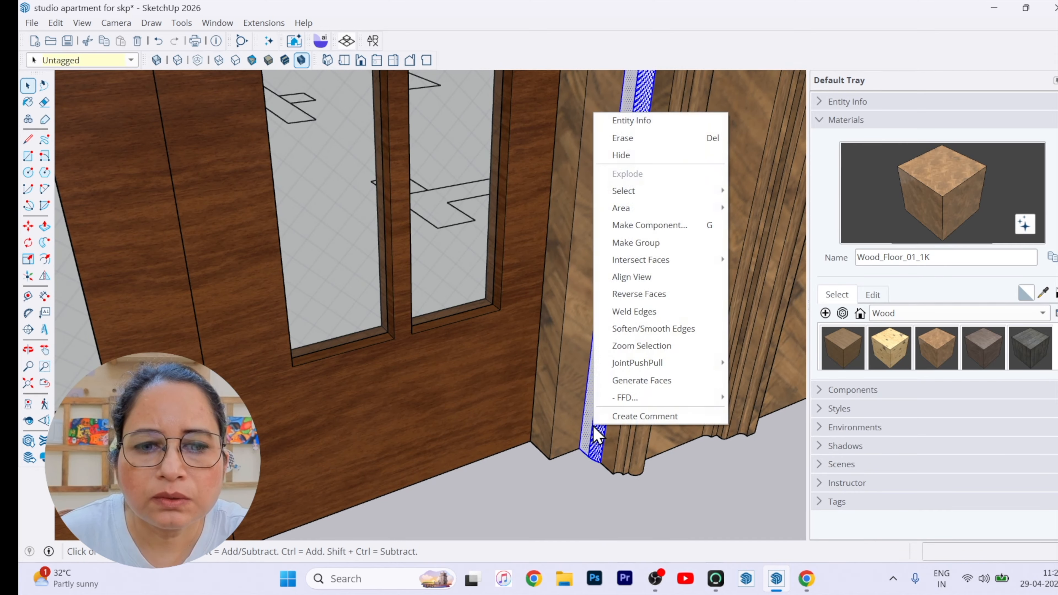
pyautogui.click(630, 249)
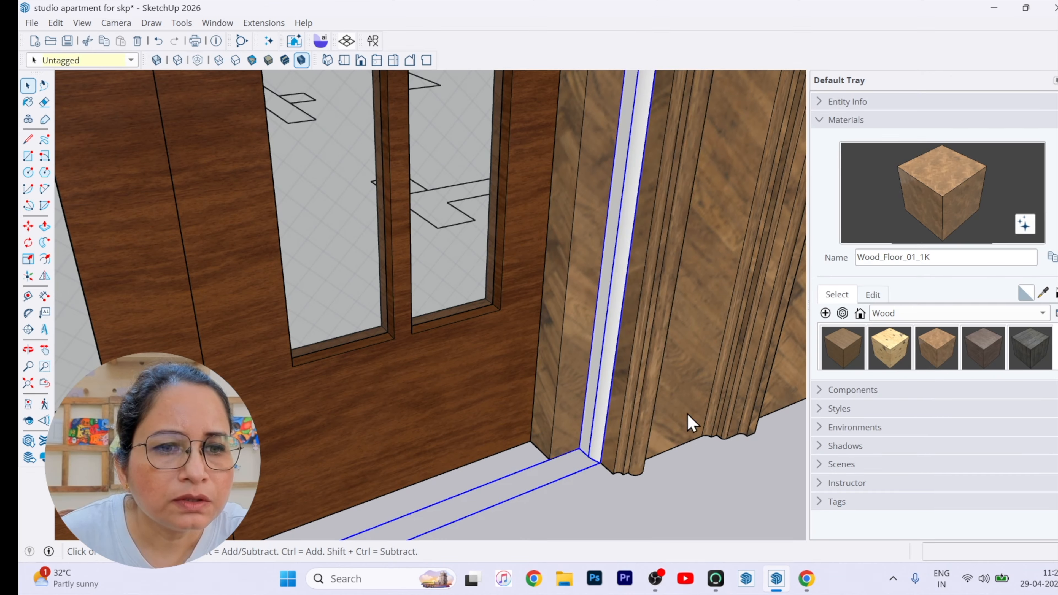
pyautogui.press('b')
pyautogui.press('space')
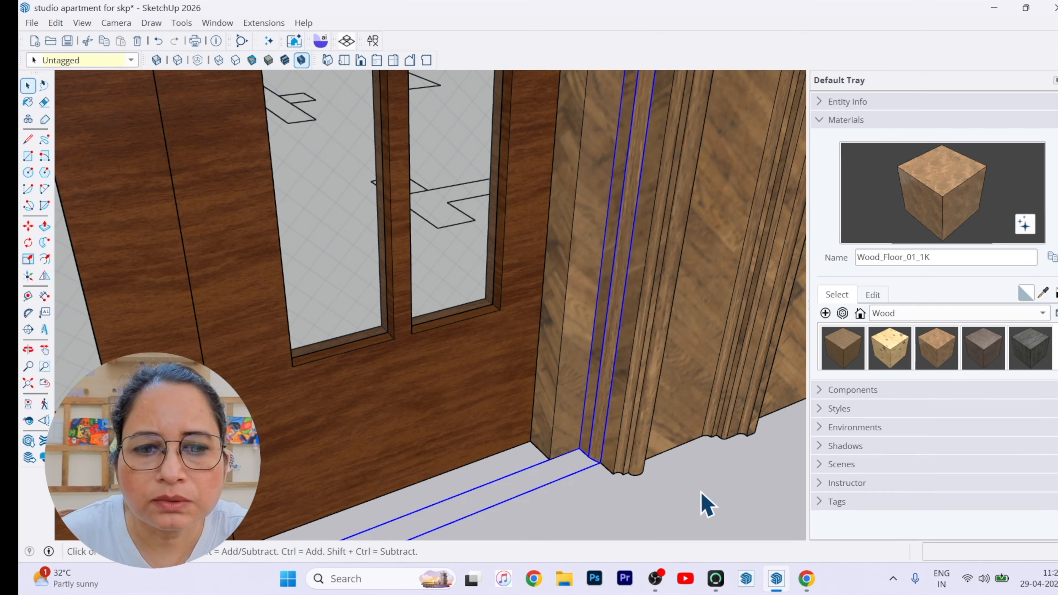
# Inspect the wood-finished door surround from outside and up close at its upper corner, and save the model
pyautogui.scroll(-5, 390, 430)
pyautogui.moveTo(390, 430); pyautogui.dragTo(208, 350, button='middle')
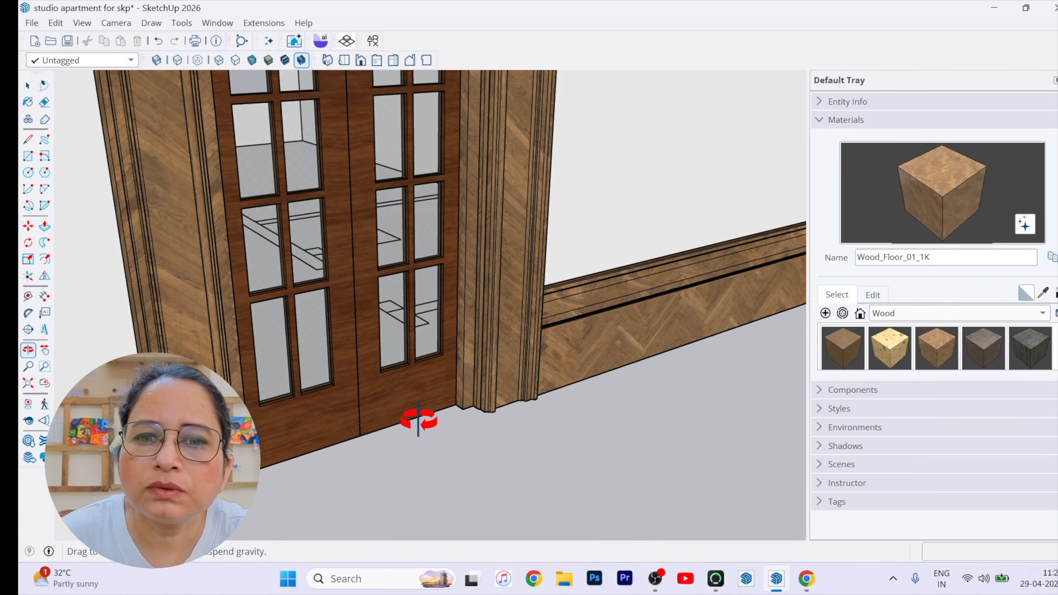
pyautogui.scroll(-5, 437, 488)
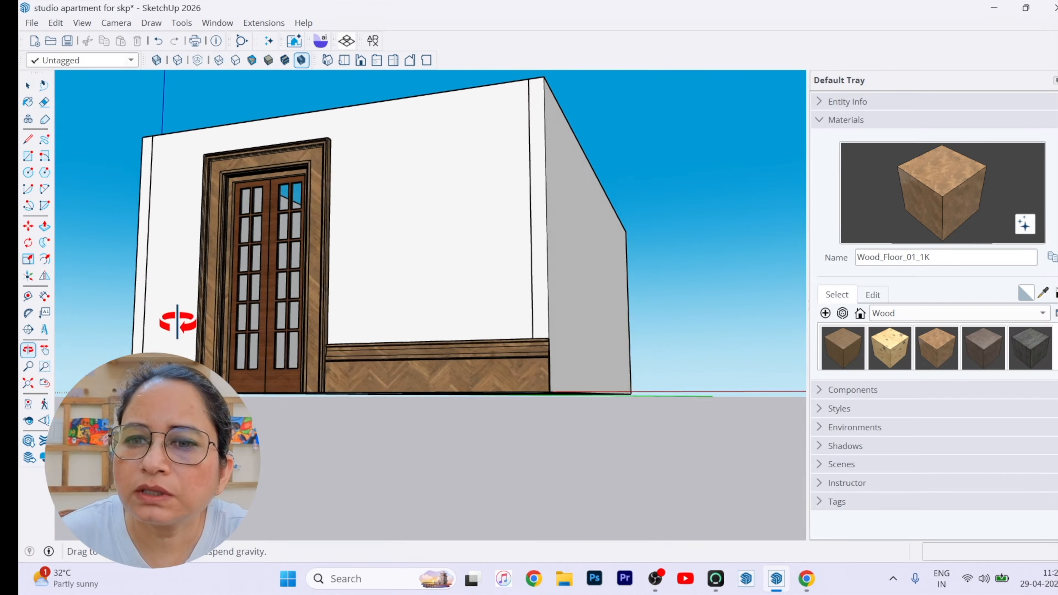
pyautogui.scroll(8, 250, 230)
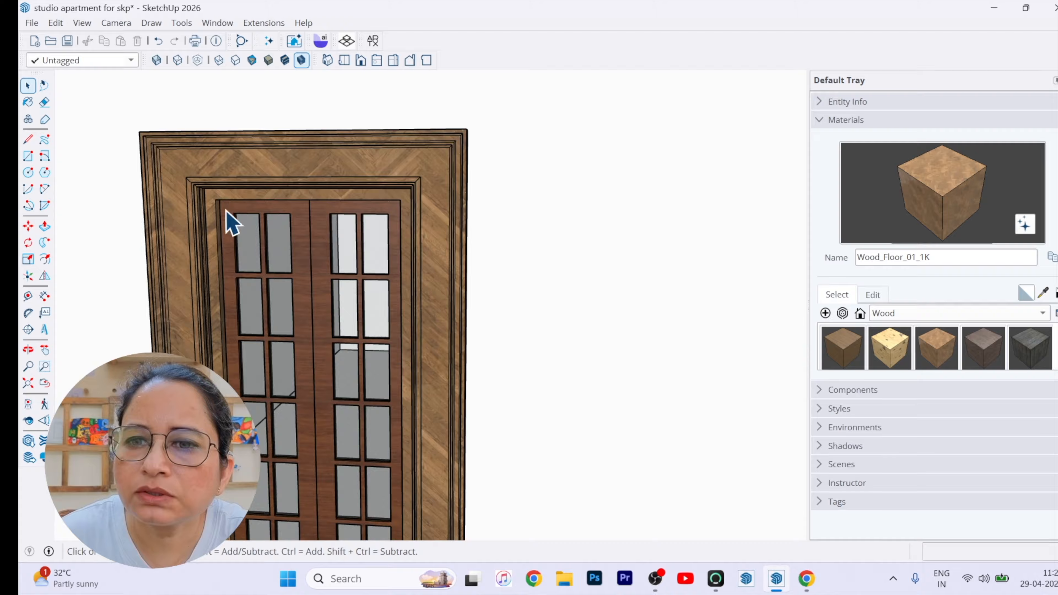
pyautogui.moveTo(227, 219)
pyautogui.mouseDown(button='middle')
pyautogui.moveTo(175, 287)
pyautogui.moveTo(118, 250)
pyautogui.moveTo(525, 275)
pyautogui.moveTo(526, 289)
pyautogui.mouseUp(button='middle')
pyautogui.scroll(6, 473, 243)
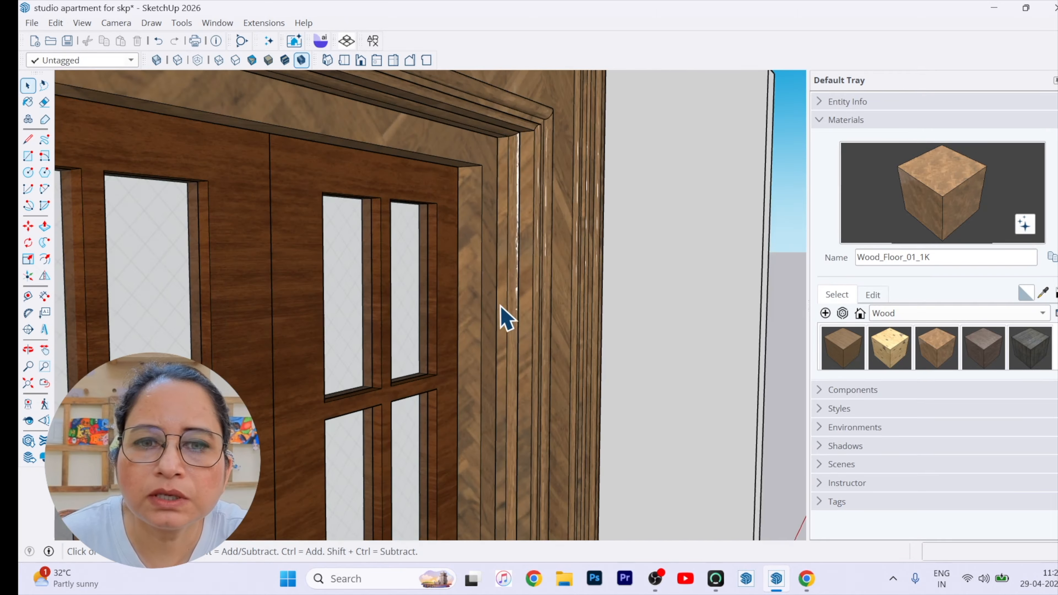
pyautogui.scroll(-10, 378, 229)
pyautogui.moveTo(402, 283); pyautogui.dragTo(319, 385, button='middle')
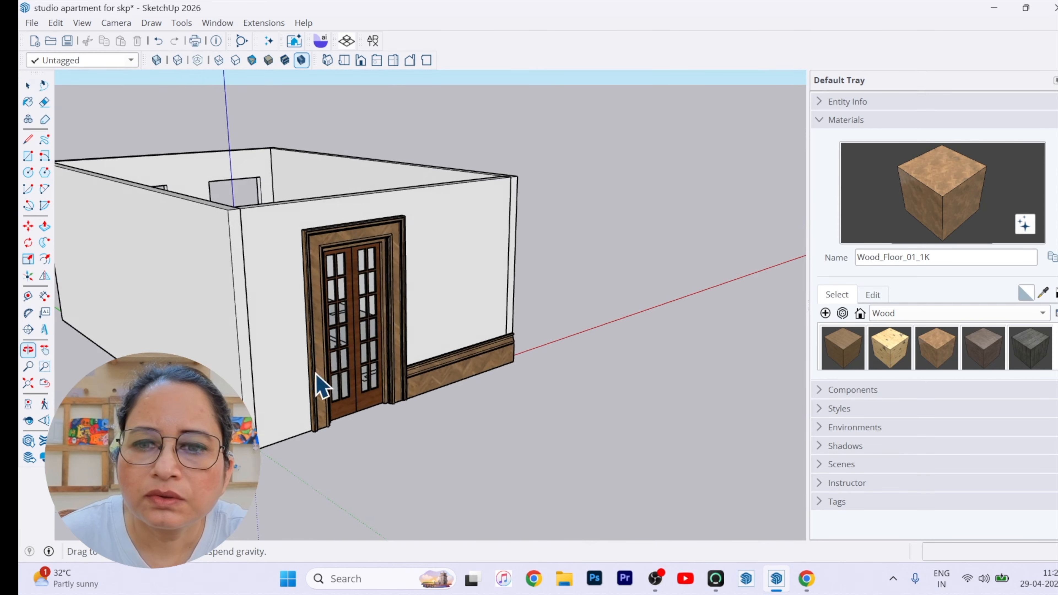
pyautogui.scroll(6, 329, 255)
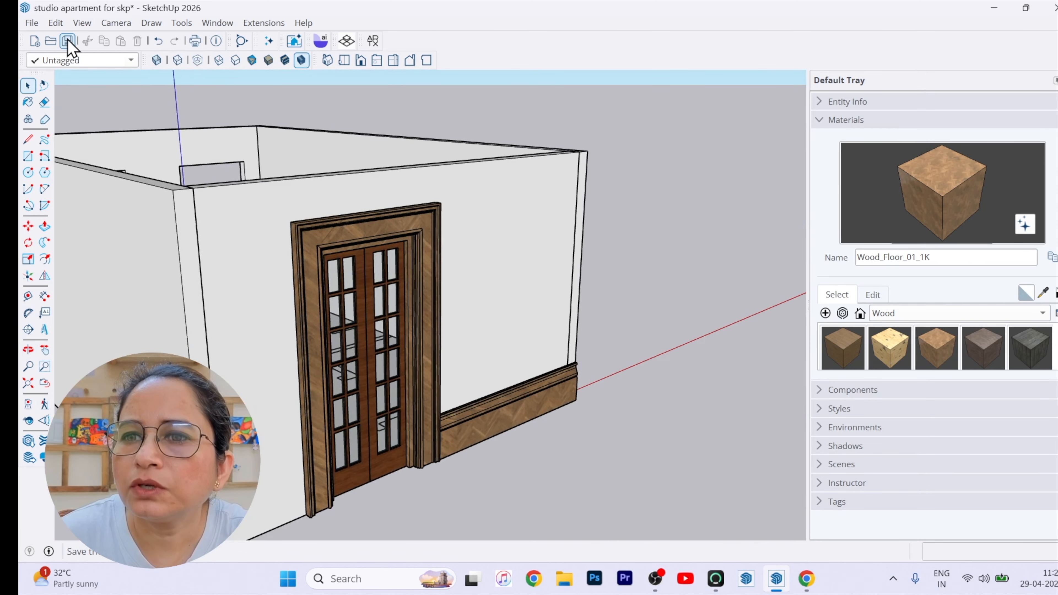
pyautogui.scroll(-3, 472, 347)
pyautogui.scroll(7, 489, 334)
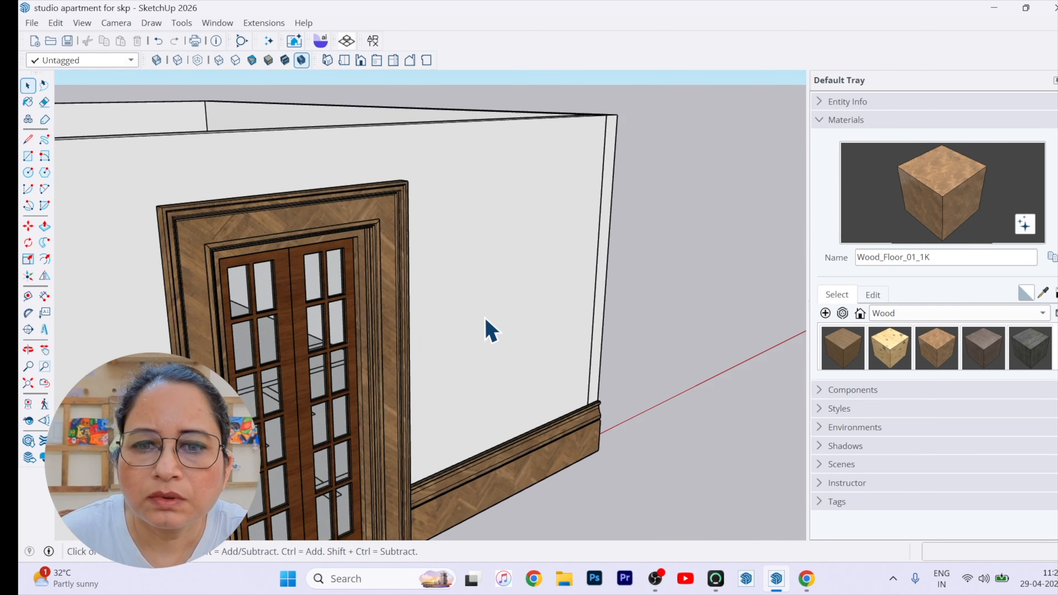
pyautogui.moveTo(492, 372); pyautogui.dragTo(368, 352, button='middle')
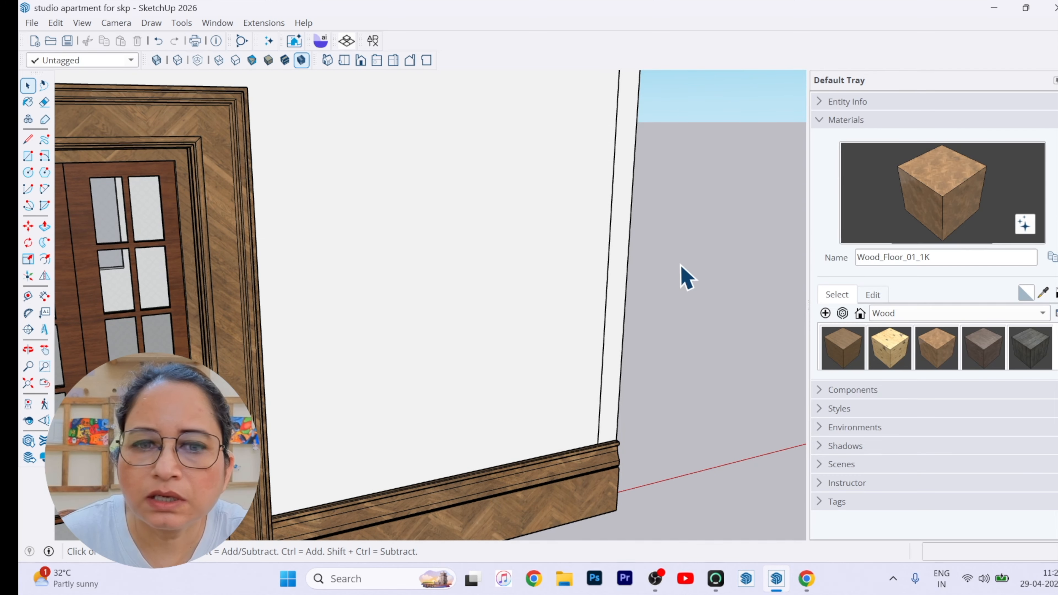
pyautogui.scroll(-5, 500, 222)
pyautogui.moveTo(501, 222); pyautogui.dragTo(543, 288, button='middle')
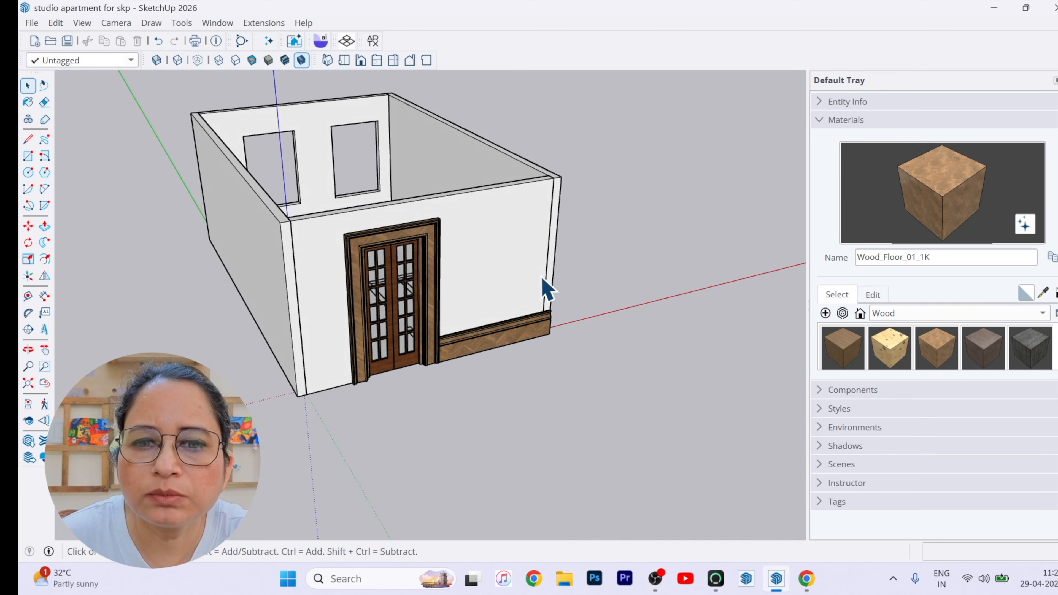
pyautogui.scroll(3, 543, 289)
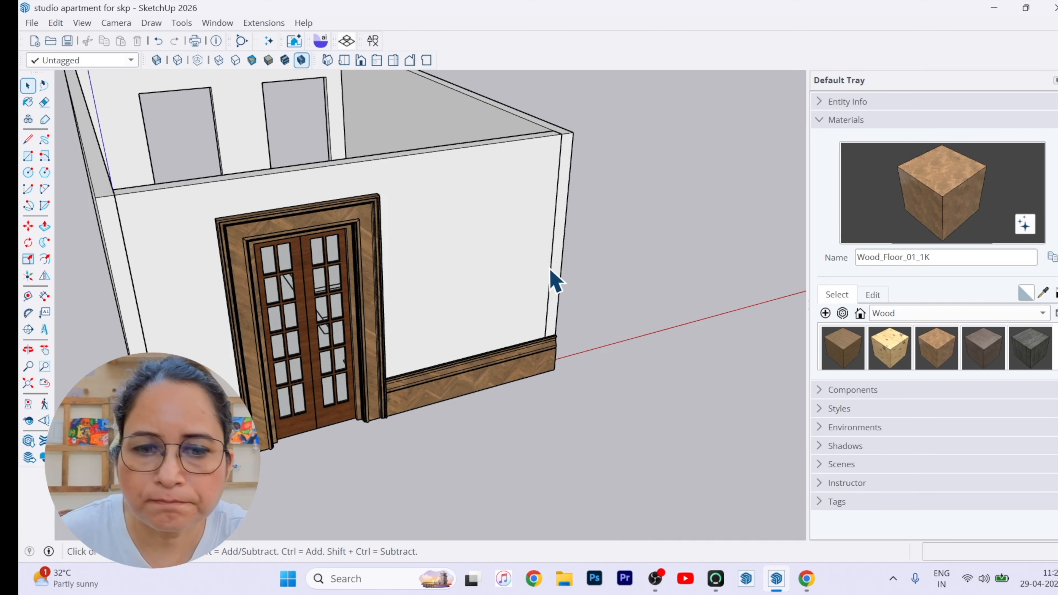
# Import the chair rail file as an image and place it about 8' 3" wide on the ground beside the room
pyautogui.click(31, 23)
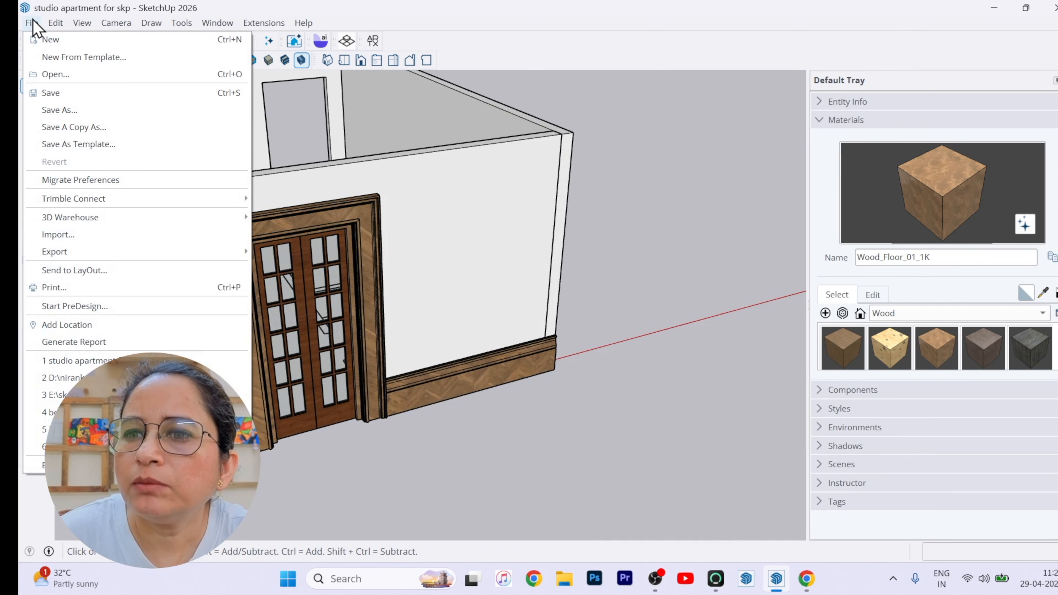
pyautogui.click(97, 234)
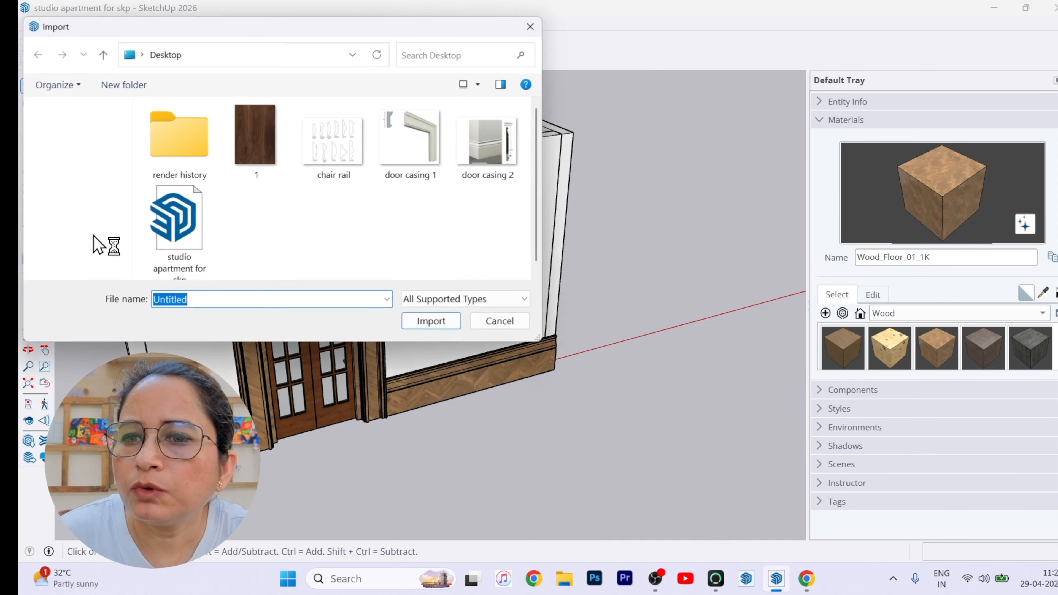
pyautogui.click(340, 156)
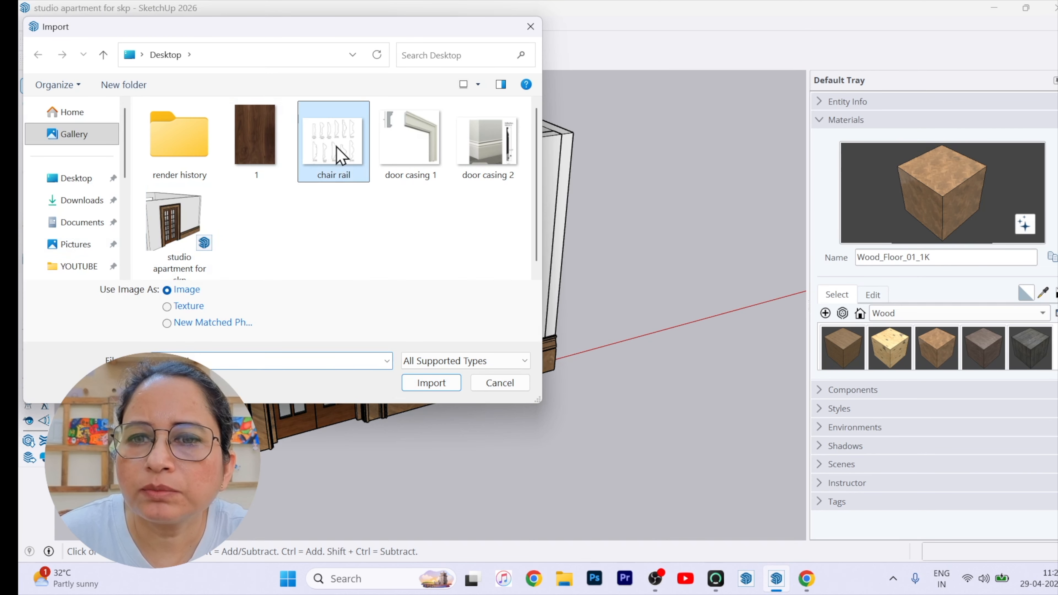
pyautogui.click(445, 389)
pyautogui.scroll(-4, 448, 396)
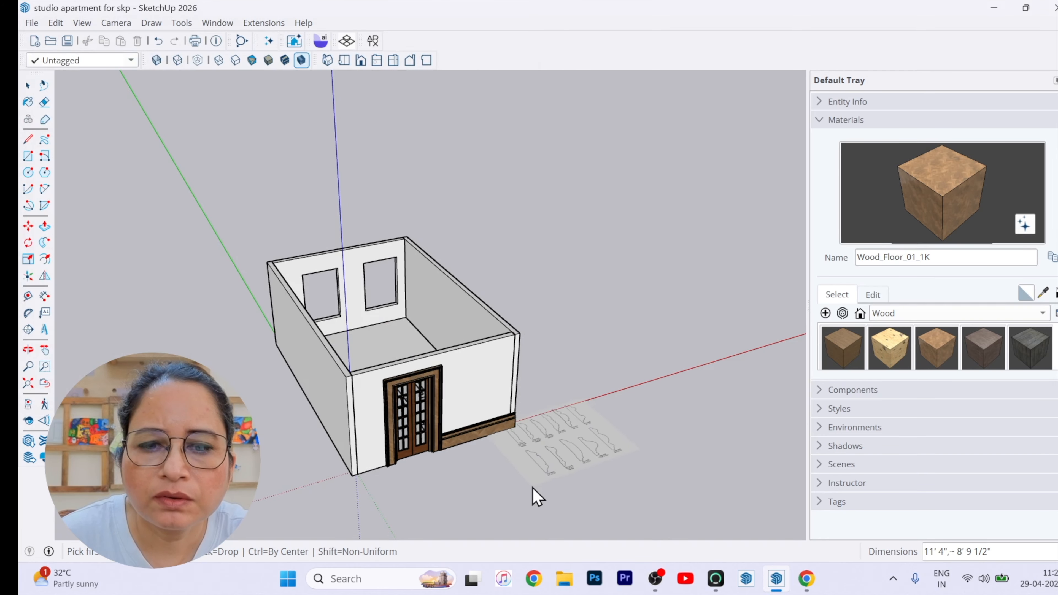
pyautogui.click(586, 505)
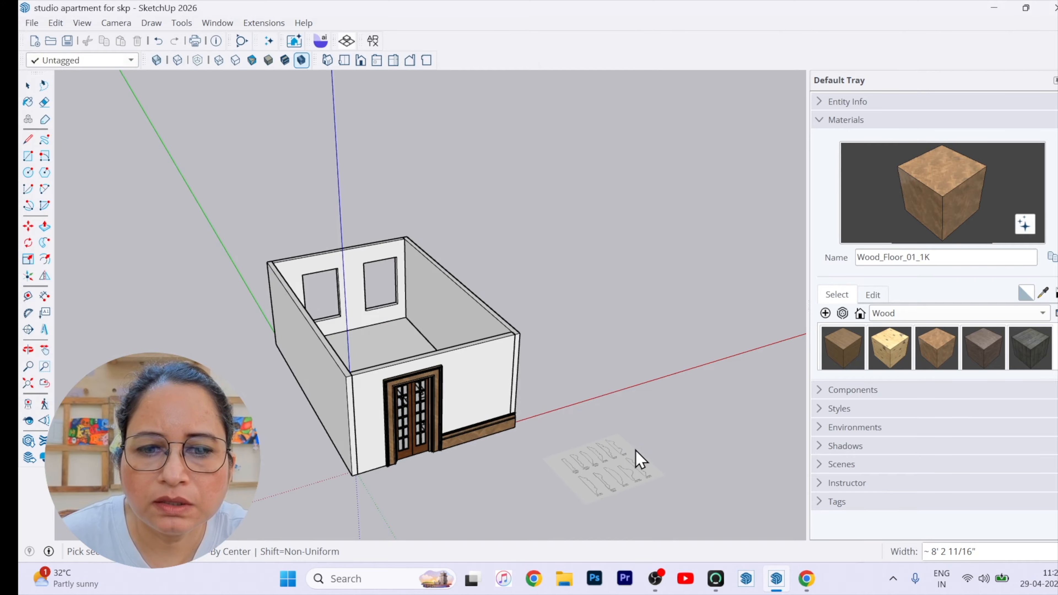
pyautogui.click(640, 458)
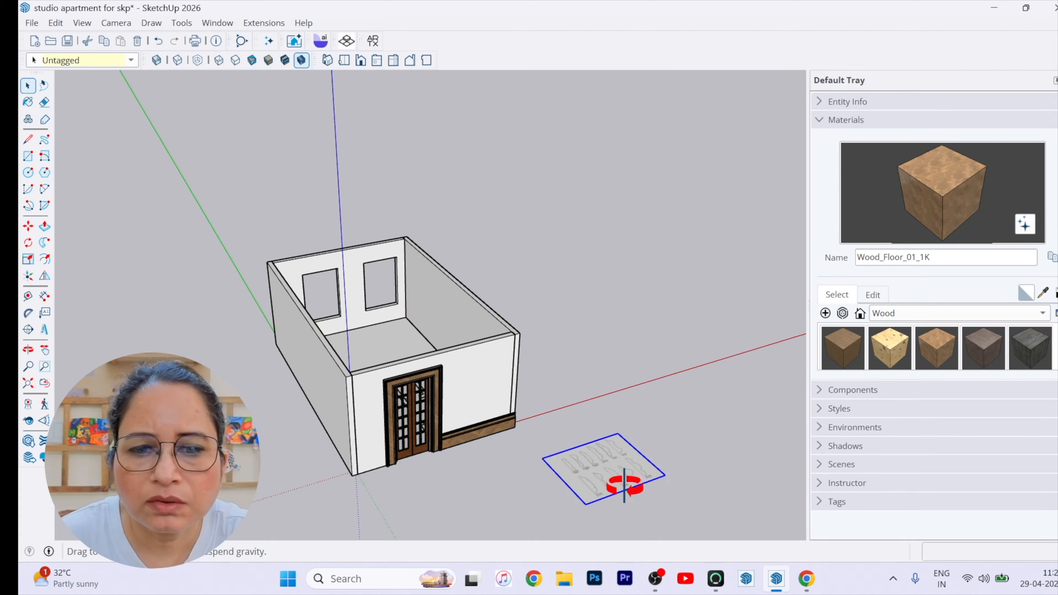
# Examine the upper row of moulding profiles in the chair rail image to choose one for tracing
pyautogui.scroll(6, 567, 538)
pyautogui.scroll(2, 503, 493)
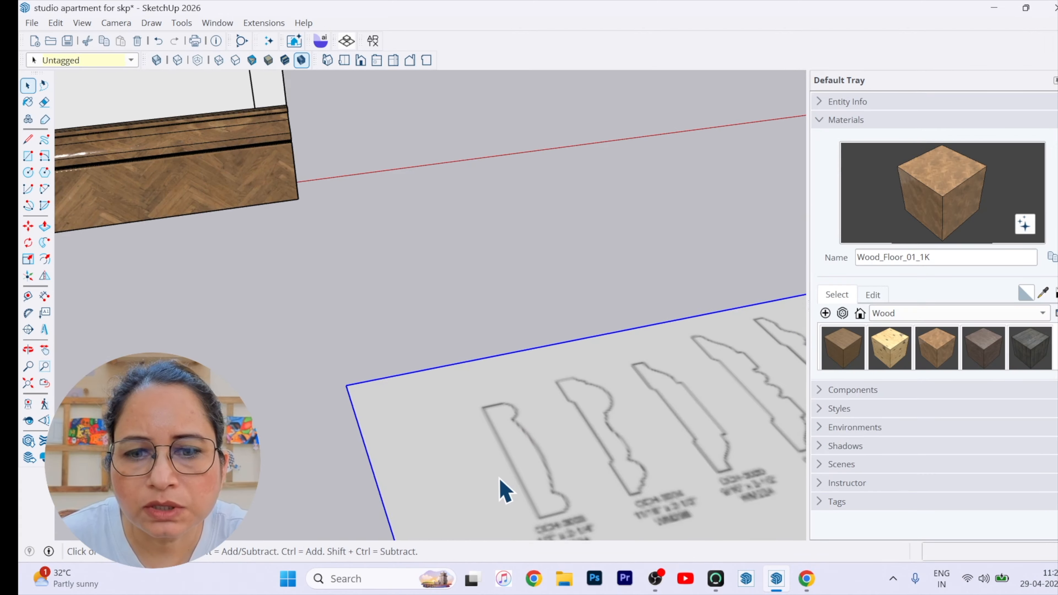
pyautogui.scroll(-2, 479, 400)
pyautogui.scroll(4, 625, 417)
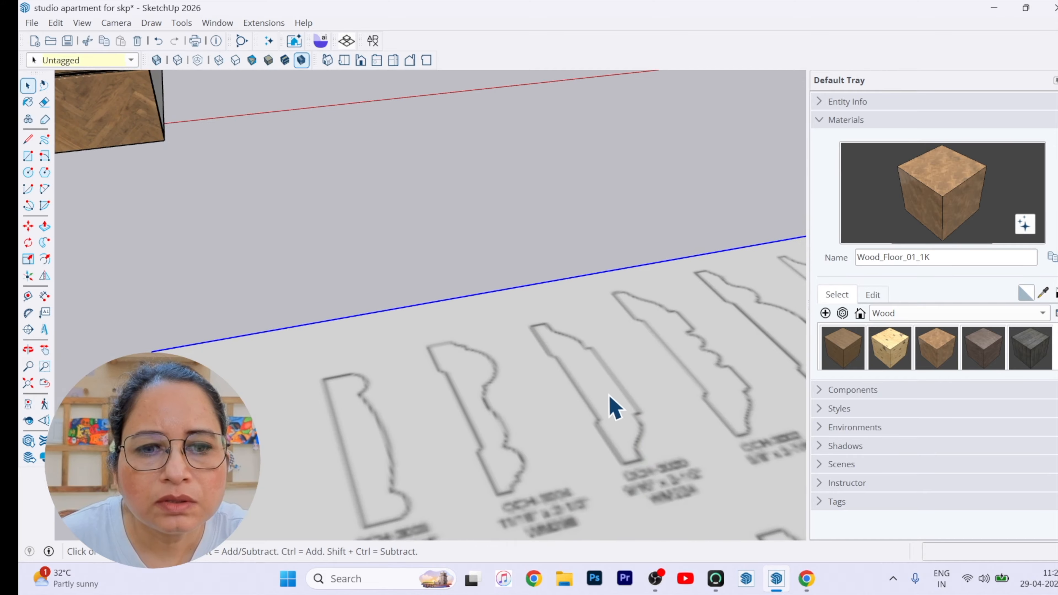
pyautogui.moveTo(573, 461); pyautogui.dragTo(477, 397, button='middle')
pyautogui.scroll(-2, 477, 430)
pyautogui.scroll(2, 466, 501)
pyautogui.scroll(3, 466, 500)
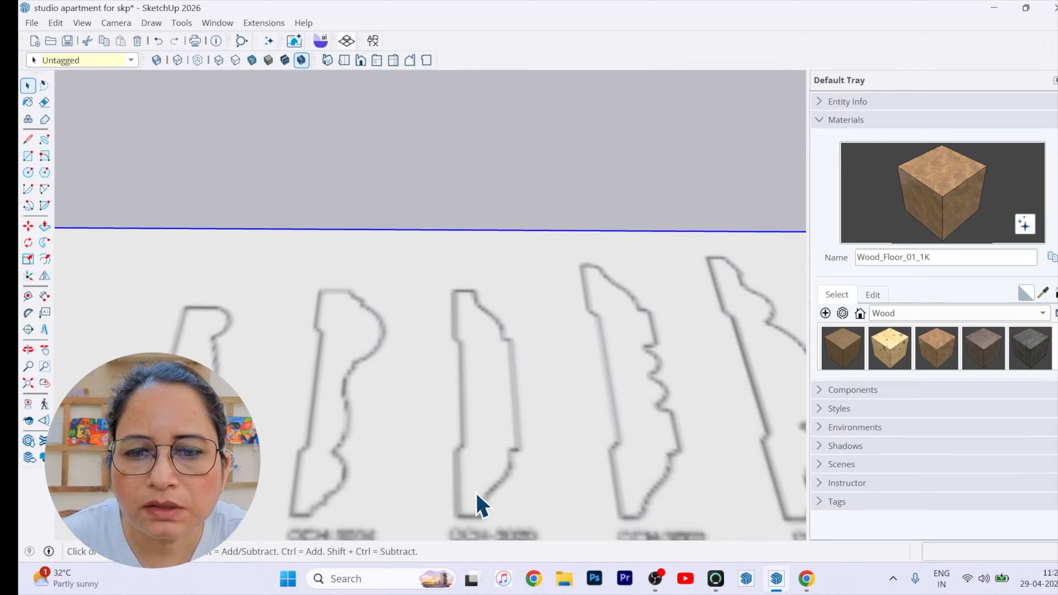
# Start tracing the 9/16" x 2-1/2" chair rail profile with lines along its top edge, upper back edge and small inward notch
pyautogui.click(28, 140)
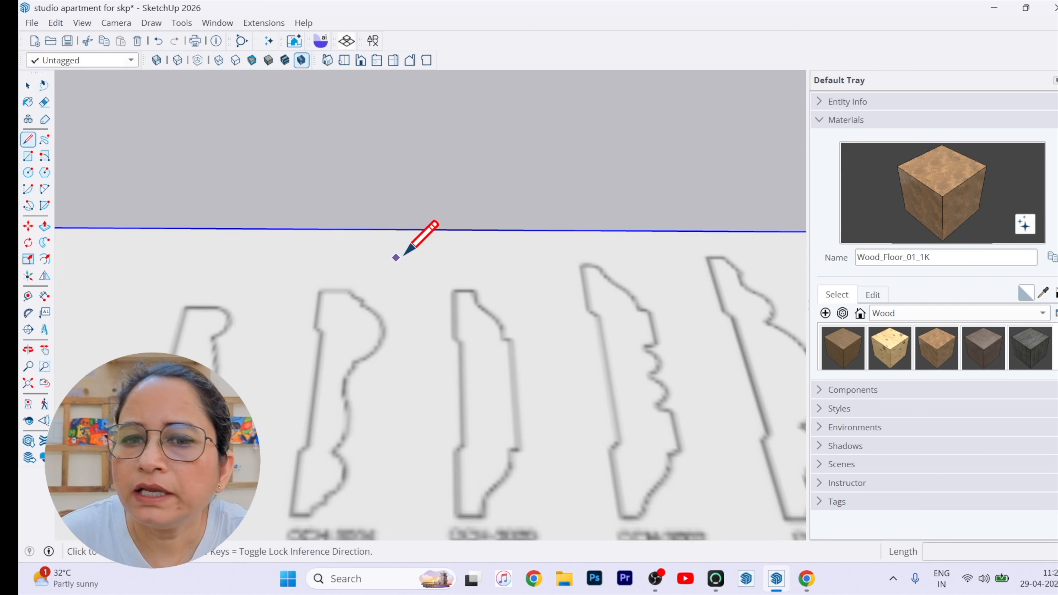
pyautogui.click(475, 290)
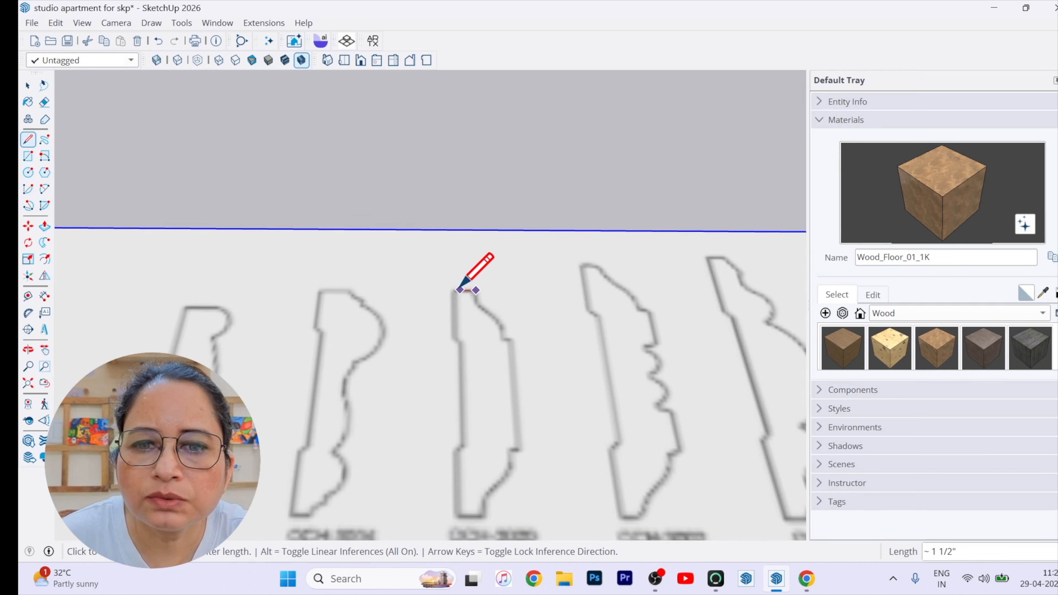
pyautogui.click(454, 336)
pyautogui.scroll(3, 448, 348)
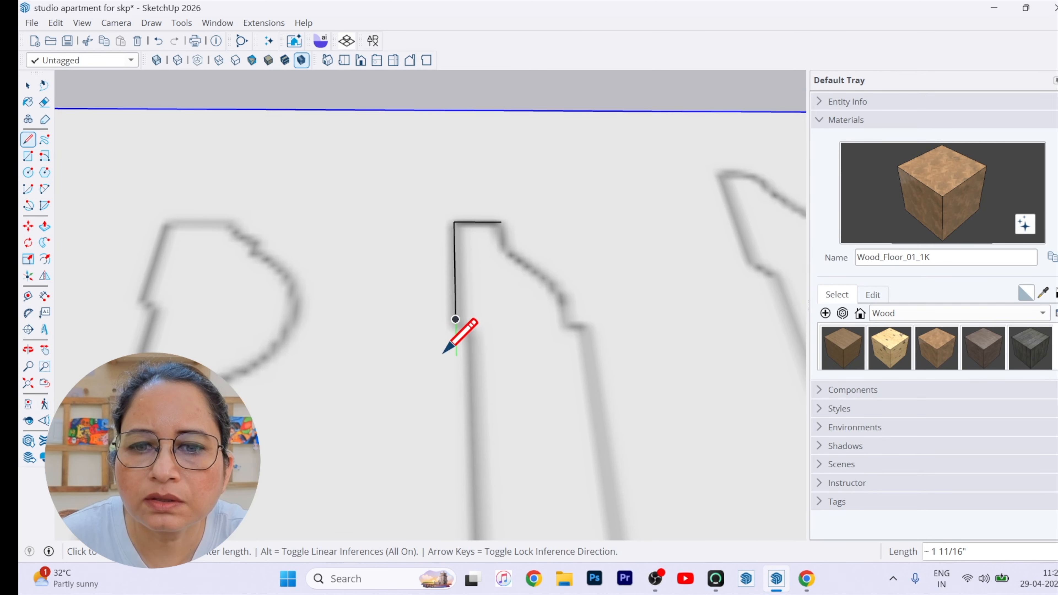
pyautogui.click(473, 336)
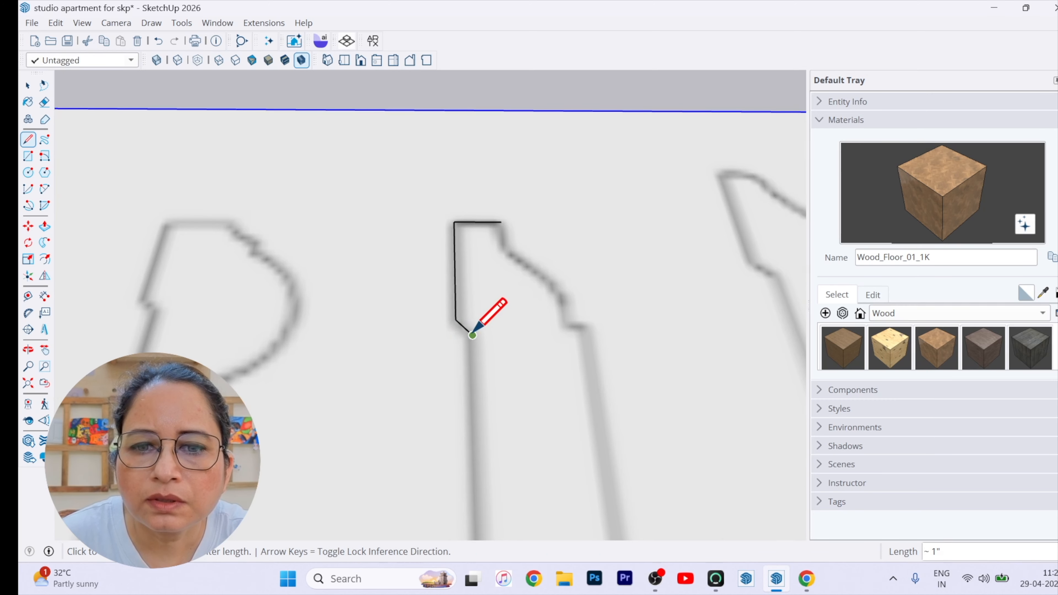
# Trace the profile's long recessed back edge, lower notch, lower back edge about 5 1/8" long, base and short front rise
pyautogui.scroll(-2, 468, 263)
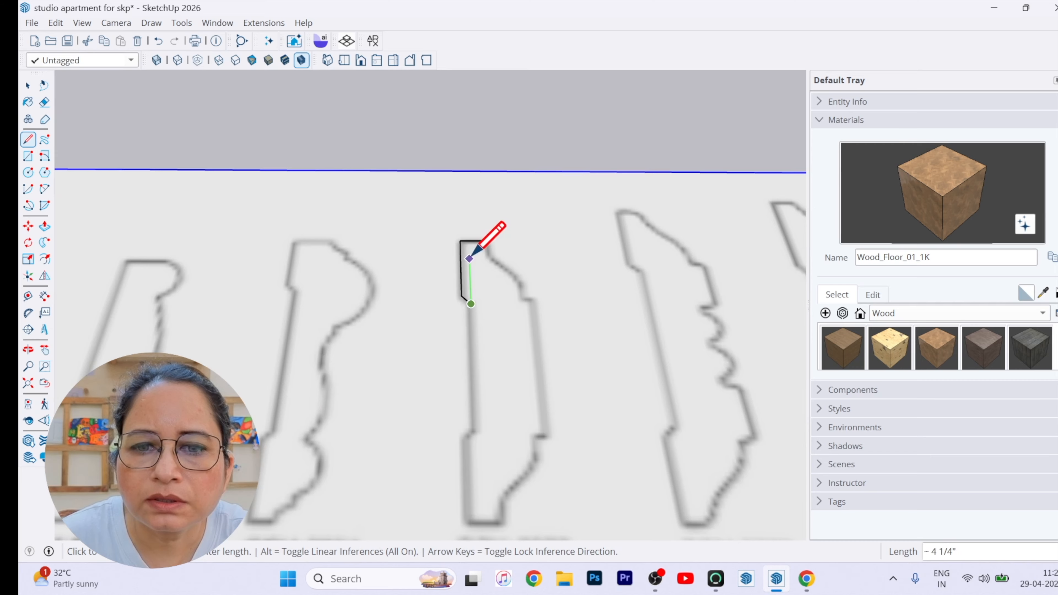
pyautogui.click(475, 433)
pyautogui.scroll(2, 458, 437)
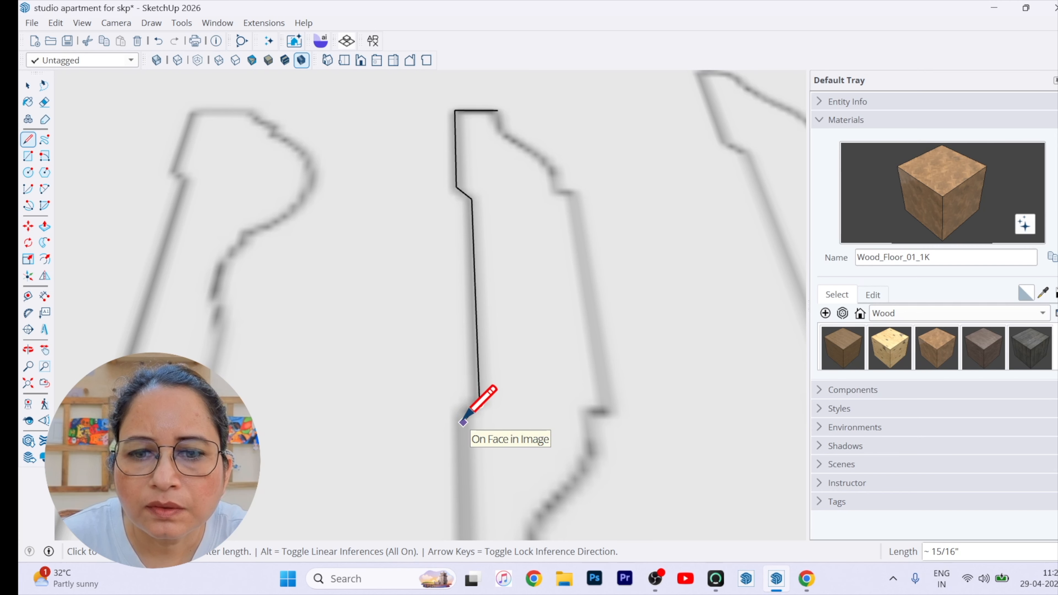
pyautogui.scroll(-3, 461, 417)
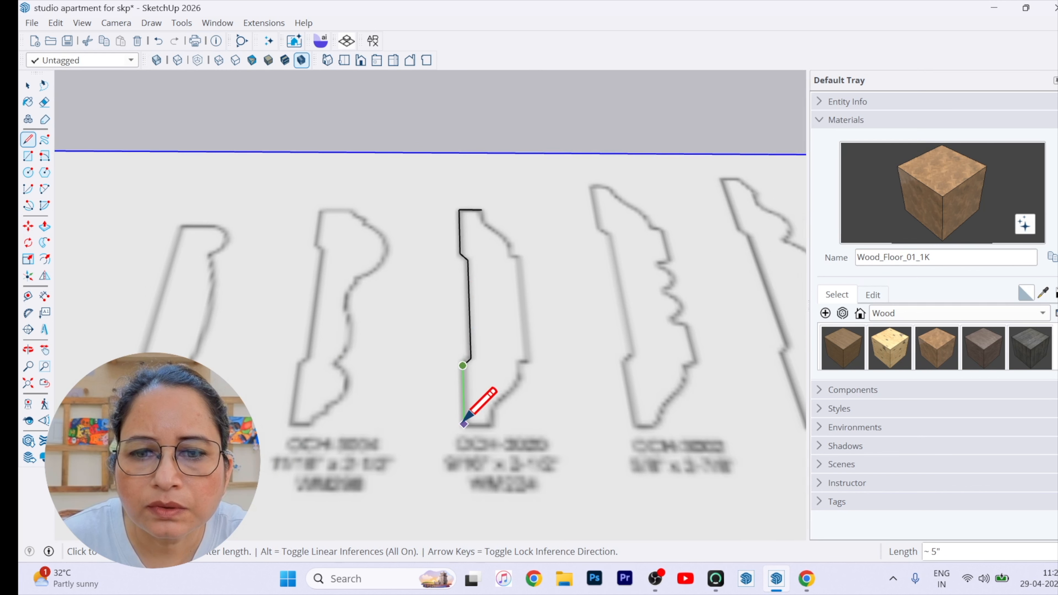
pyautogui.scroll(1, 464, 424)
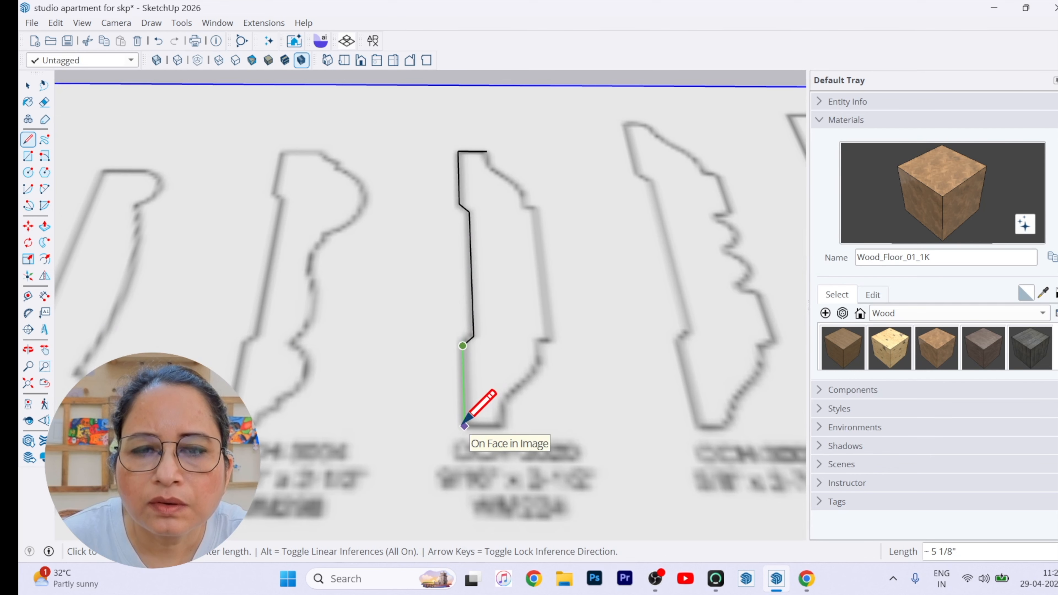
pyautogui.click(464, 425)
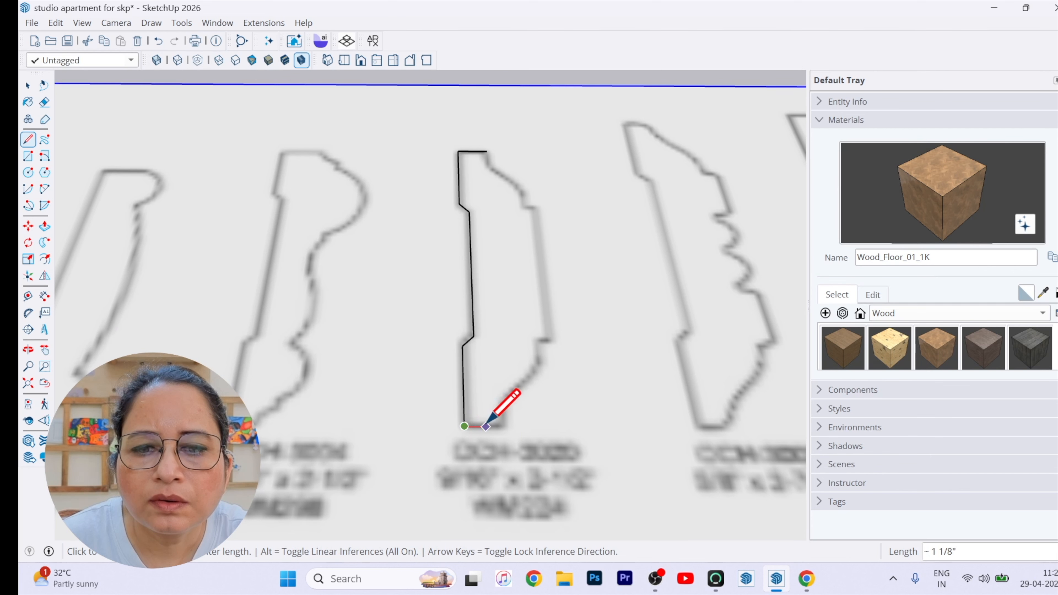
pyautogui.click(504, 426)
pyautogui.click(505, 396)
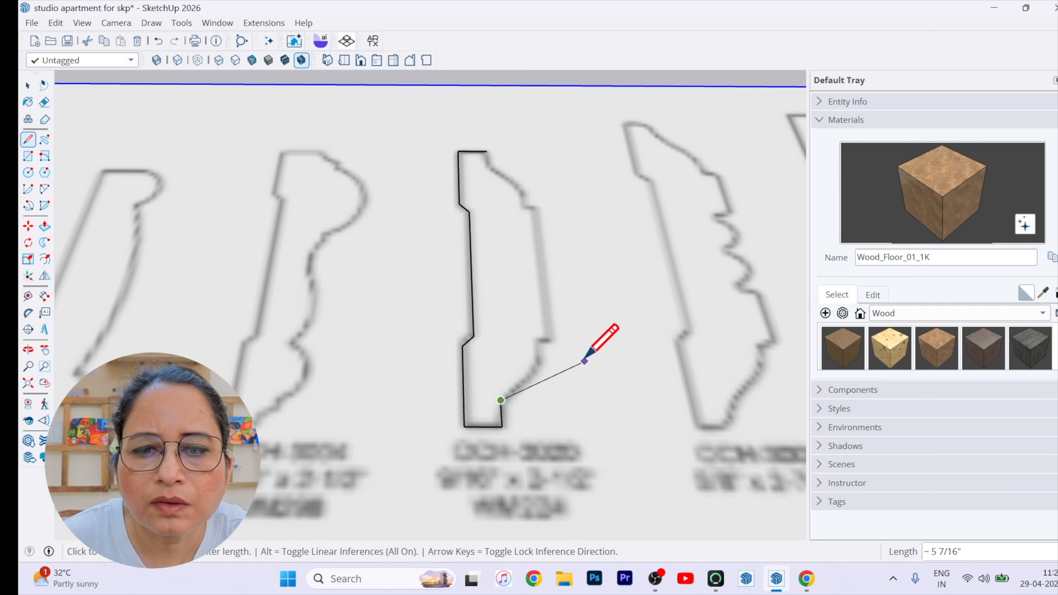
# Trace the profile's lower front slope, the small step and riser above it, and the outward ledge with lines
pyautogui.scroll(2, 604, 338)
pyautogui.click(515, 374)
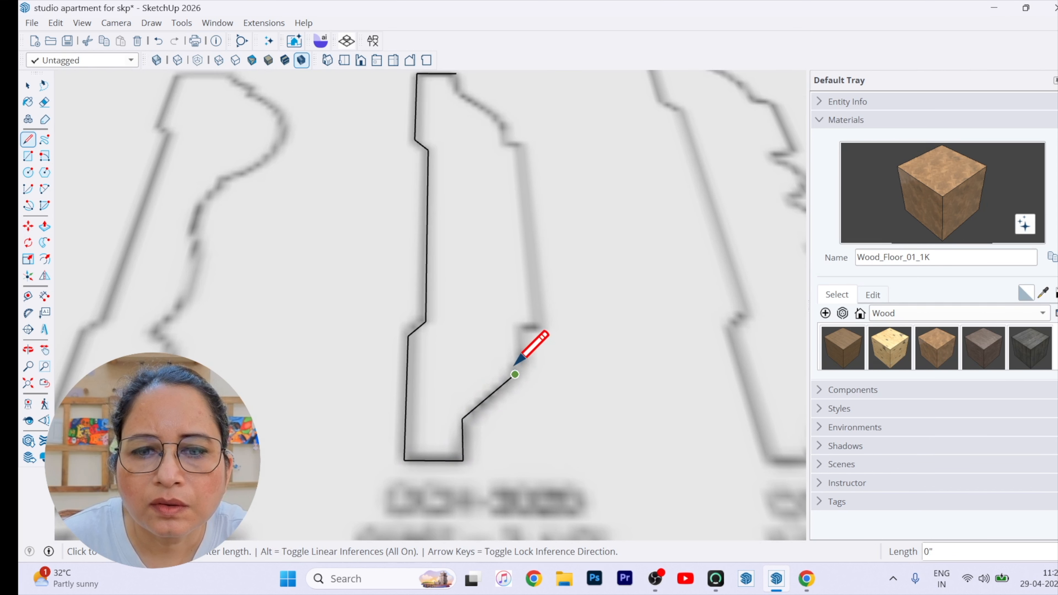
pyautogui.click(514, 366)
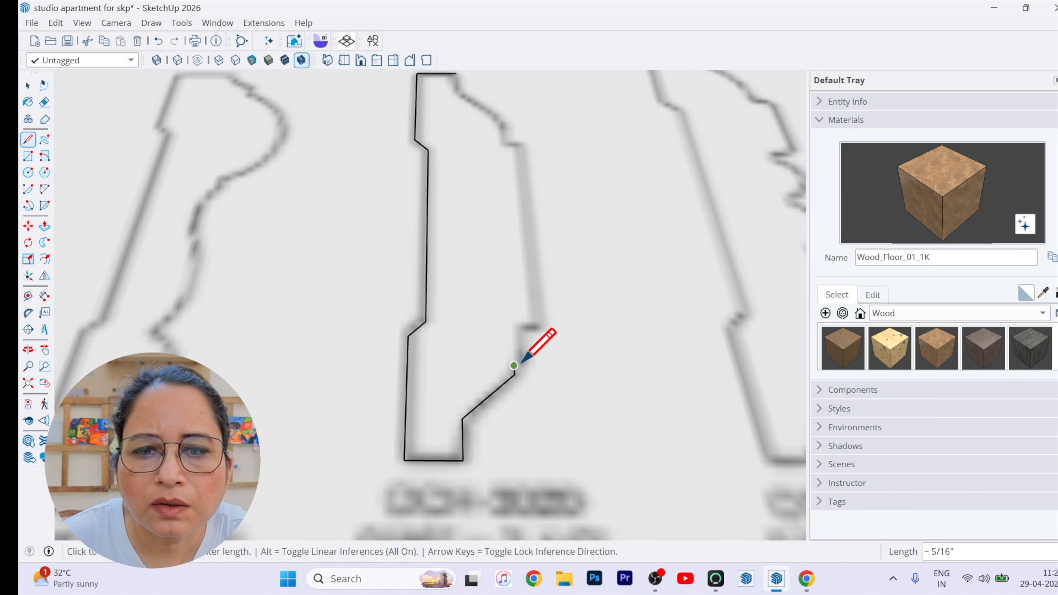
pyautogui.click(526, 366)
pyautogui.click(523, 328)
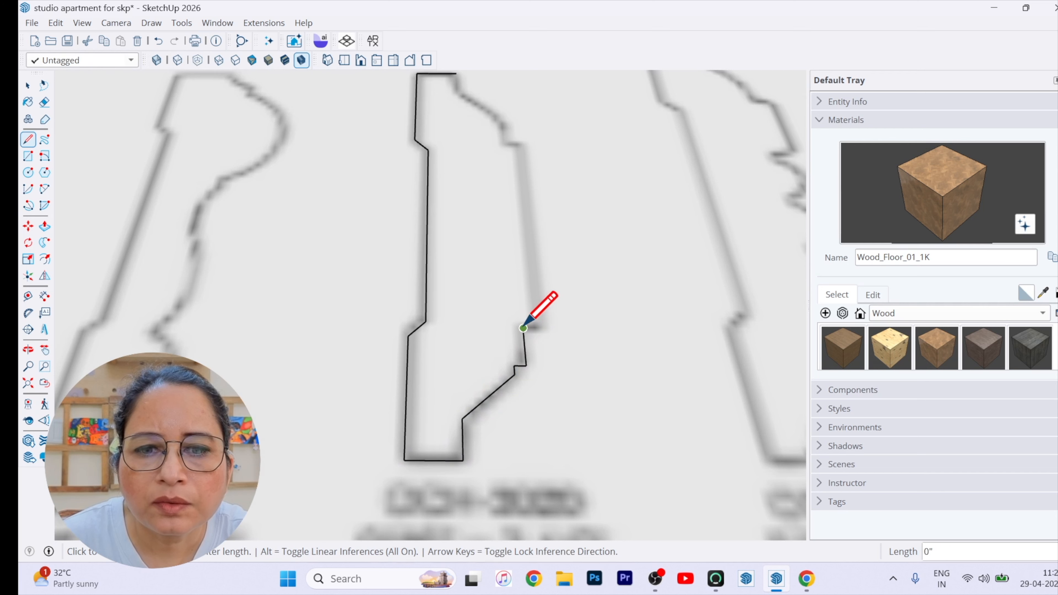
pyautogui.click(539, 328)
# Trace the profile's long front edge, the small inward ledge at its upper end and the short rise above
pyautogui.click(520, 146)
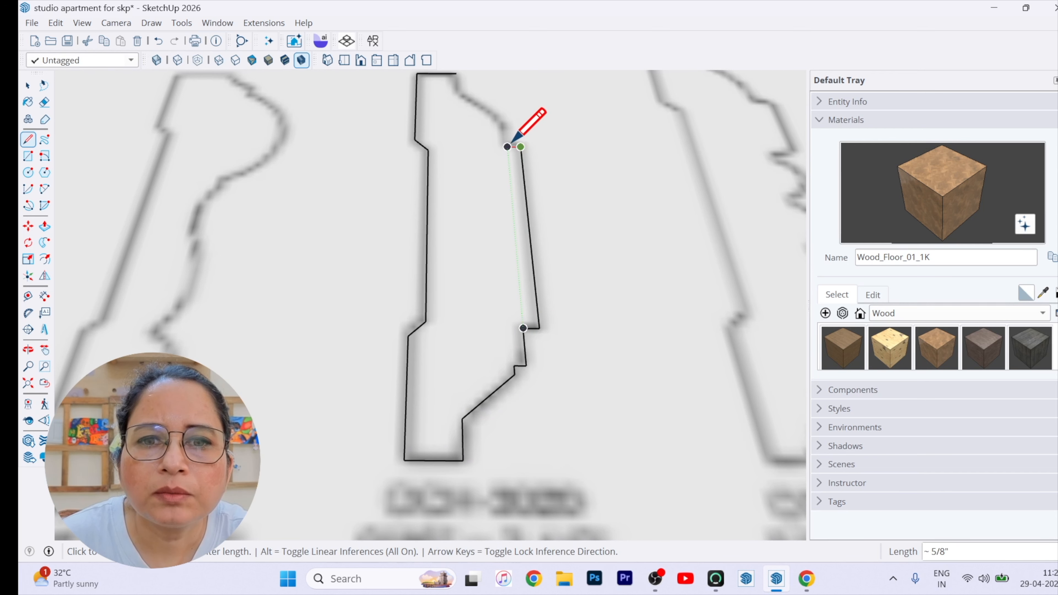
pyautogui.click(506, 146)
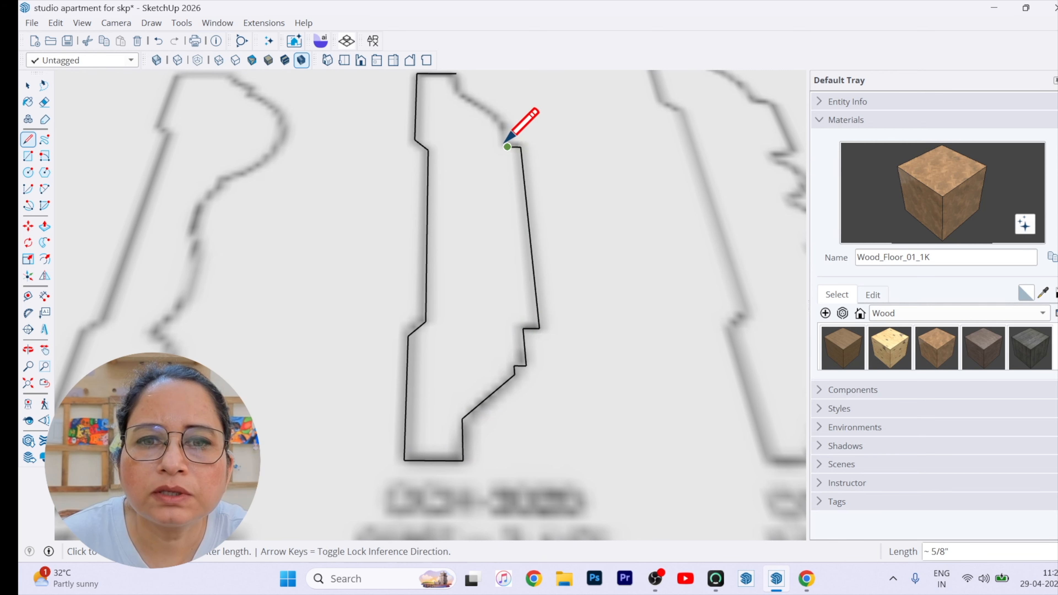
pyautogui.click(505, 125)
# Trace the upper front slope with one straight line and close the outline up to the profile's top edge
pyautogui.scroll(-4, 503, 254)
pyautogui.scroll(8, 494, 192)
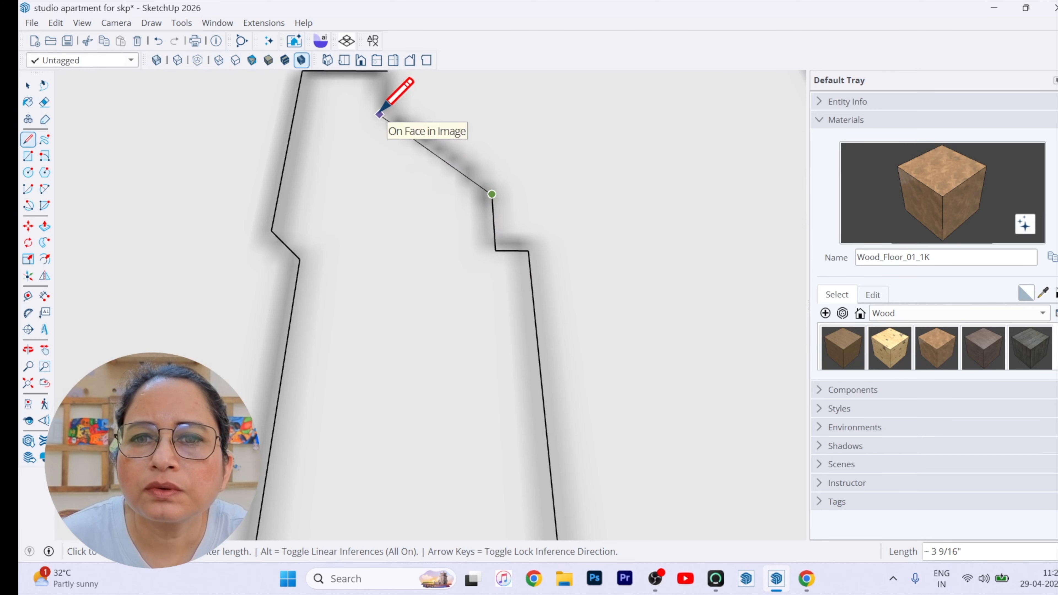
pyautogui.click(379, 115)
pyautogui.scroll(-3, 386, 249)
pyautogui.scroll(6, 392, 162)
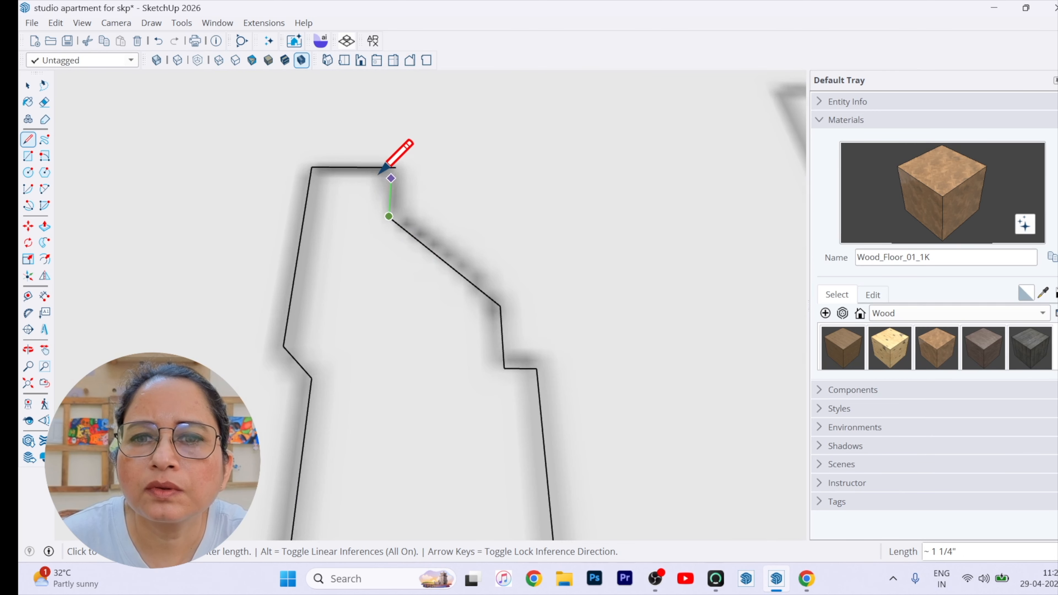
pyautogui.click(401, 159)
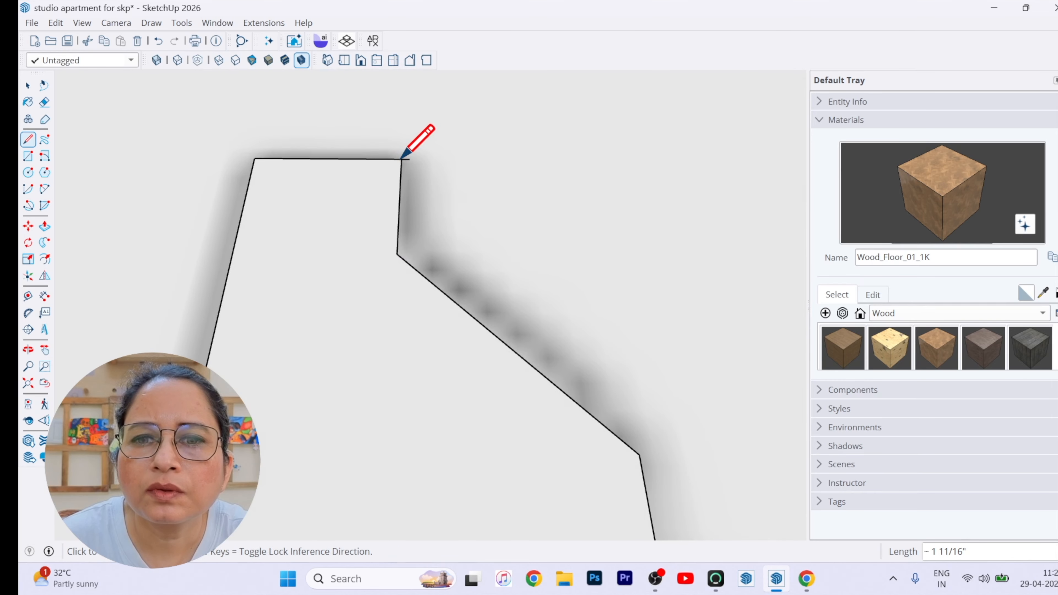
# Erase the short line stub overhanging the front end of the profile's top edge
pyautogui.press('space')
pyautogui.scroll(5, 398, 160)
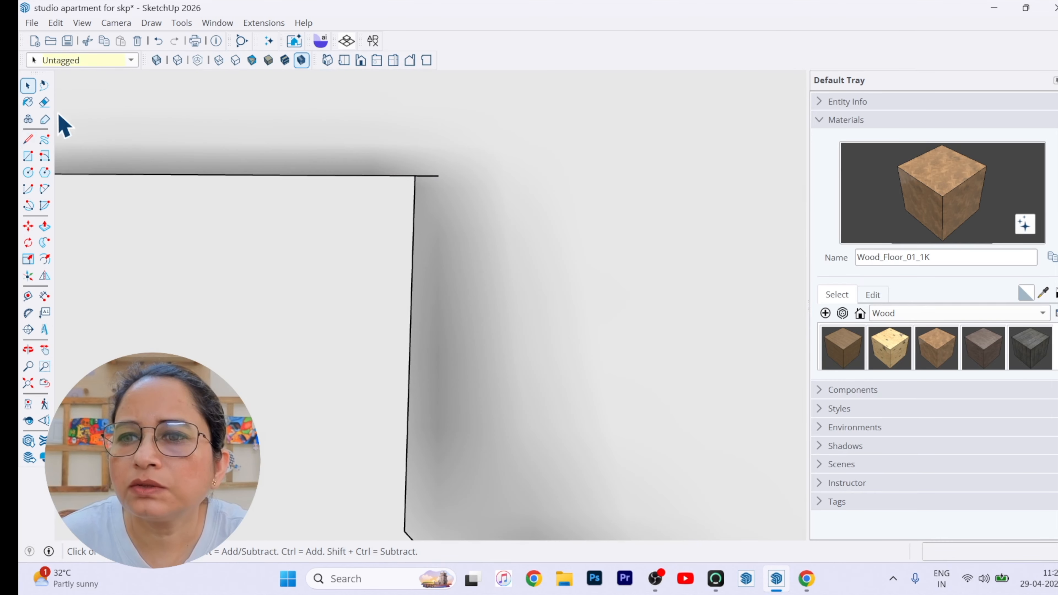
pyautogui.click(45, 103)
pyautogui.scroll(-3, 454, 128)
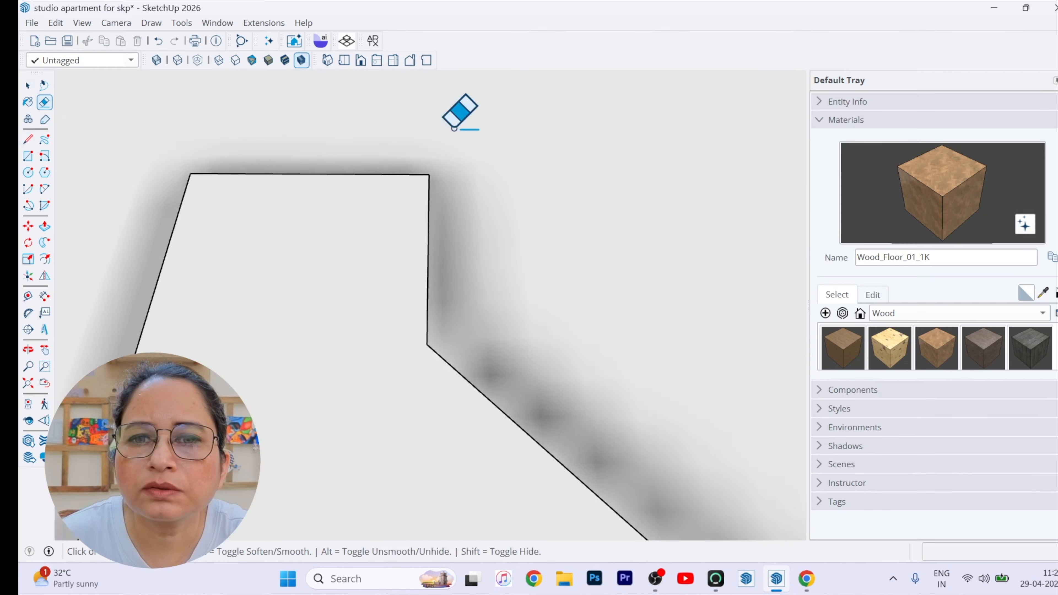
# Delete the chair rail reference image, keeping the traced profile
pyautogui.scroll(-10, 454, 128)
pyautogui.press('space')
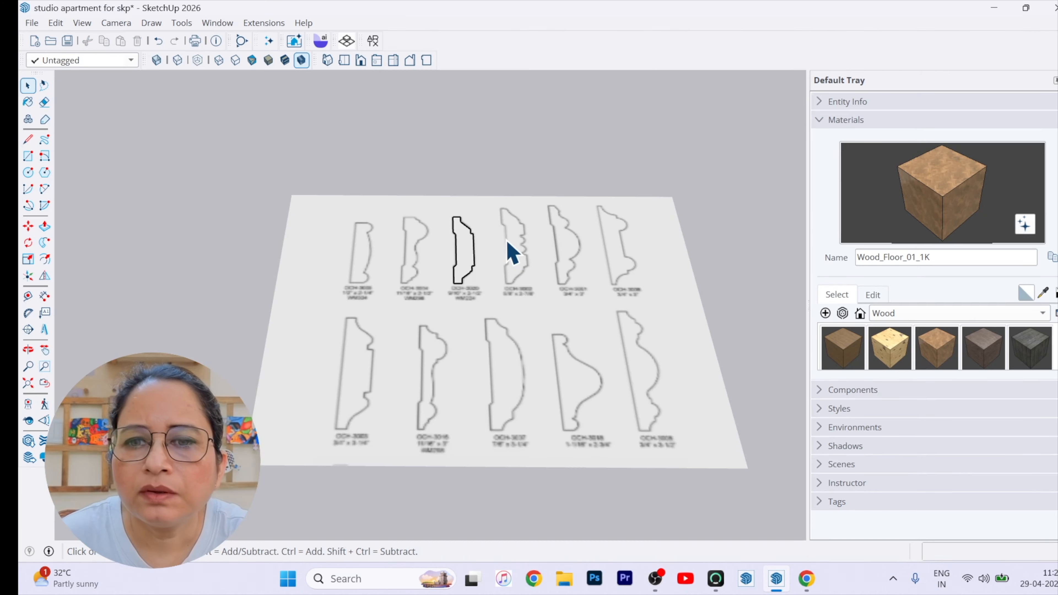
pyautogui.click(331, 261)
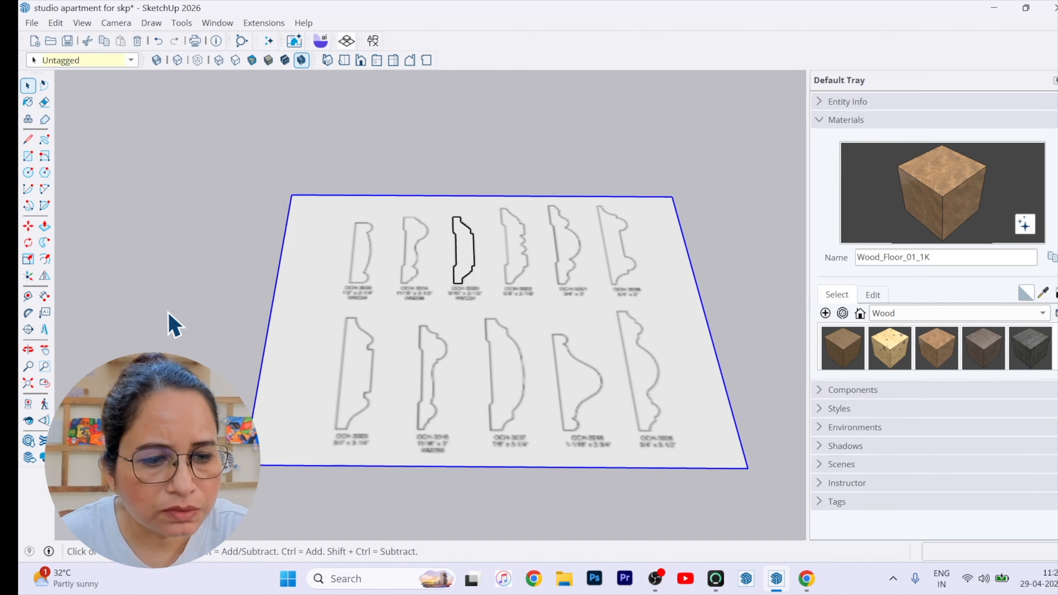
pyautogui.press('Delete')
# Rotate the traced profile 90° about the red axis at its lower back edge so it stands upright
pyautogui.scroll(-5, 482, 406)
pyautogui.moveTo(427, 381); pyautogui.dragTo(556, 331, button='middle')
pyautogui.scroll(3, 342, 218)
pyautogui.scroll(3, 600, 434)
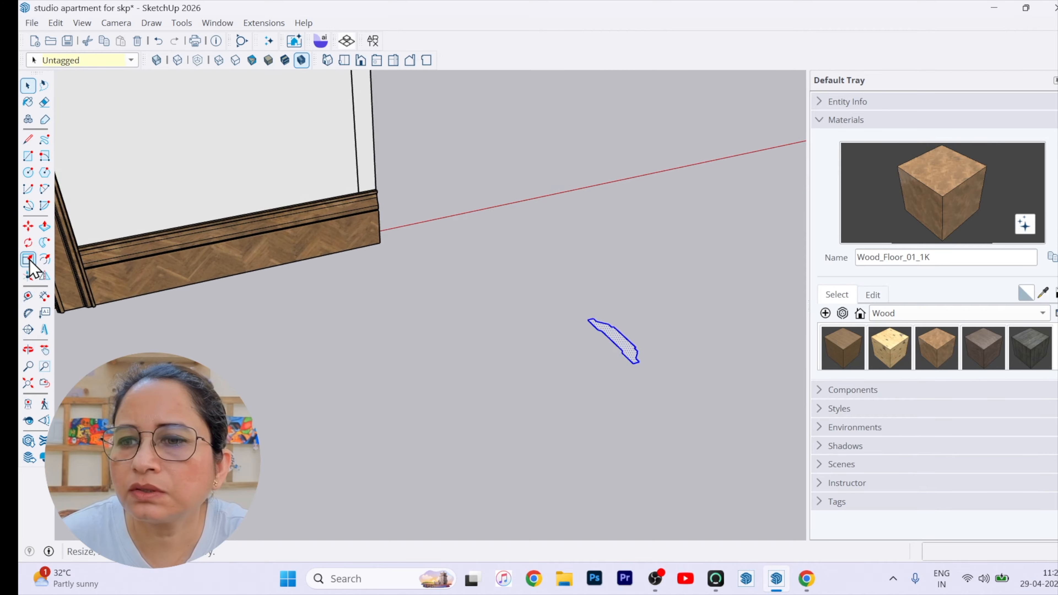
pyautogui.click(28, 242)
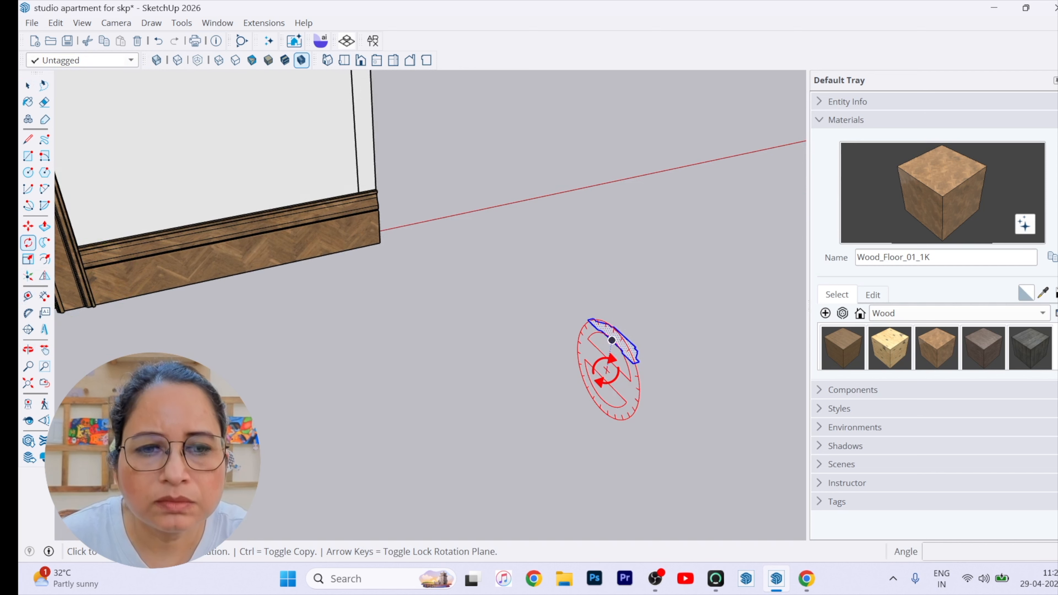
pyautogui.scroll(5, 621, 344)
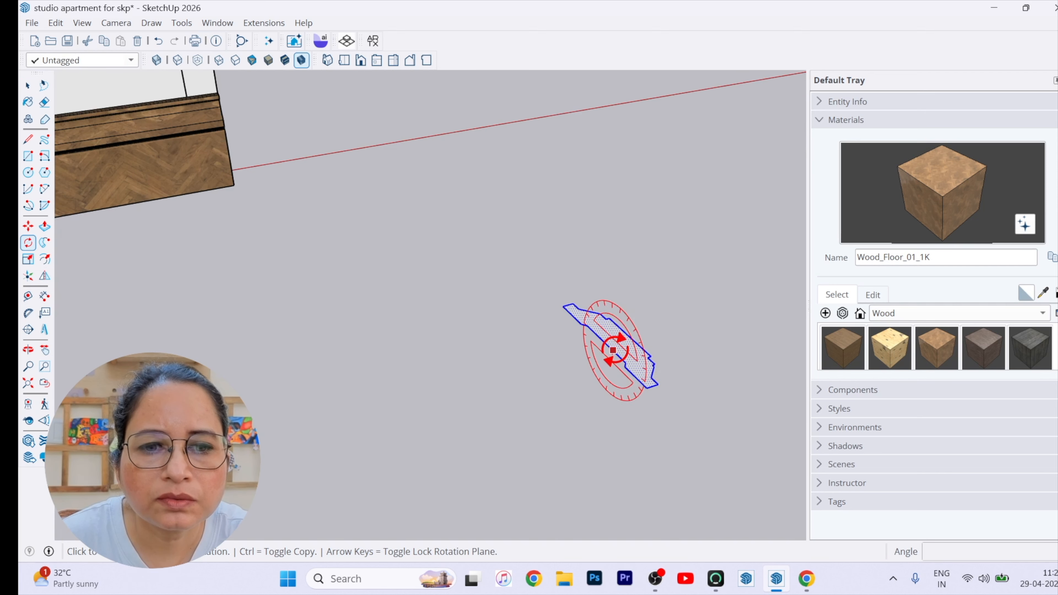
pyautogui.click(650, 397)
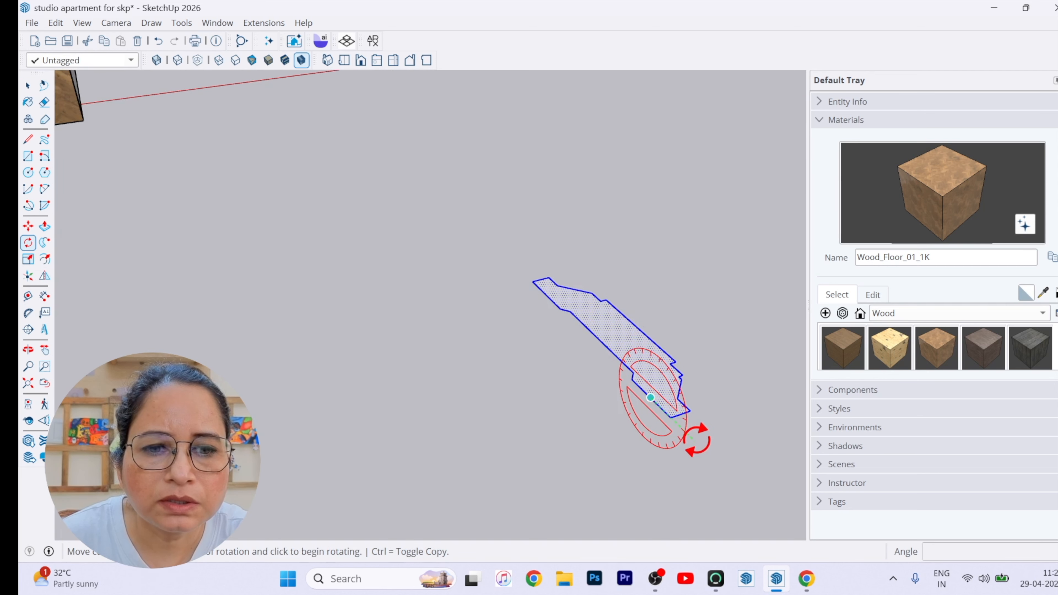
pyautogui.click(691, 439)
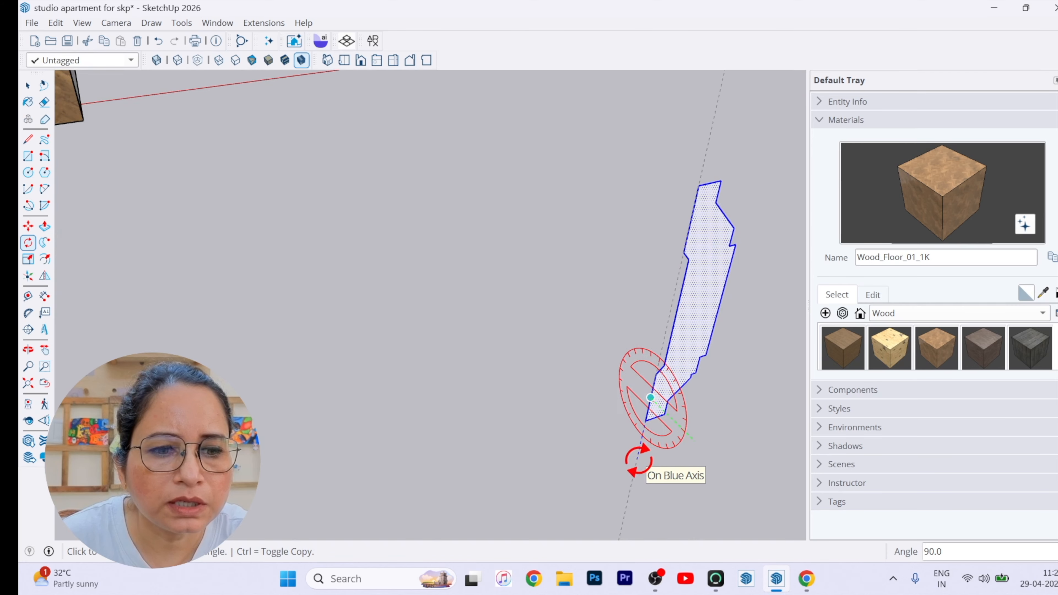
pyautogui.click(639, 460)
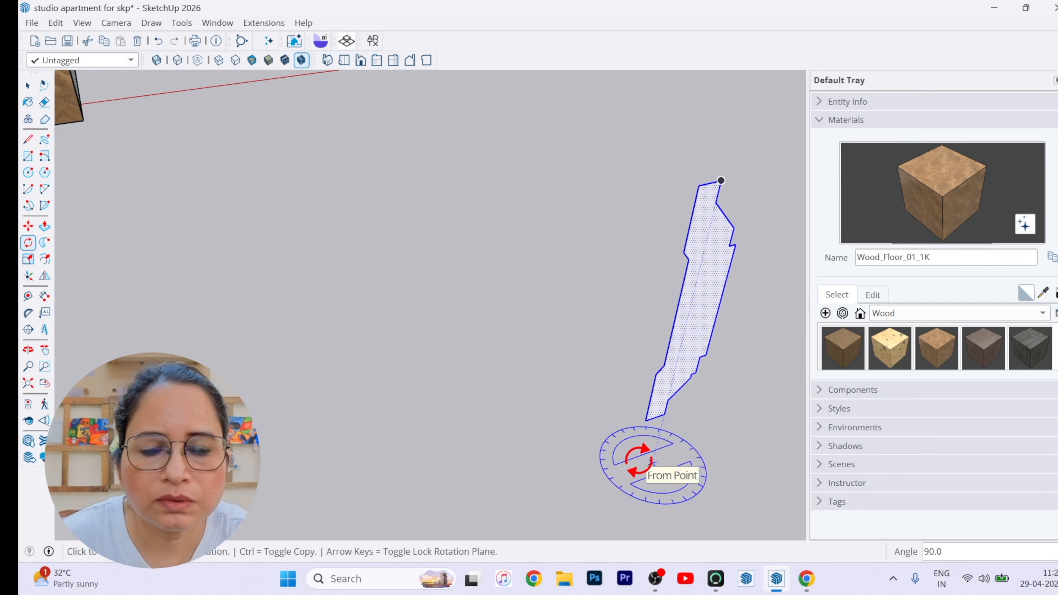
# Rotate the upright profile 90° about the vertical axis through its lower back corner
pyautogui.scroll(-3, 583, 438)
pyautogui.scroll(6, 559, 406)
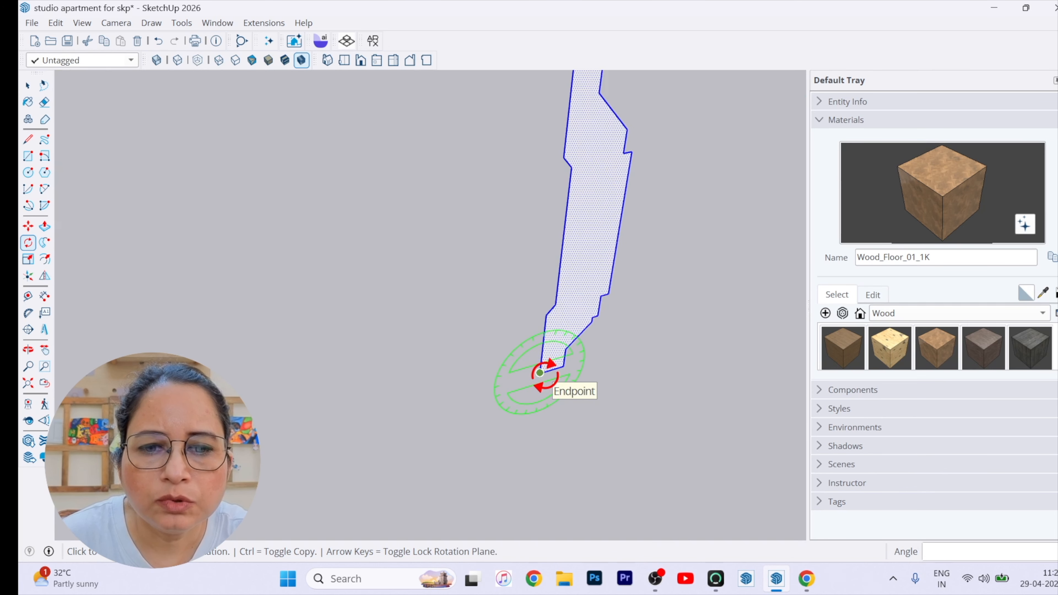
pyautogui.press('Up')
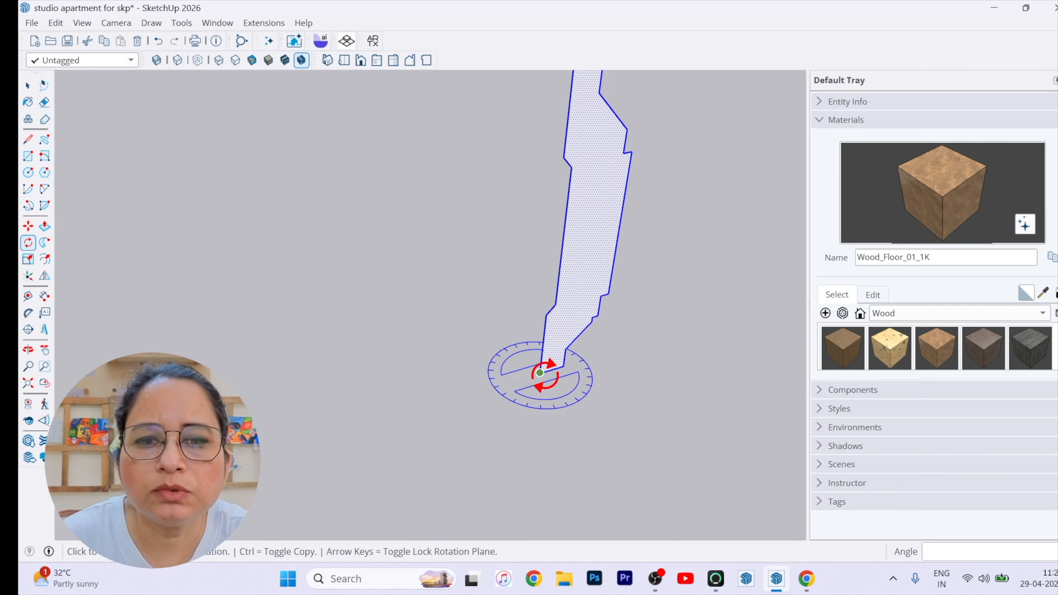
pyautogui.click(540, 372)
pyautogui.click(602, 355)
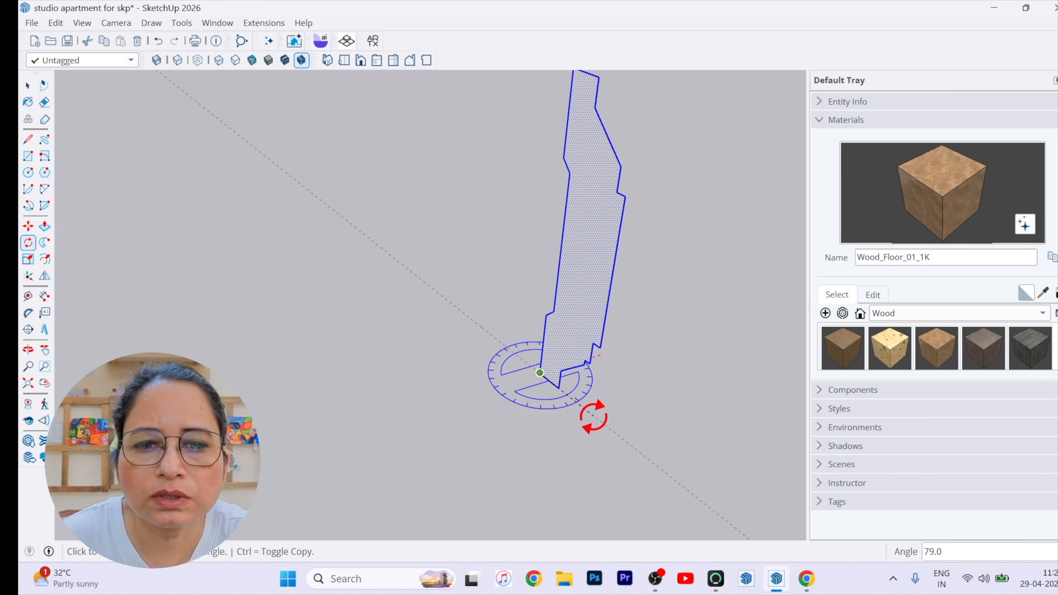
pyautogui.click(582, 426)
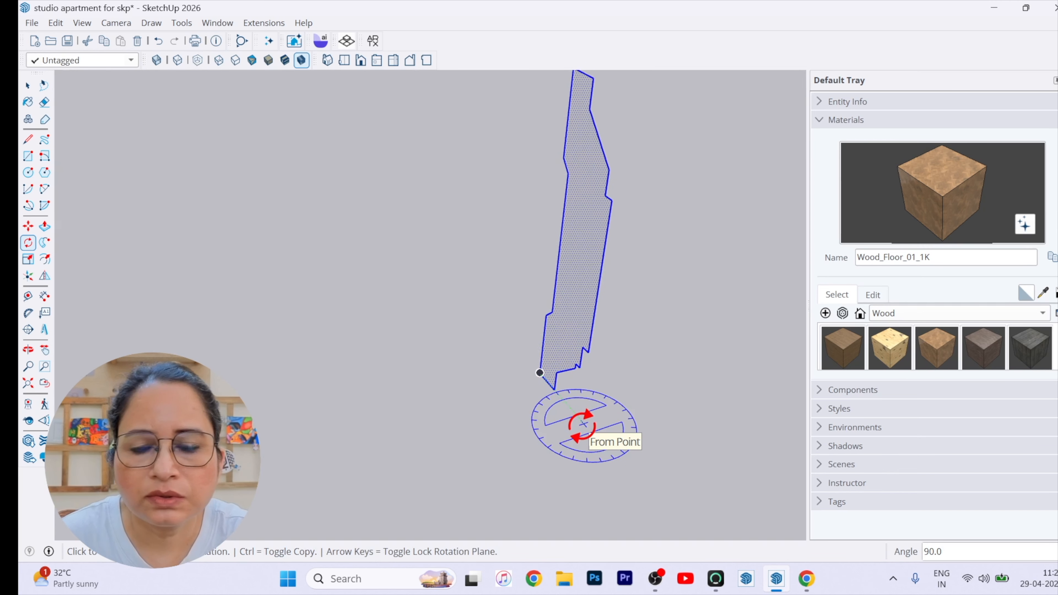
pyautogui.press('space')
# Place a guide line 5' below the top edge of the wall with the door, using the Tape Measure tool
pyautogui.scroll(-6, 639, 418)
pyautogui.moveTo(492, 470); pyautogui.dragTo(590, 395, button='middle')
pyautogui.scroll(-3, 513, 437)
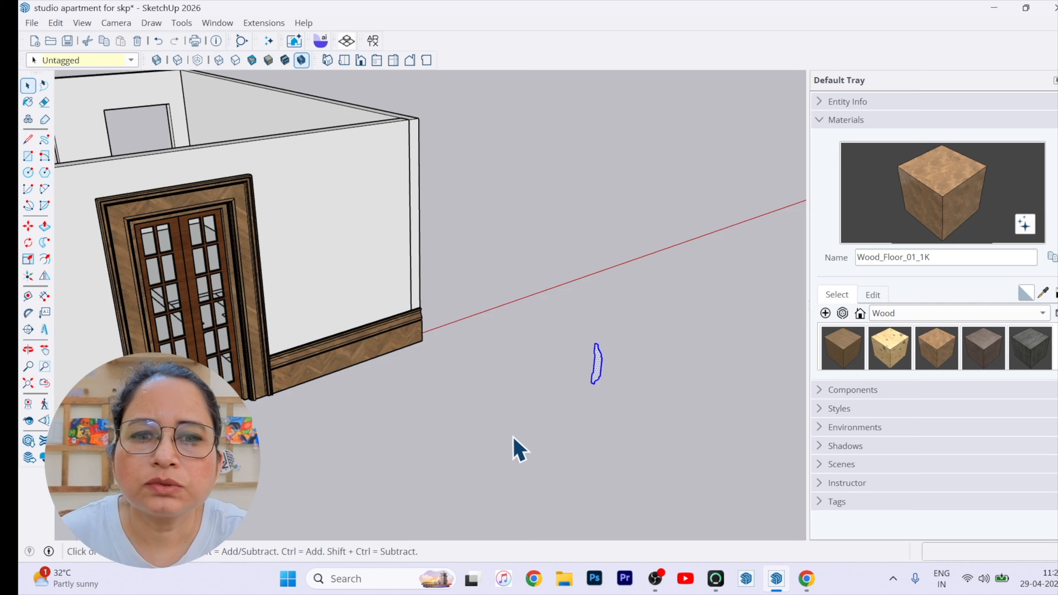
pyautogui.moveTo(516, 448); pyautogui.dragTo(580, 387, button='middle')
pyautogui.scroll(2, 633, 352)
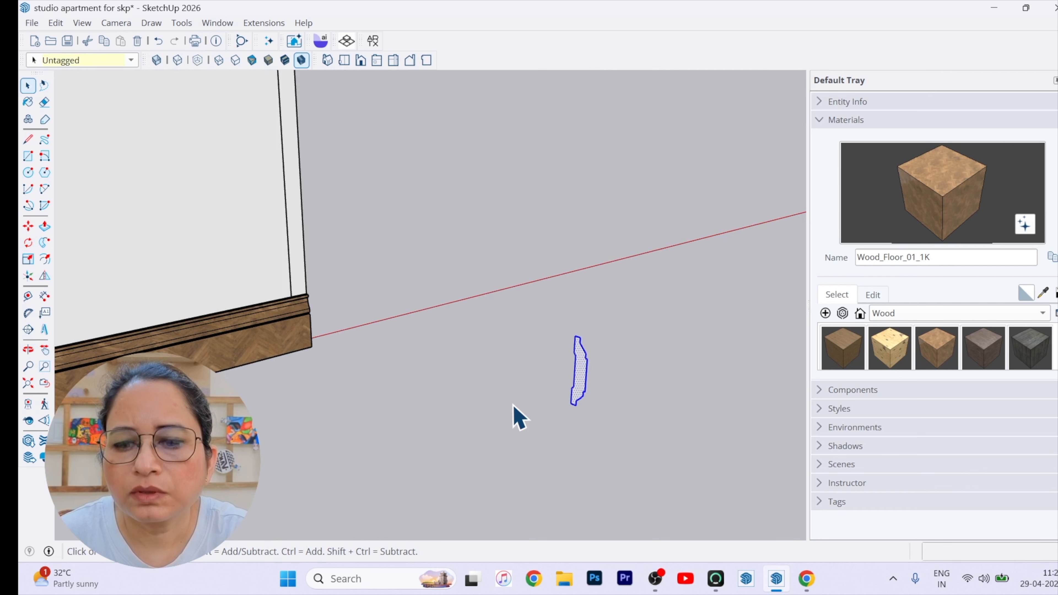
pyautogui.scroll(-4, 505, 397)
pyautogui.scroll(5, 437, 359)
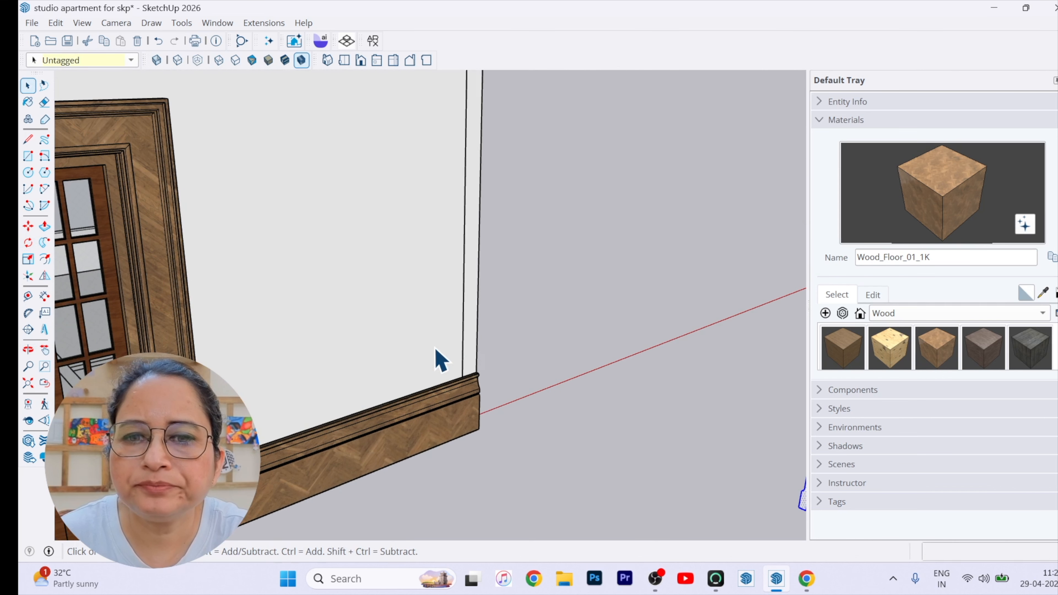
pyautogui.click(27, 296)
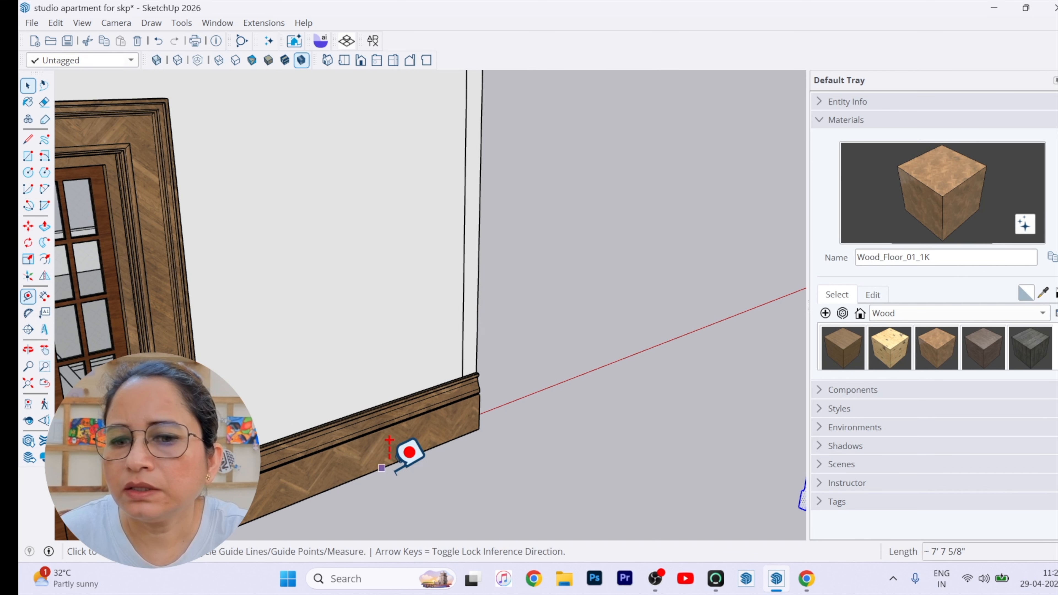
pyautogui.scroll(-4, 540, 456)
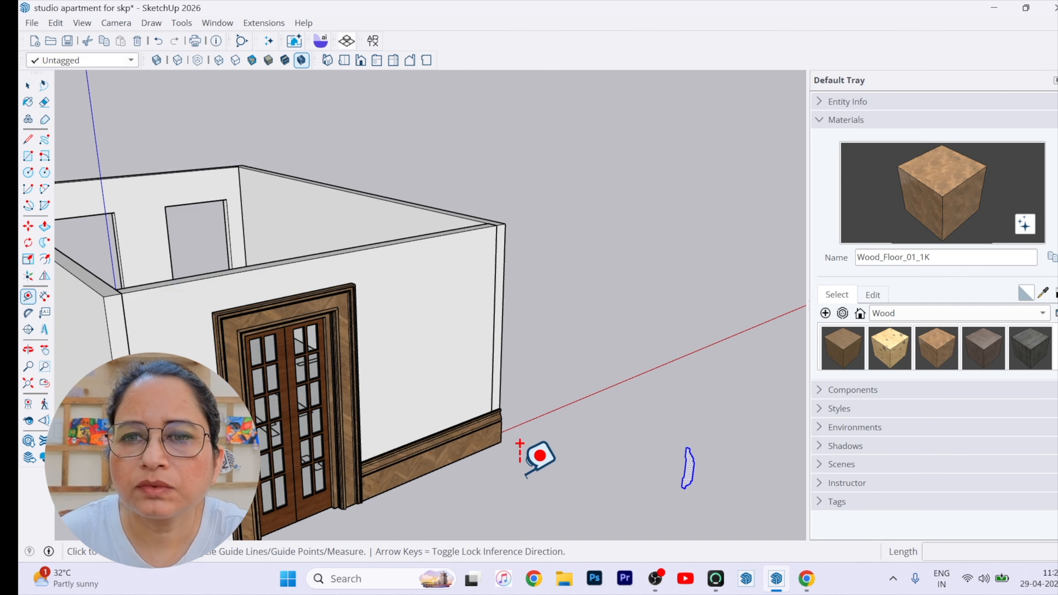
pyautogui.scroll(3, 553, 444)
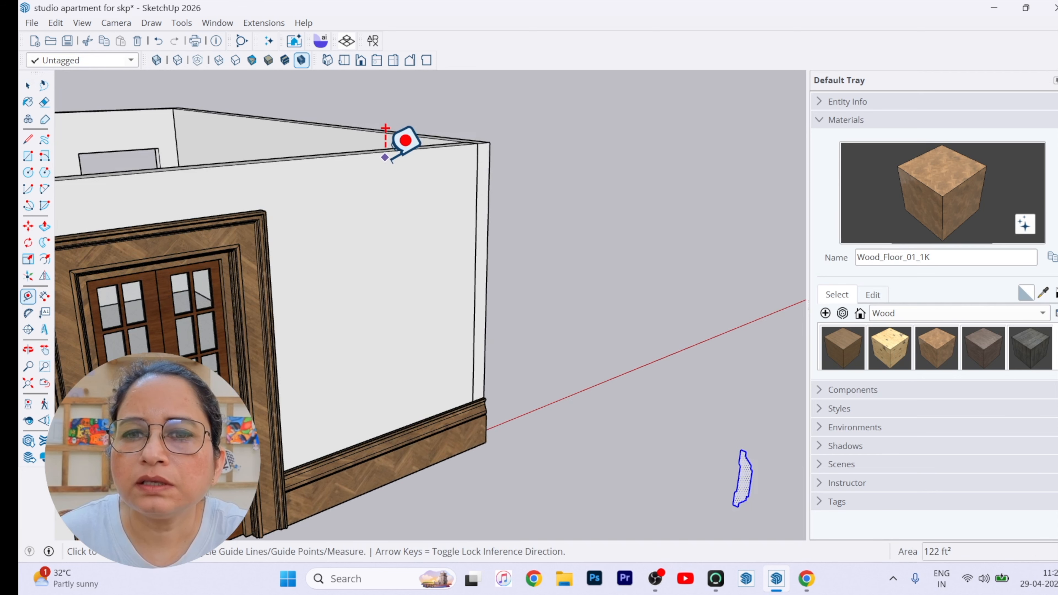
pyautogui.scroll(5, 381, 134)
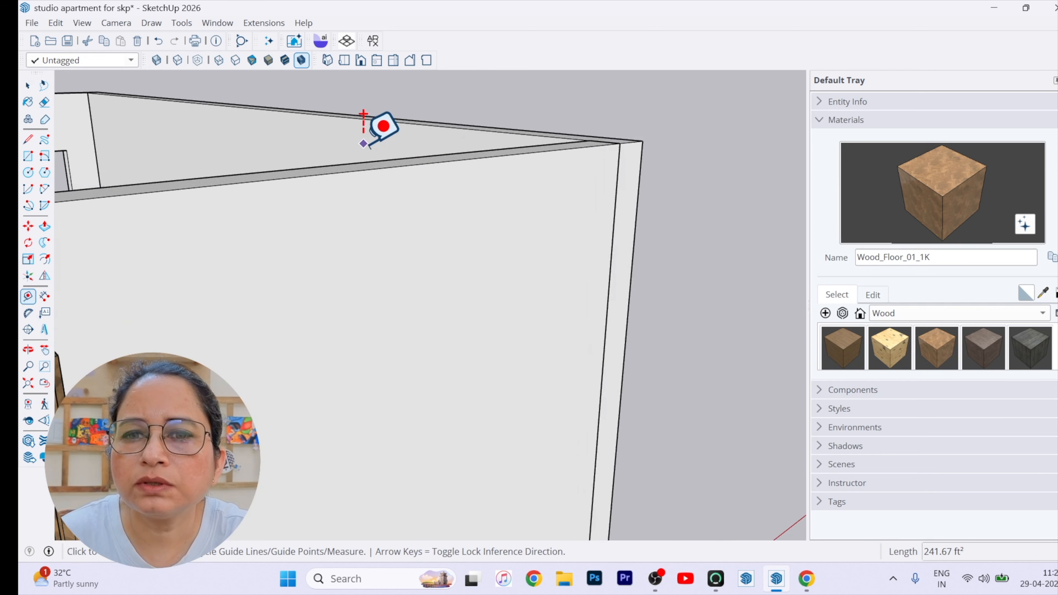
pyautogui.click(371, 168)
pyautogui.scroll(-2, 380, 333)
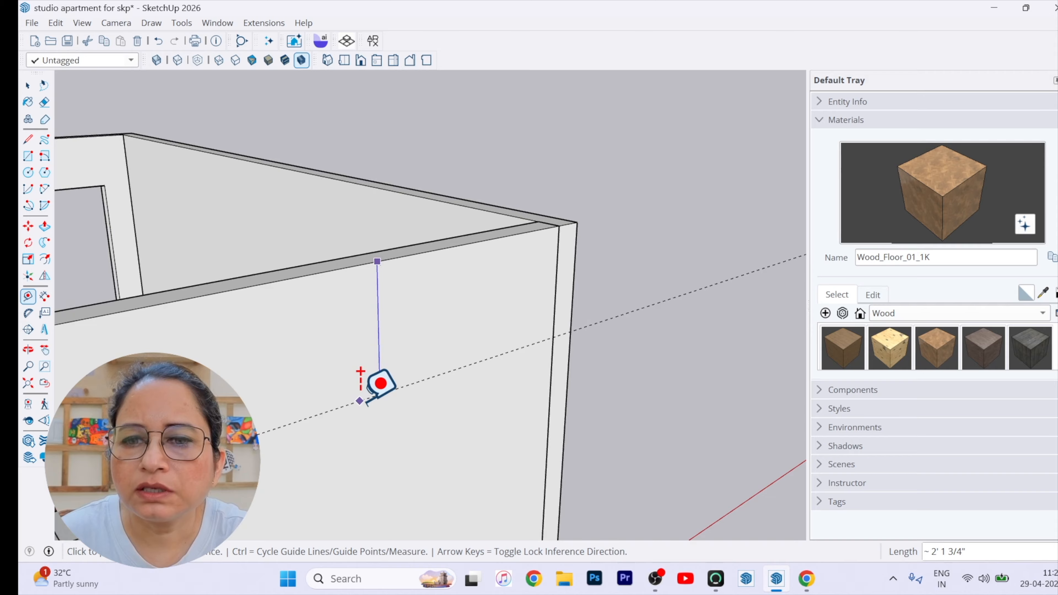
pyautogui.write("5'")
pyautogui.press('Return')
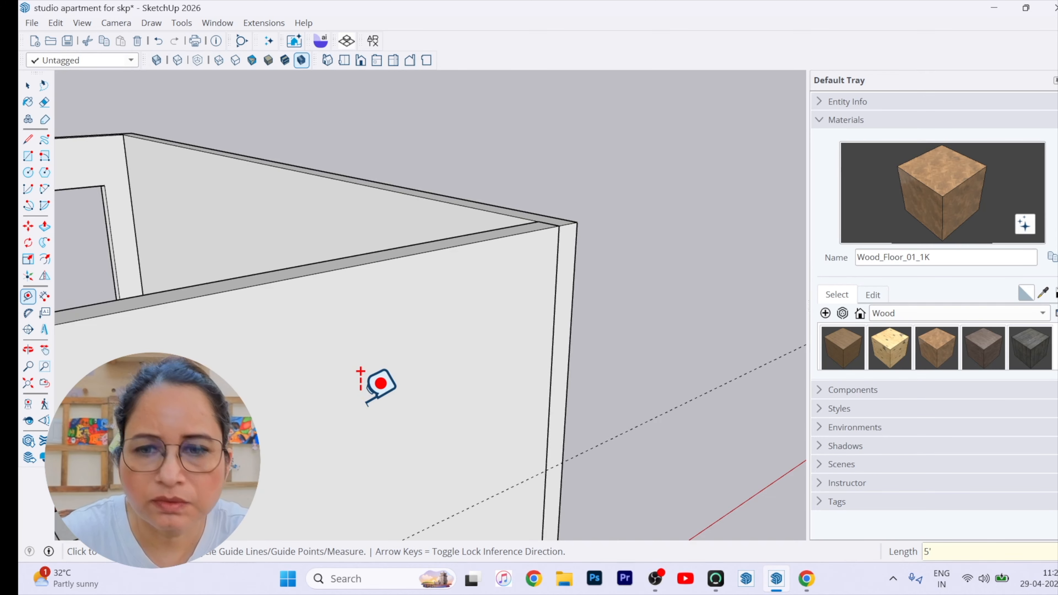
# Draw a line along the guide from the wall's outer corner to the door surround
pyautogui.scroll(-5, 512, 453)
pyautogui.press('space')
pyautogui.moveTo(528, 463); pyautogui.dragTo(286, 390, button='middle')
pyautogui.scroll(5, 314, 418)
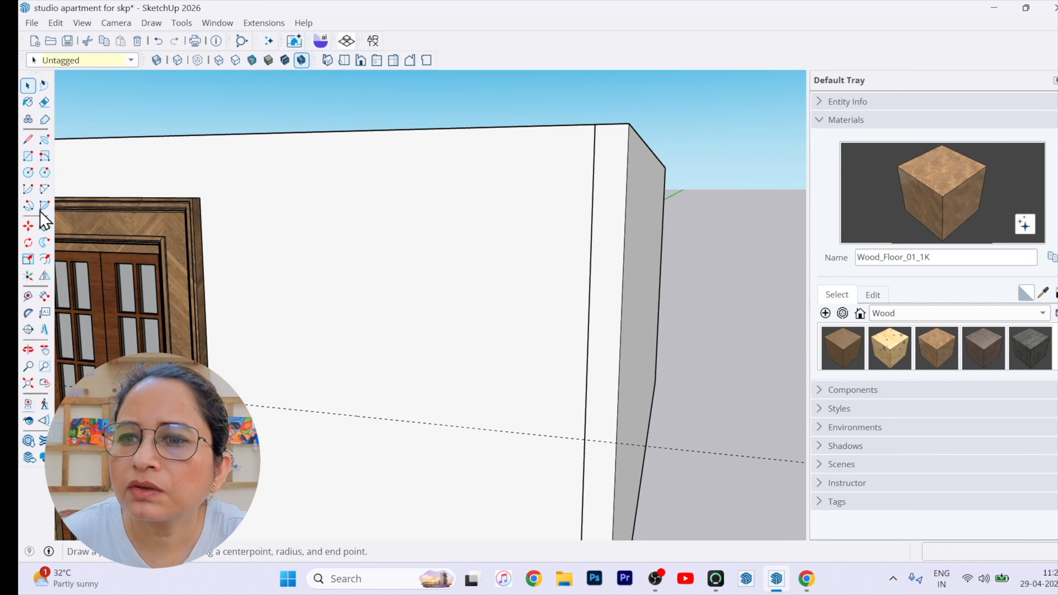
pyautogui.click(28, 140)
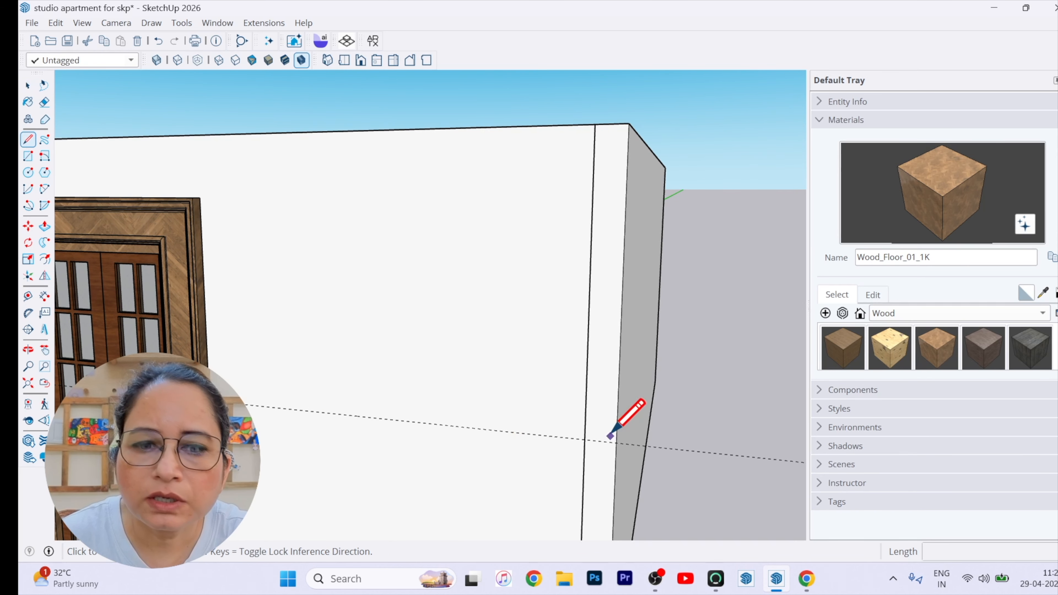
pyautogui.click(616, 442)
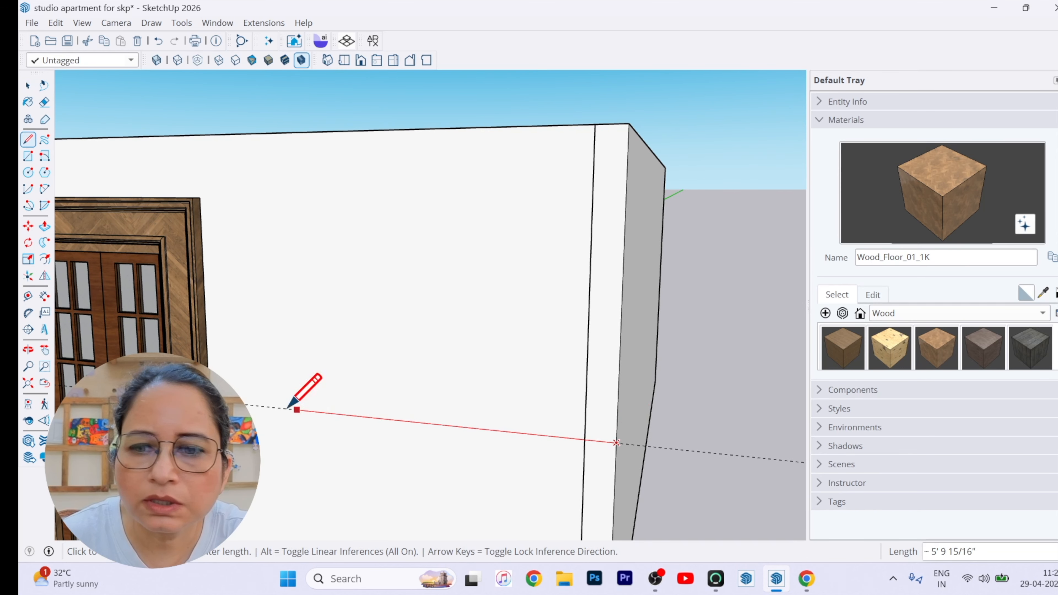
pyautogui.click(228, 382)
pyautogui.press('space')
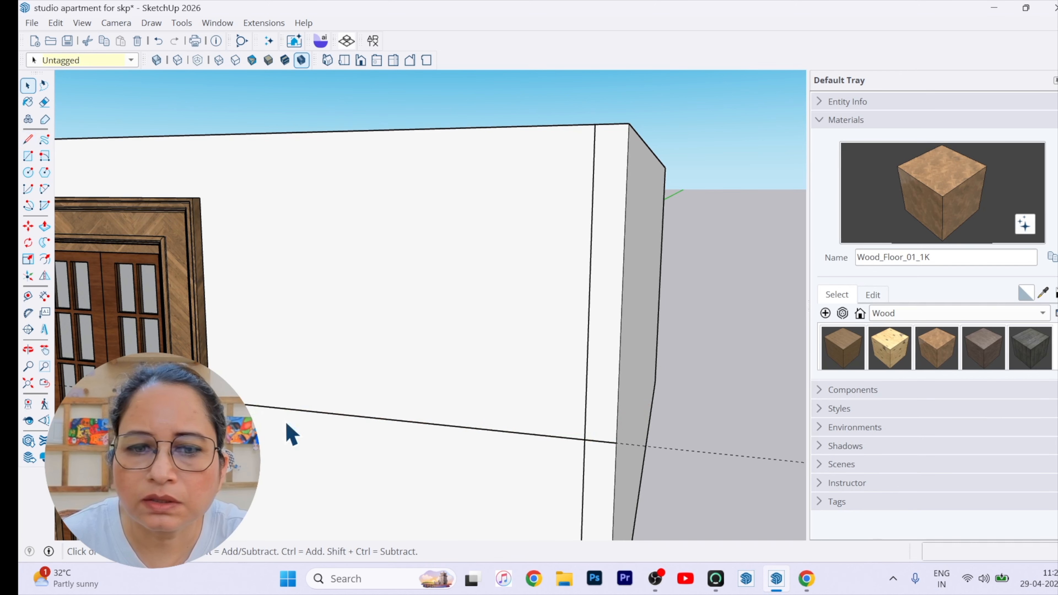
# Move the upright profile by the midpoint of its back edge to the line's end at the wall's outer corner
pyautogui.click(44, 102)
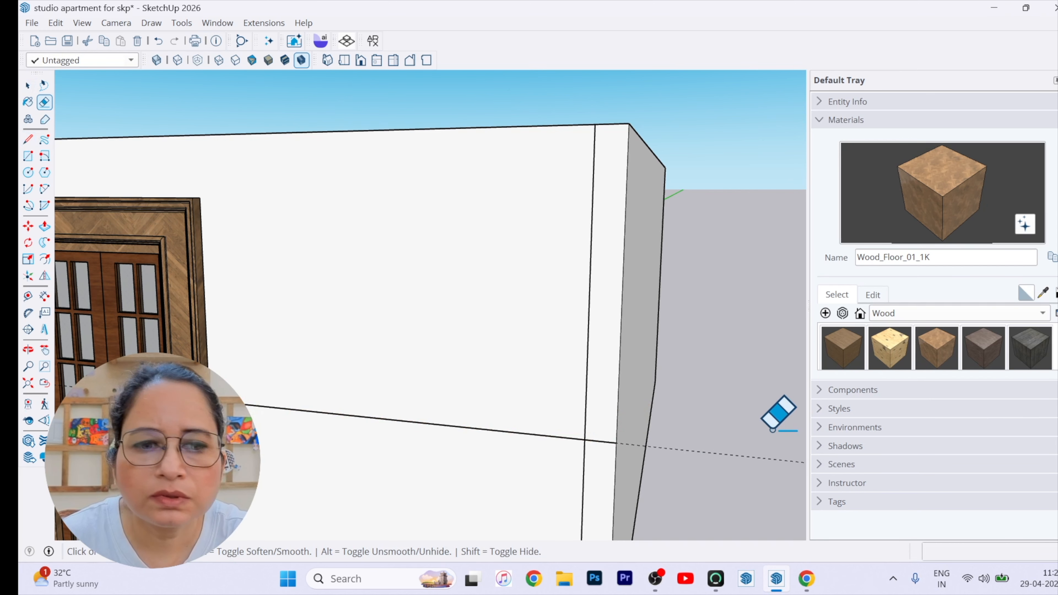
pyautogui.press('space')
pyautogui.scroll(-5, 387, 485)
pyautogui.scroll(-5, 507, 373)
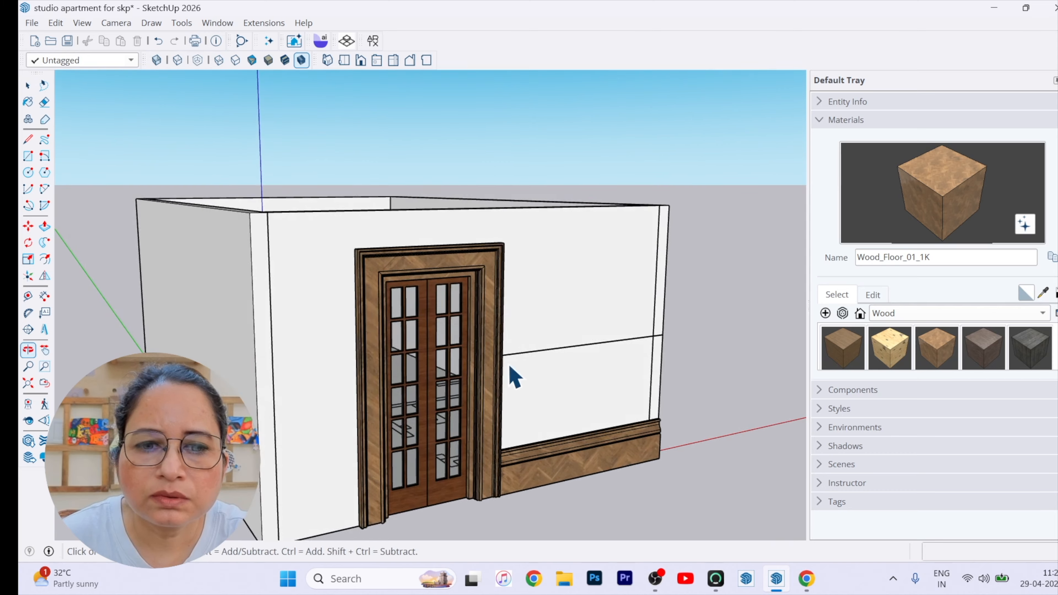
pyautogui.scroll(6, 684, 449)
pyautogui.scroll(2, 691, 406)
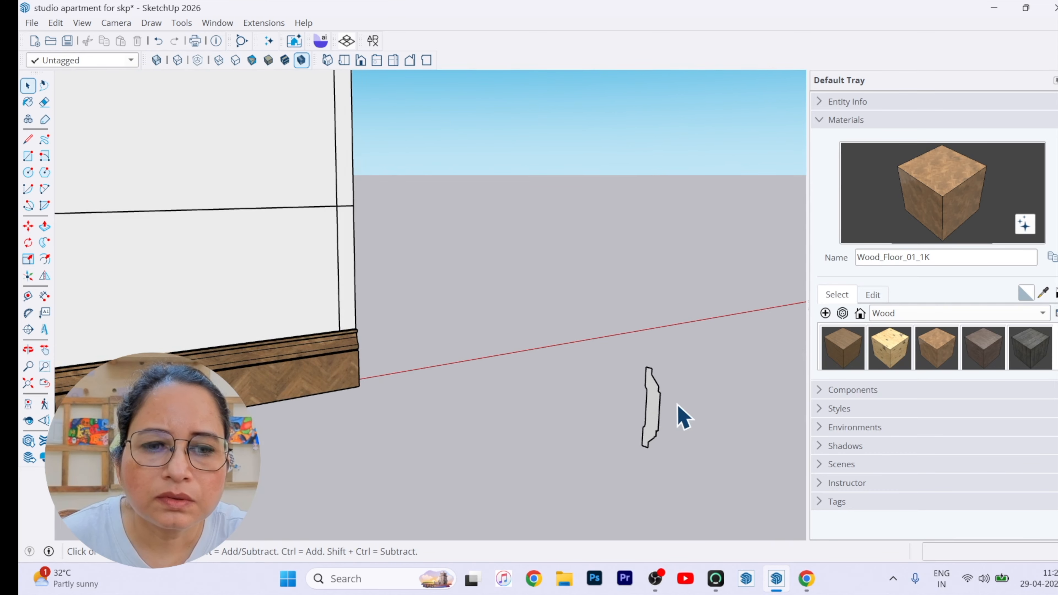
pyautogui.press('m')
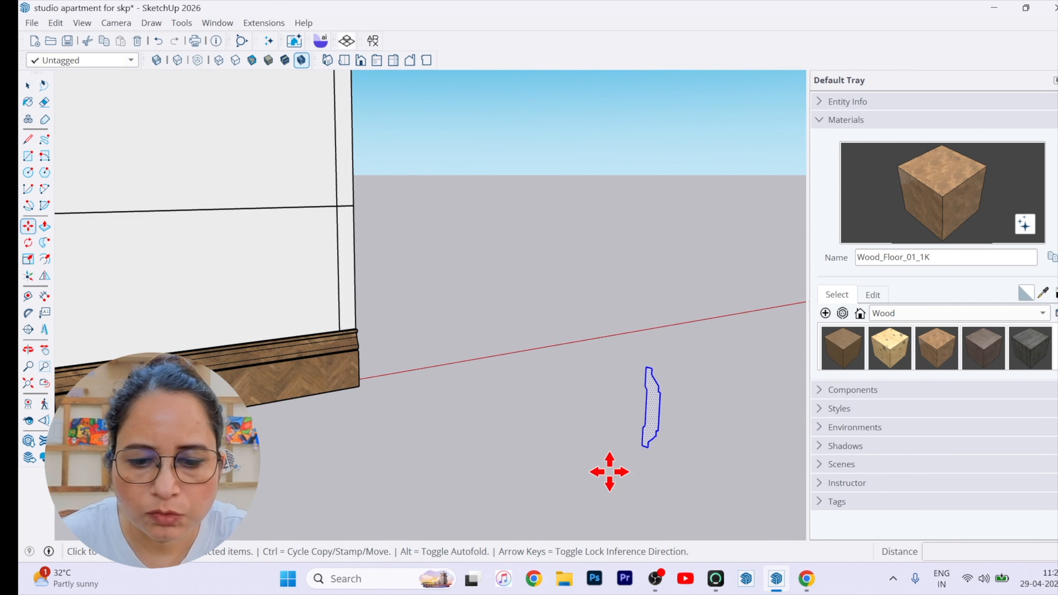
pyautogui.scroll(3, 624, 405)
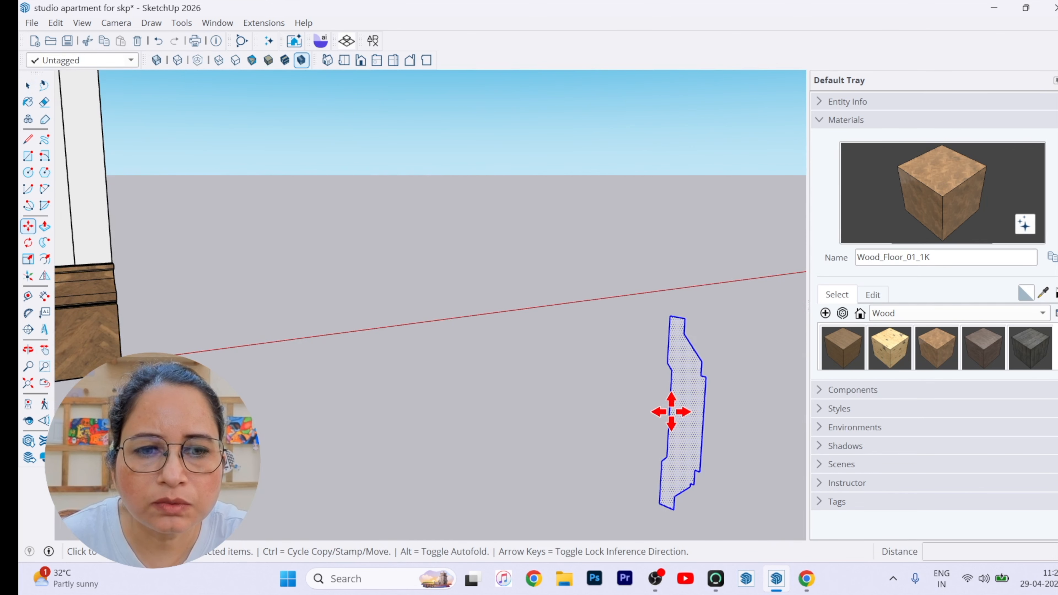
pyautogui.click(671, 412)
pyautogui.scroll(-4, 742, 477)
pyautogui.scroll(5, 441, 255)
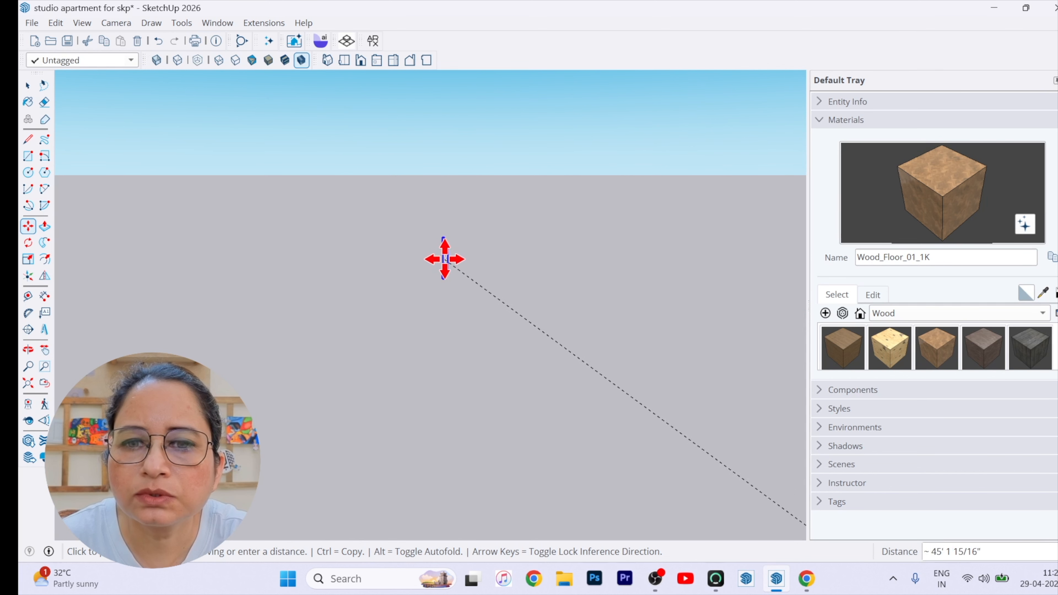
pyautogui.scroll(-2, 445, 259)
pyautogui.scroll(-4, 517, 286)
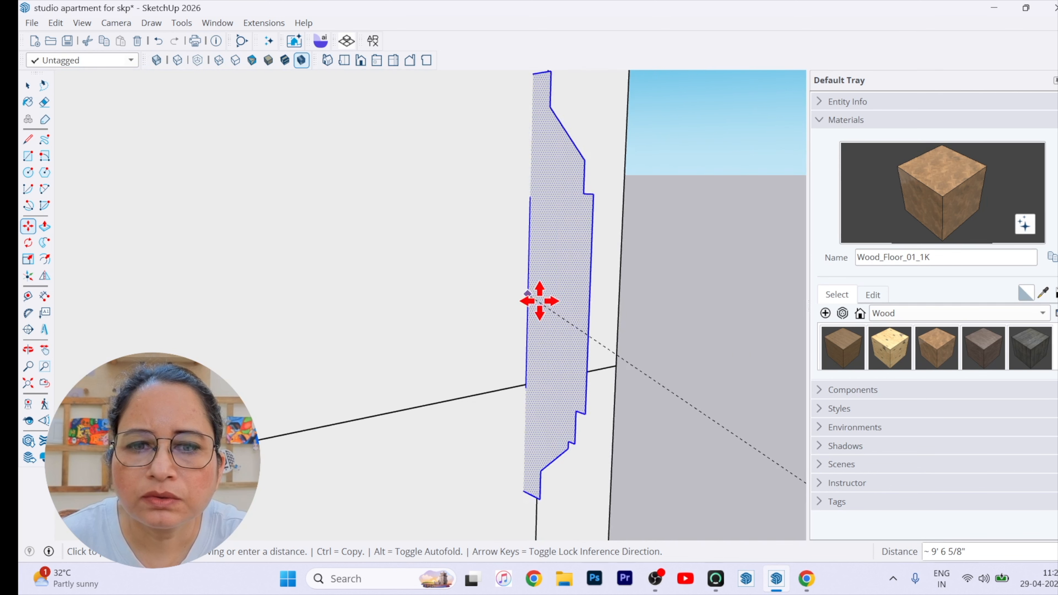
pyautogui.click(617, 366)
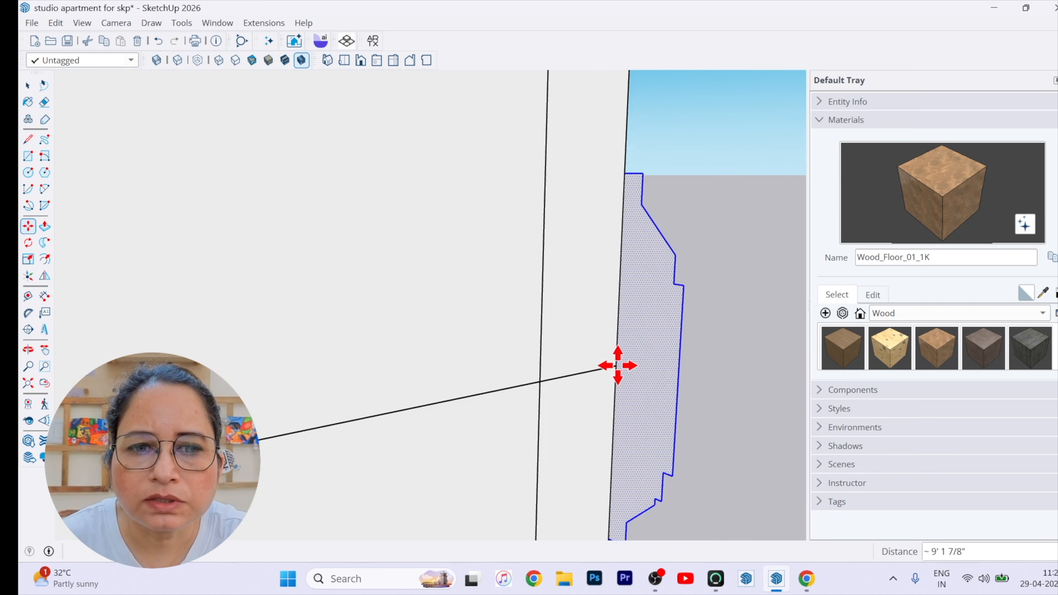
pyautogui.press('space')
# Try scaling the profile at the wall corner down to 0.81 from its upper outer corner, and undo it
pyautogui.scroll(-4, 701, 300)
pyautogui.scroll(4, 744, 350)
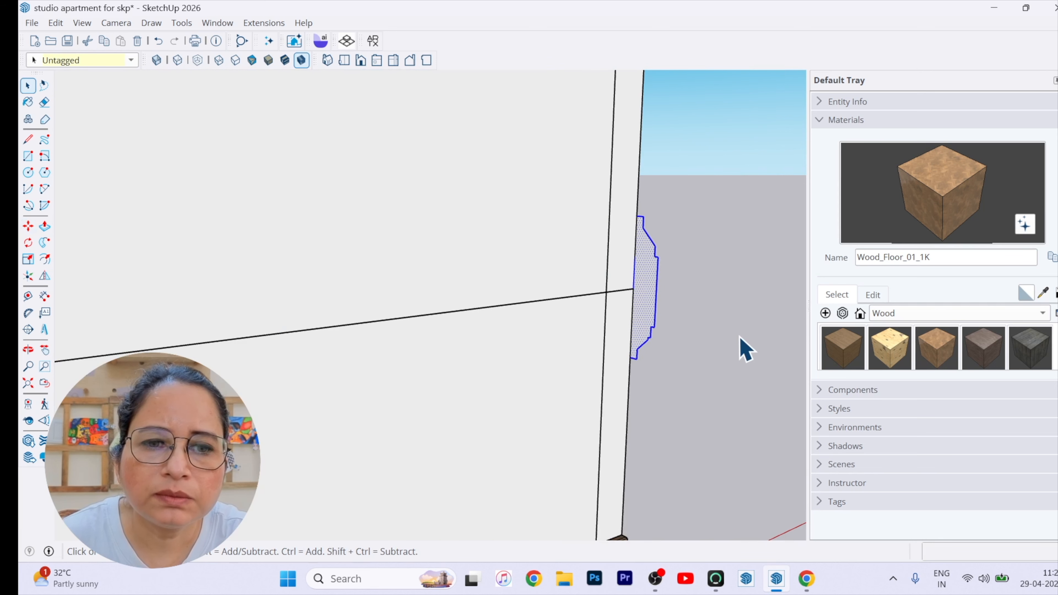
pyautogui.scroll(-2, 657, 456)
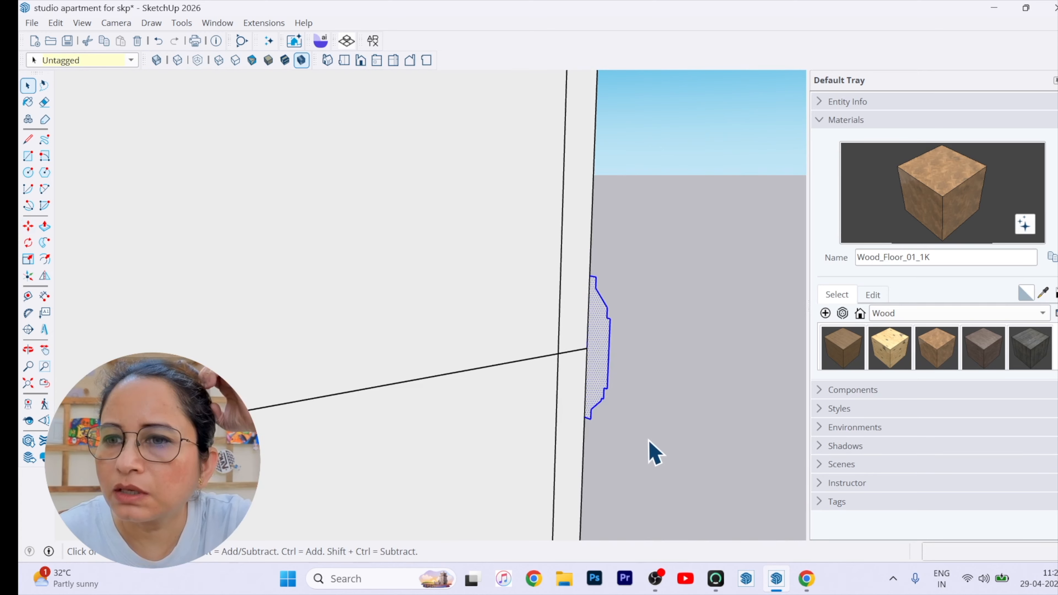
pyautogui.click(27, 260)
pyautogui.scroll(5, 629, 400)
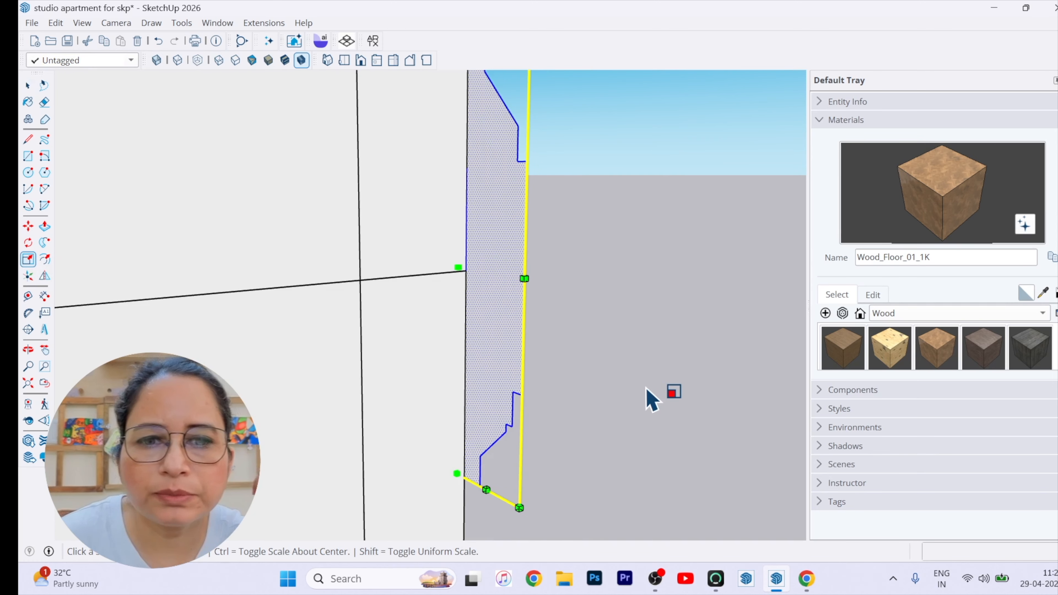
pyautogui.scroll(-3, 649, 396)
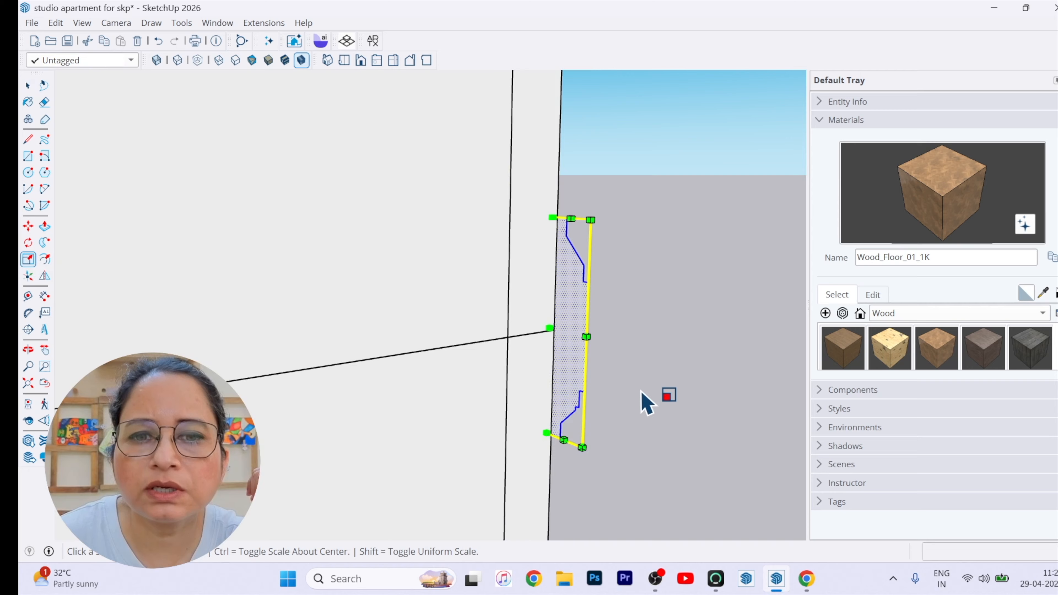
pyautogui.click(591, 220)
pyautogui.click(582, 256)
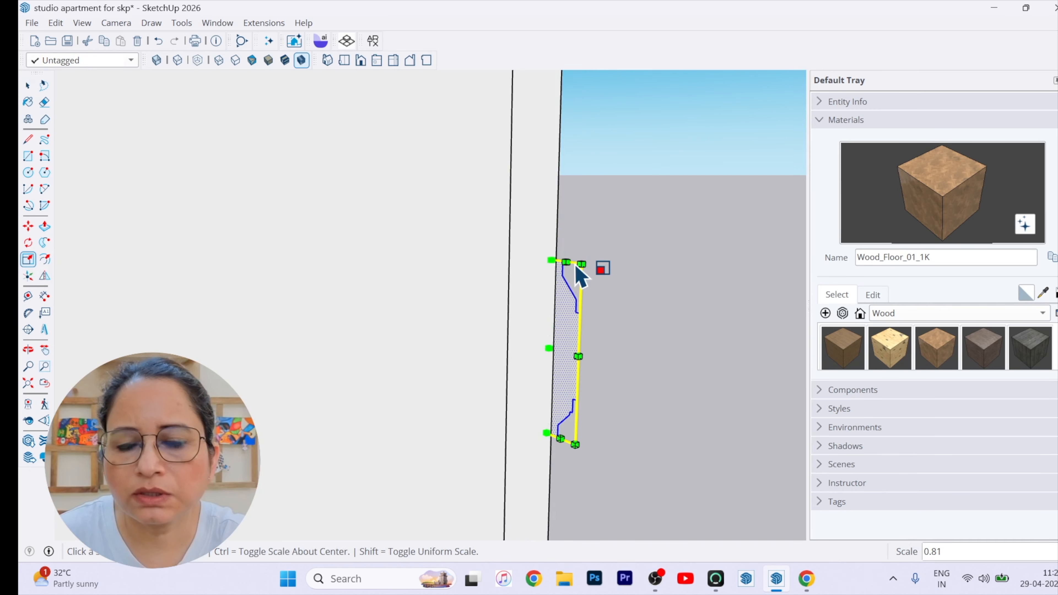
pyautogui.press('space')
pyautogui.hotkey('ctrl', 'z')
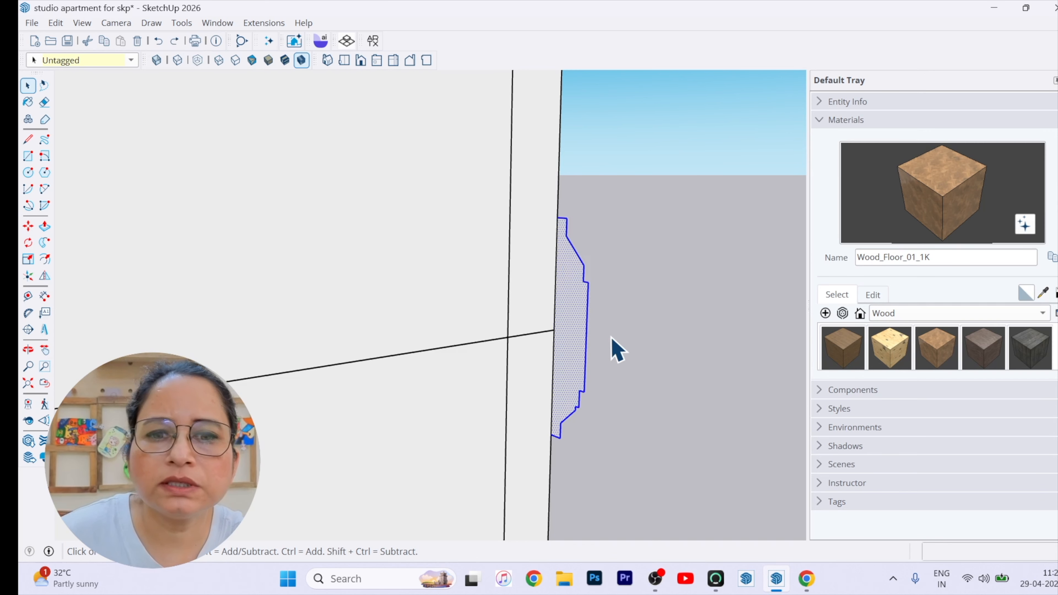
# Undo the profile's move to the wall corner
pyautogui.click(634, 368)
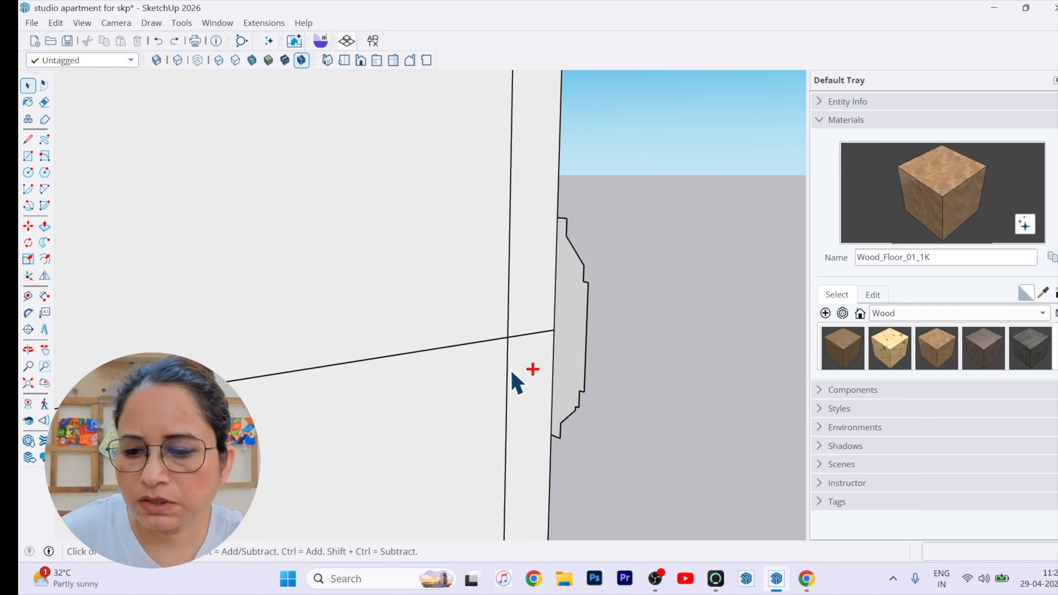
pyautogui.hotkey('ctrl', 'z')
pyautogui.scroll(-5, 517, 381)
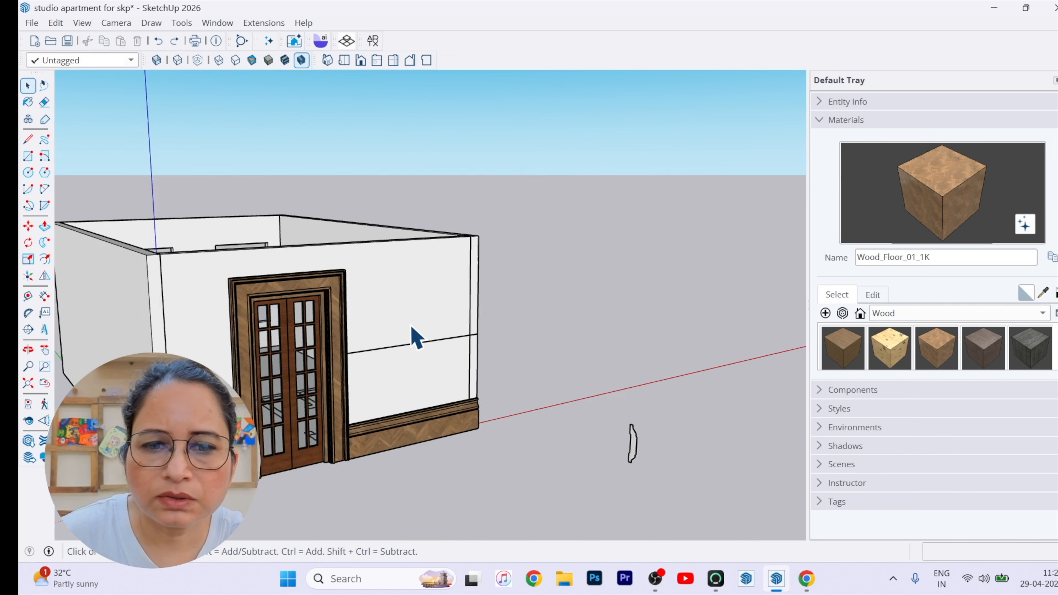
# Scale the freestanding upright profile down uniformly by a factor of about 0.43
pyautogui.scroll(4, 555, 414)
pyautogui.moveTo(560, 344); pyautogui.dragTo(465, 492)
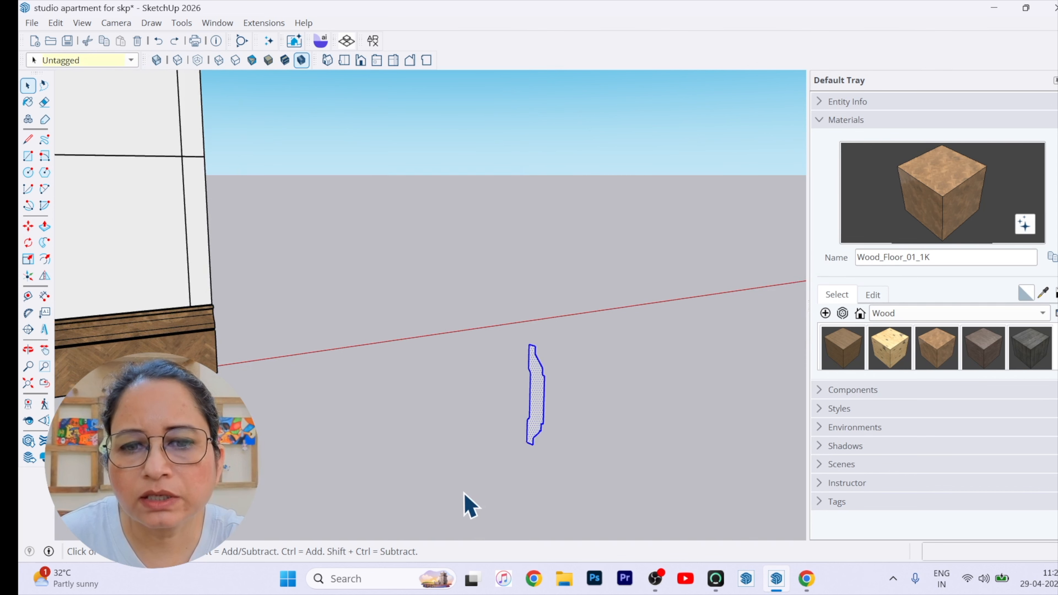
pyautogui.click(28, 259)
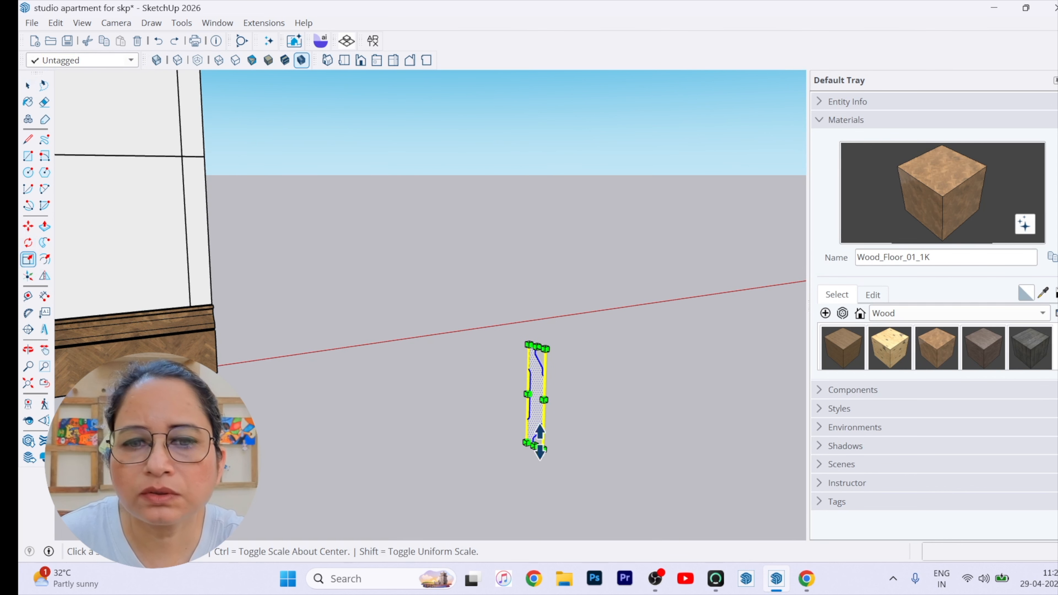
pyautogui.scroll(3, 517, 414)
pyautogui.moveTo(553, 295); pyautogui.dragTo(506, 396)
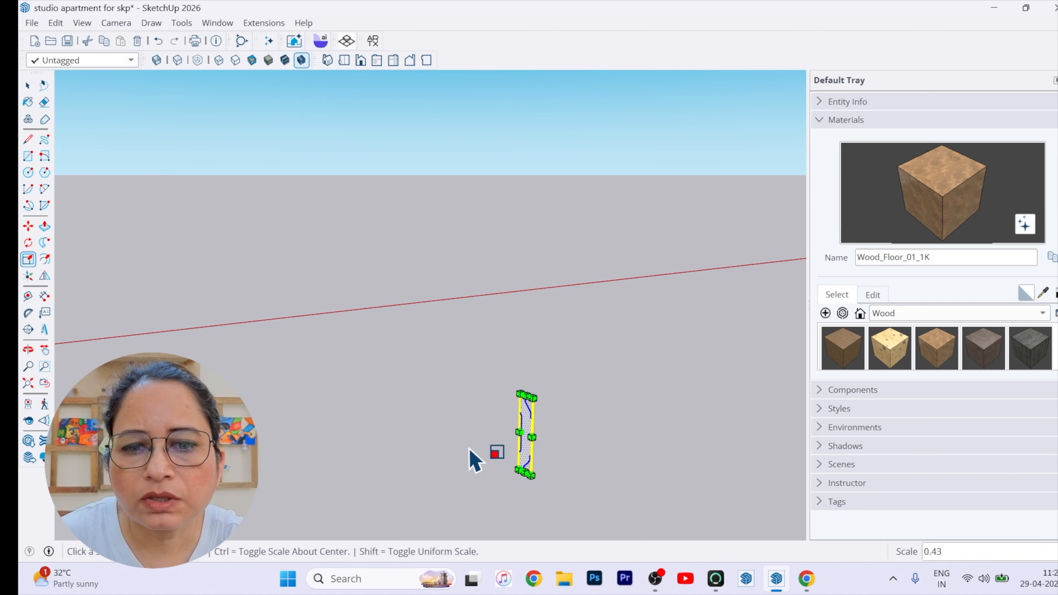
pyautogui.press('space')
# Move the scaled profile by the midpoint of its back edge onto the line's end at the wall's outer corner
pyautogui.moveTo(581, 368); pyautogui.dragTo(466, 510)
pyautogui.press('m')
pyautogui.scroll(2, 529, 402)
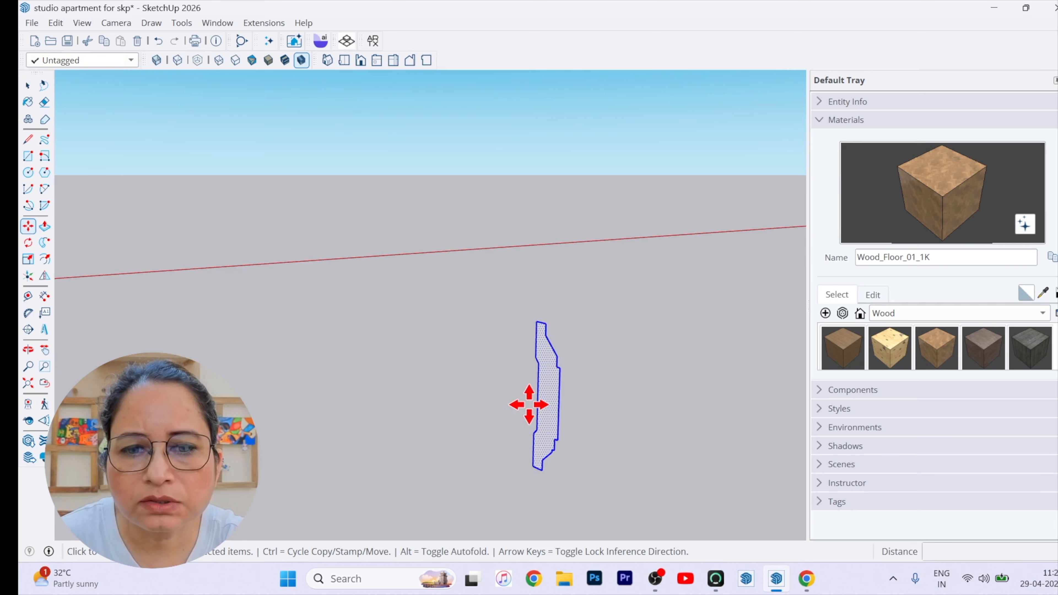
pyautogui.click(537, 397)
pyautogui.scroll(-8, 658, 455)
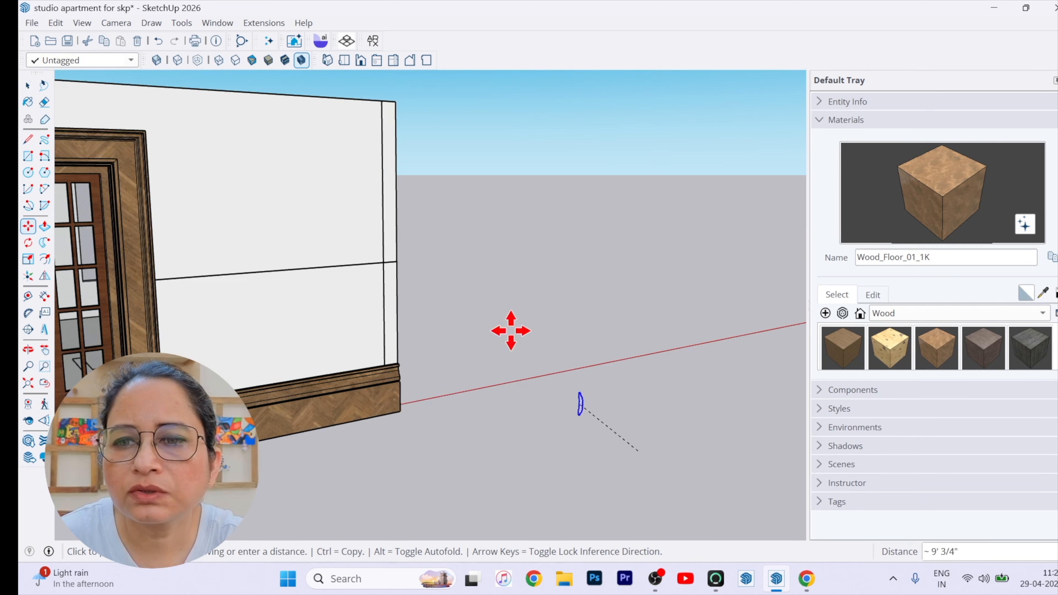
pyautogui.scroll(4, 392, 288)
pyautogui.scroll(-1, 478, 306)
pyautogui.scroll(-2, 479, 306)
pyautogui.scroll(2, 471, 277)
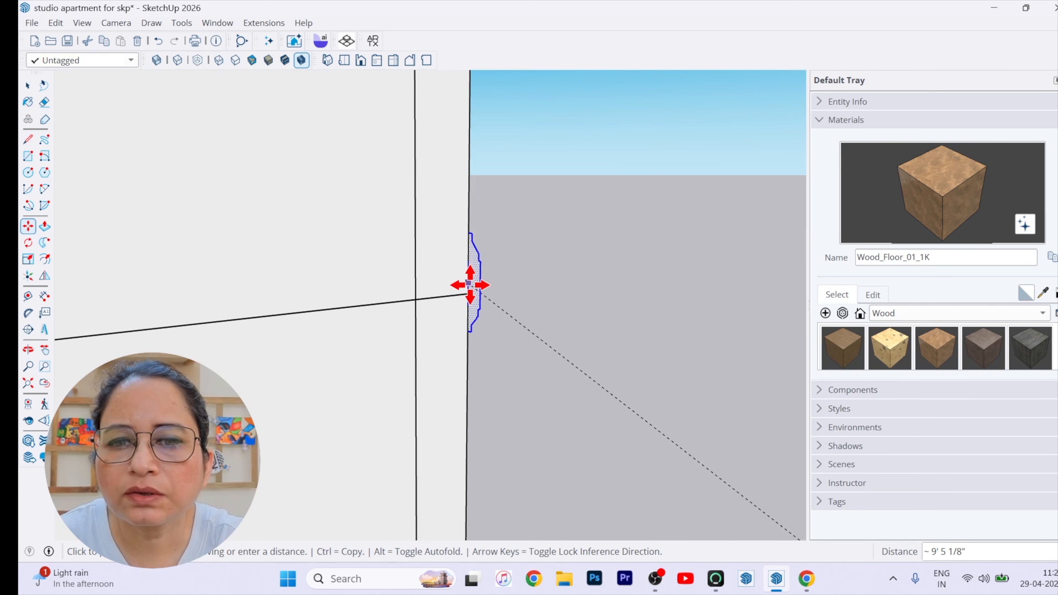
pyautogui.click(471, 297)
pyautogui.press('space')
pyautogui.scroll(-3, 666, 302)
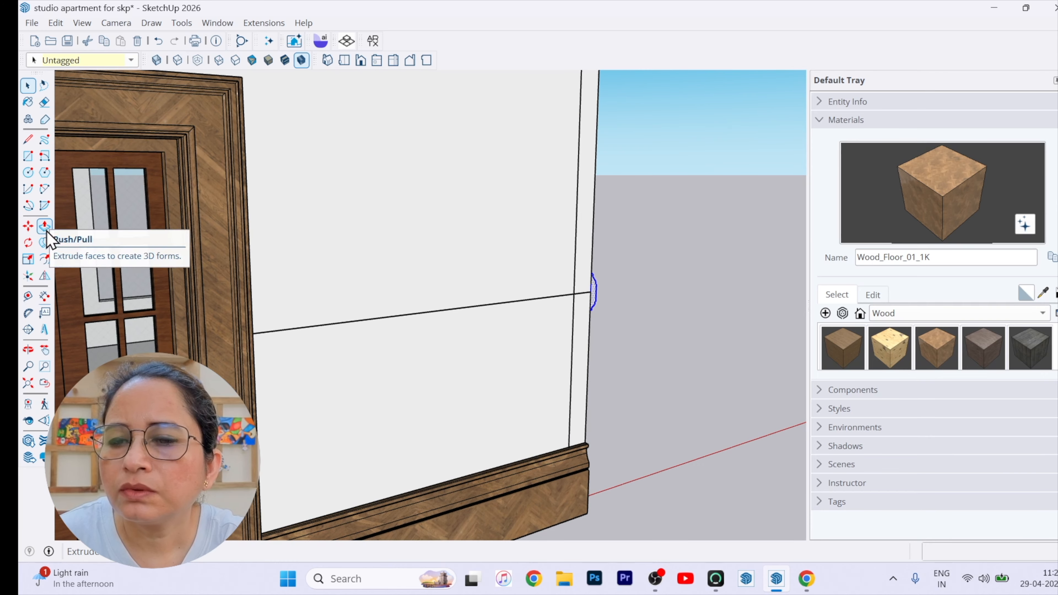
# Sweep the profile along the wall line to the door surround with Follow Me to form the chair rail
pyautogui.moveTo(545, 378); pyautogui.dragTo(417, 368, button='middle')
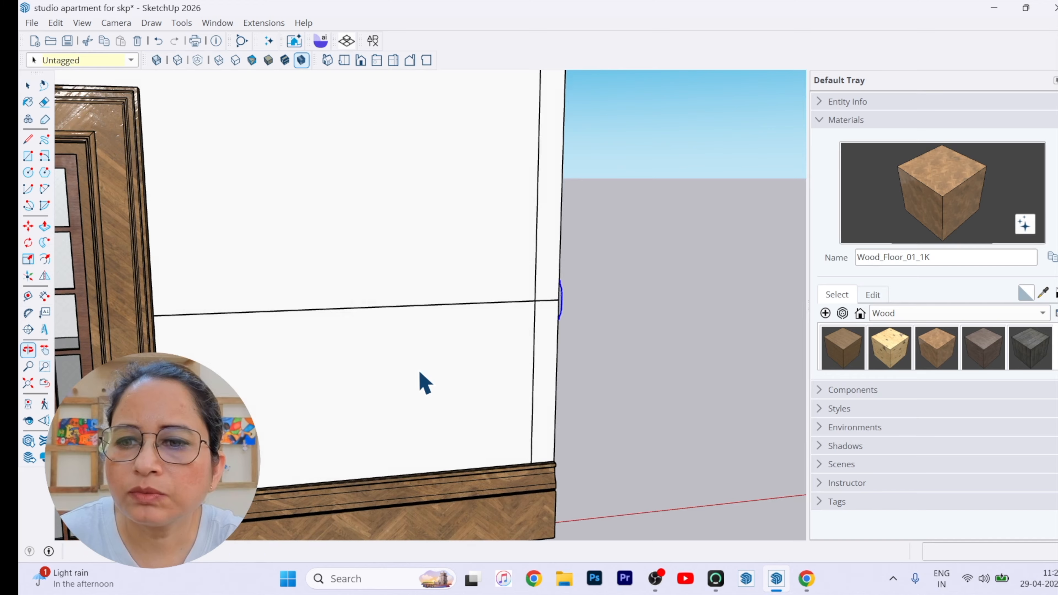
pyautogui.click(428, 304)
pyautogui.scroll(2, 375, 400)
pyautogui.scroll(2, 577, 308)
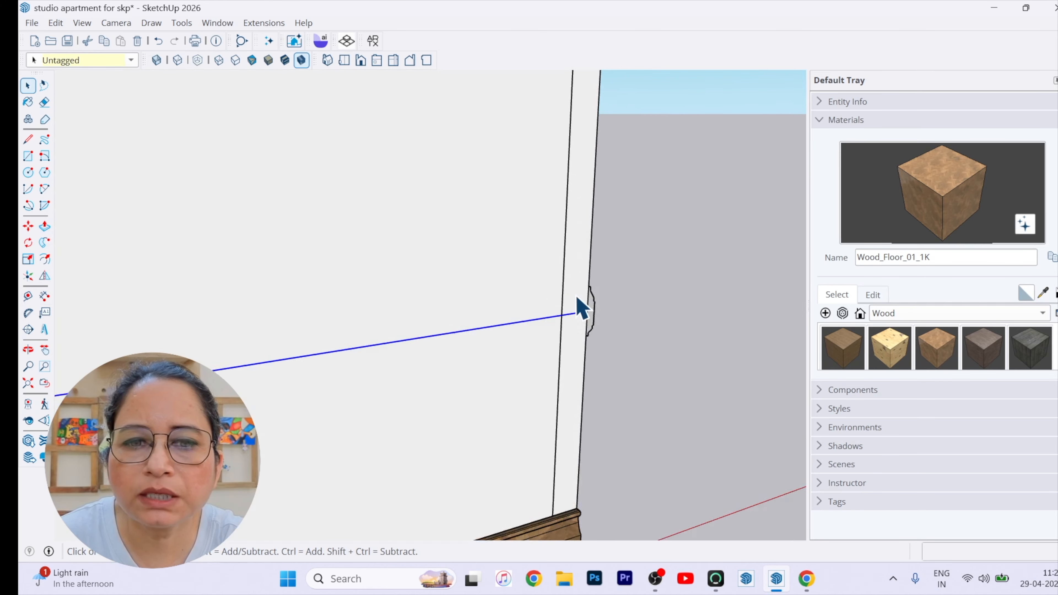
pyautogui.scroll(1, 581, 311)
pyautogui.click(44, 243)
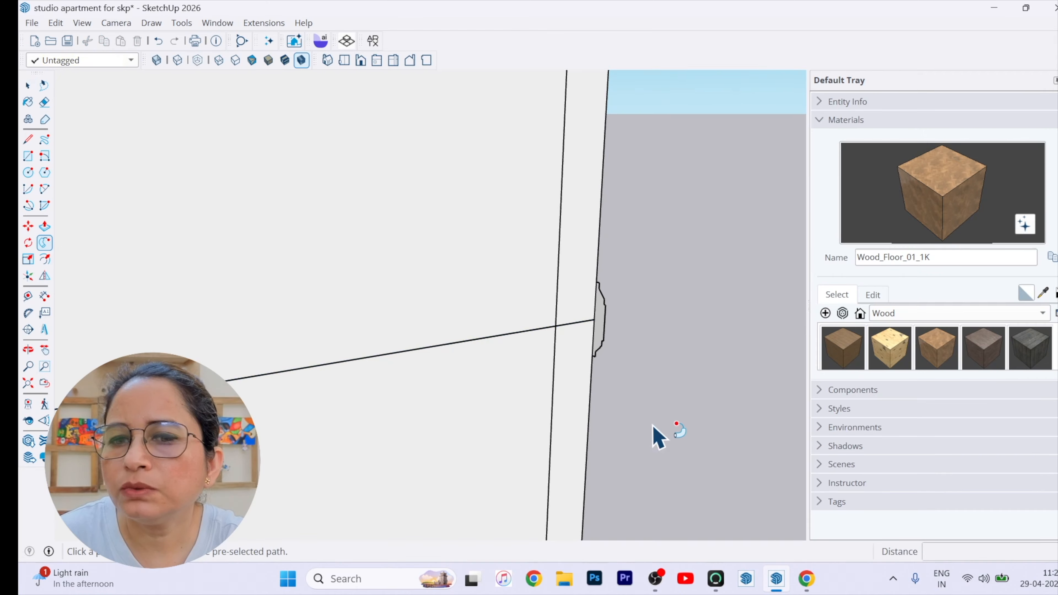
pyautogui.click(598, 333)
pyautogui.press('space')
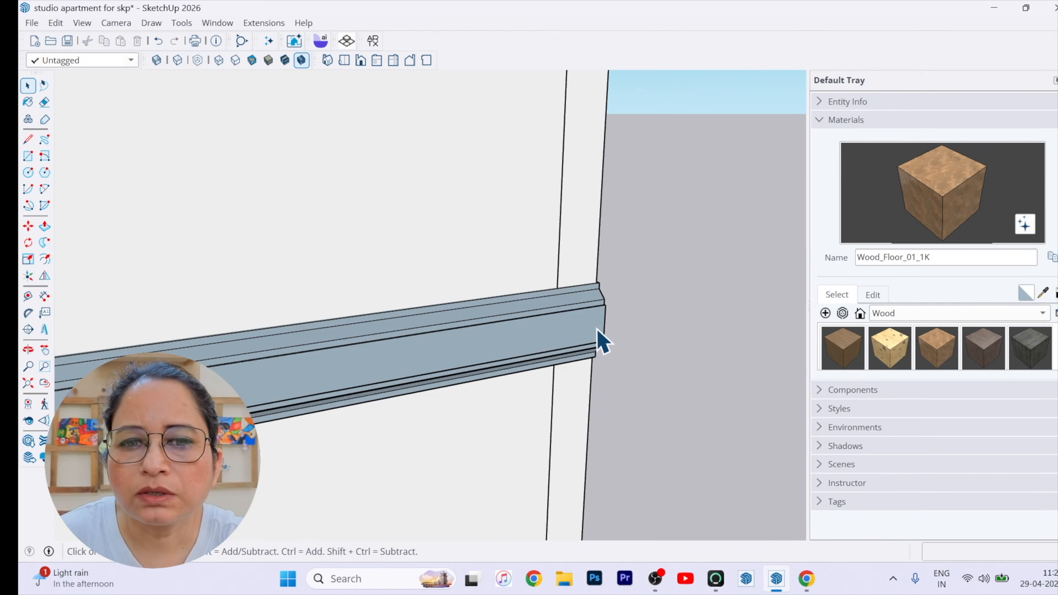
pyautogui.scroll(-3, 745, 396)
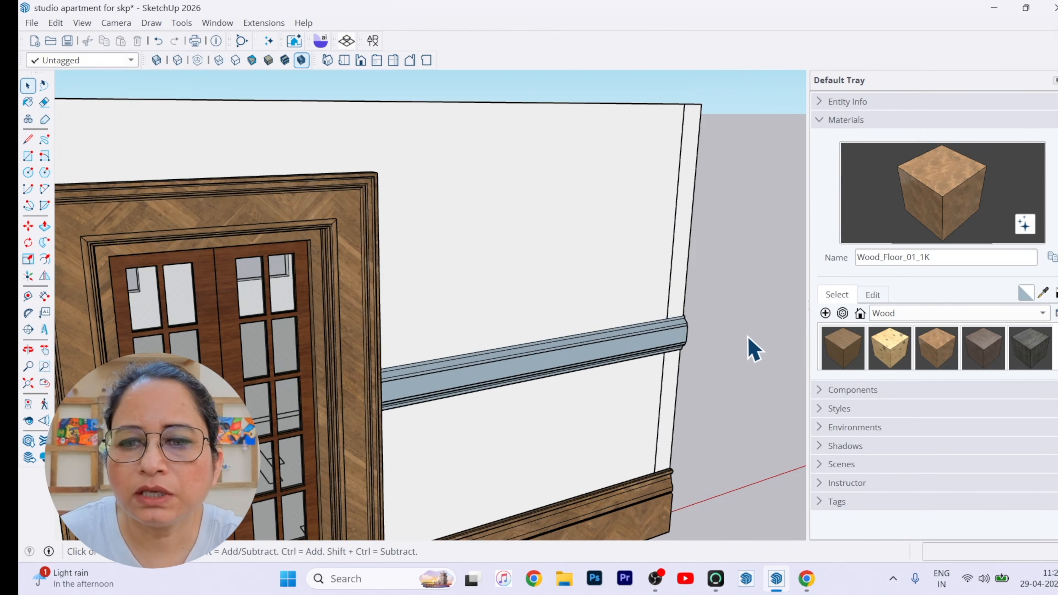
# Make the whole chair rail a group and paint it with the Wood_Floor_01_1K material
pyautogui.tripleClick(620, 356)
pyautogui.rightClick(619, 357)
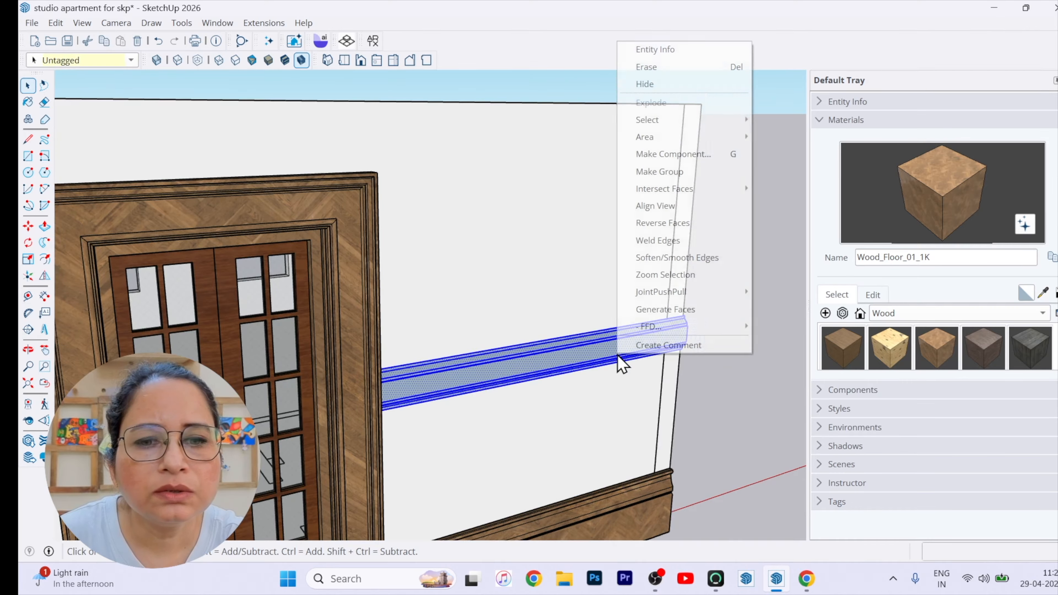
pyautogui.click(655, 172)
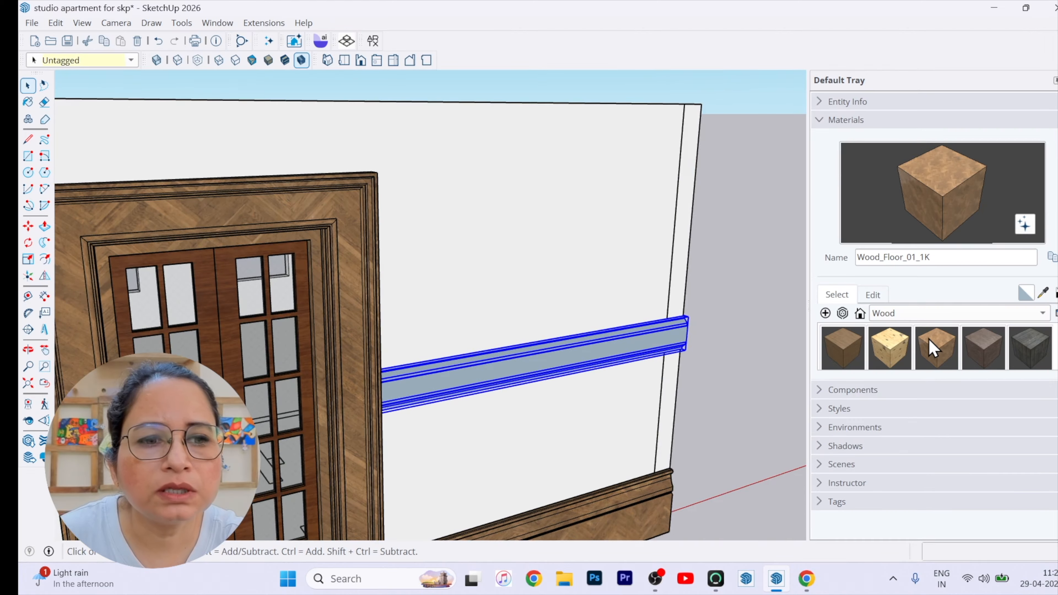
pyautogui.click(931, 341)
pyautogui.click(637, 340)
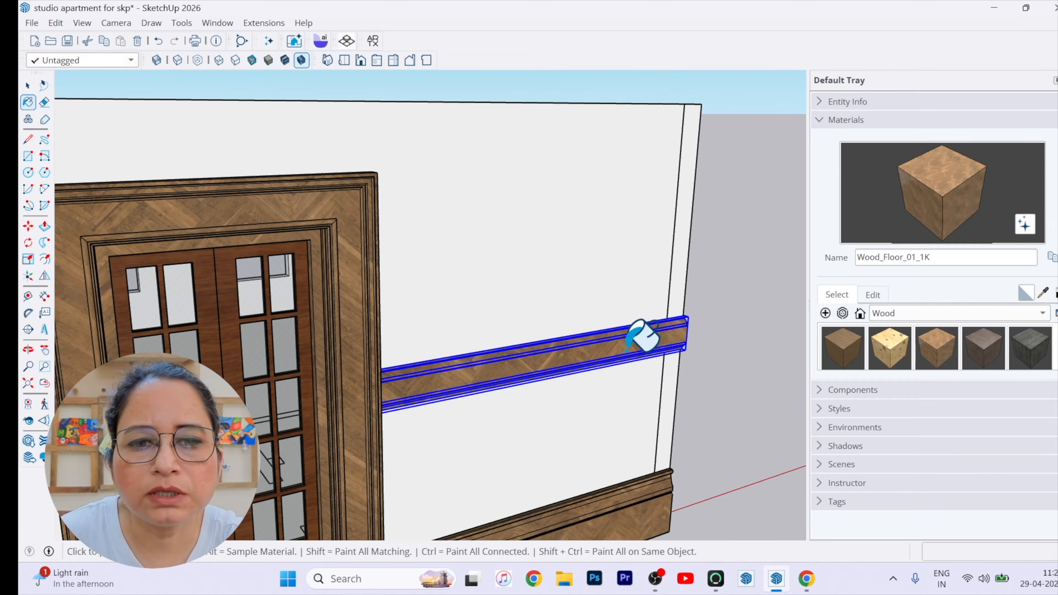
pyautogui.click(721, 389)
pyautogui.moveTo(688, 490)
pyautogui.mouseDown(button='middle')
pyautogui.moveTo(573, 370)
pyautogui.moveTo(619, 449)
pyautogui.moveTo(628, 333)
pyautogui.mouseUp(button='middle')
pyautogui.scroll(-5, 572, 370)
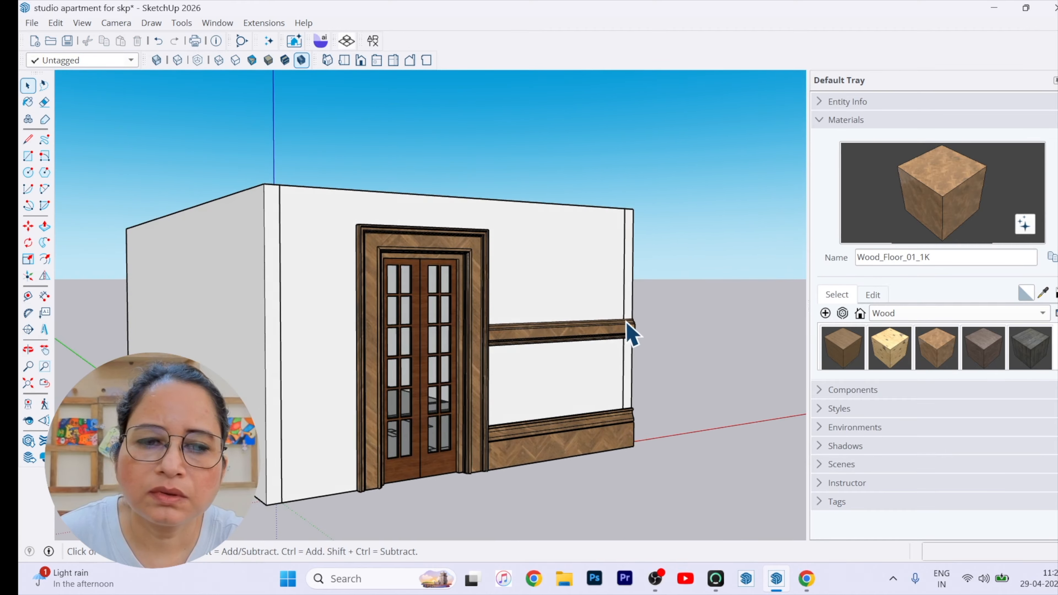
# Scale the chair rail's height down from its top edge by a factor of about 0.45
pyautogui.scroll(5, 615, 367)
pyautogui.scroll(3, 610, 356)
pyautogui.click(593, 350)
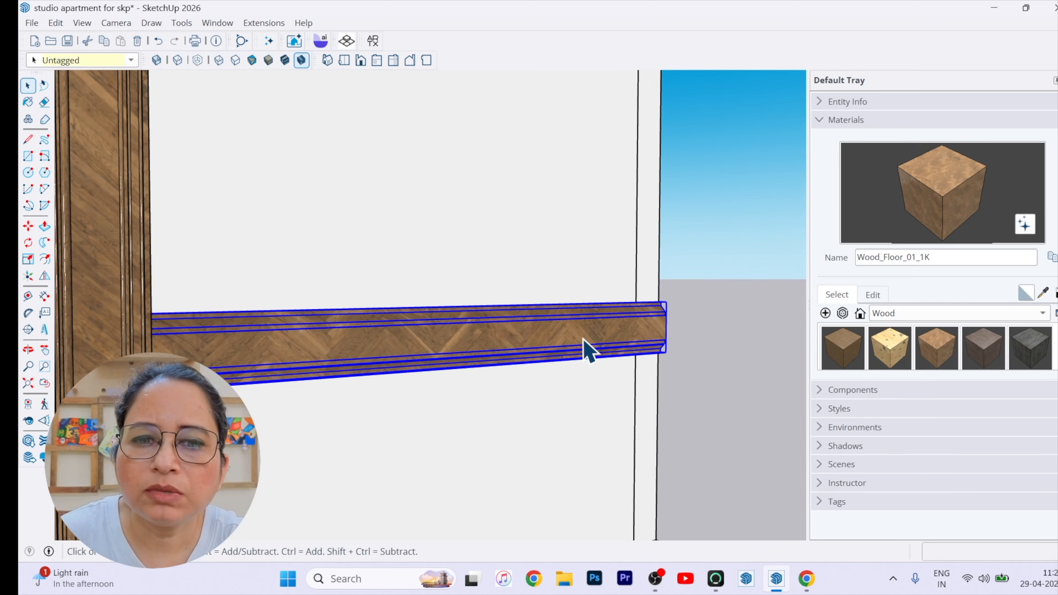
pyautogui.click(28, 258)
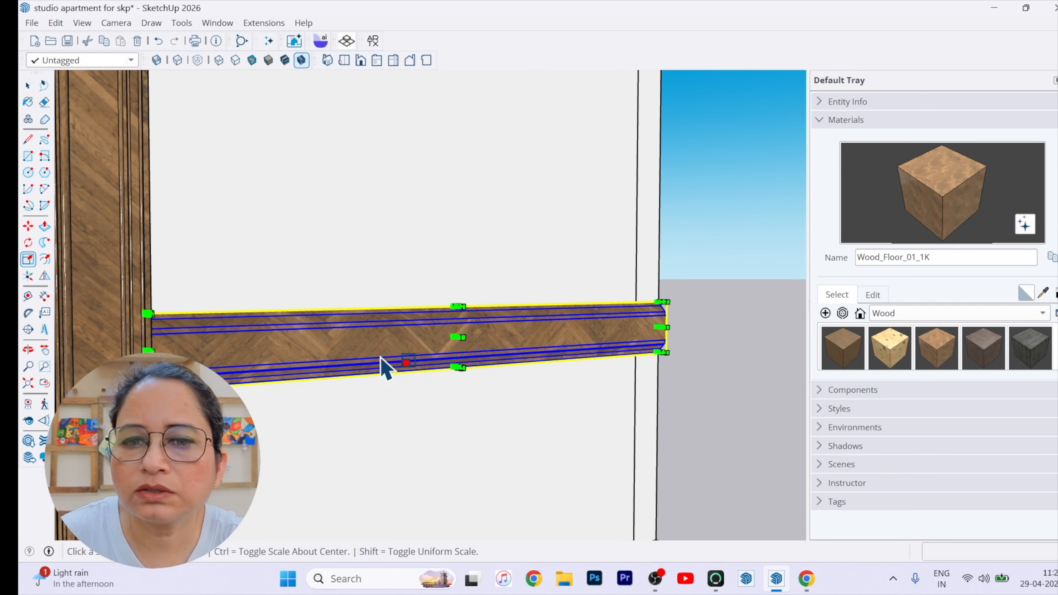
pyautogui.moveTo(384, 367); pyautogui.dragTo(276, 531, button='middle')
pyautogui.scroll(3, 474, 340)
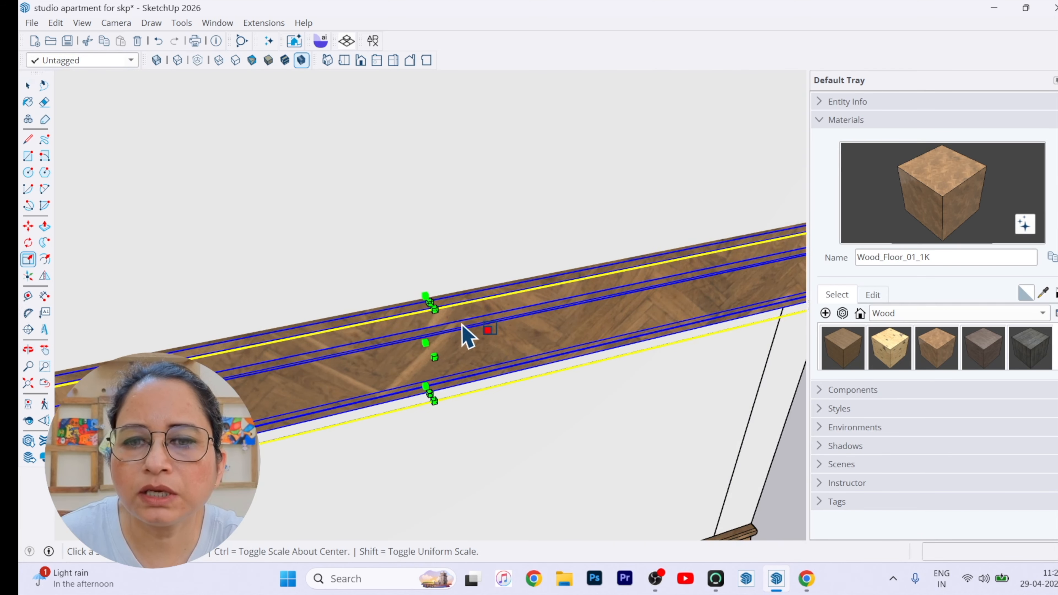
pyautogui.moveTo(429, 303); pyautogui.dragTo(429, 355)
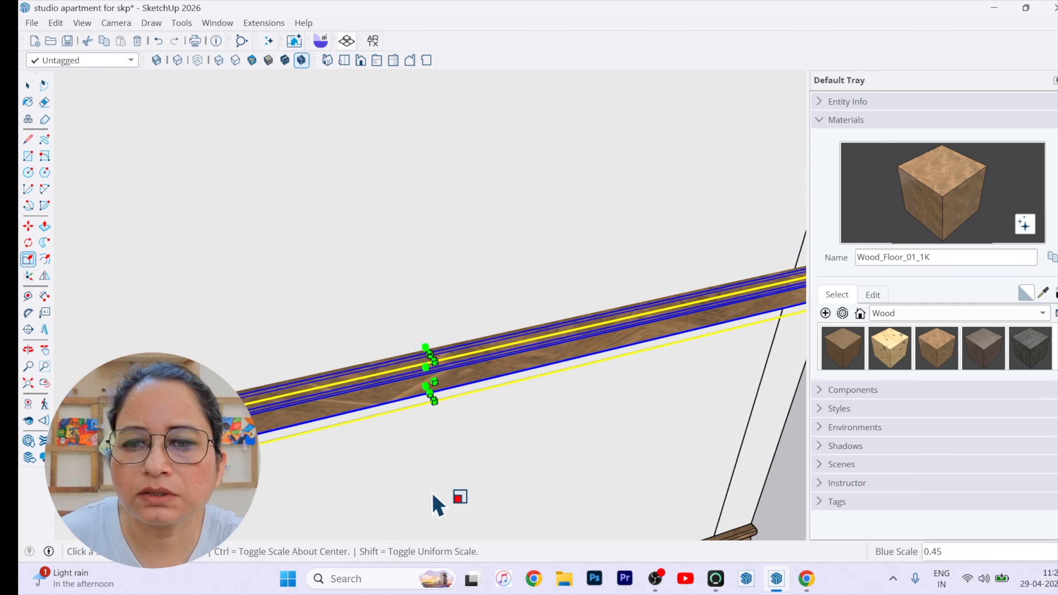
pyautogui.moveTo(428, 503); pyautogui.dragTo(399, 422, button='middle')
pyautogui.press('space')
pyautogui.scroll(-2, 280, 437)
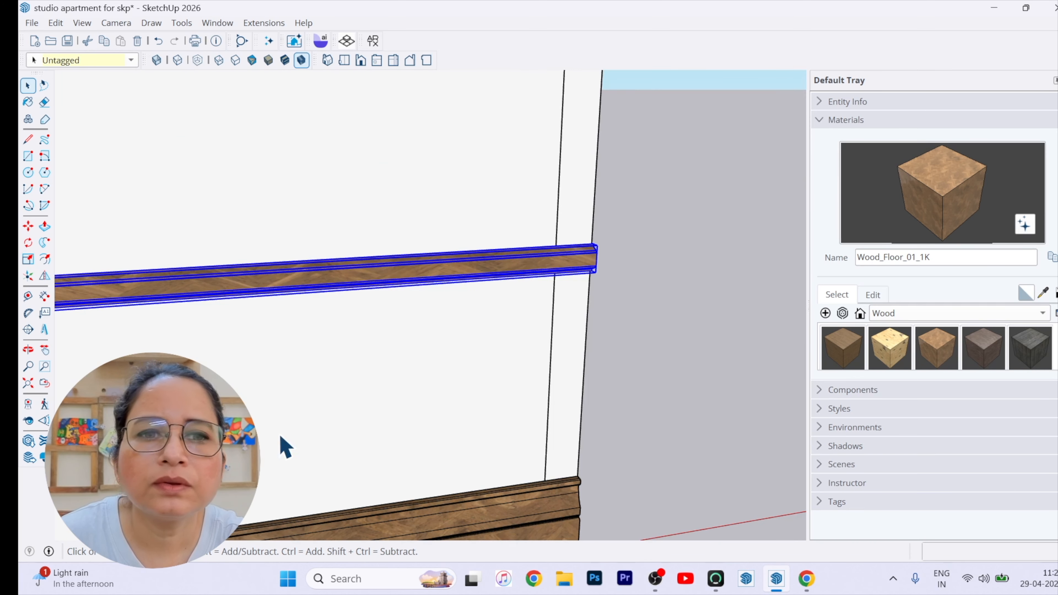
pyautogui.click(636, 351)
# Scale the chair rail's height down further from the top, keeping its bottom edge in place
pyautogui.moveTo(550, 347); pyautogui.dragTo(385, 248, button='middle')
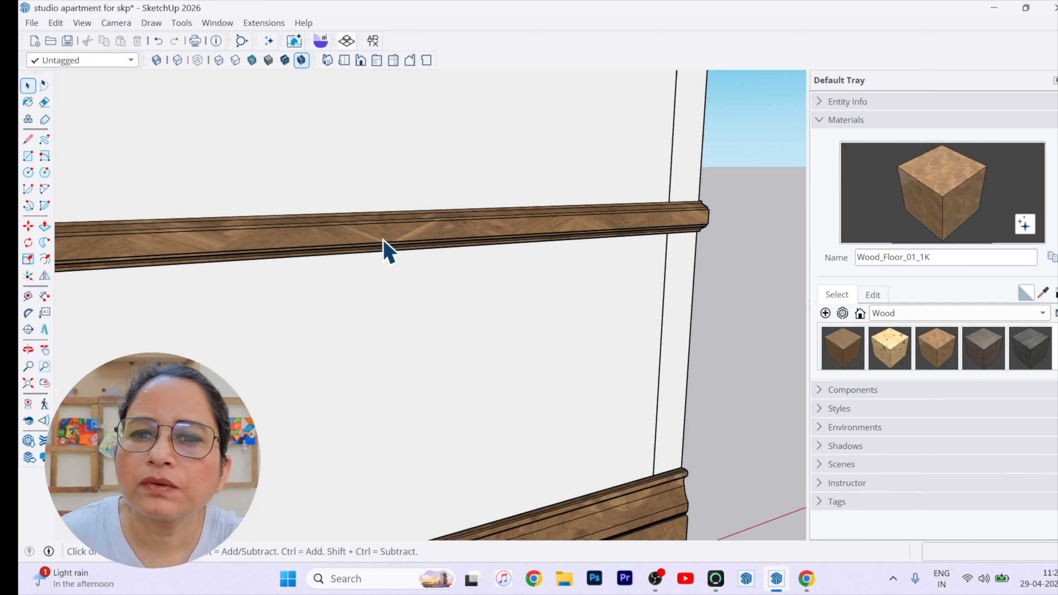
pyautogui.scroll(2, 371, 238)
pyautogui.click(369, 235)
pyautogui.scroll(2, 364, 224)
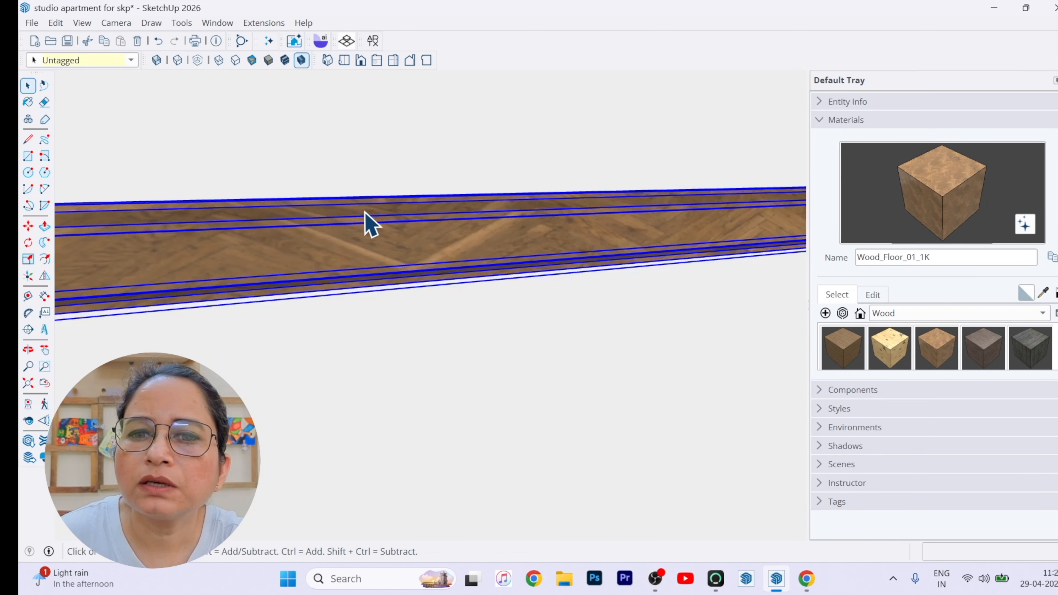
pyautogui.click(28, 259)
pyautogui.moveTo(118, 236); pyautogui.dragTo(344, 362, button='middle')
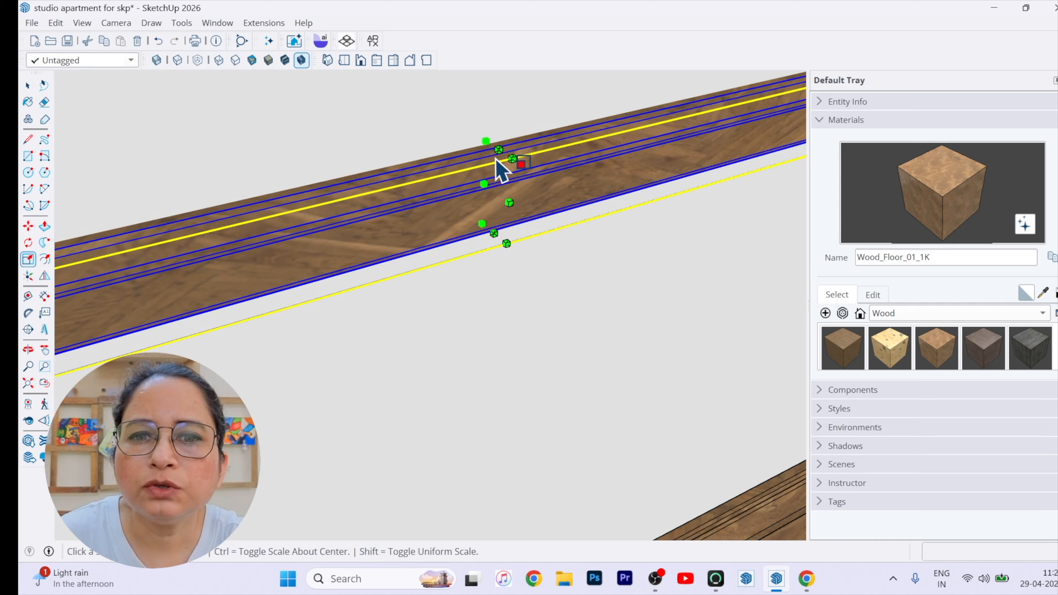
pyautogui.click(499, 149)
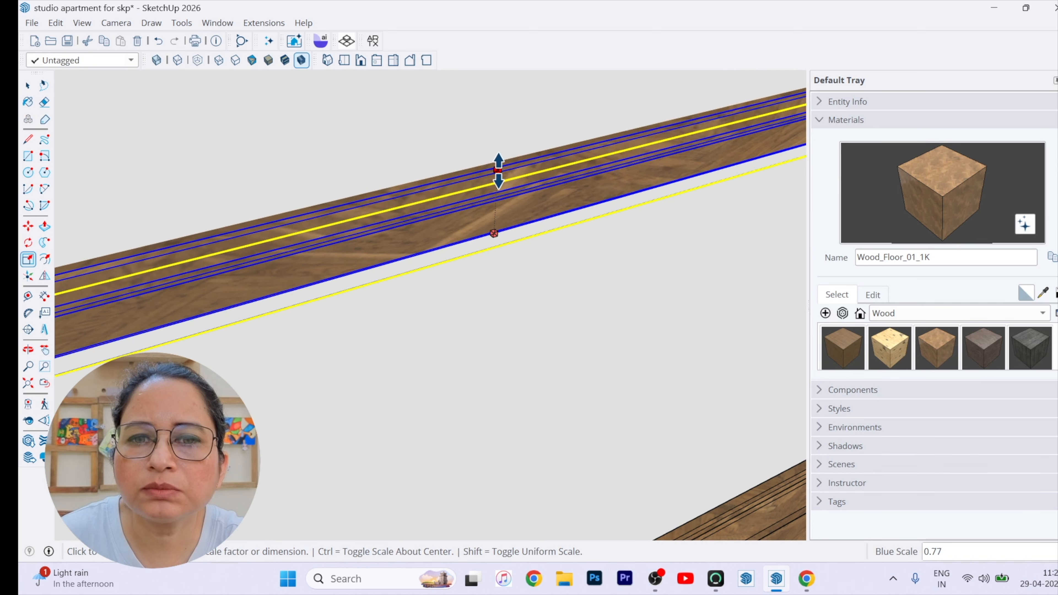
pyautogui.click(498, 187)
pyautogui.click(27, 86)
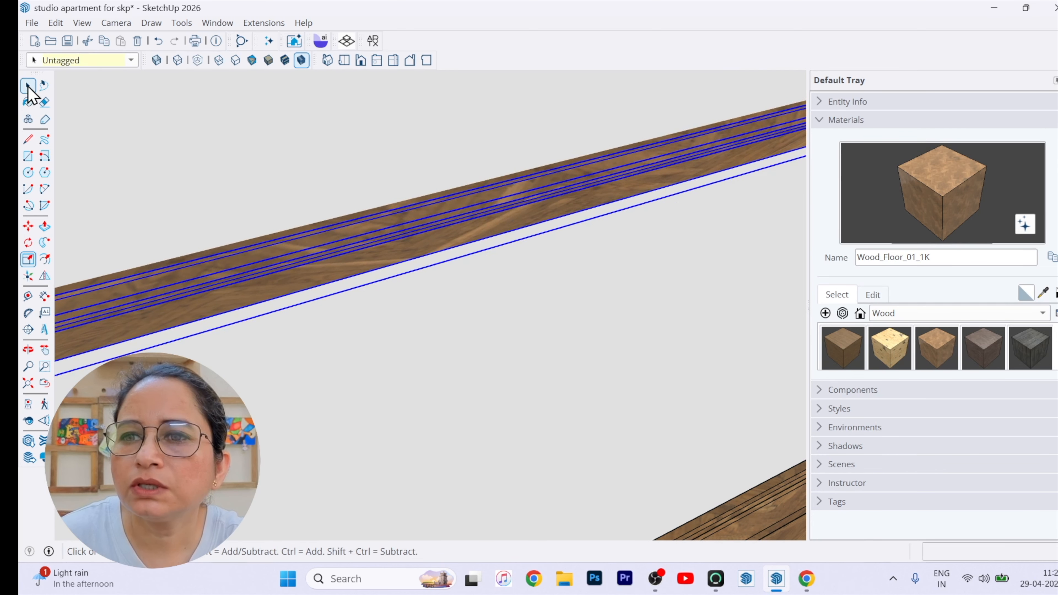
pyautogui.scroll(-5, 76, 337)
pyautogui.click(466, 307)
# Scale the chair rail down along the green axis to reduce how far it projects from the wall
pyautogui.moveTo(465, 307); pyautogui.dragTo(249, 191, button='middle')
pyautogui.scroll(5, 288, 172)
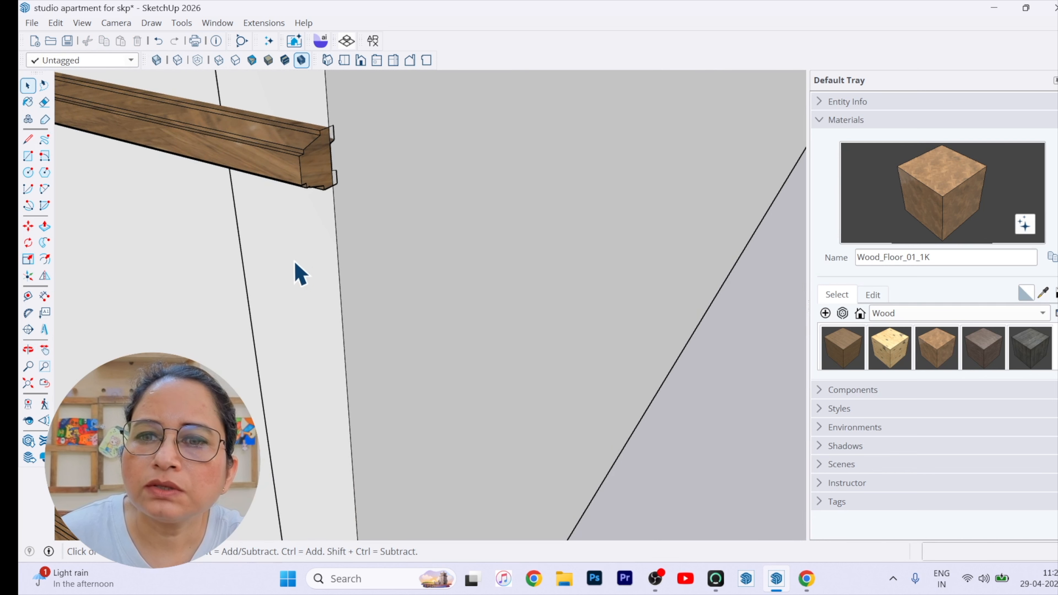
pyautogui.moveTo(300, 271); pyautogui.dragTo(434, 383, button='middle')
pyautogui.scroll(3, 314, 189)
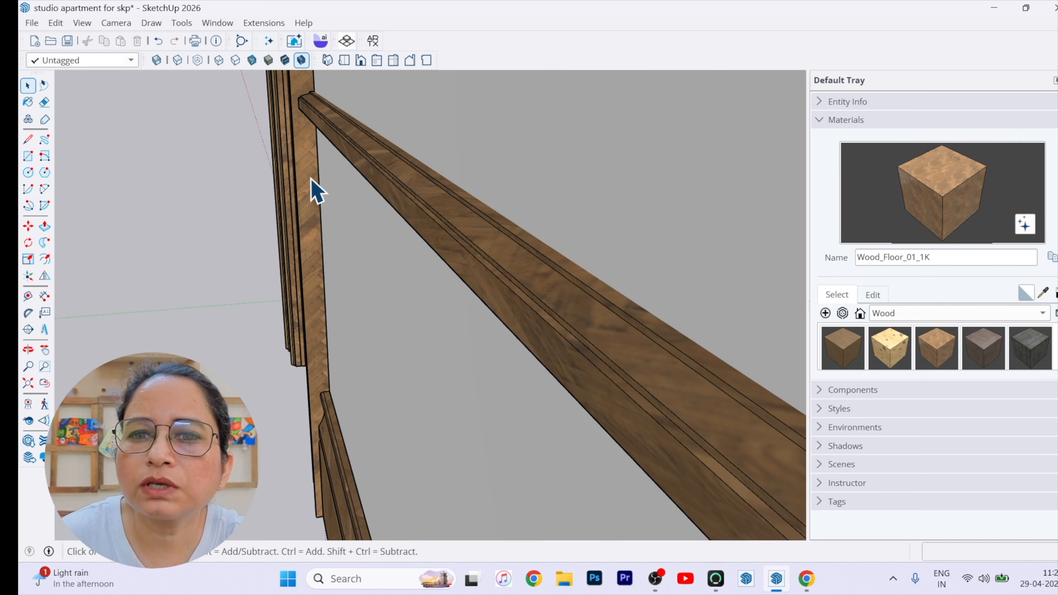
pyautogui.click(424, 241)
pyautogui.scroll(-4, 424, 241)
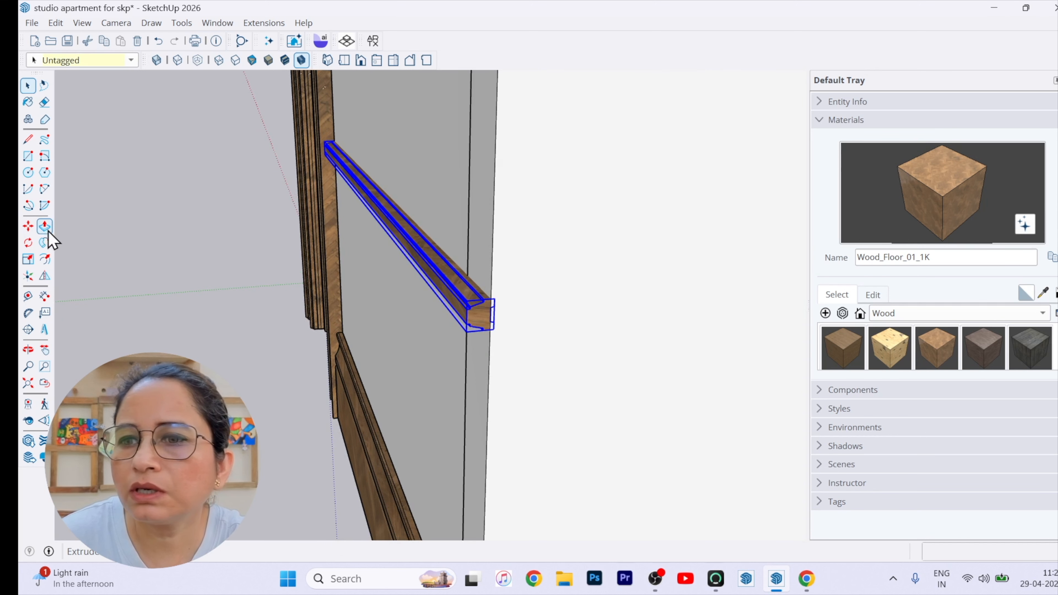
pyautogui.click(27, 261)
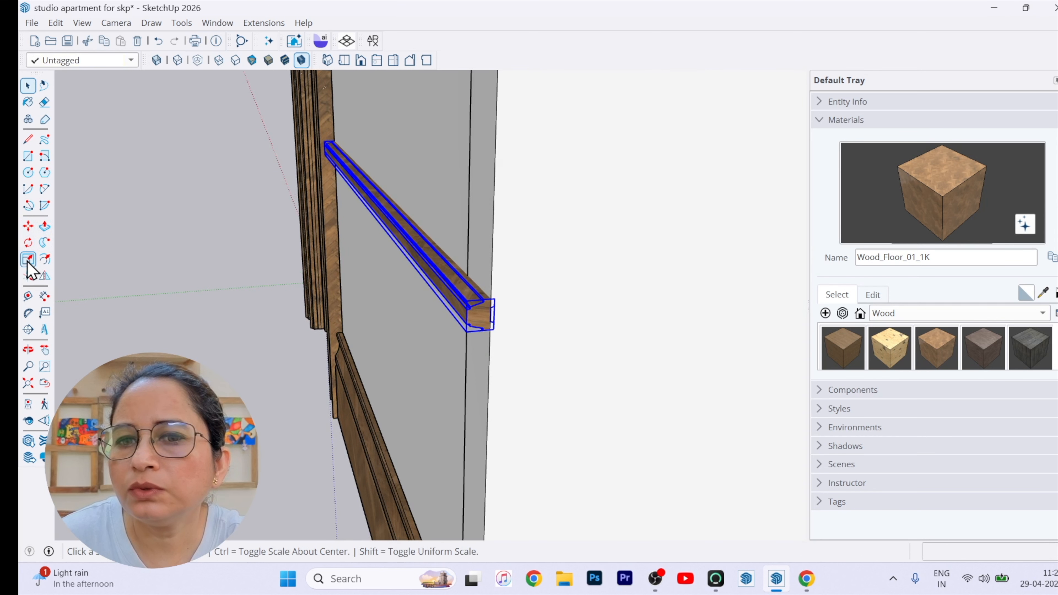
pyautogui.scroll(5, 354, 255)
pyautogui.scroll(2, 358, 175)
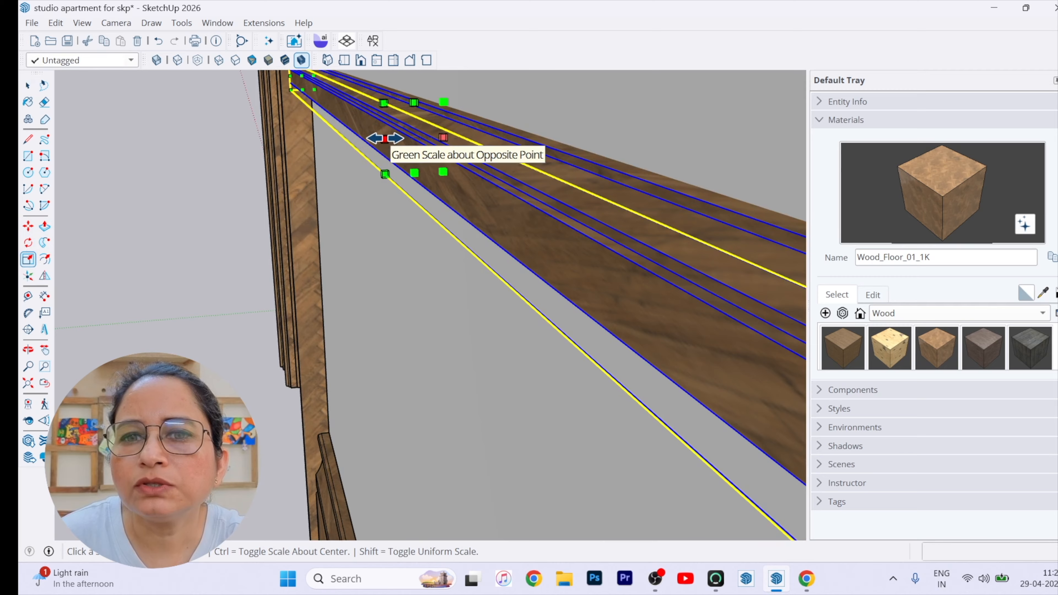
pyautogui.moveTo(381, 137); pyautogui.dragTo(414, 136)
pyautogui.click(29, 87)
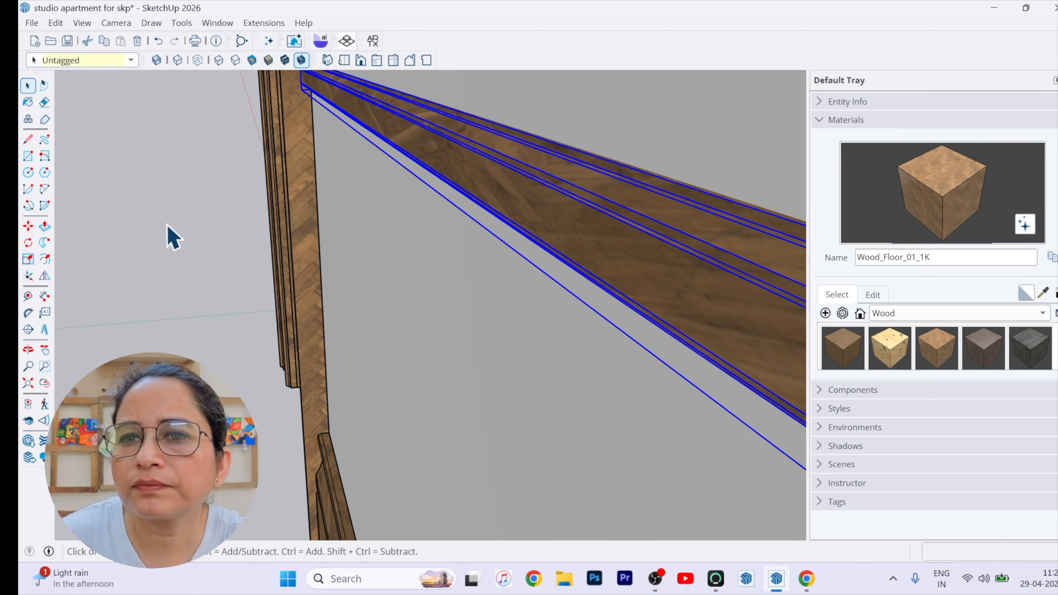
# Examine the resized chair rail along the wall and where it meets the door surround
pyautogui.moveTo(168, 237); pyautogui.dragTo(621, 293, button='middle')
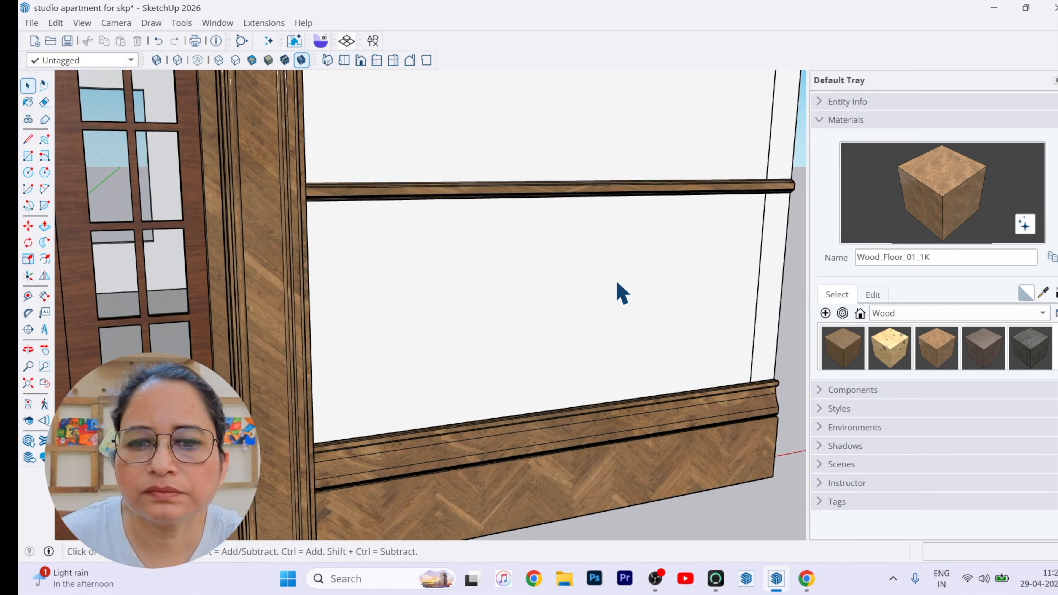
pyautogui.scroll(-3, 498, 302)
pyautogui.moveTo(498, 302); pyautogui.dragTo(483, 313, button='middle')
pyautogui.scroll(8, 496, 276)
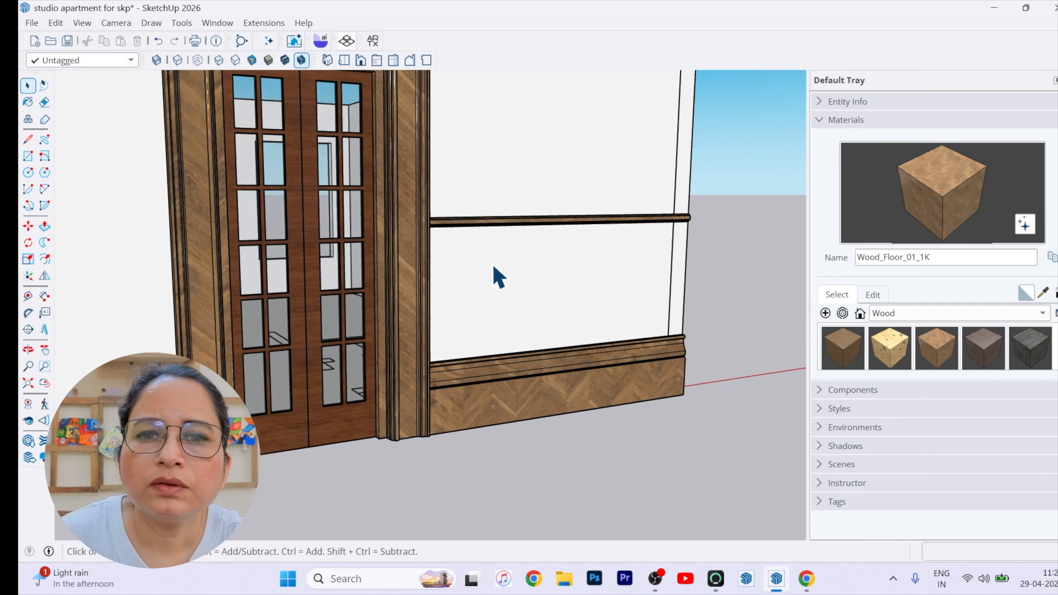
pyautogui.scroll(3, 422, 210)
pyautogui.moveTo(424, 215); pyautogui.dragTo(429, 270, button='middle')
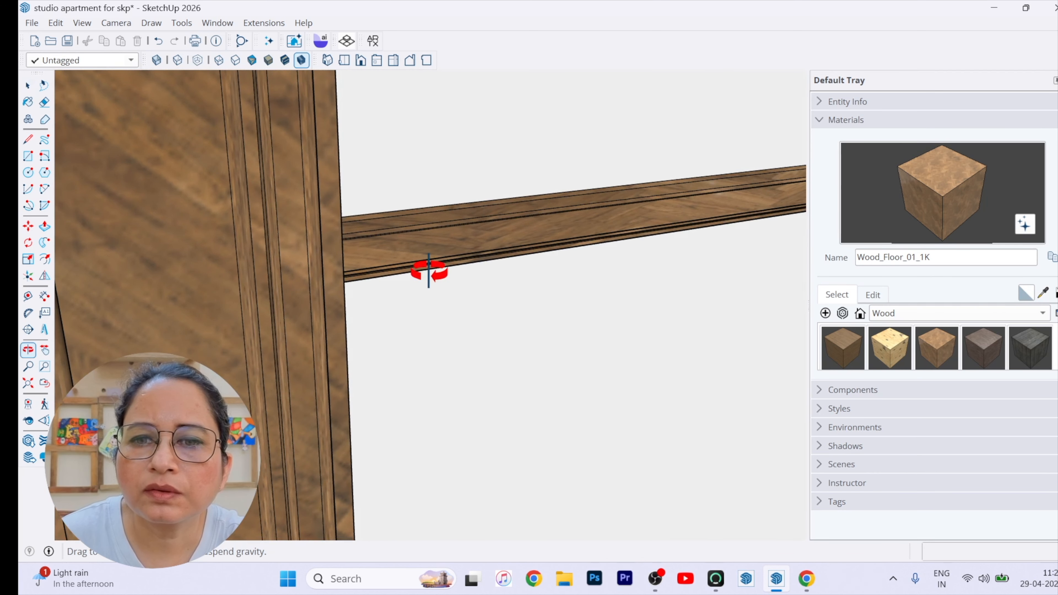
pyautogui.scroll(-6, 430, 253)
pyautogui.scroll(-4, 371, 246)
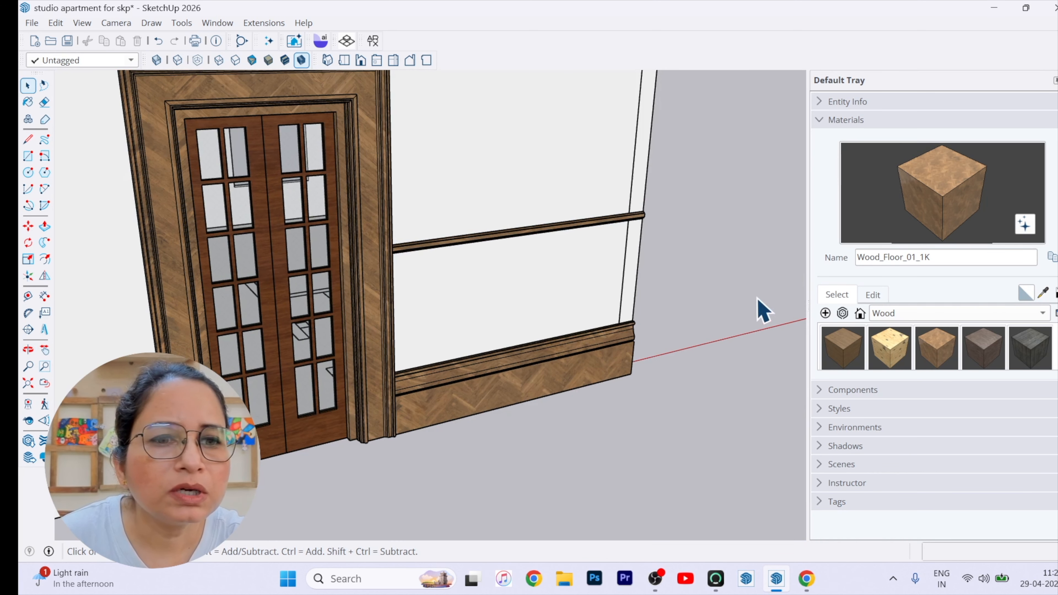
# Apply the Dark Pen style from the Ambient Occlusion style collection to the model
pyautogui.click(818, 121)
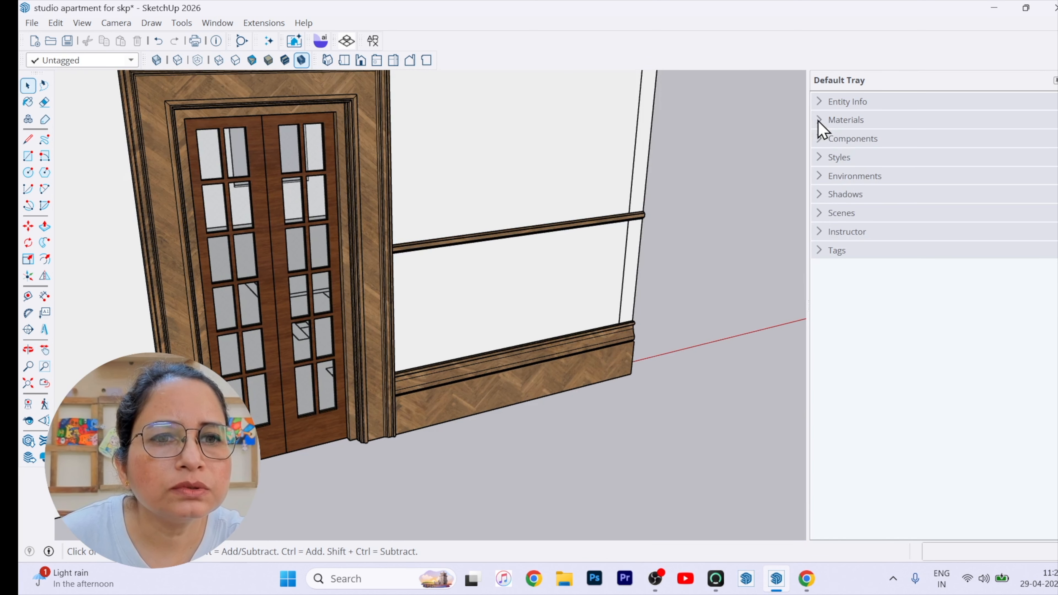
pyautogui.click(827, 159)
pyautogui.click(908, 298)
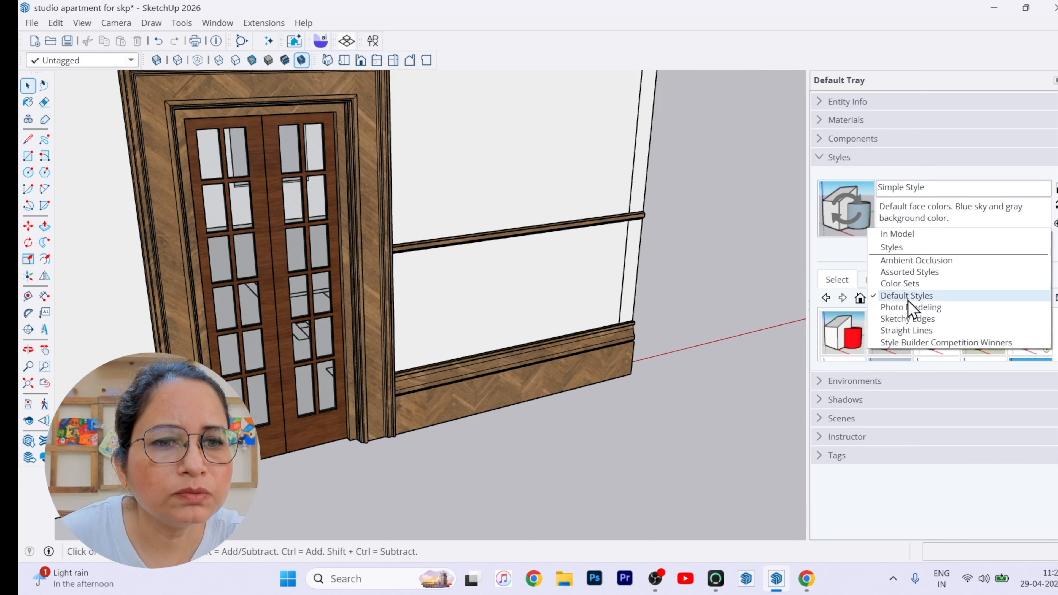
pyautogui.click(903, 260)
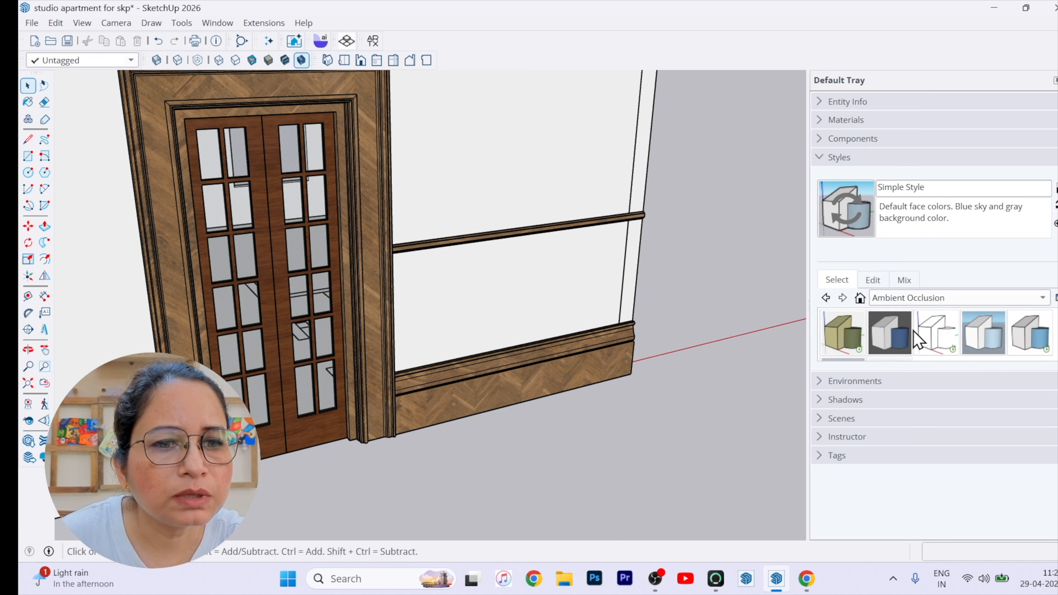
pyautogui.click(889, 333)
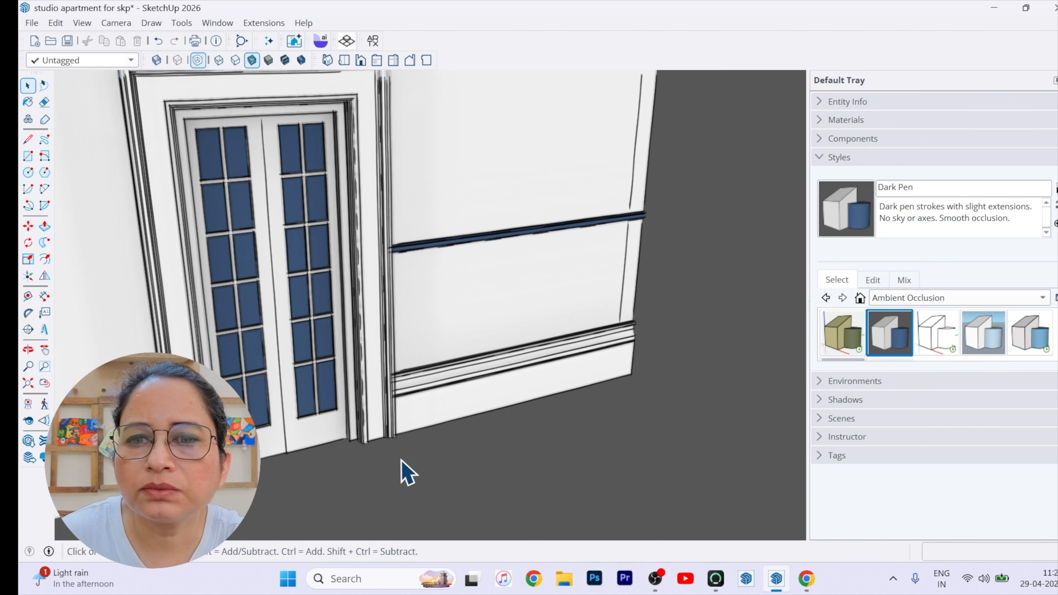
pyautogui.moveTo(401, 458); pyautogui.dragTo(409, 424, button='middle')
# Browse the Photo Modeling style collection and return to the Ambient Occlusion collection
pyautogui.click(892, 297)
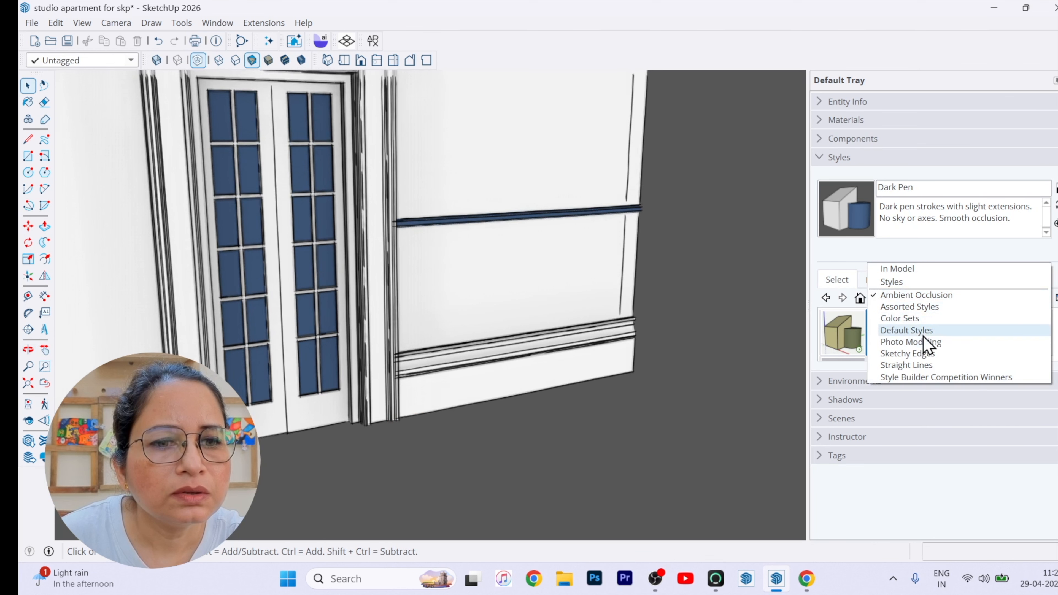
pyautogui.click(773, 385)
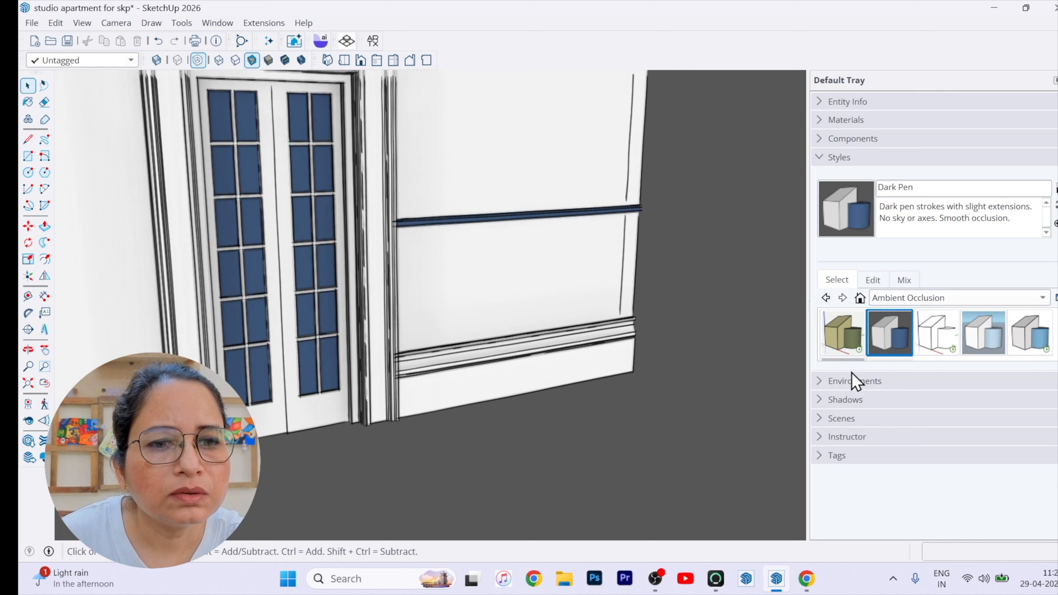
pyautogui.click(891, 298)
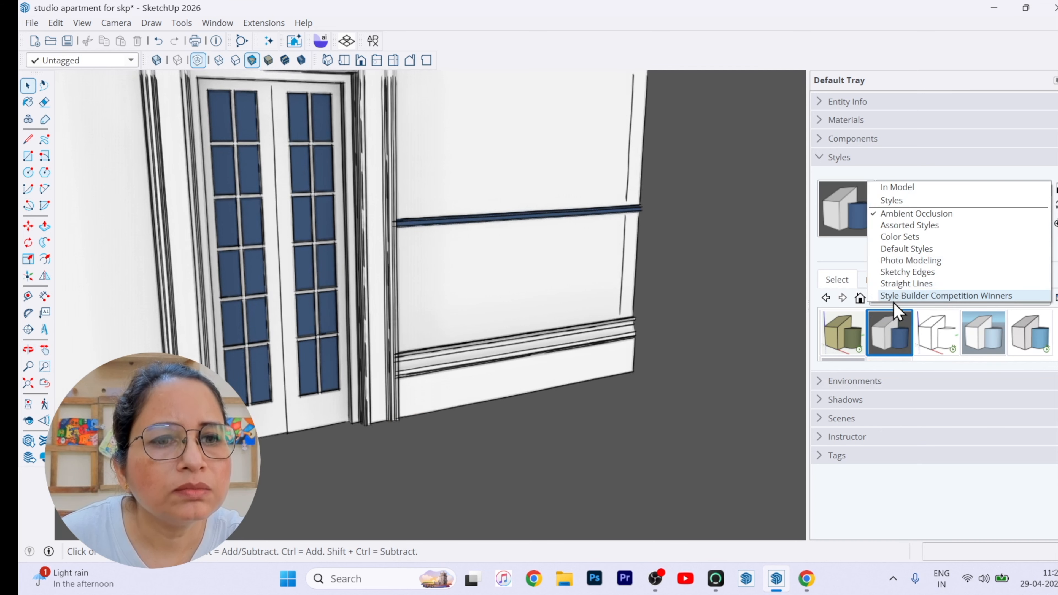
pyautogui.click(908, 261)
pyautogui.click(915, 297)
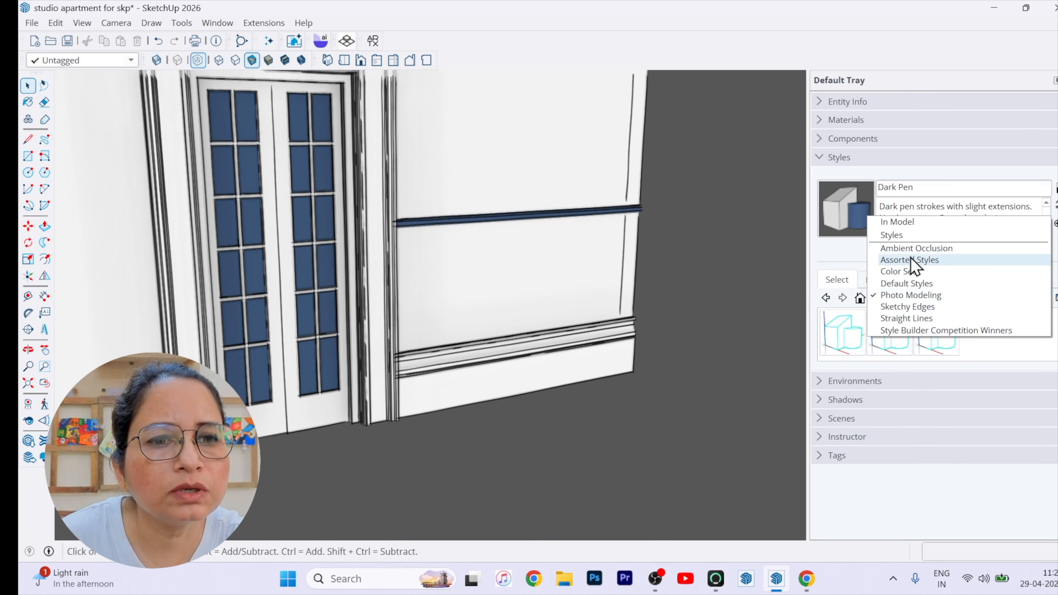
pyautogui.click(915, 247)
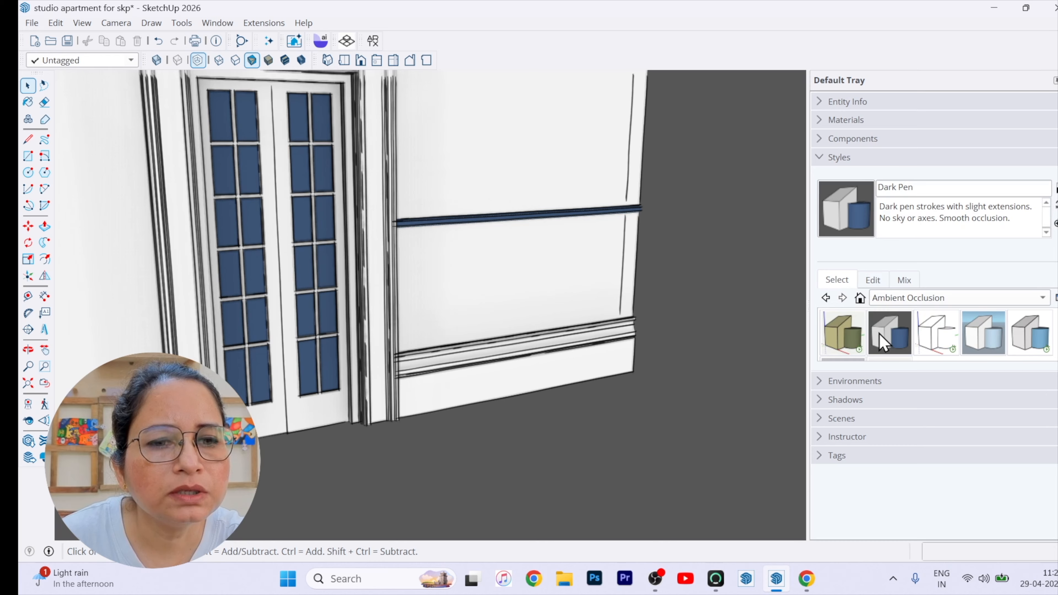
# Examine the face, background and ambient occlusion settings of the Dark Pen style
pyautogui.click(872, 281)
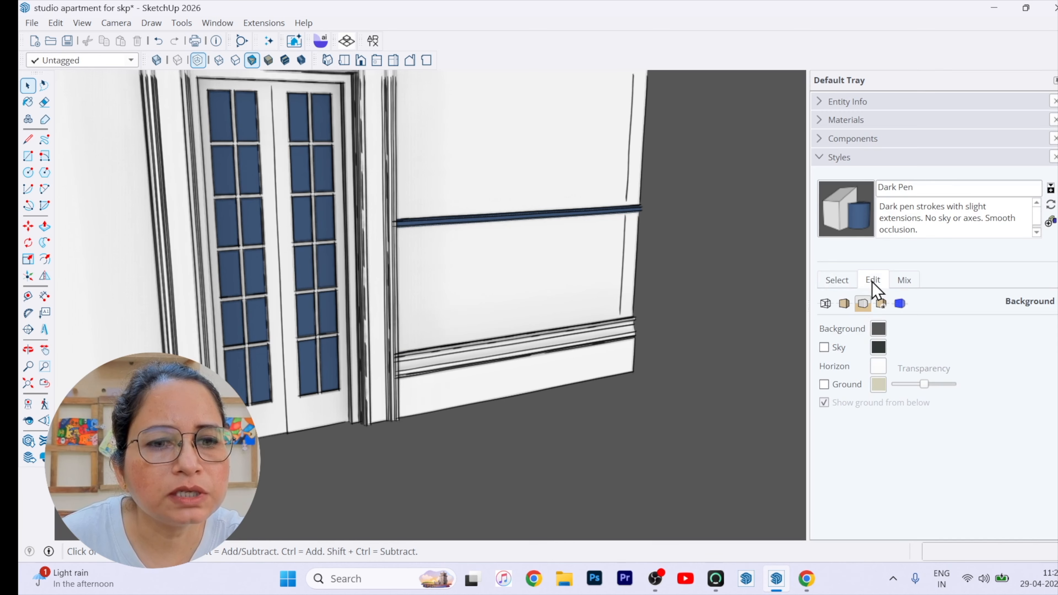
pyautogui.click(844, 303)
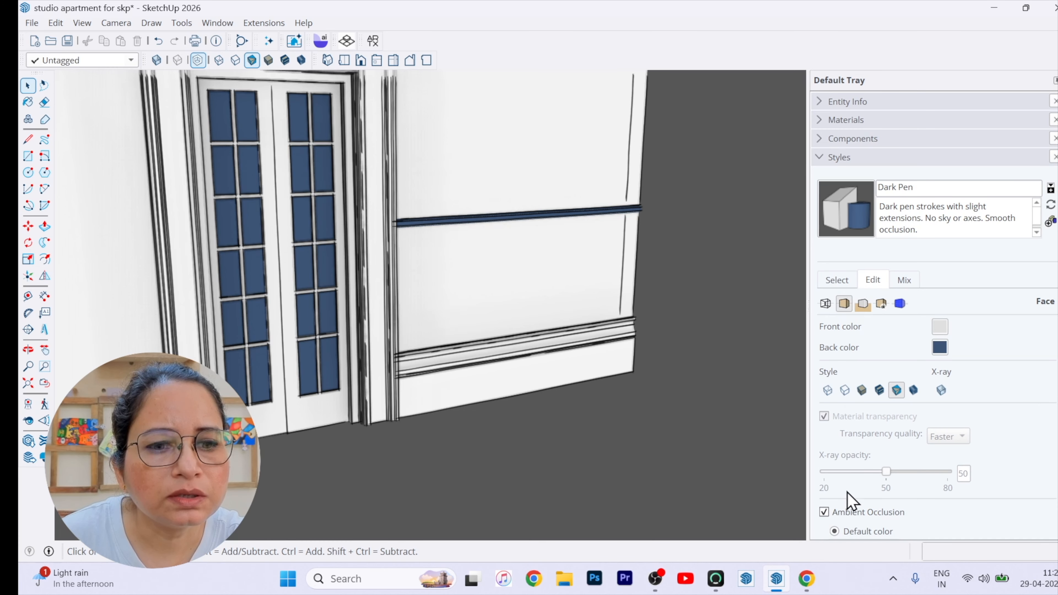
pyautogui.scroll(-5, 849, 500)
pyautogui.scroll(5, 874, 489)
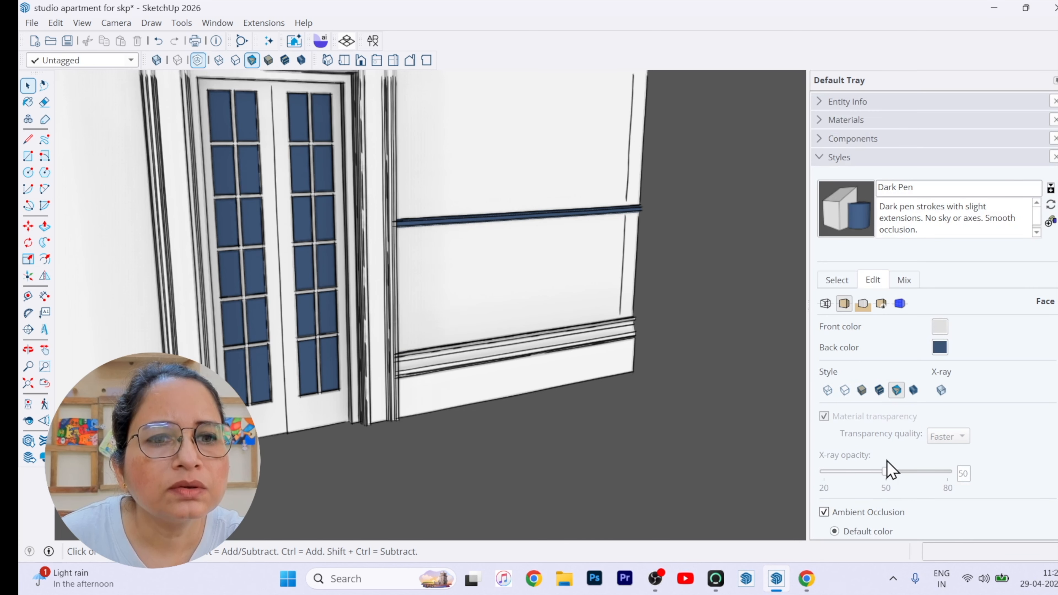
pyautogui.click(837, 280)
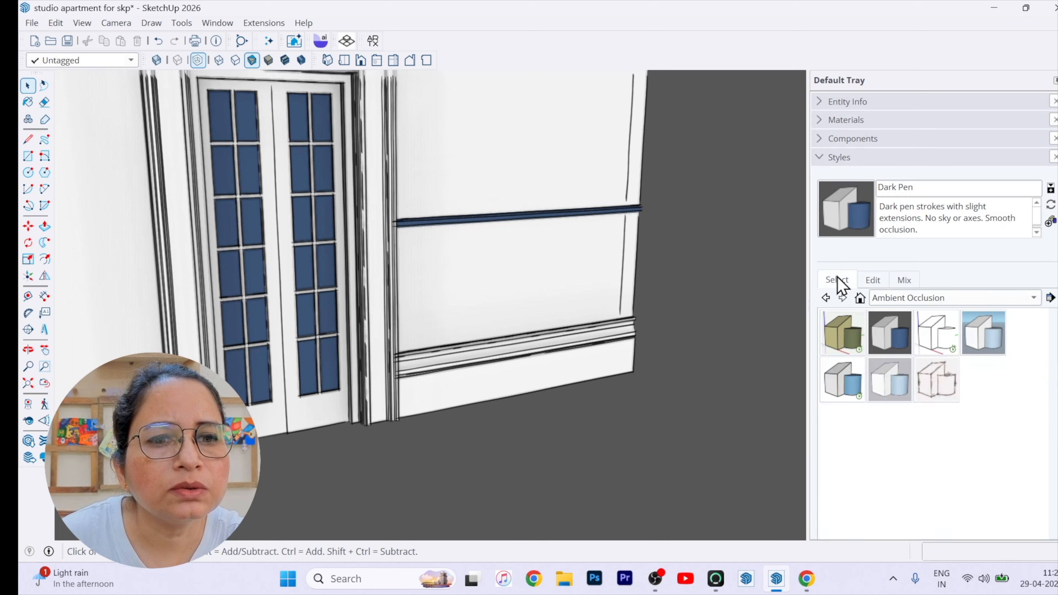
pyautogui.click(873, 280)
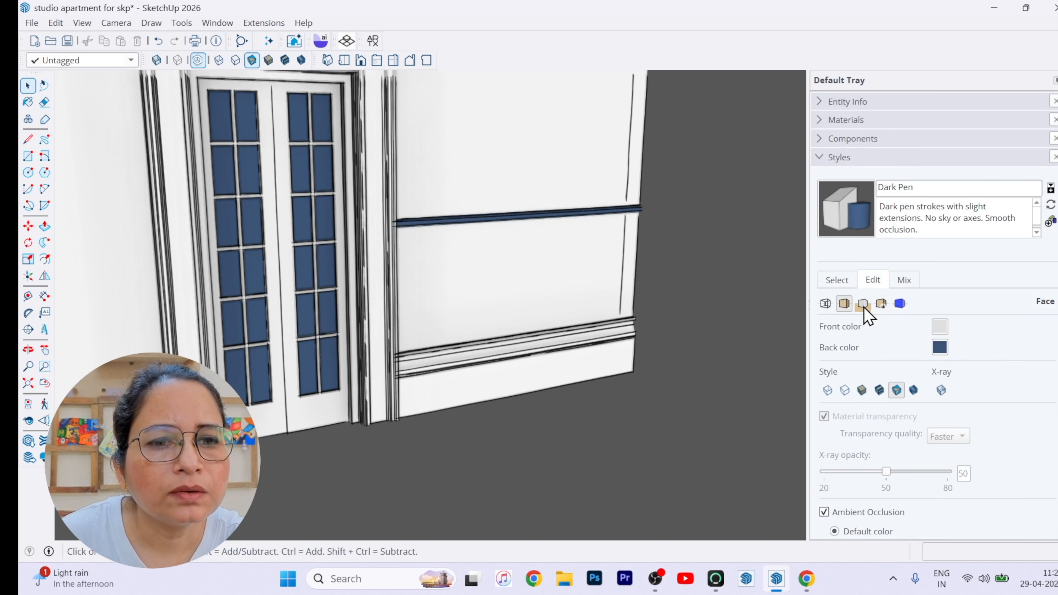
pyautogui.click(879, 306)
pyautogui.click(868, 305)
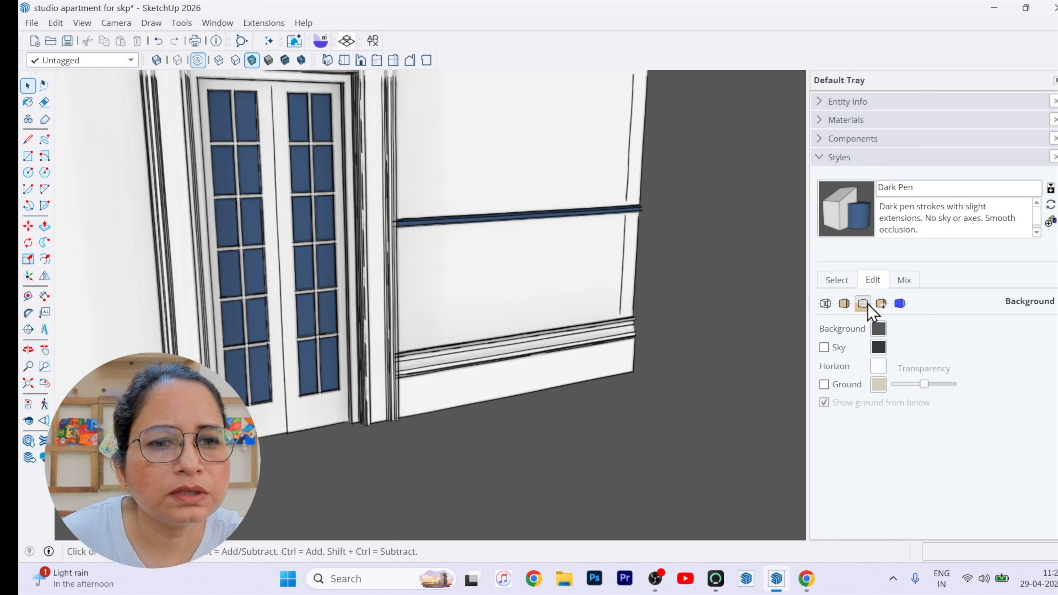
pyautogui.click(844, 303)
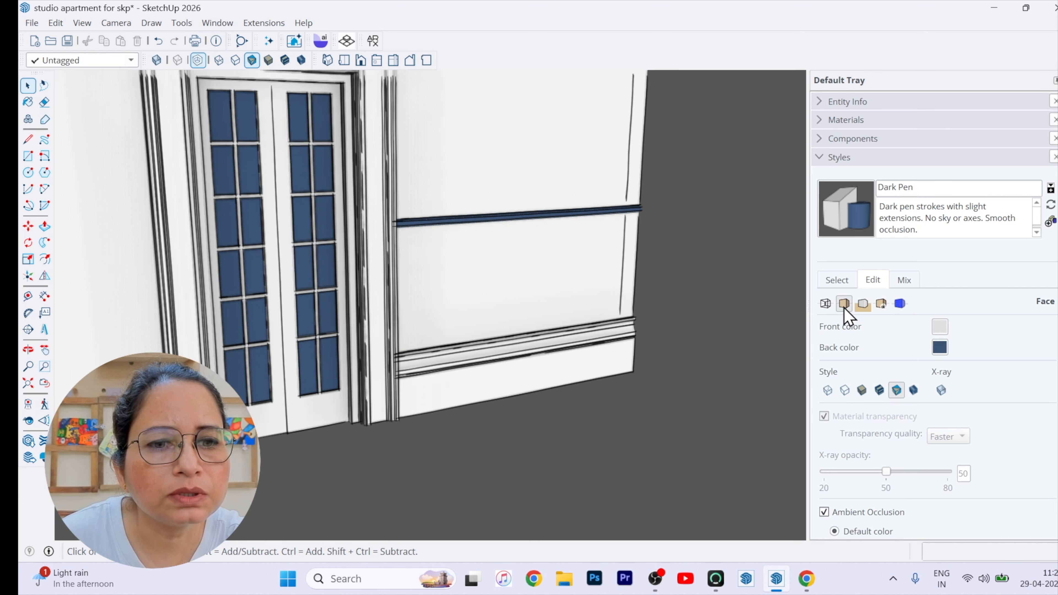
# Turn off the display of edges in the Dark Pen style
pyautogui.click(826, 304)
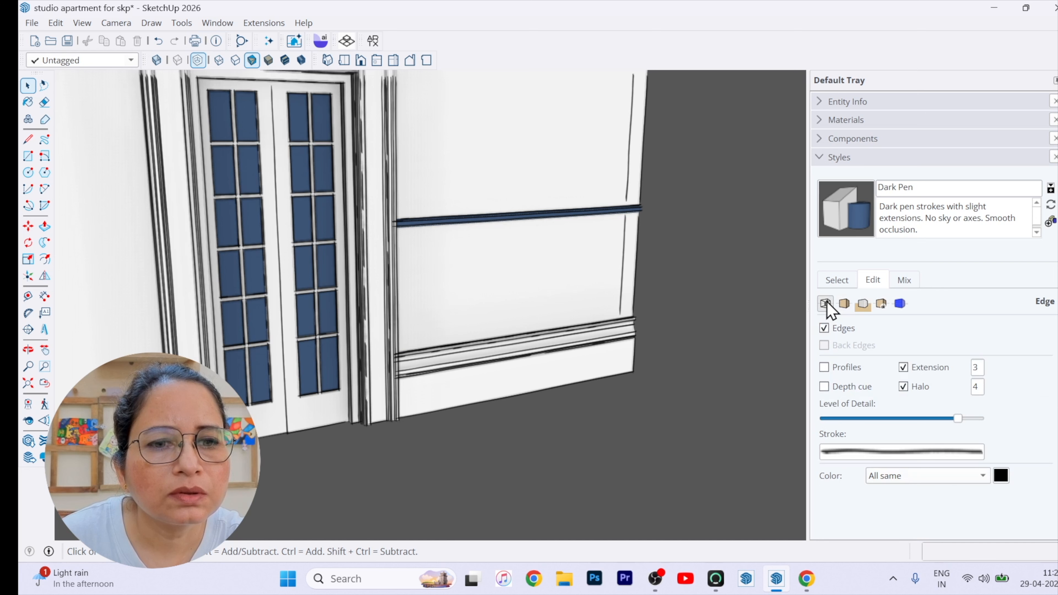
pyautogui.click(827, 326)
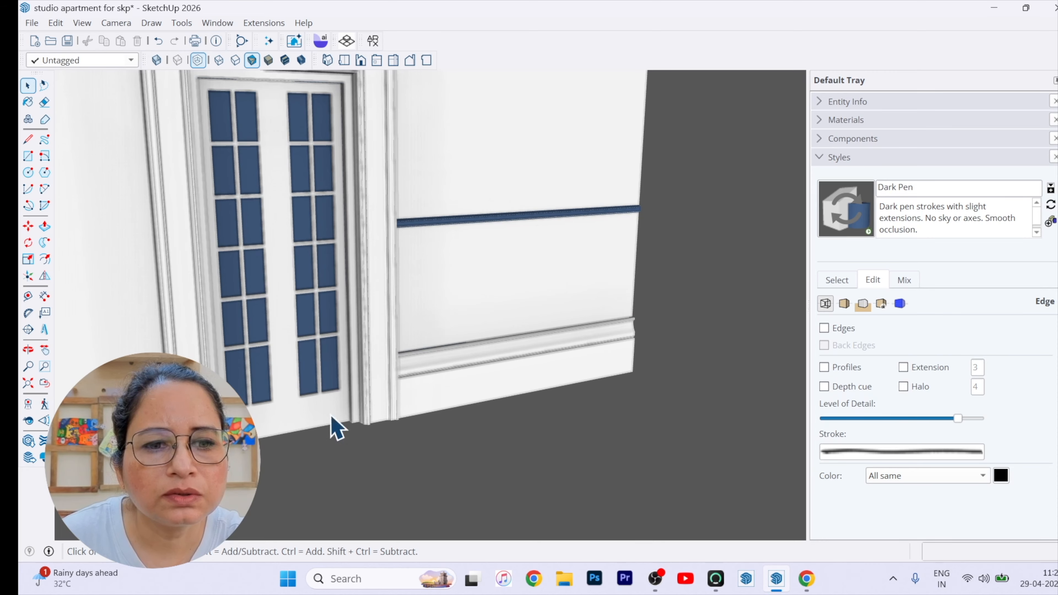
pyautogui.moveTo(331, 426); pyautogui.dragTo(394, 375, button='middle')
pyautogui.scroll(3, 287, 135)
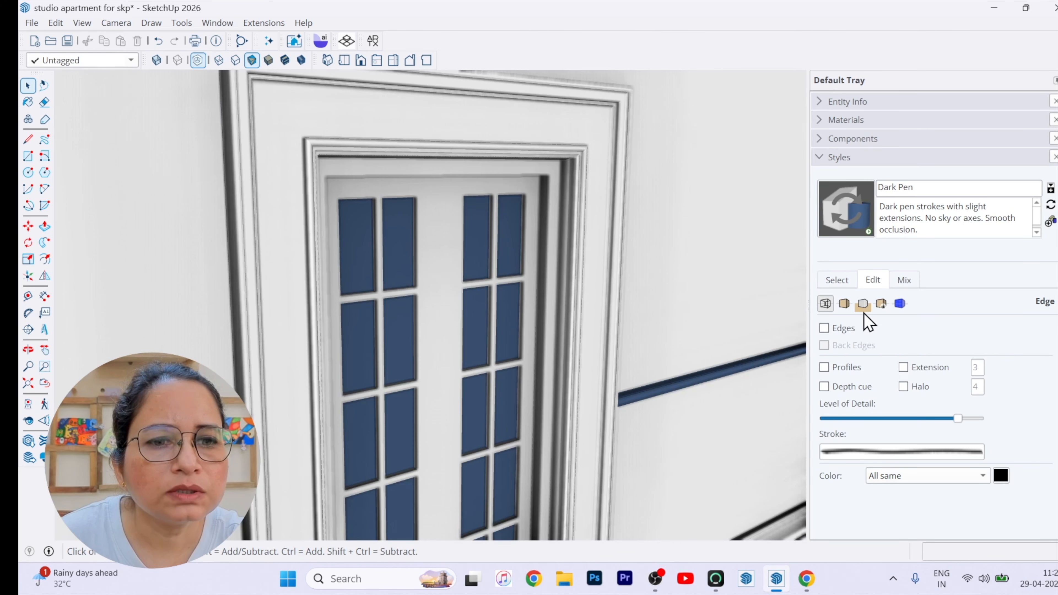
# Lower the style's ambient occlusion distance to near its minimum and its intensity to about a quarter of the range
pyautogui.click(845, 304)
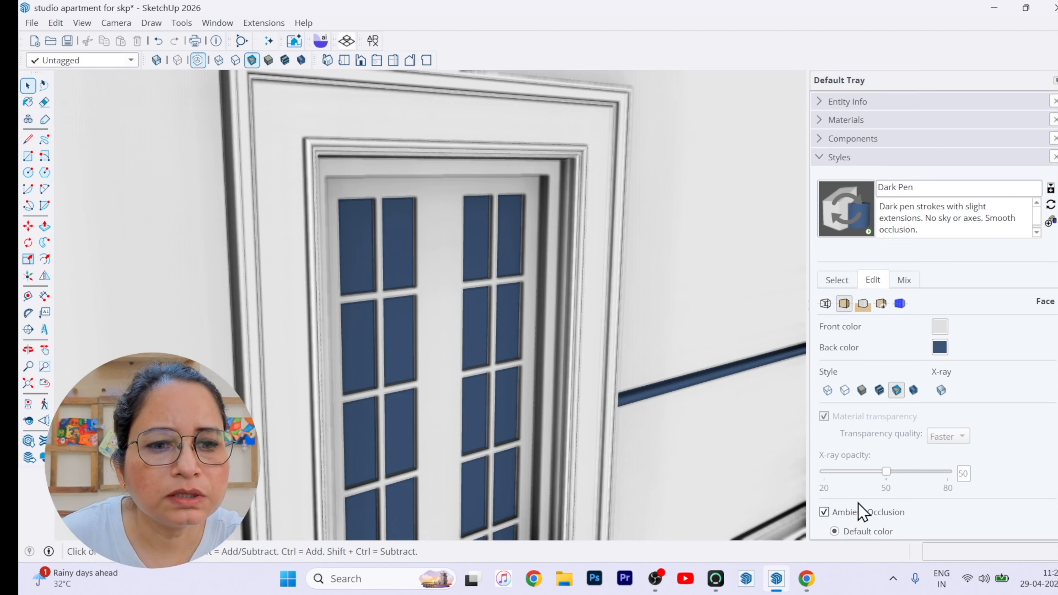
pyautogui.scroll(-5, 861, 513)
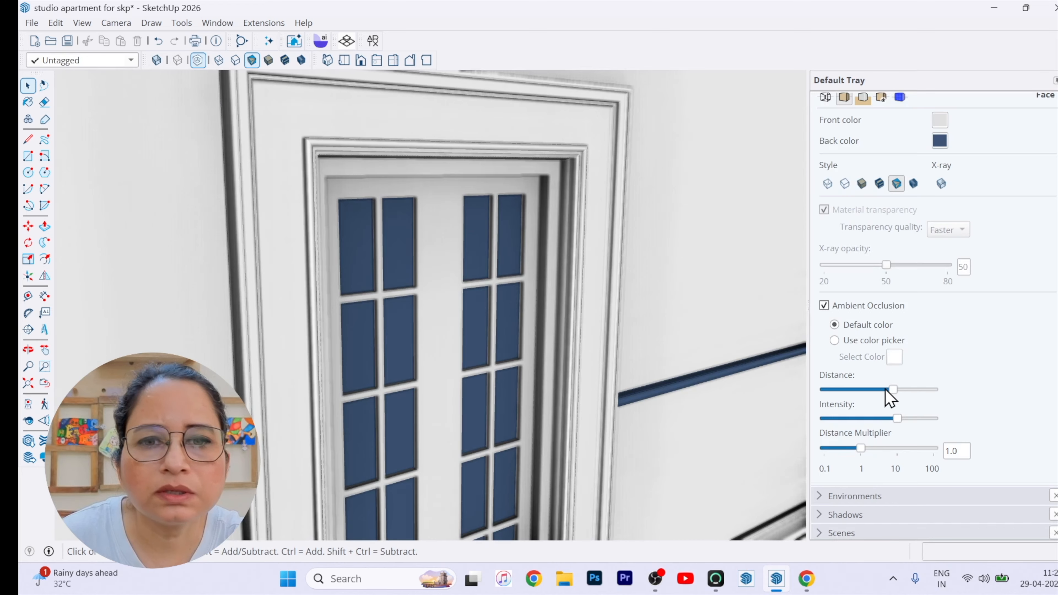
pyautogui.moveTo(885, 390); pyautogui.dragTo(829, 390)
pyautogui.moveTo(888, 420); pyautogui.dragTo(845, 419)
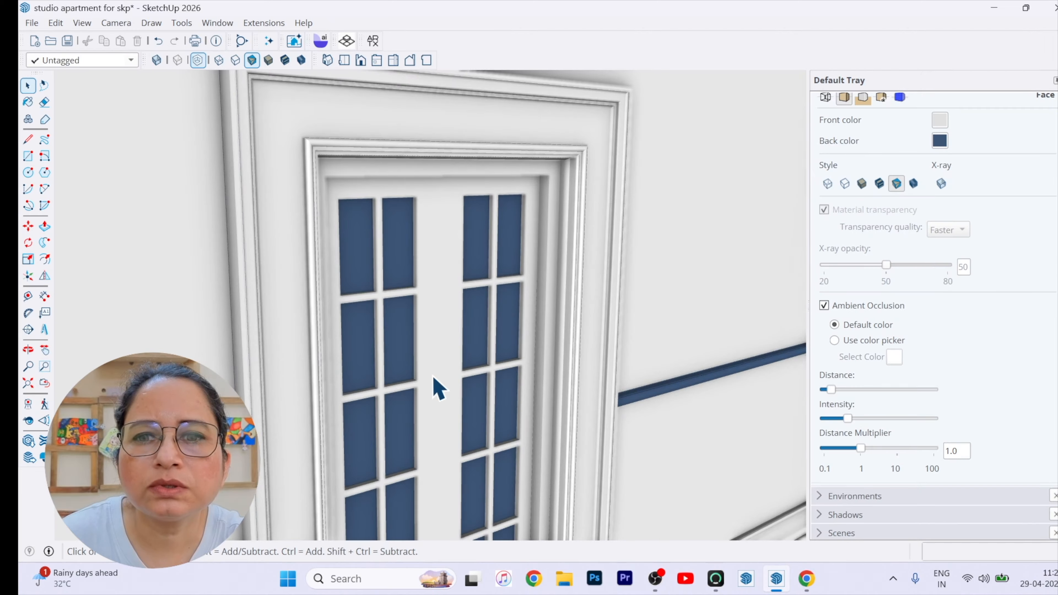
# Examine the softened ambient occlusion shading around the door surround, chair rail and skirting
pyautogui.scroll(-3, 434, 377)
pyautogui.moveTo(446, 482); pyautogui.dragTo(506, 478, button='middle')
pyautogui.scroll(1, 588, 398)
pyautogui.scroll(2, 588, 399)
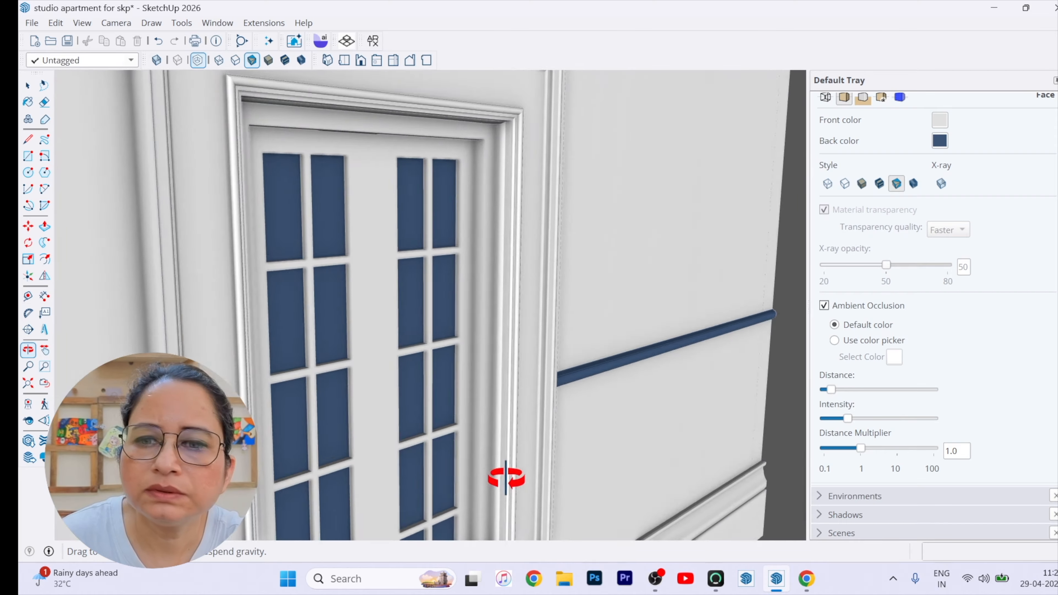
pyautogui.scroll(-4, 506, 478)
pyautogui.scroll(1, 472, 456)
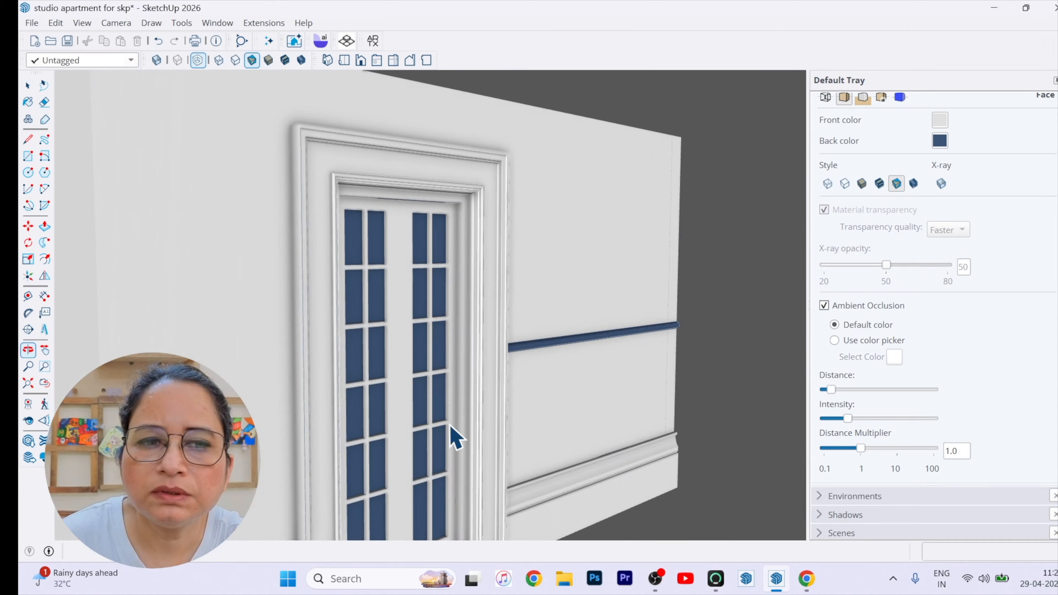
pyautogui.press('space')
# Set the style's face display to shaded with textures, keeping ambient occlusion on
pyautogui.scroll(3, 897, 371)
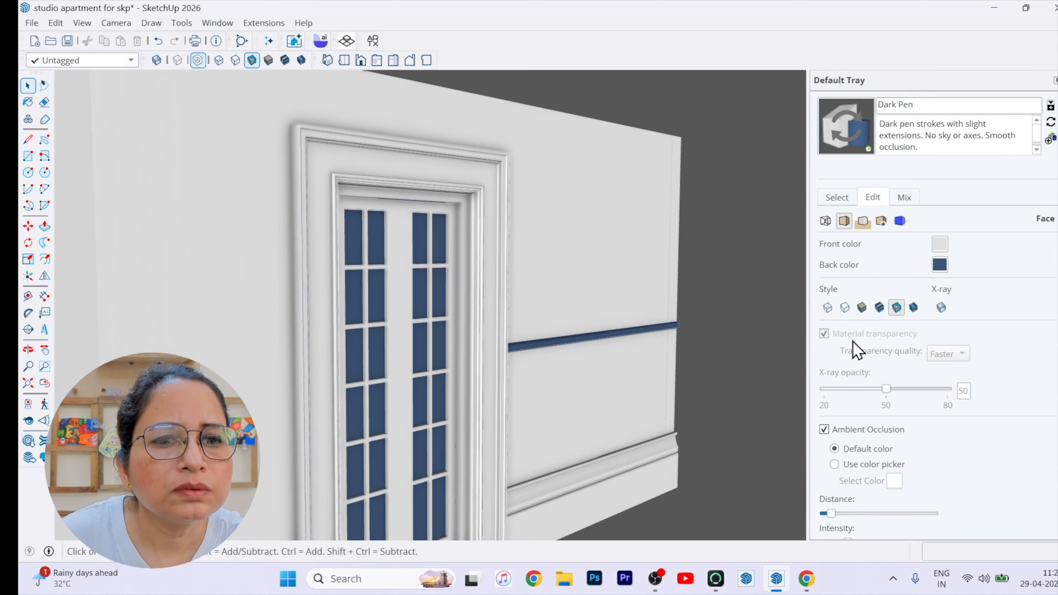
pyautogui.scroll(2, 954, 371)
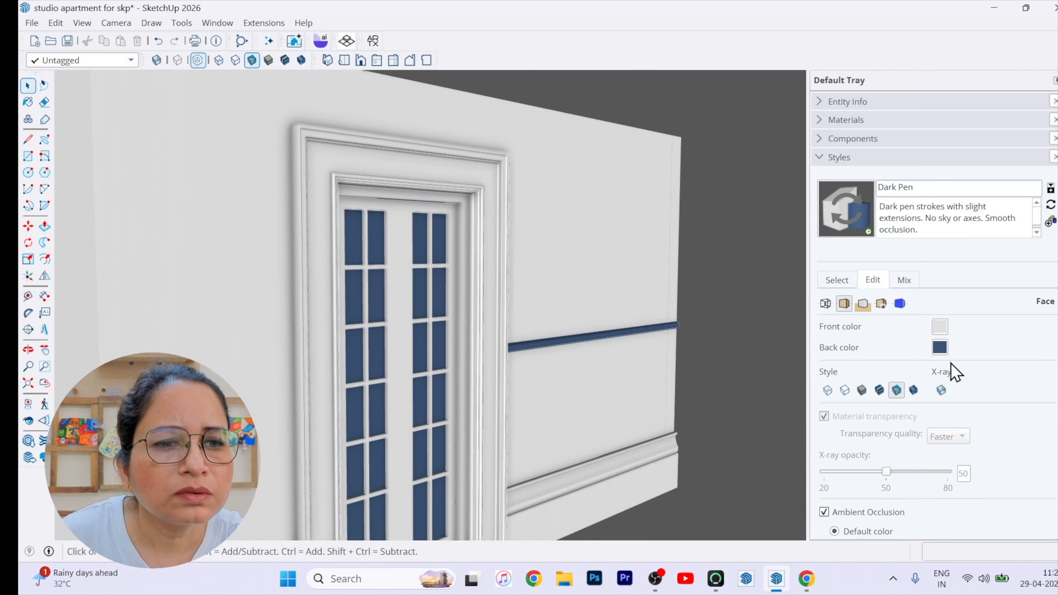
pyautogui.scroll(-2, 954, 370)
pyautogui.click(883, 309)
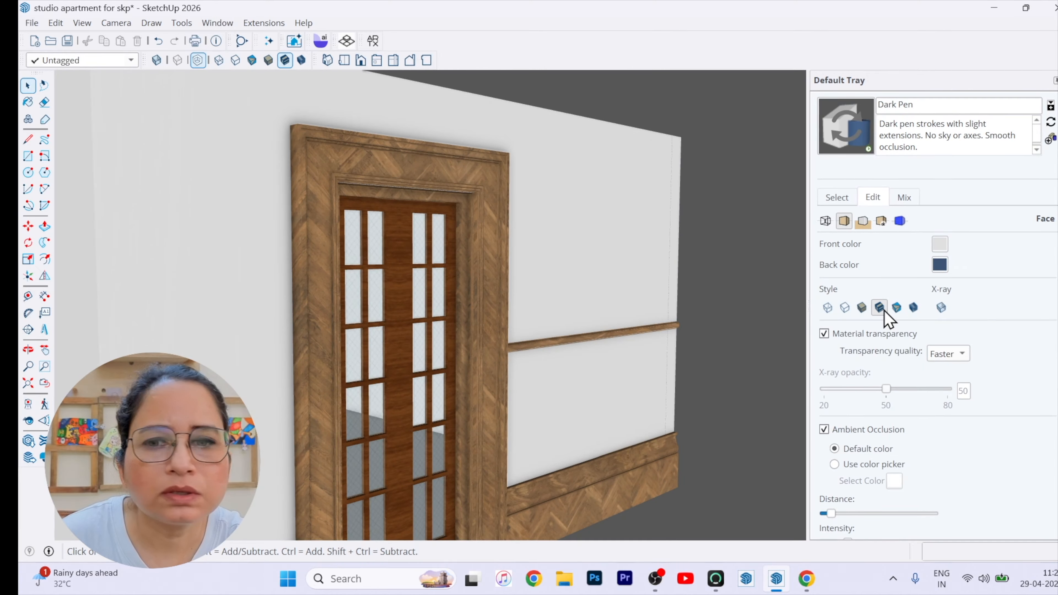
# Examine the textured wooden door surround and its junction with the chair rail
pyautogui.scroll(-3, 472, 331)
pyautogui.scroll(5, 460, 230)
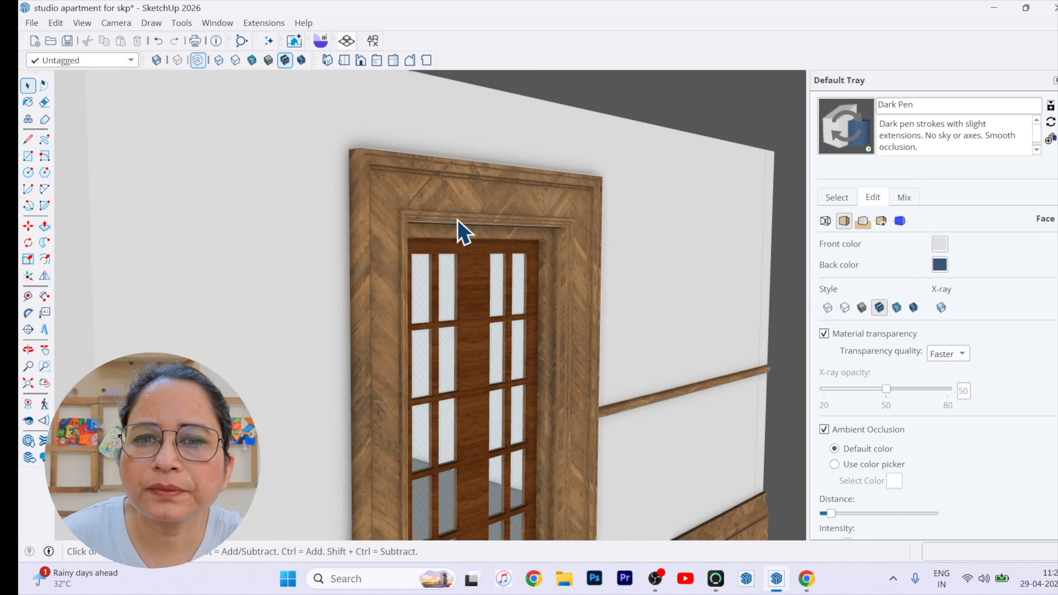
pyautogui.moveTo(475, 248); pyautogui.dragTo(520, 202, button='middle')
pyautogui.scroll(-5, 546, 413)
pyautogui.moveTo(546, 414); pyautogui.dragTo(487, 342, button='middle')
pyautogui.scroll(8, 595, 303)
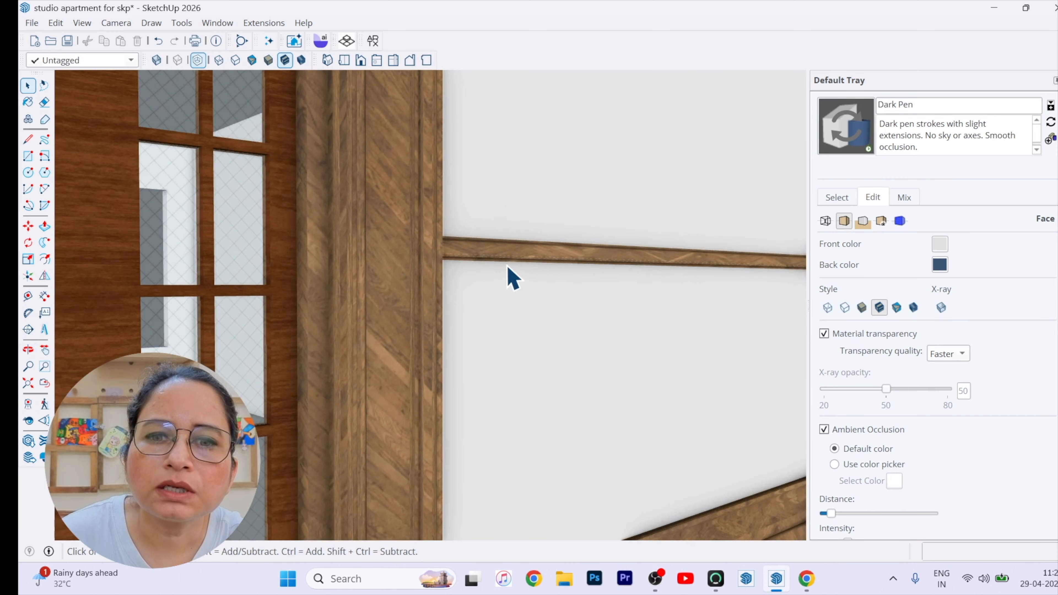
pyautogui.moveTo(511, 276); pyautogui.dragTo(463, 352, button='middle')
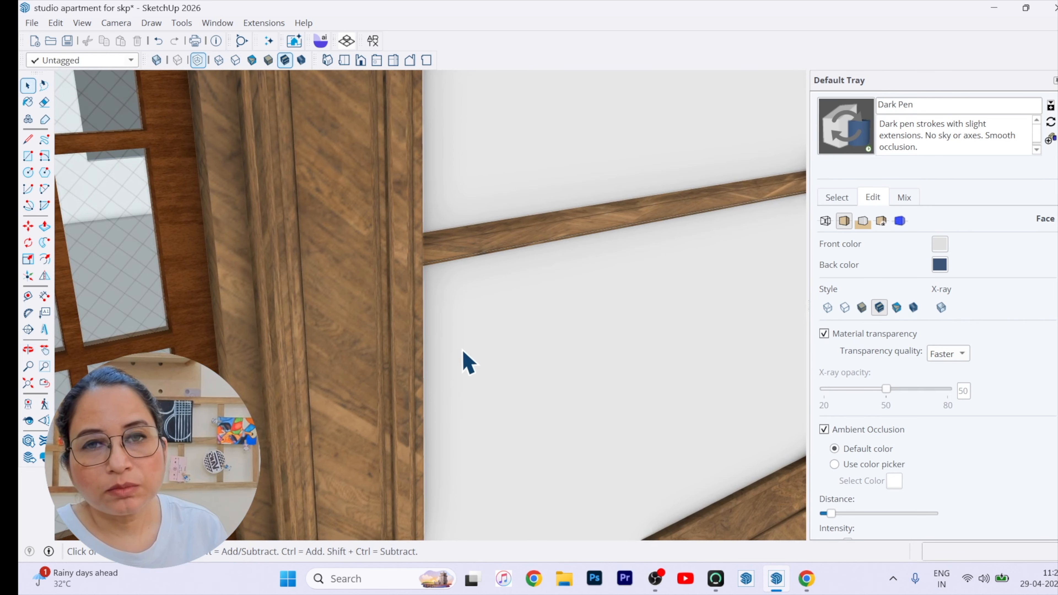